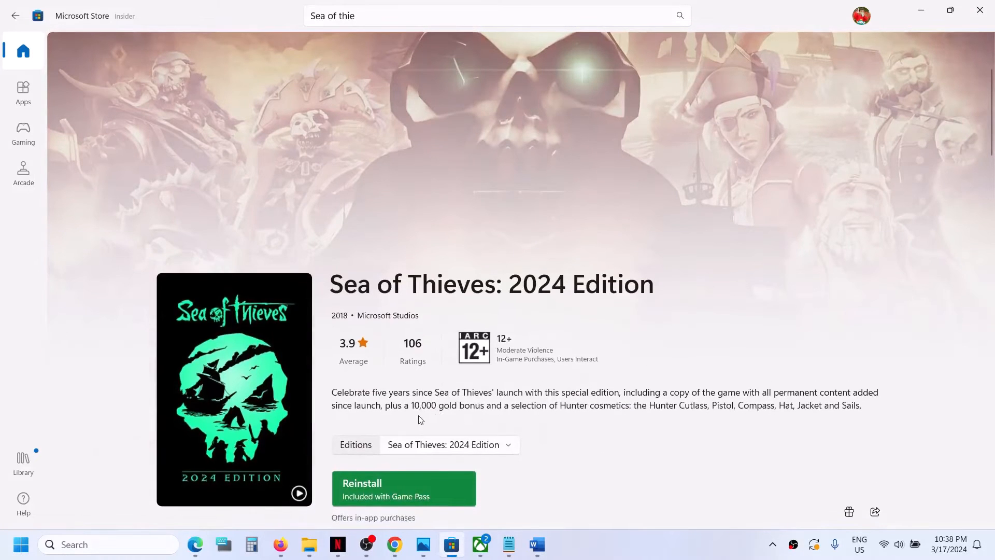
Highlight the same-account login instruction of Step 1 in the Word guide, and sign out of the account in Microsoft Store
{"action": "left_click", "coordinate": [481, 545]}
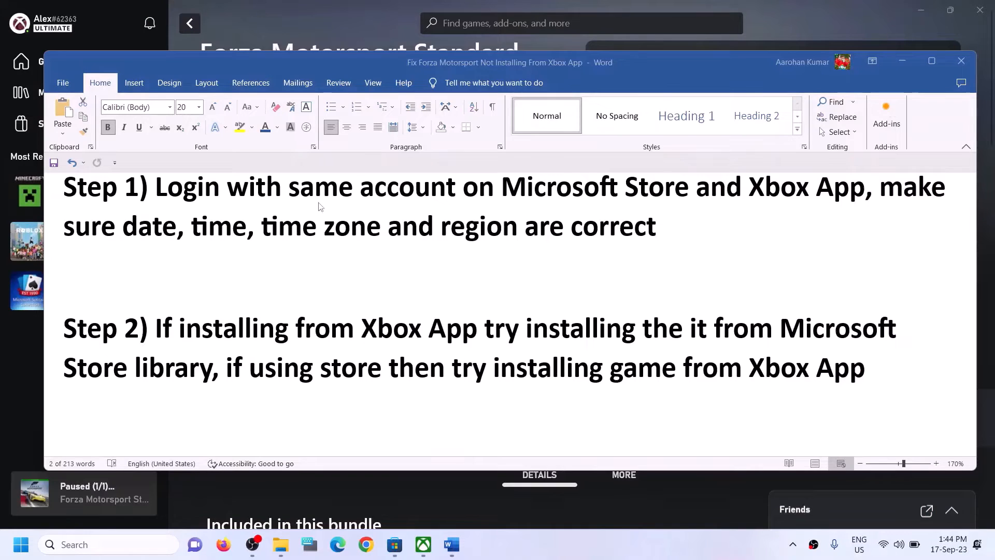
{"action": "left_click_drag", "start_coordinate": [156, 189], "coordinate": [836, 188]}
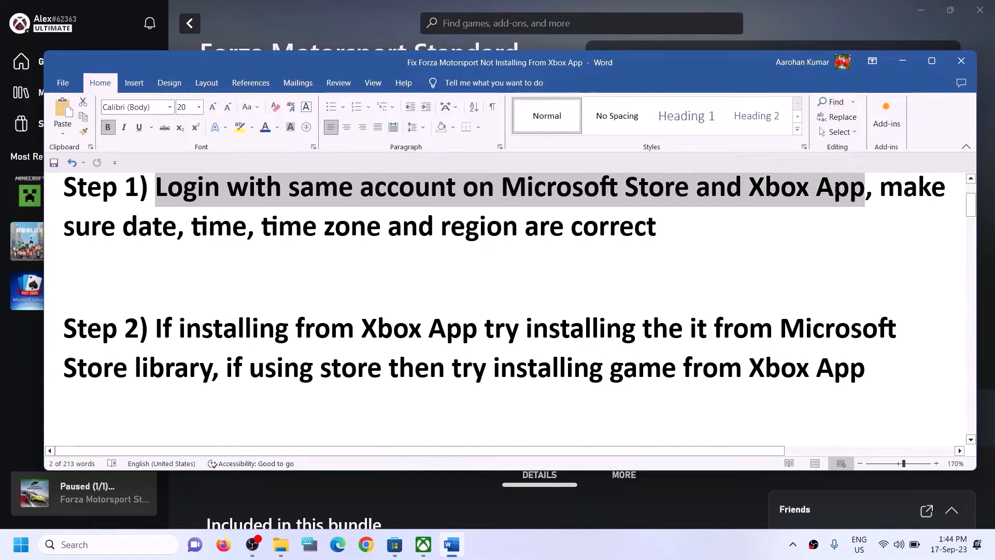
{"action": "left_click", "coordinate": [402, 551]}
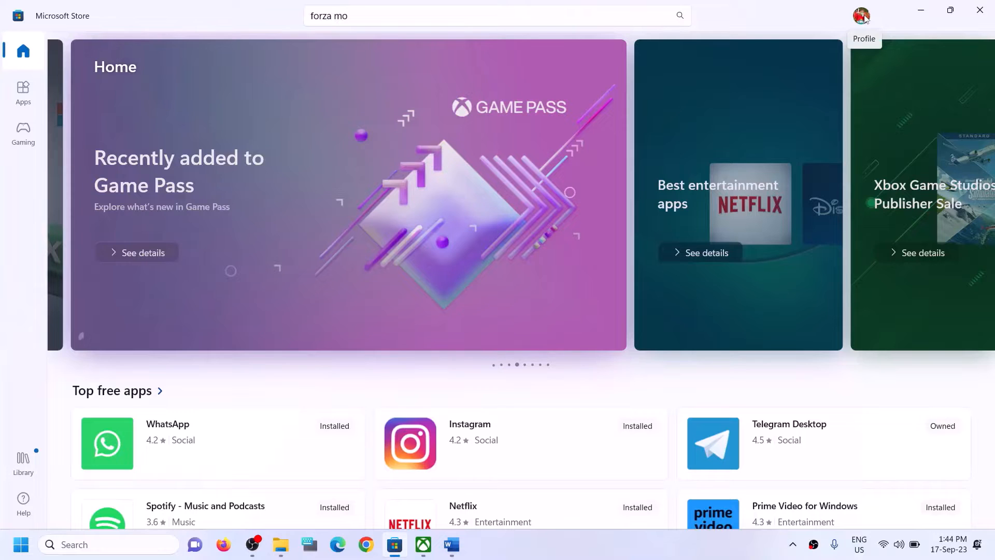
{"action": "left_click", "coordinate": [864, 20]}
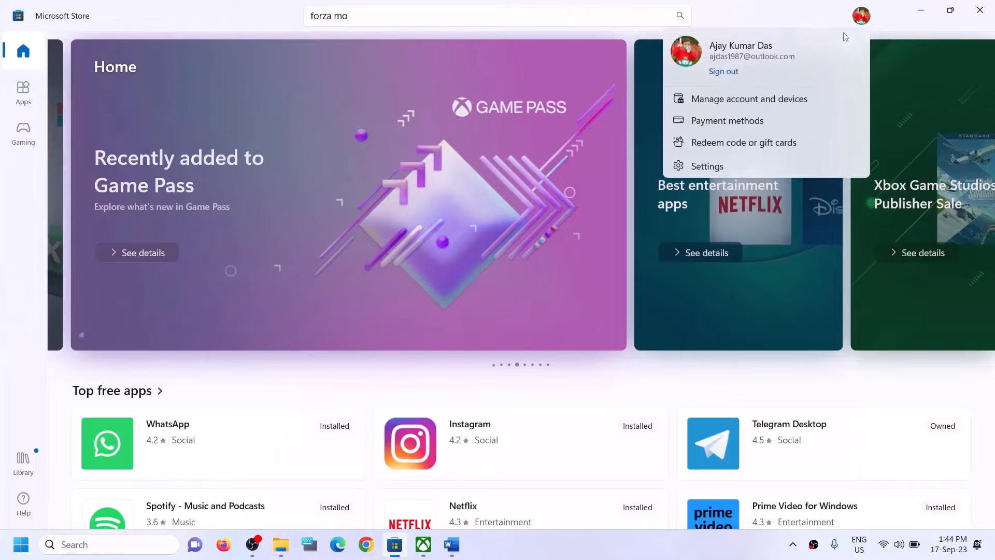
{"action": "left_click", "coordinate": [732, 75]}
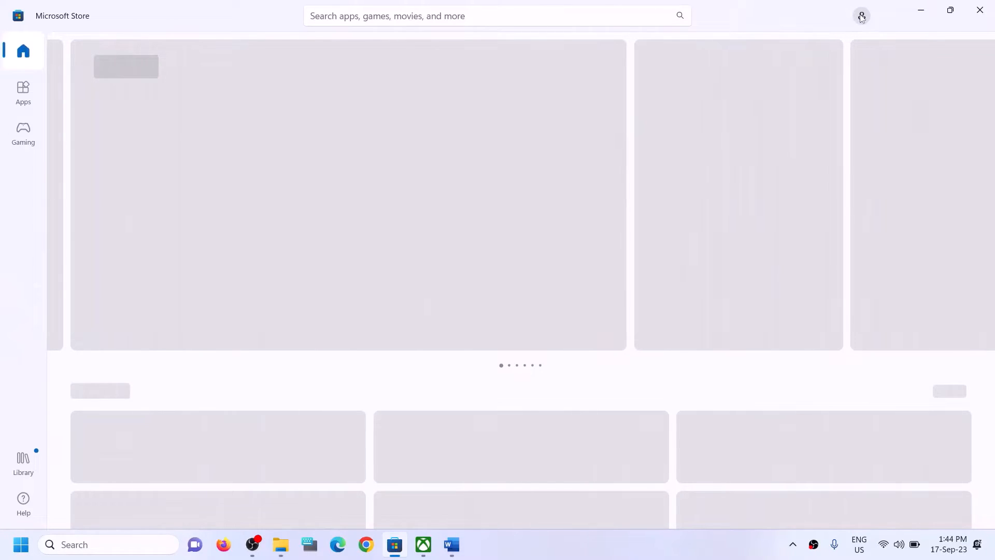
Sign back in to Microsoft Store with the saved Outlook account, verifying the identity with the account PIN
{"action": "left_click", "coordinate": [862, 17]}
{"action": "left_click", "coordinate": [734, 33]}
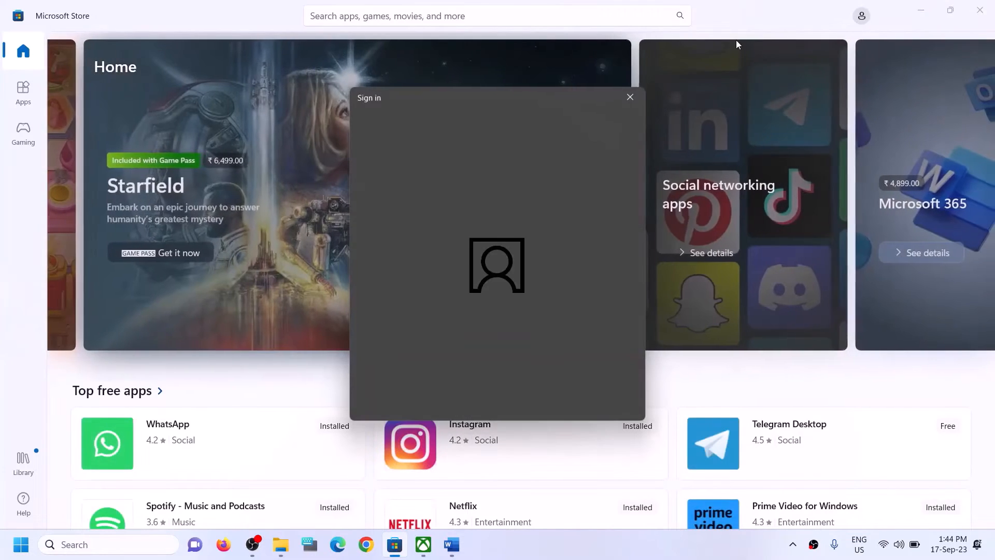
{"action": "left_click", "coordinate": [441, 238]}
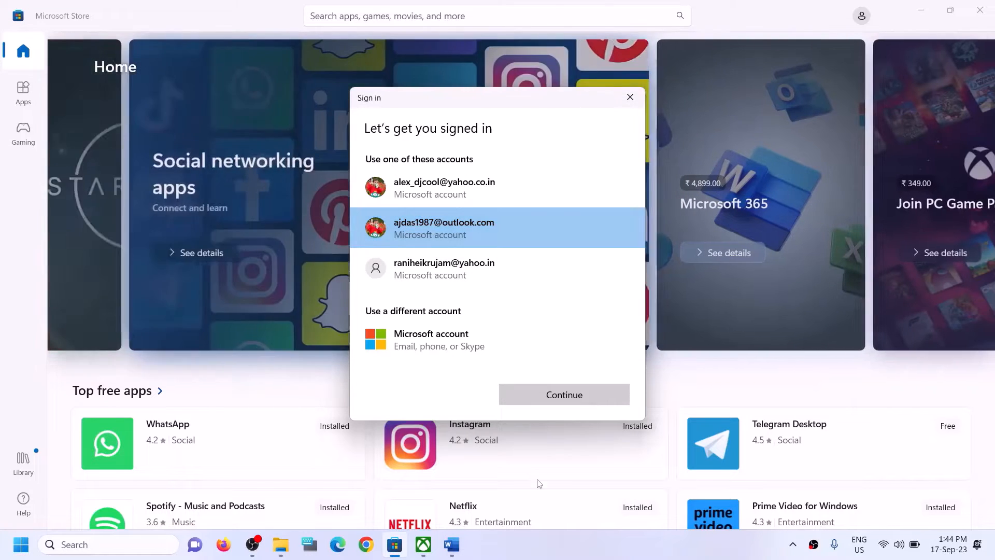
{"action": "left_click", "coordinate": [535, 394]}
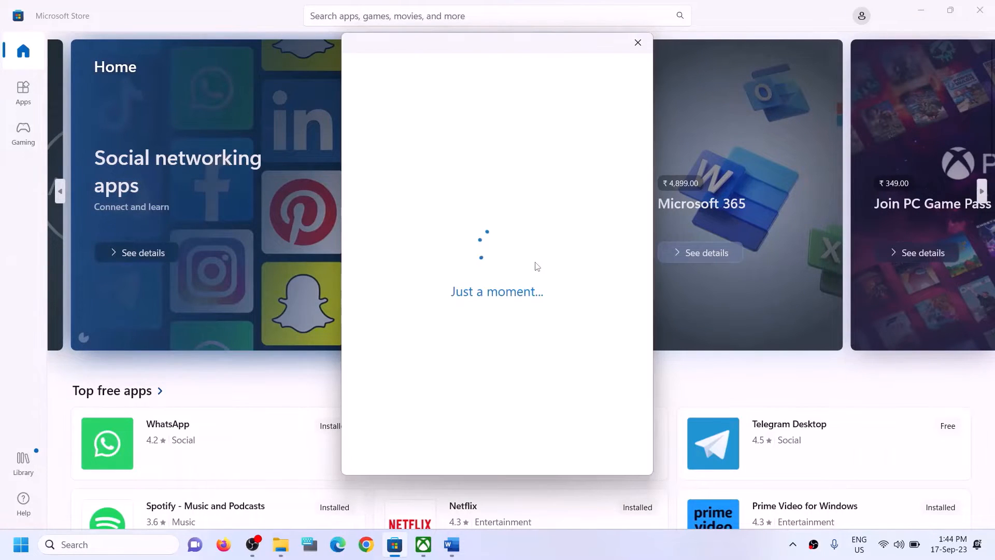
{"action": "type", "text": "1"}
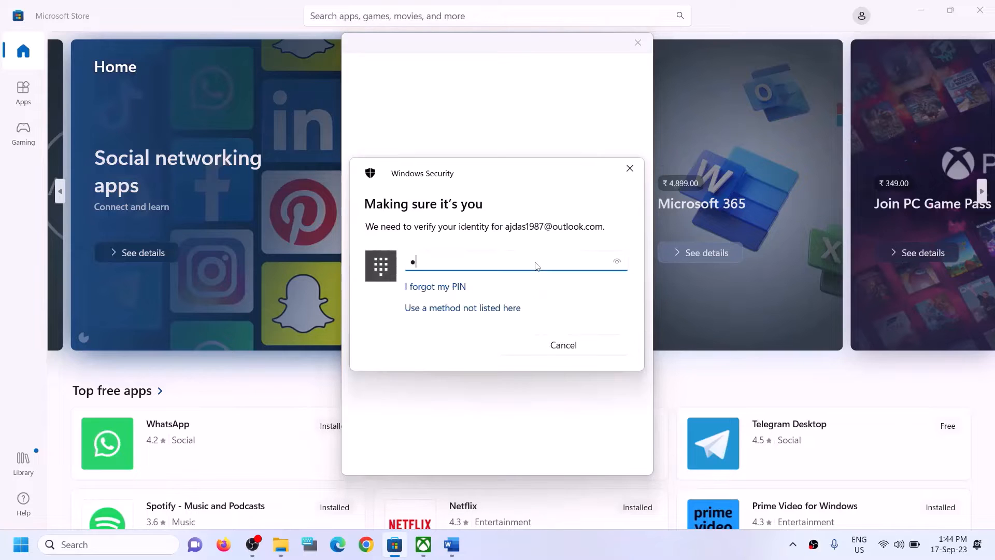
{"action": "type", "text": "•••"}
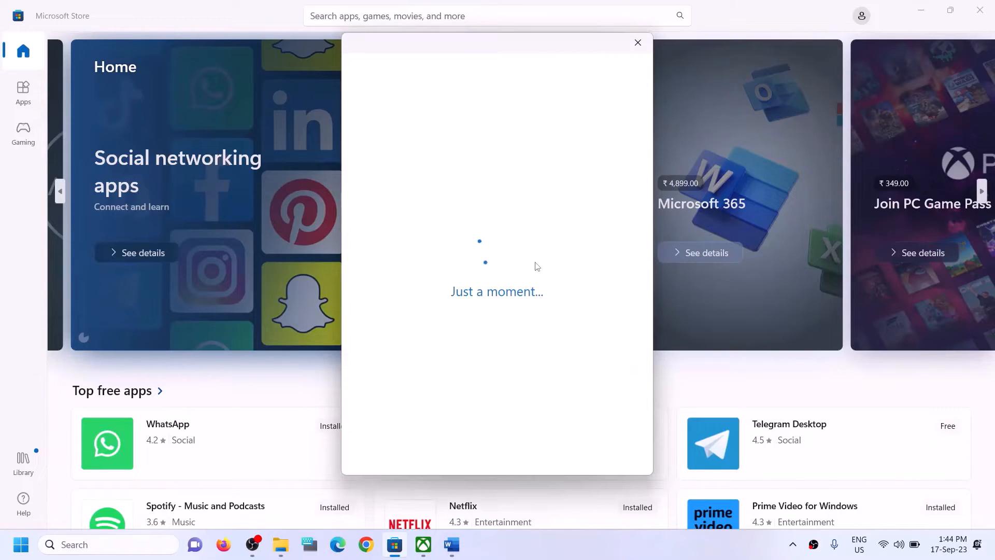
Switch to the Xbox app and sign out of the current profile
{"action": "left_click", "coordinate": [424, 544]}
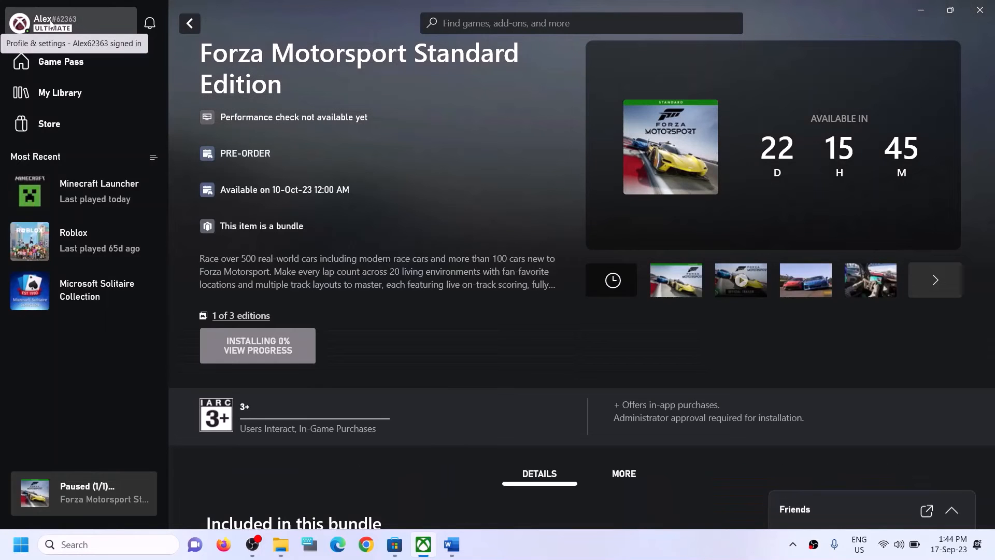
{"action": "left_click", "coordinate": [50, 23]}
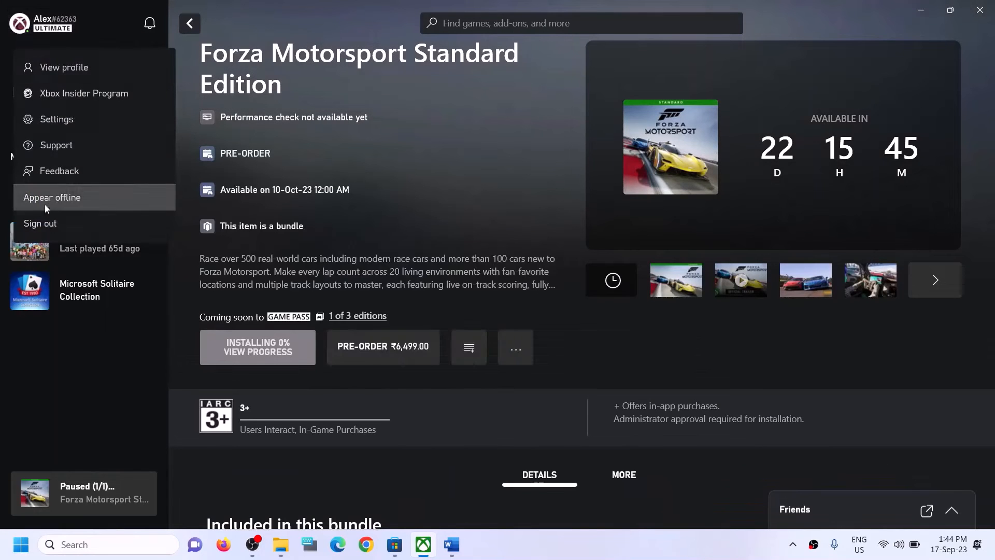
{"action": "left_click", "coordinate": [37, 224]}
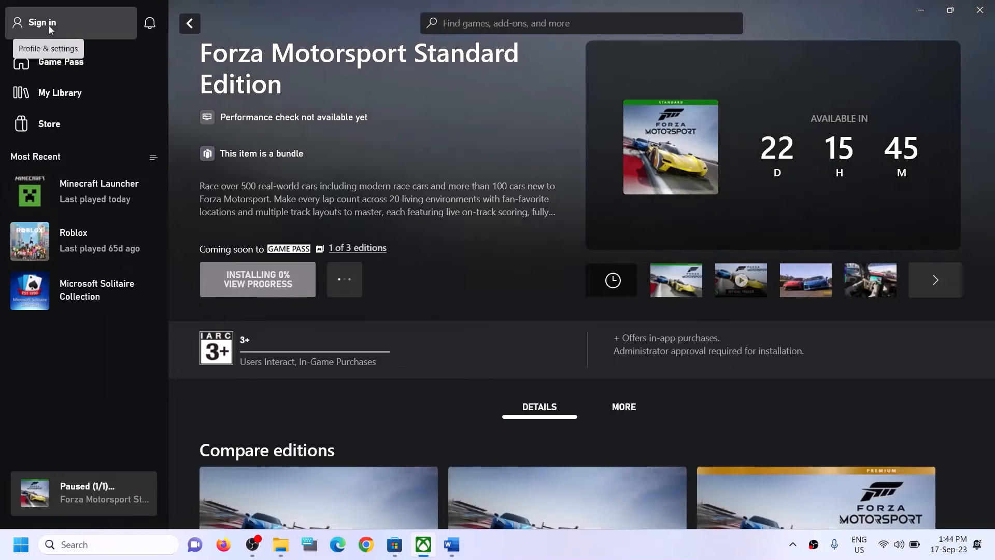
Sign in to the Xbox app, switching to the same Outlook account used in Microsoft Store
{"action": "left_click", "coordinate": [51, 29]}
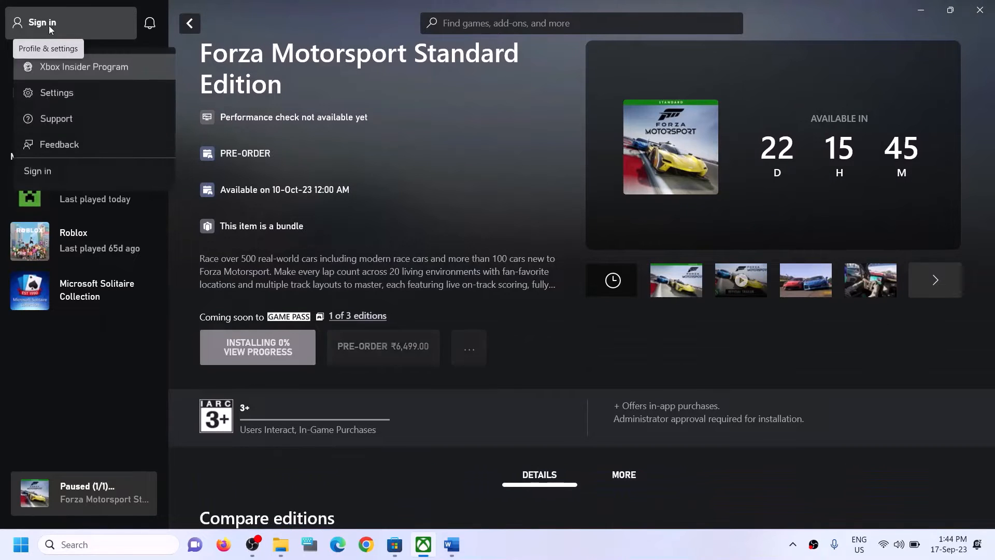
{"action": "left_click", "coordinate": [35, 173]}
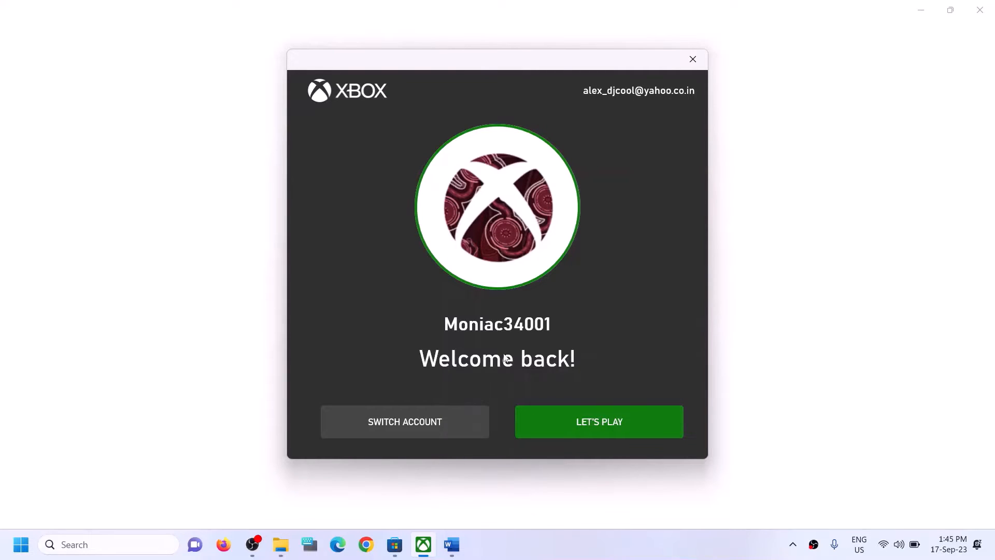
{"action": "left_click", "coordinate": [397, 420]}
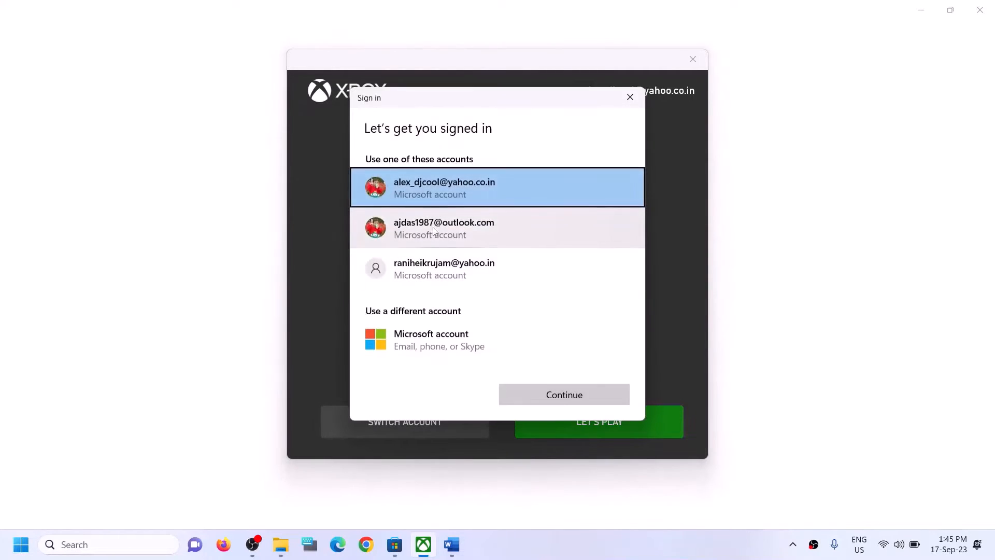
{"action": "left_click", "coordinate": [433, 231]}
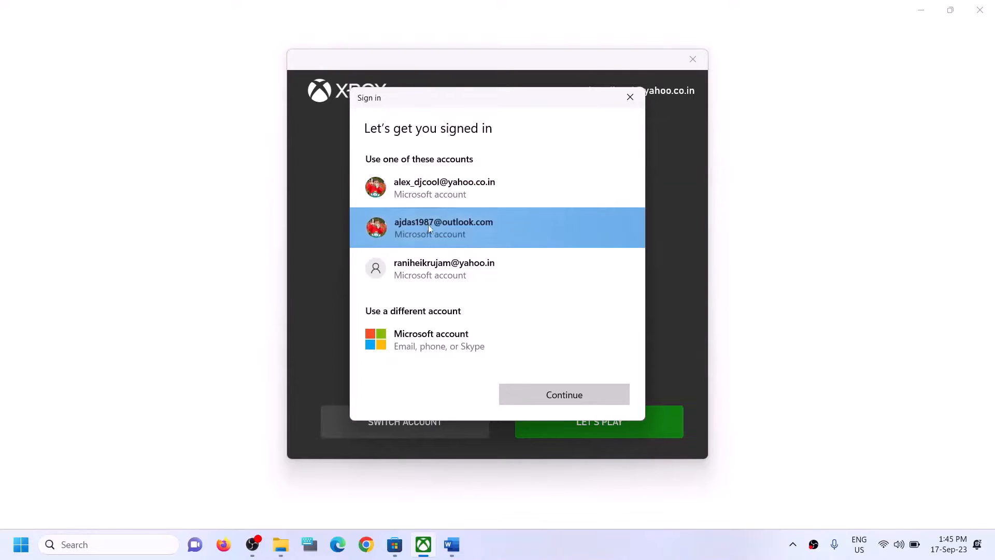
{"action": "left_click", "coordinate": [572, 402]}
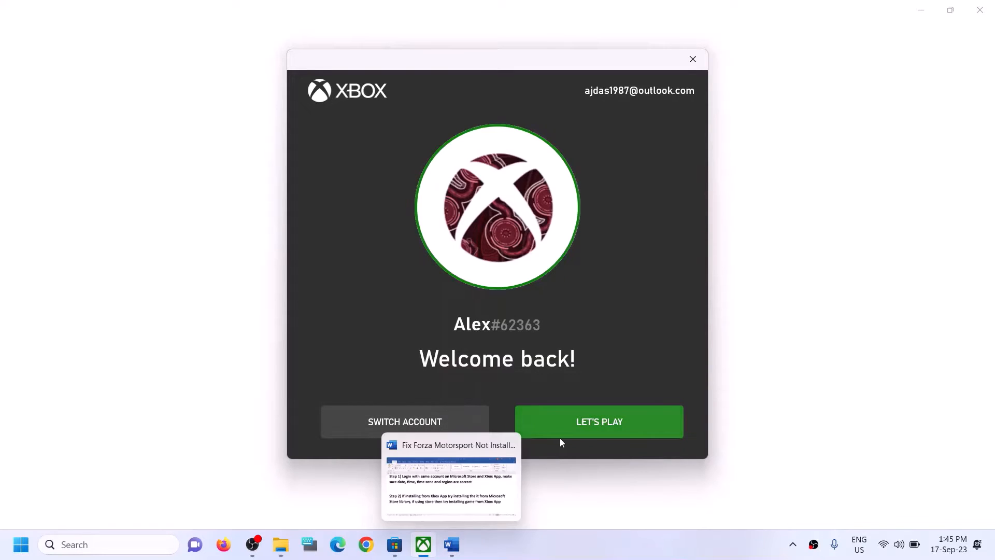
{"action": "left_click", "coordinate": [561, 424]}
Highlight the Microsoft Store library advice of Step 2 in the Word guide, and open the library in Microsoft Store
{"action": "left_click", "coordinate": [451, 545]}
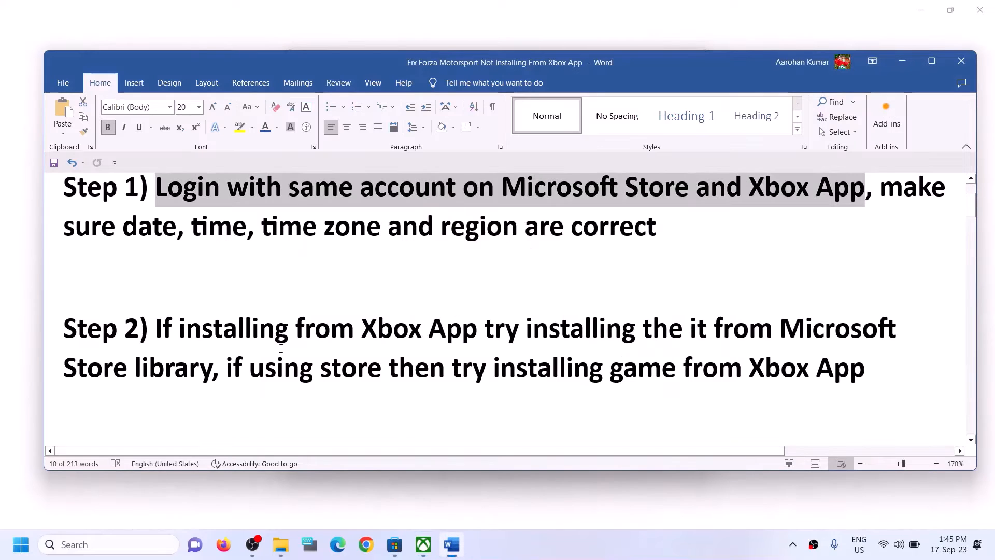
{"action": "left_click_drag", "start_coordinate": [158, 329], "coordinate": [213, 378]}
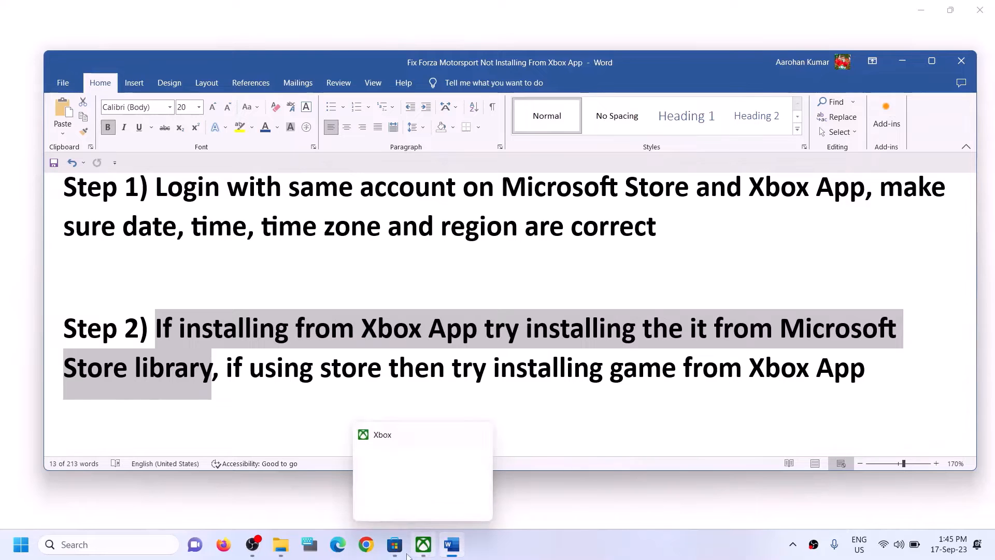
{"action": "left_click", "coordinate": [395, 555]}
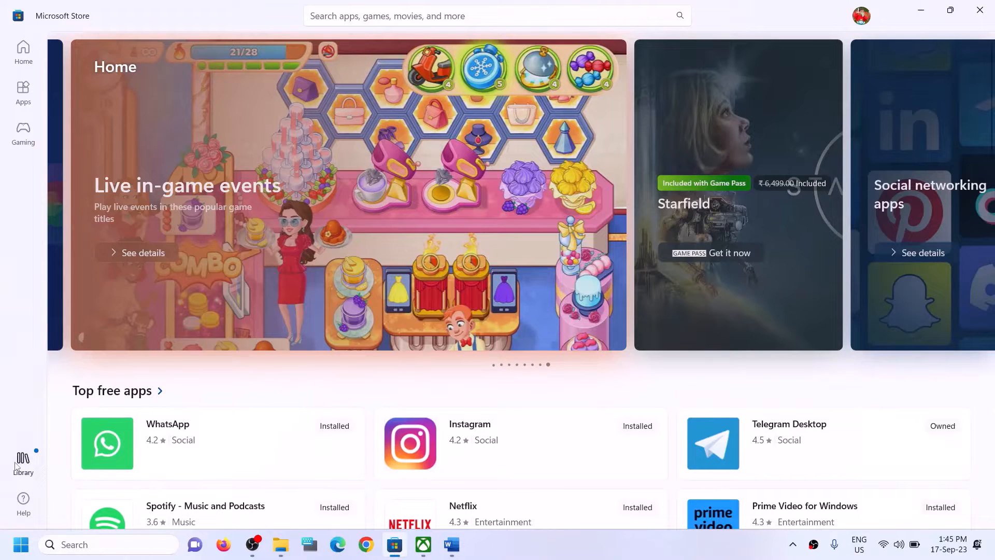
{"action": "left_click", "coordinate": [26, 469]}
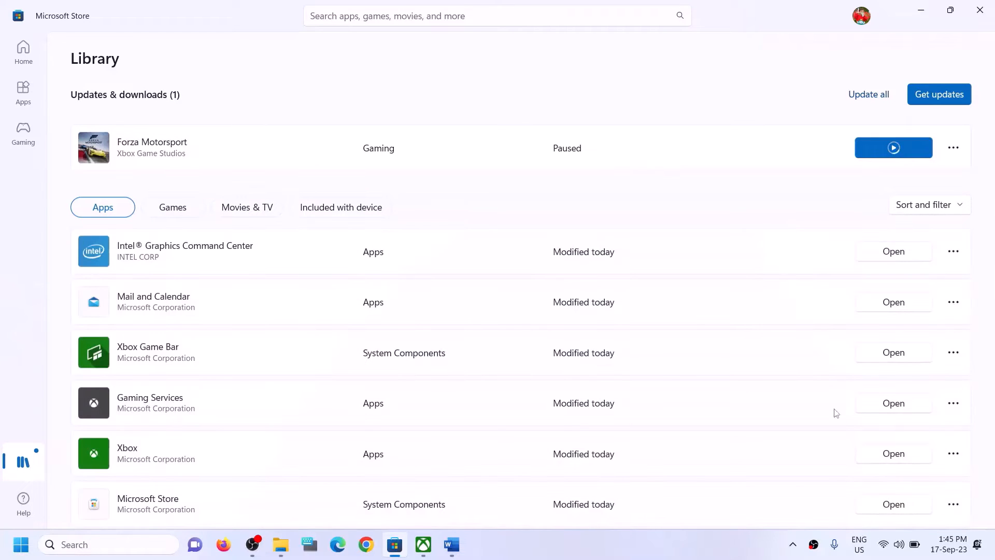
Check the game's page in the Xbox app, and try to resume the paused Forza Motorsport download in the Microsoft Store library
{"action": "left_click", "coordinate": [423, 544]}
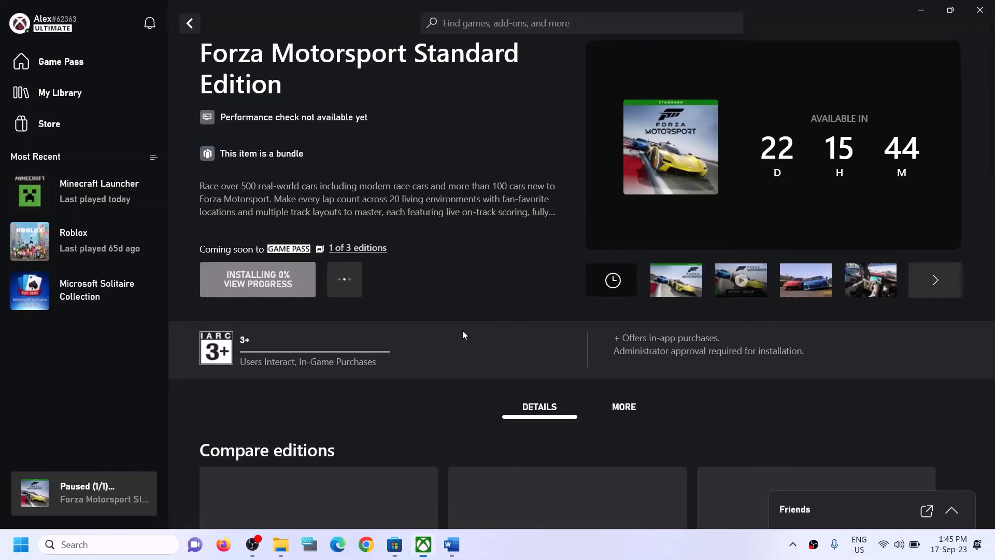
{"action": "left_click", "coordinate": [394, 545]}
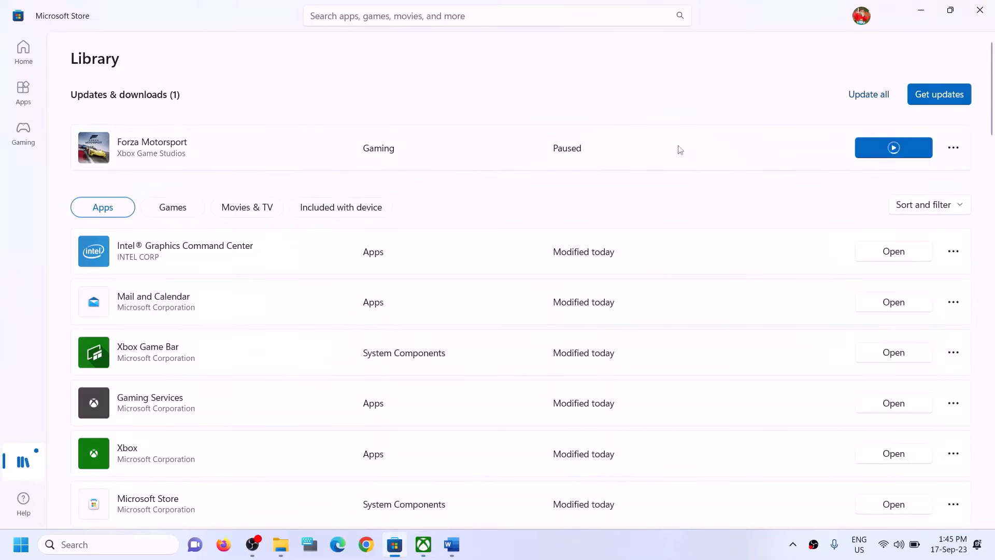
{"action": "scroll", "coordinate": [718, 363], "scroll_direction": "down", "scroll_amount": 10}
{"action": "scroll", "coordinate": [715, 411], "scroll_direction": "up", "scroll_amount": 15}
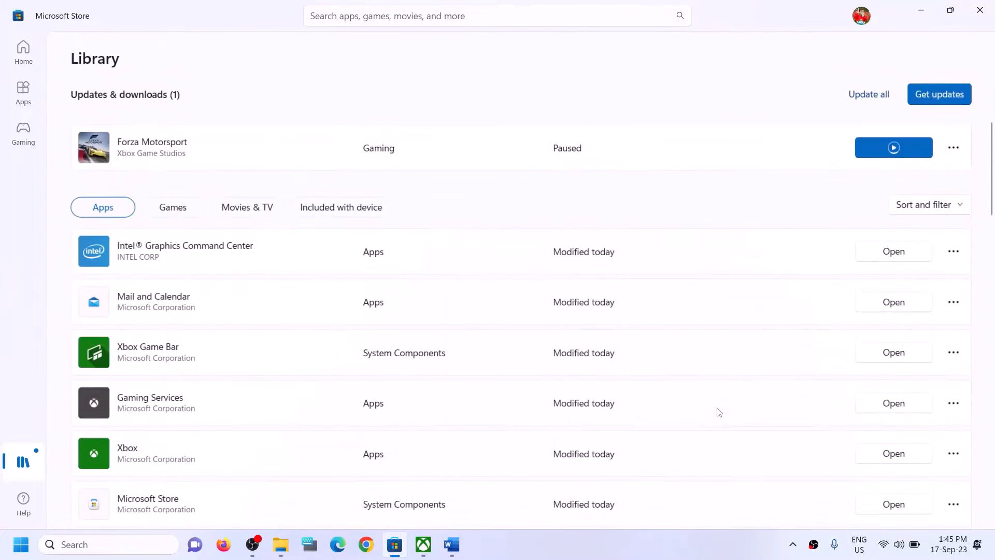
{"action": "left_click", "coordinate": [895, 153]}
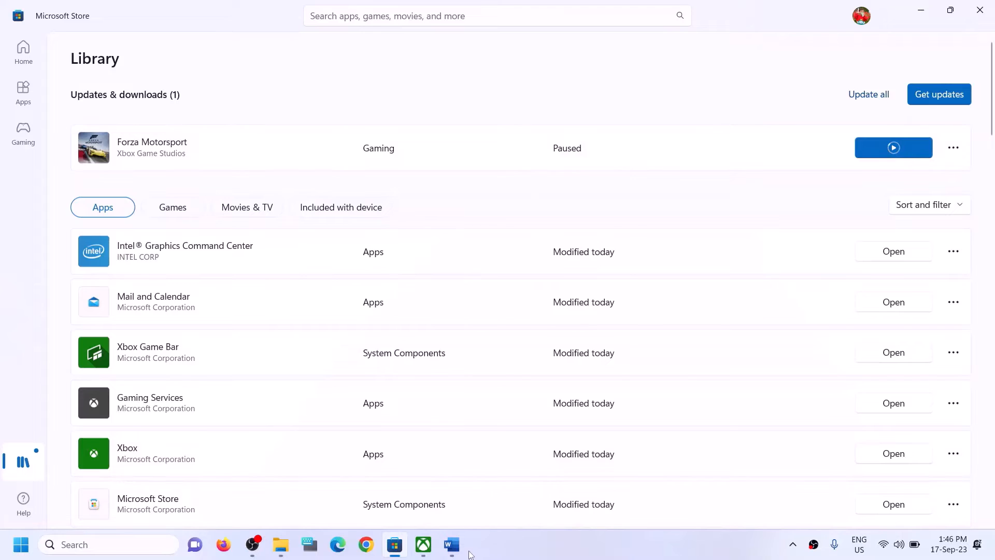
Highlight the Step 2 advice in the Word guide about installing the game from the Xbox App when using the store
{"action": "left_click", "coordinate": [451, 544]}
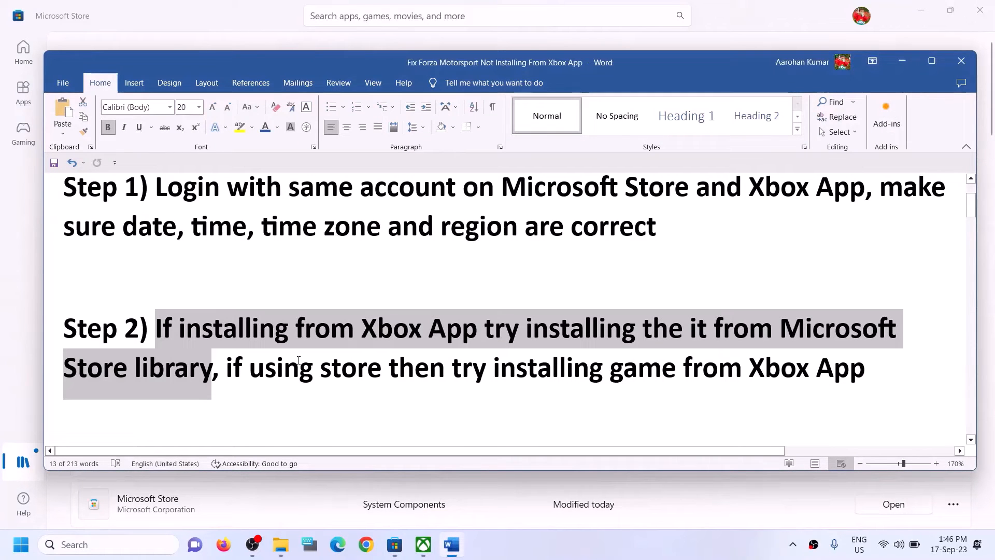
{"action": "left_click", "coordinate": [226, 384]}
{"action": "left_click_drag", "start_coordinate": [226, 373], "coordinate": [683, 371]}
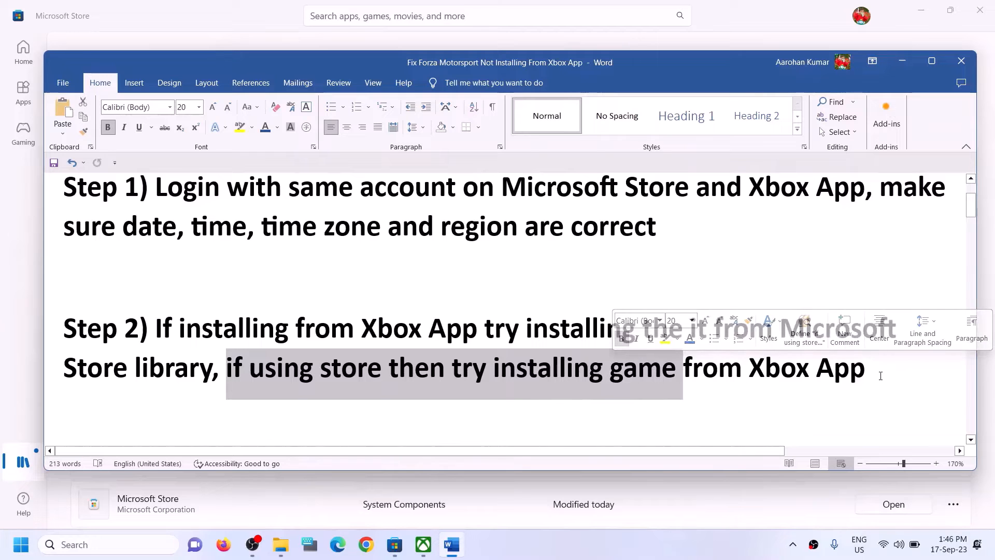
{"action": "left_click", "coordinate": [385, 384]}
{"action": "left_click_drag", "start_coordinate": [227, 373], "coordinate": [353, 369]}
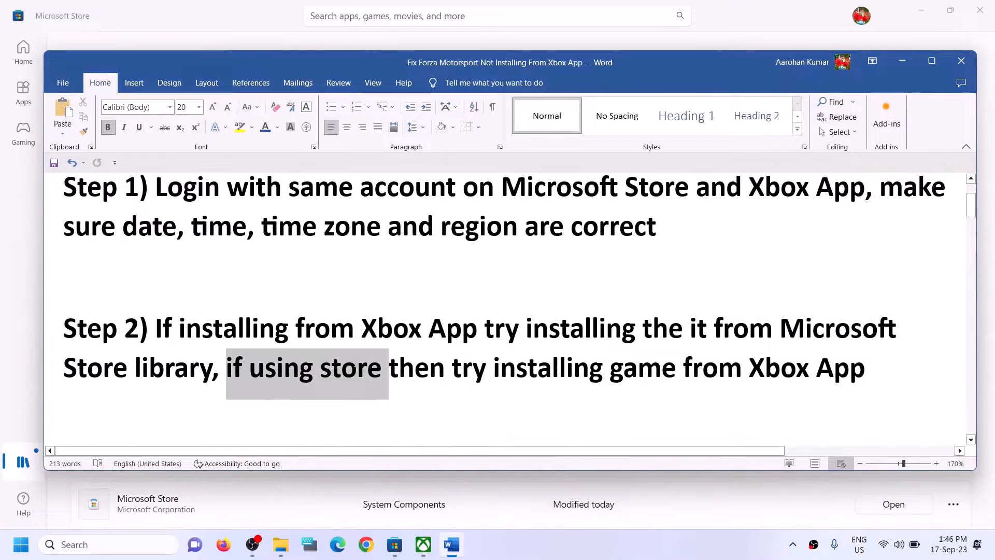
{"action": "left_click_drag", "start_coordinate": [539, 369], "coordinate": [864, 369]}
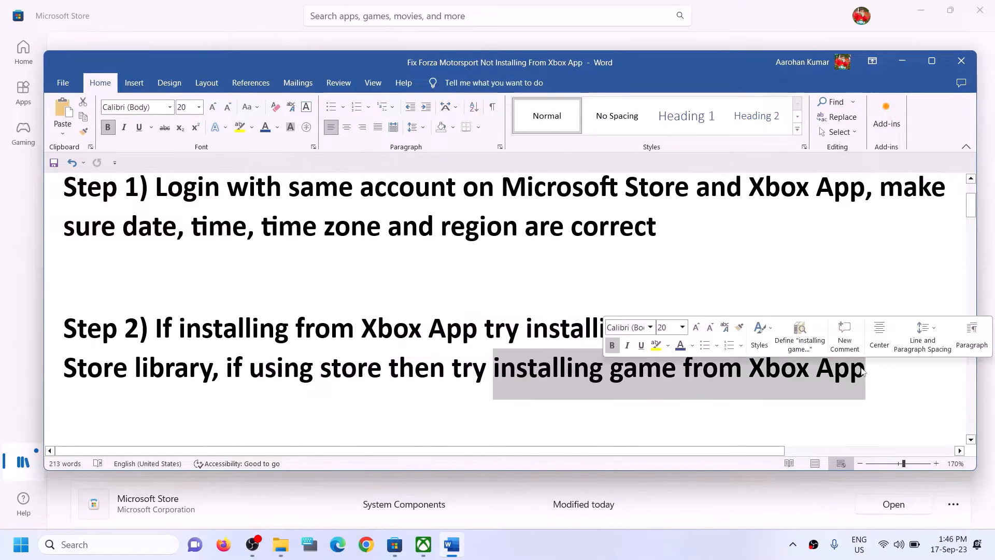
{"action": "left_click", "coordinate": [358, 373]}
{"action": "left_click", "coordinate": [38, 39]}
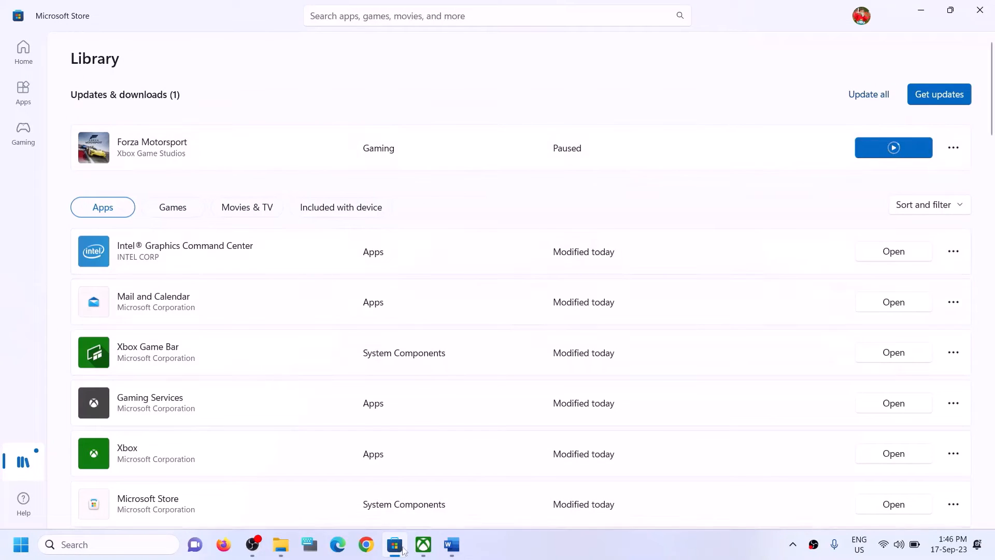
Switch to the Xbox app, search for "forza" and dismiss the suggestions
{"action": "left_click", "coordinate": [430, 550]}
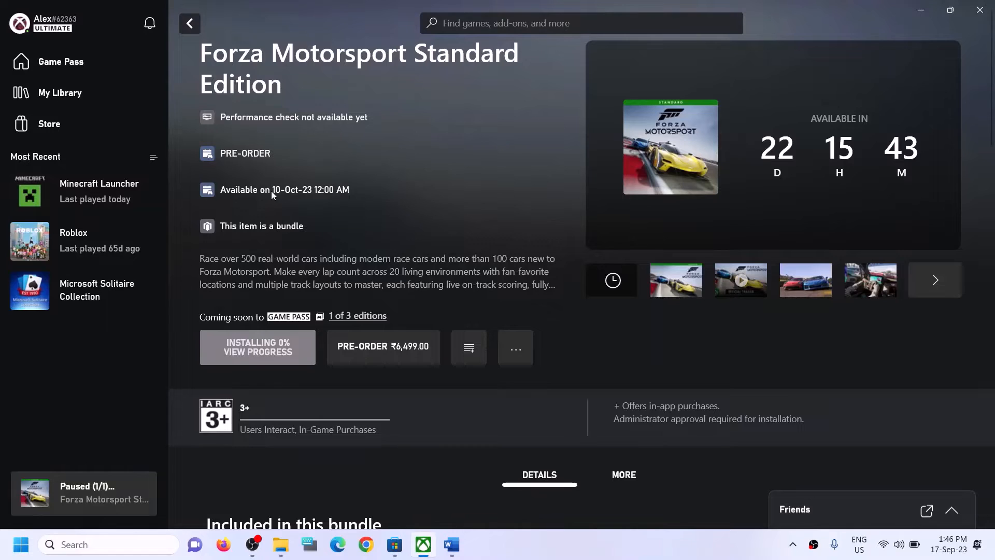
{"action": "left_click", "coordinate": [515, 23]}
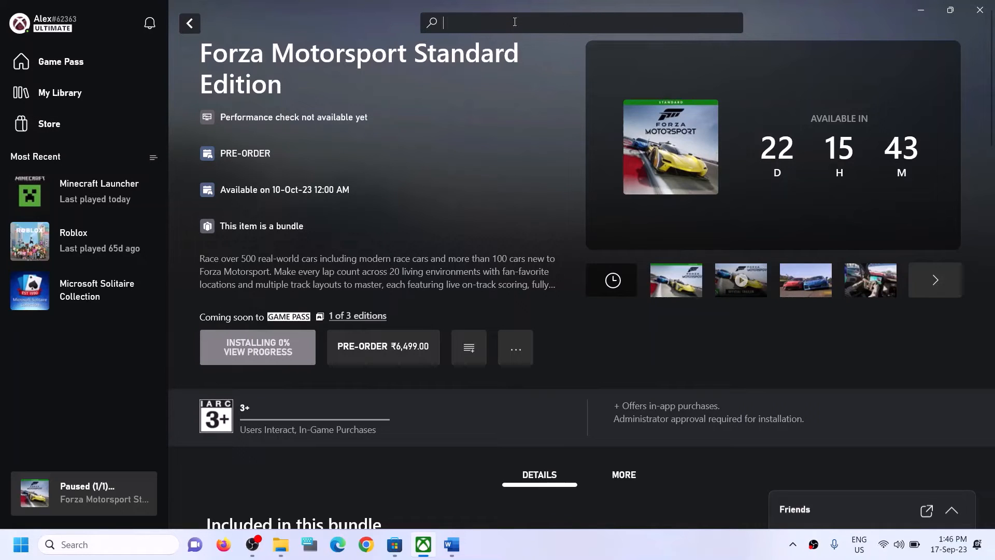
{"action": "type", "text": "forza"}
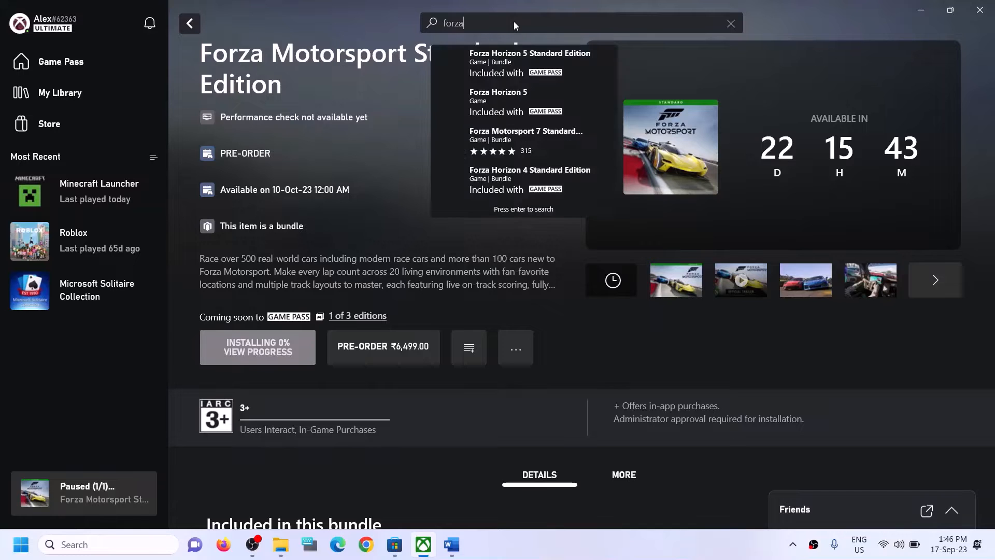
{"action": "left_click", "coordinate": [409, 223]}
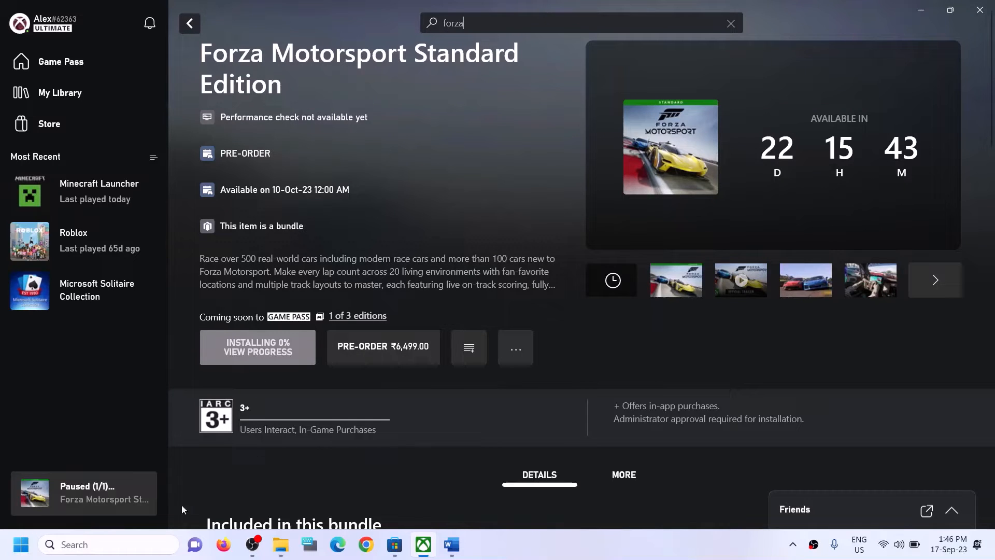
{"action": "left_click", "coordinate": [112, 545]}
{"action": "type", "text": "xbox"}
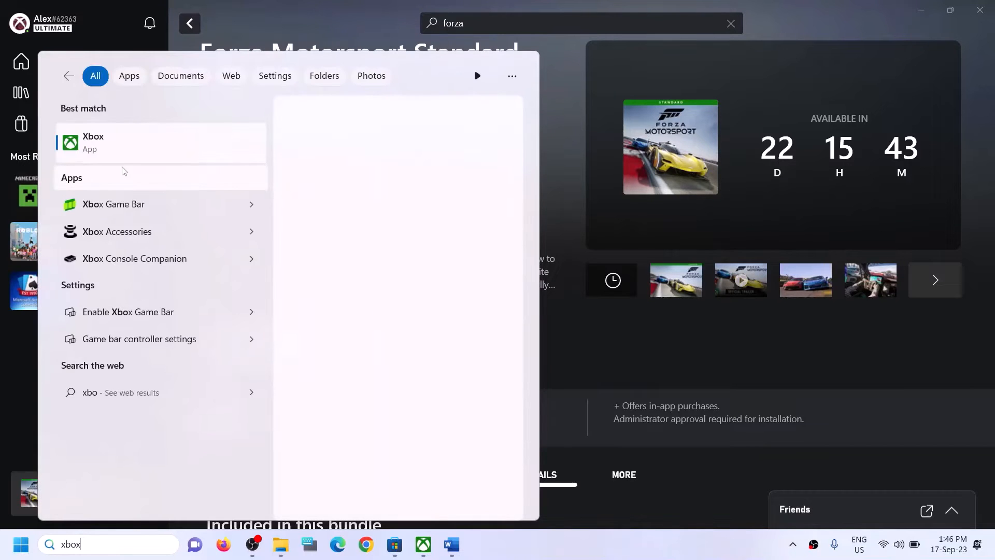
{"action": "left_click", "coordinate": [560, 130]}
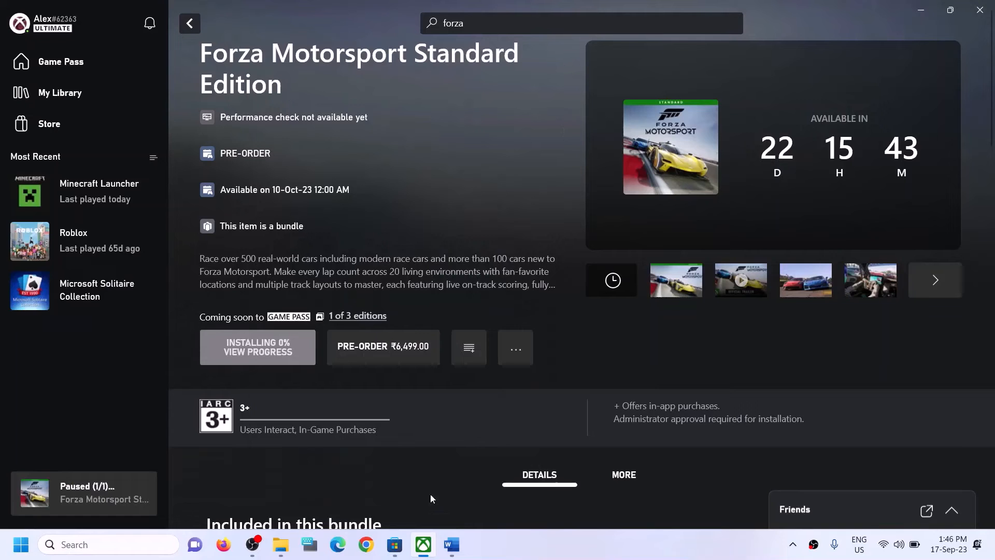
Switch to the Word guide and copy the full Get-AppxPackage command listed under Step 3
{"action": "left_click", "coordinate": [451, 545]}
{"action": "scroll", "coordinate": [370, 342], "scroll_direction": "down", "scroll_amount": 5}
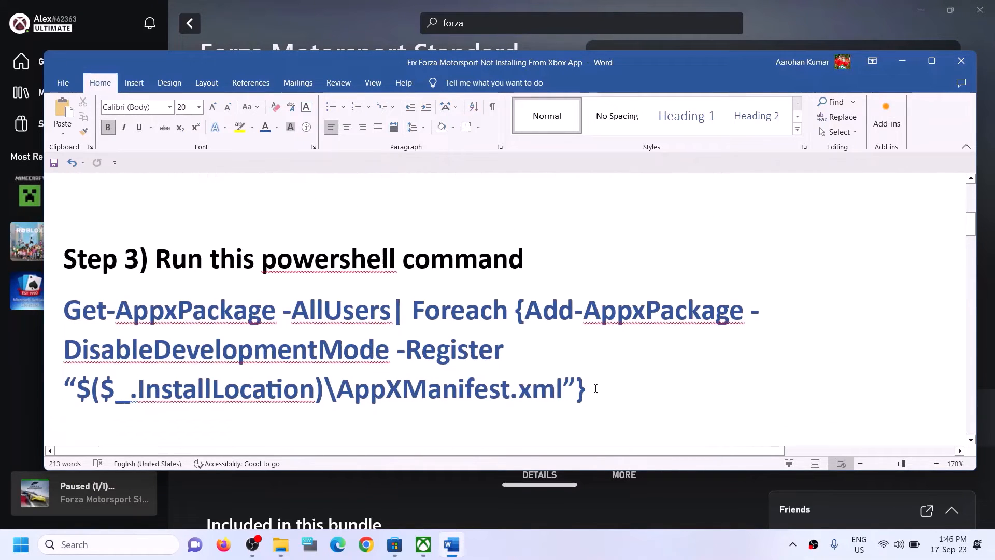
{"action": "left_click_drag", "start_coordinate": [595, 388], "coordinate": [103, 332]}
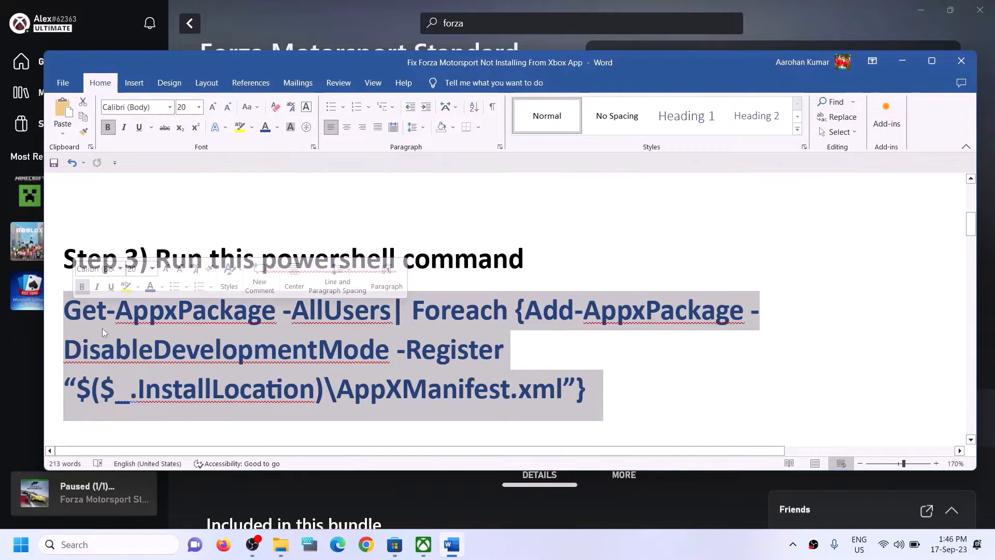
{"action": "right_click", "coordinate": [102, 328]}
{"action": "left_click", "coordinate": [125, 172]}
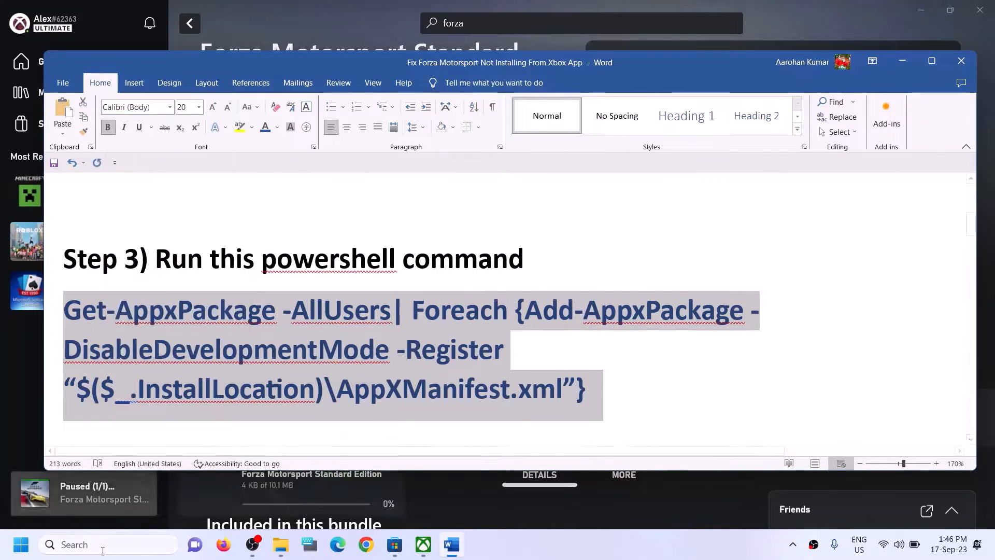
Find Windows PowerShell through the Windows search and start it as administrator, allowing it to make changes to the device
{"action": "left_click", "coordinate": [103, 545]}
{"action": "type", "text": "powe"}
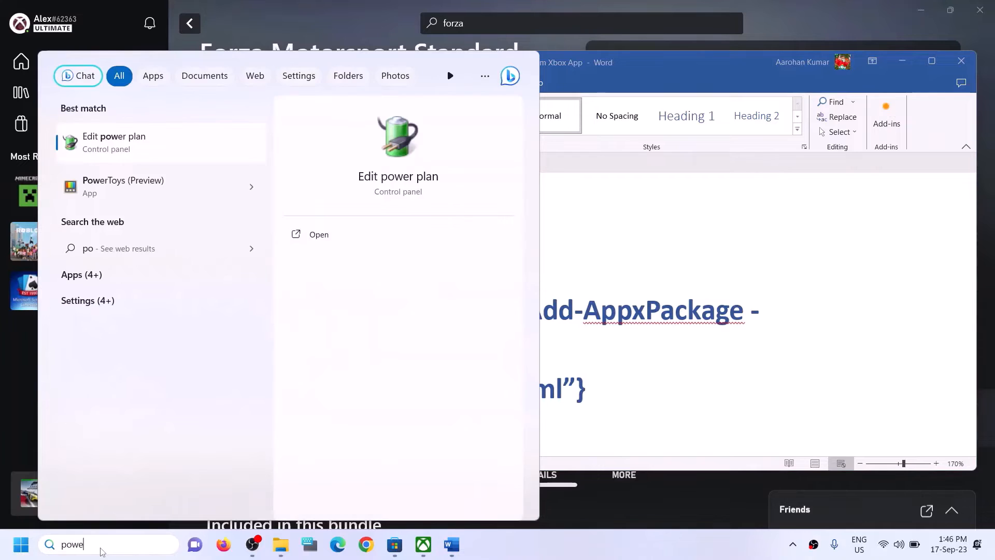
{"action": "type", "text": "rshell"}
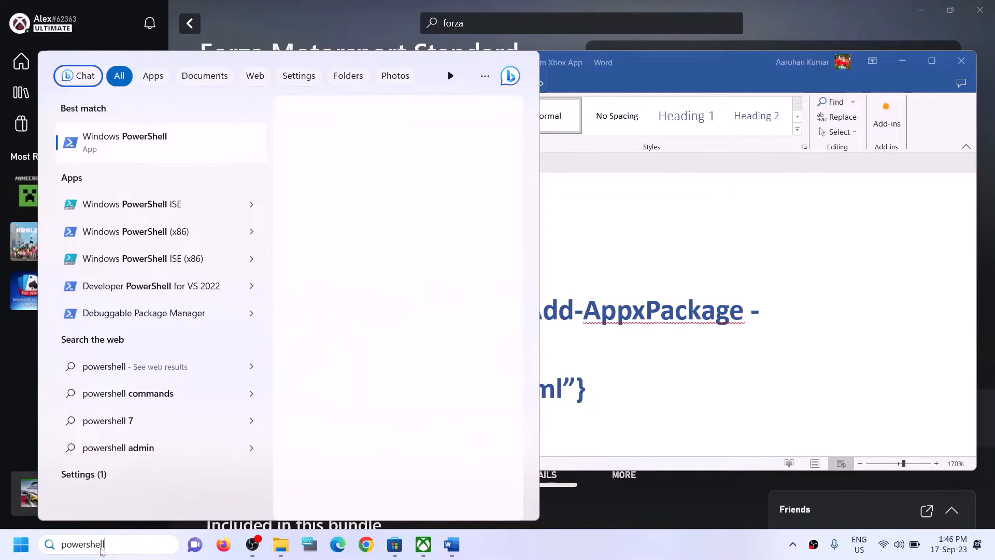
{"action": "right_click", "coordinate": [222, 161]}
{"action": "left_click", "coordinate": [205, 163]}
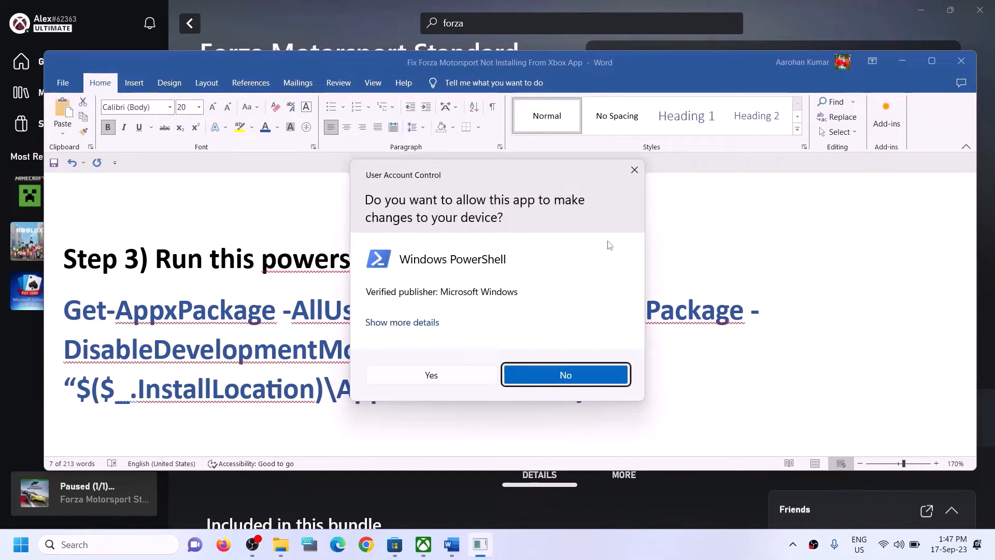
{"action": "left_click", "coordinate": [431, 375]}
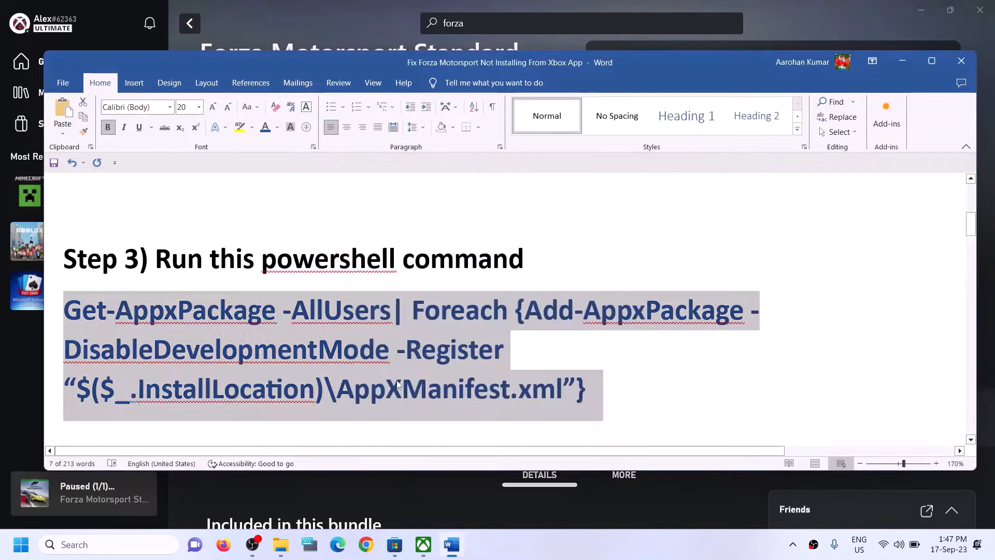
Move the PowerShell window over the guide, and paste and run the copied Get-AppxPackage command
{"action": "left_click_drag", "start_coordinate": [331, 42], "coordinate": [527, 208]}
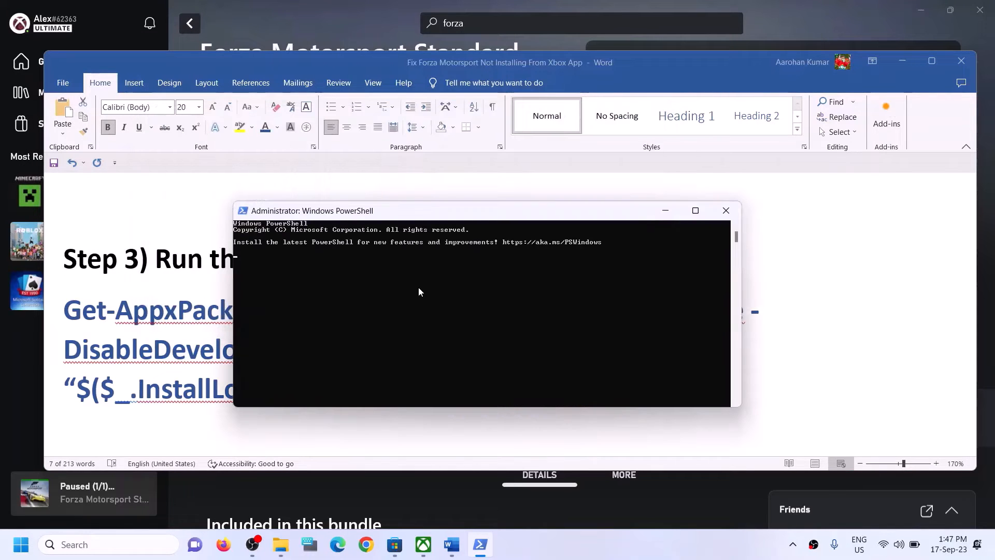
{"action": "right_click", "coordinate": [418, 288]}
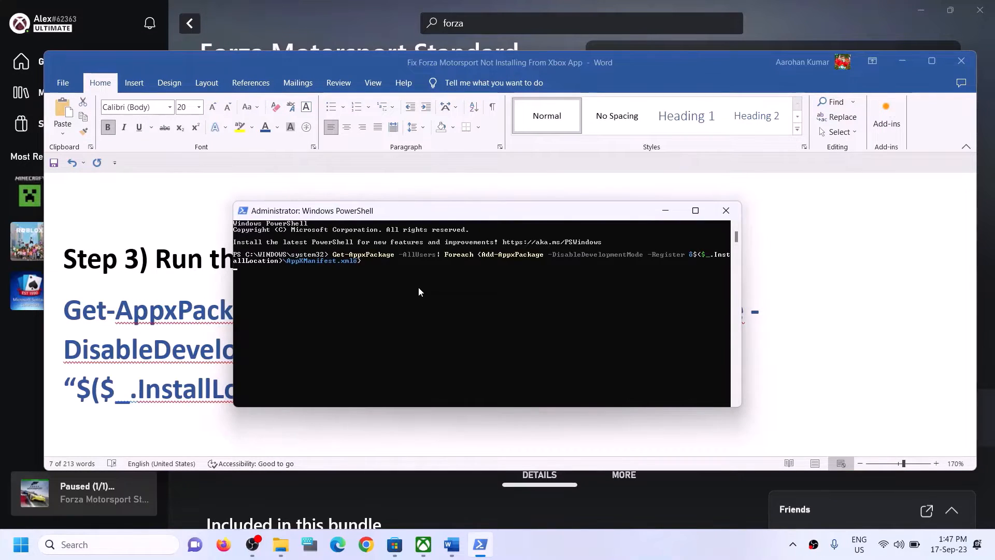
{"action": "key", "text": "Return"}
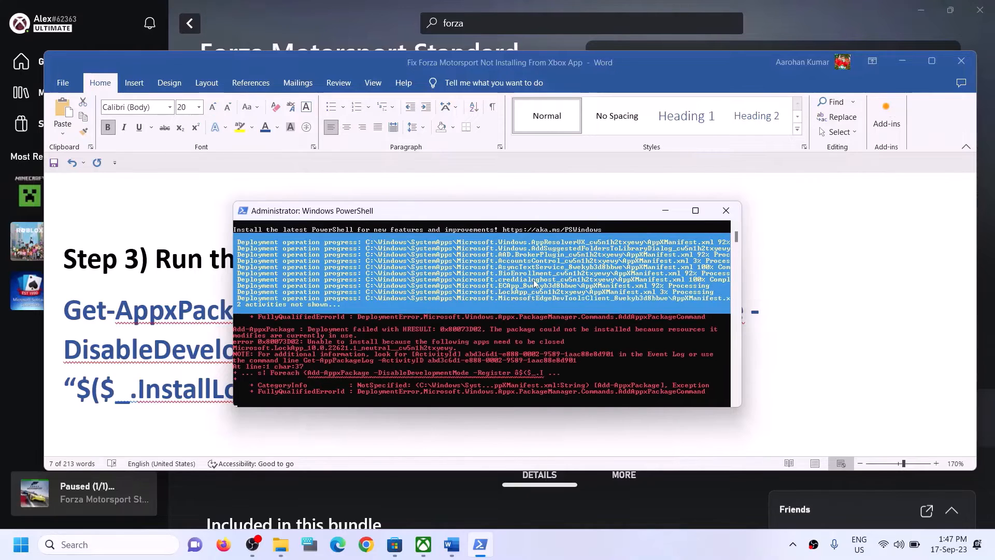
Return to the Word guide and highlight the Step 4 heading text "Delete Microsoft Store Local Cache Files"
{"action": "left_click", "coordinate": [808, 284]}
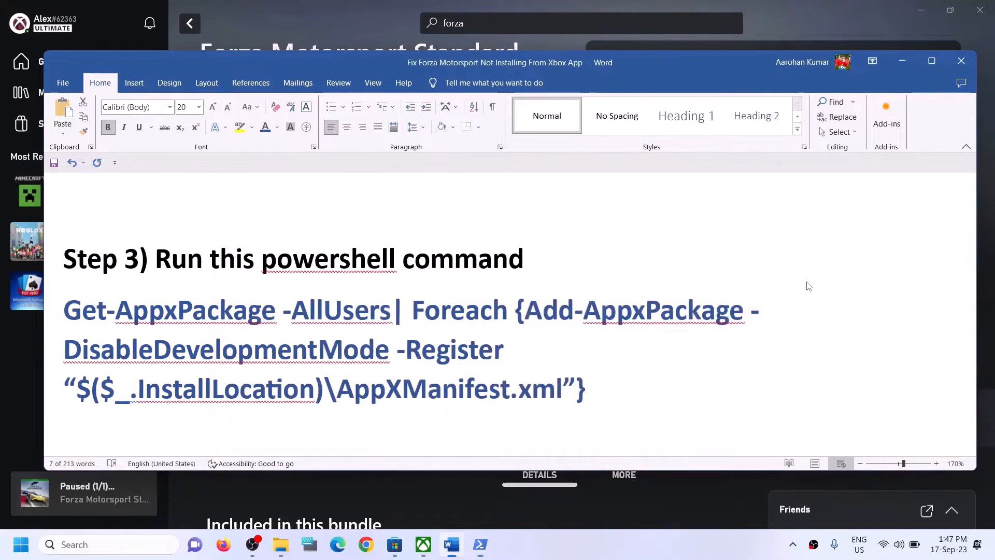
{"action": "triple_click", "coordinate": [282, 291]}
{"action": "scroll", "coordinate": [310, 324], "scroll_direction": "down", "scroll_amount": 3}
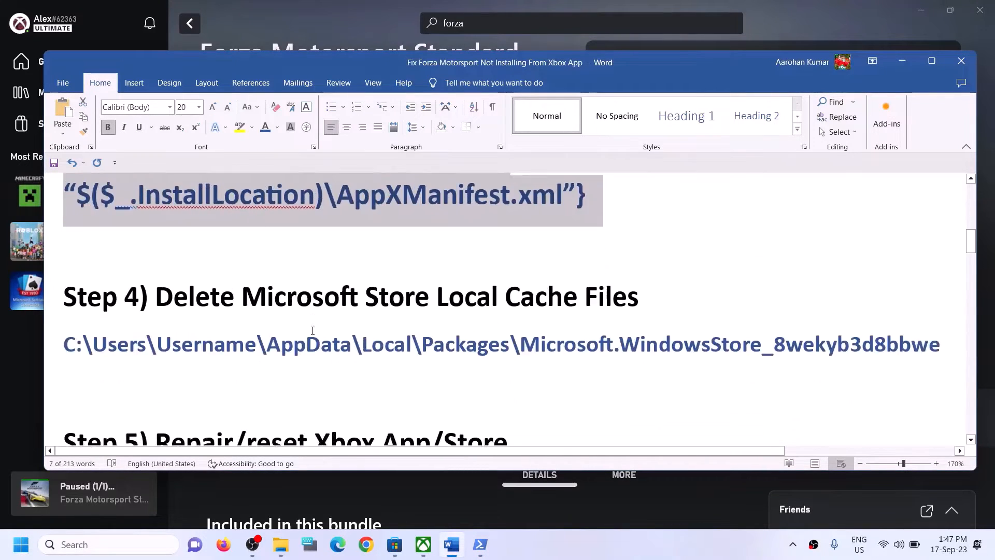
{"action": "scroll", "coordinate": [311, 326], "scroll_direction": "up", "scroll_amount": 1}
{"action": "left_click_drag", "start_coordinate": [238, 327], "coordinate": [639, 332]}
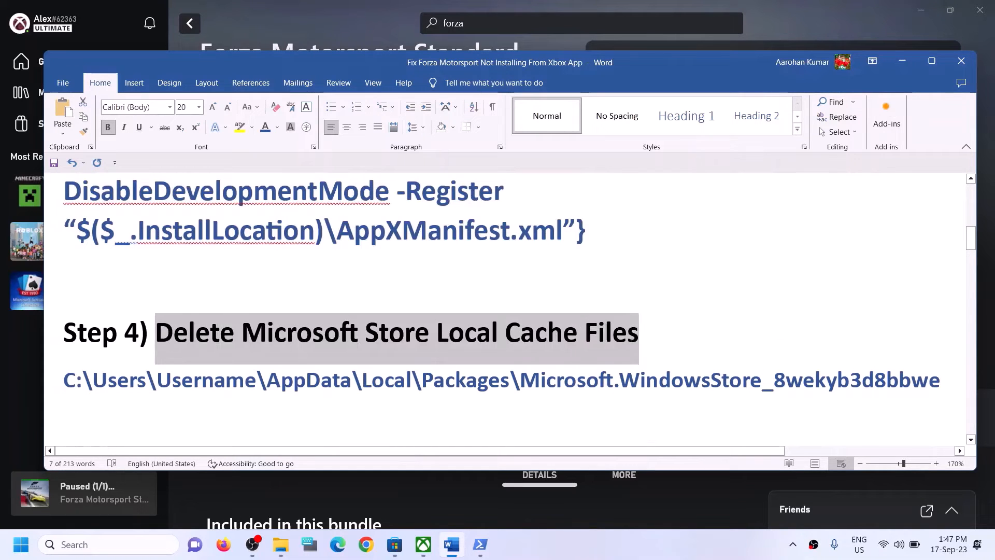
Switch to File Explorer and open the Test user folder under Users on Local Disk (C:)
{"action": "left_click", "coordinate": [293, 535]}
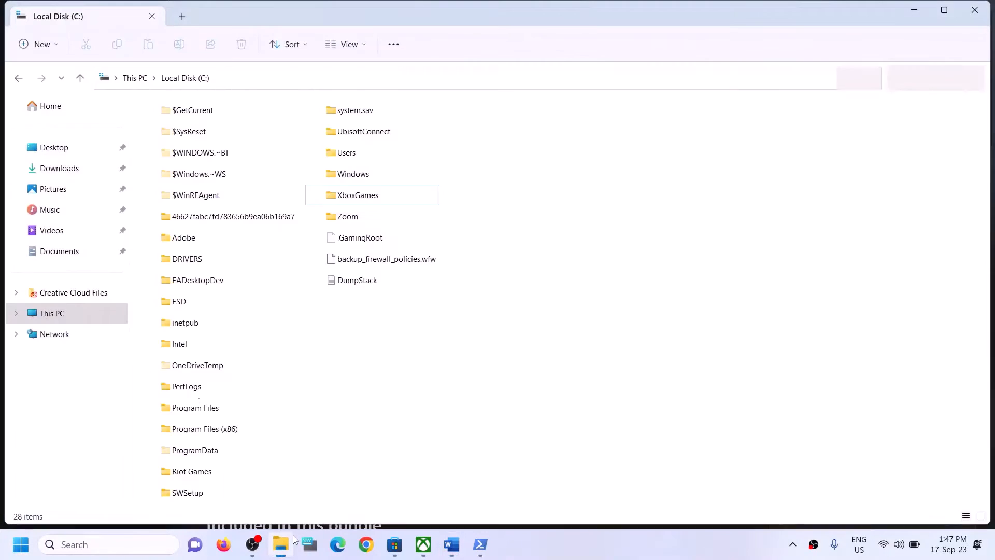
{"action": "left_click", "coordinate": [66, 313]}
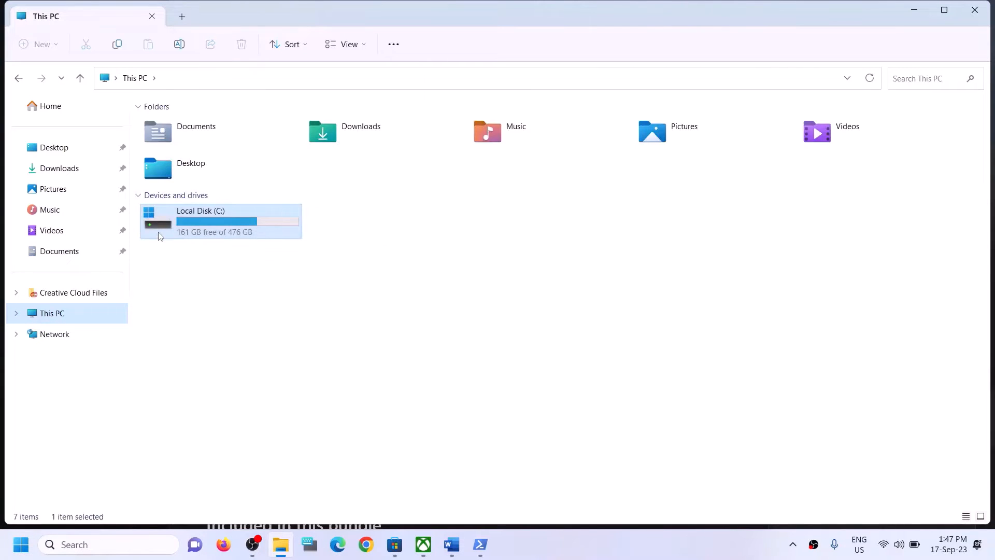
{"action": "double_click", "coordinate": [233, 216]}
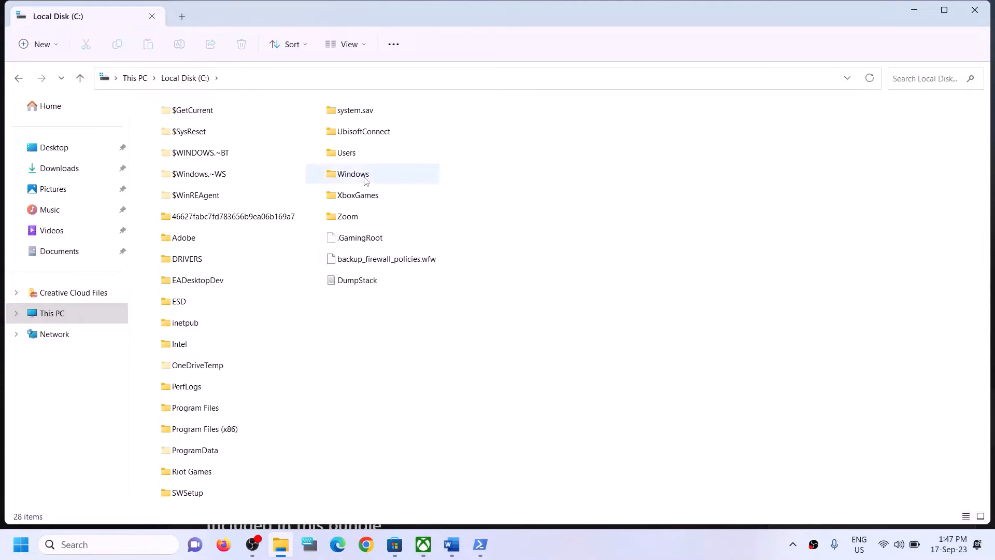
{"action": "left_click", "coordinate": [361, 155]}
{"action": "double_click", "coordinate": [361, 155]}
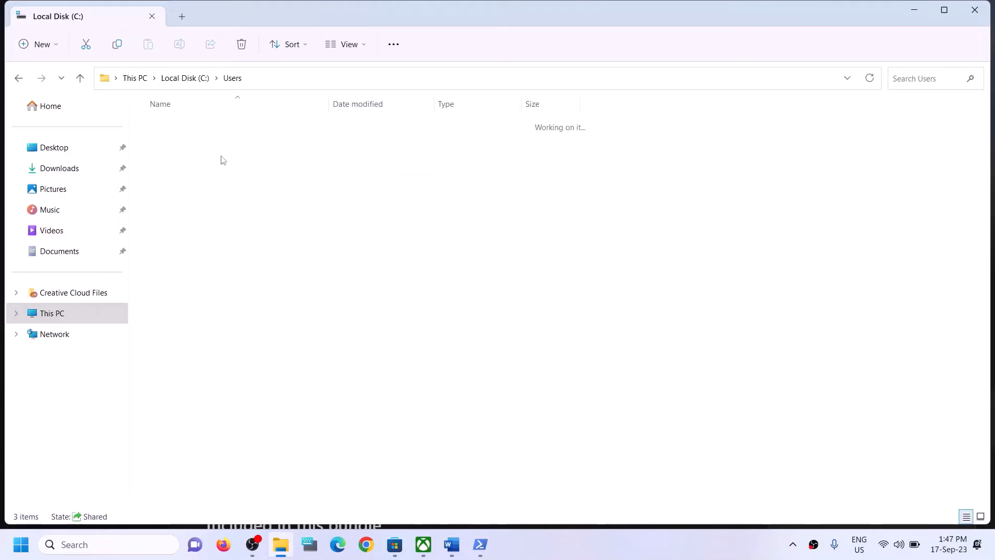
{"action": "left_click", "coordinate": [171, 171]}
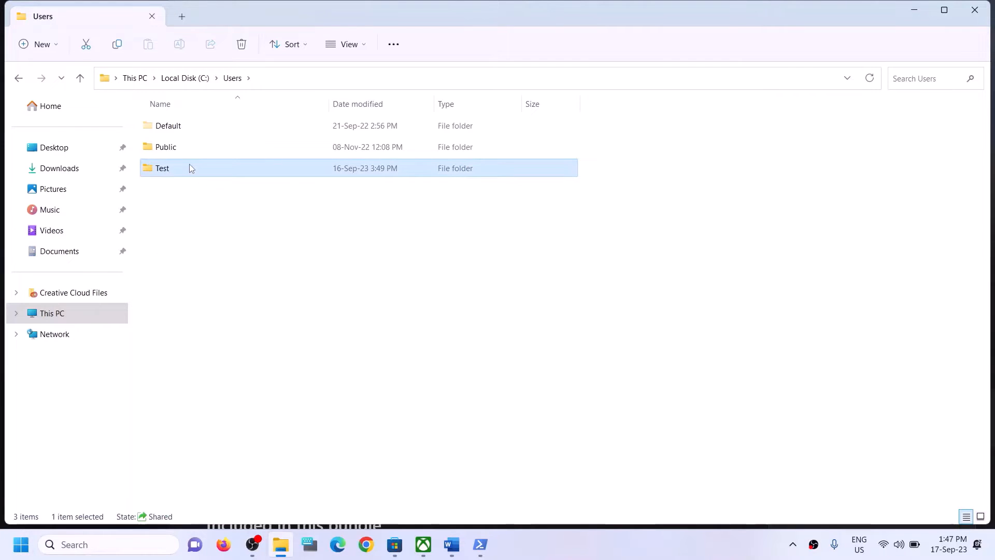
{"action": "double_click", "coordinate": [189, 165]}
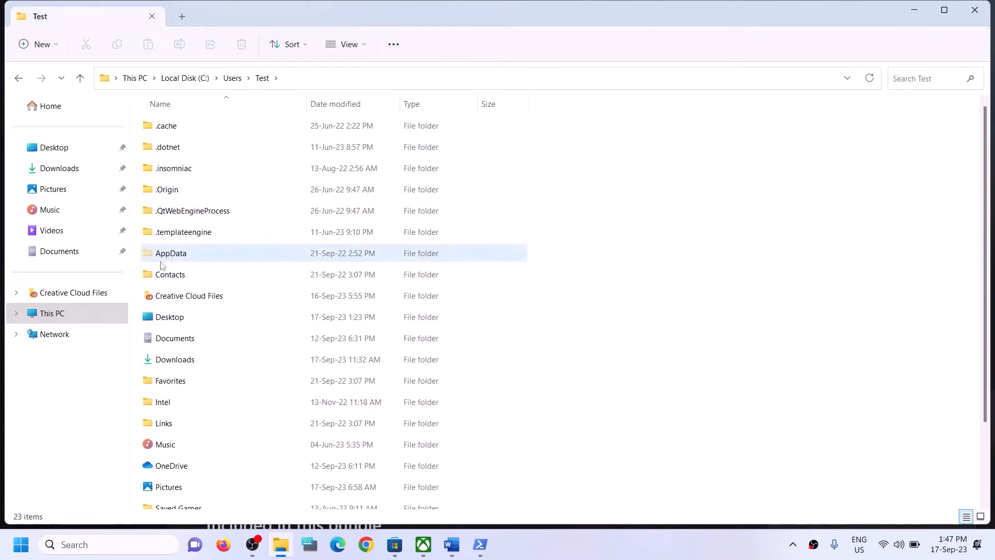
Select the AppData folder and check whether File Explorer is set to show hidden items
{"action": "left_click", "coordinate": [175, 258]}
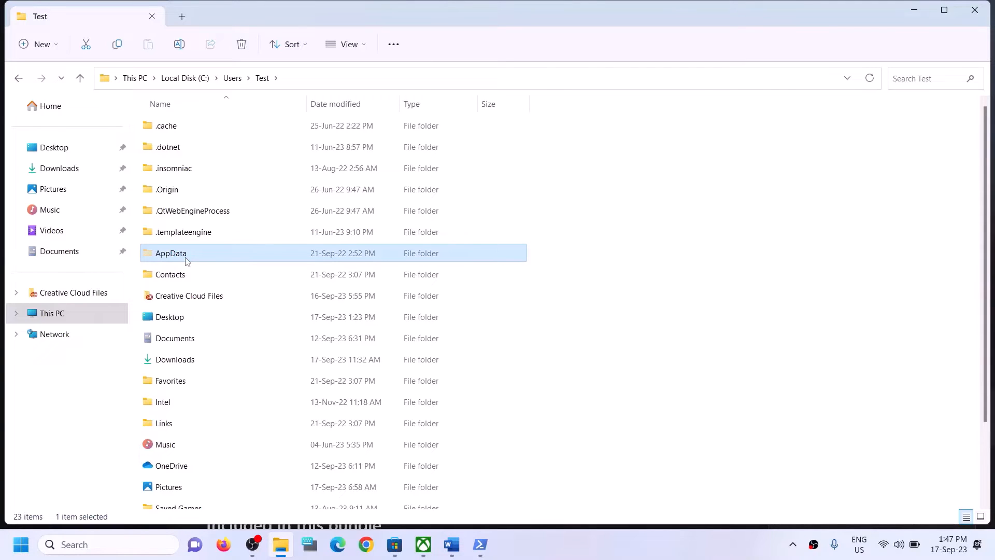
{"action": "left_click", "coordinate": [361, 44]}
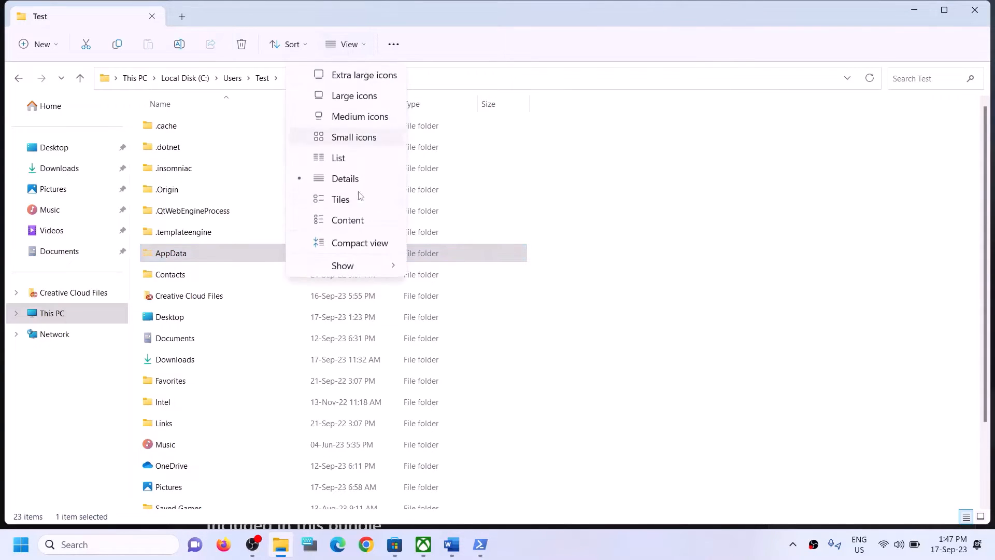
{"action": "mouse_move", "coordinate": [393, 266]}
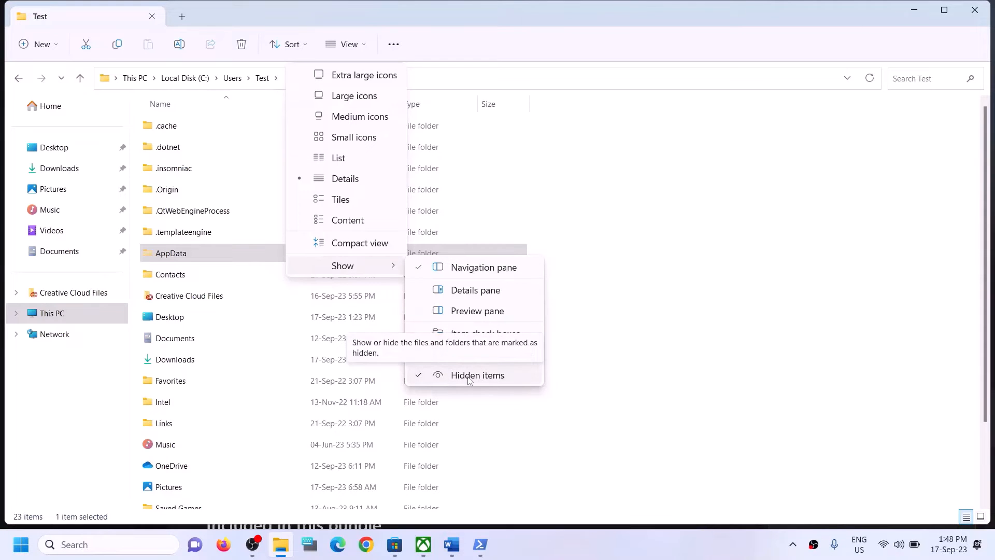
{"action": "left_click", "coordinate": [185, 258]}
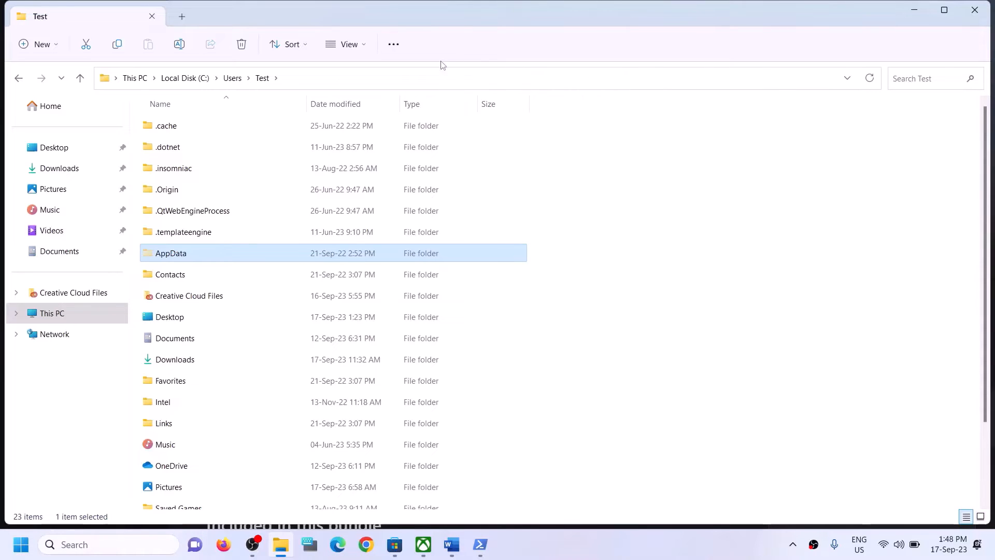
Open the AppData folder, and go through Local to its Packages subfolder
{"action": "left_click", "coordinate": [164, 256]}
{"action": "left_click", "coordinate": [213, 251]}
{"action": "double_click", "coordinate": [213, 251]}
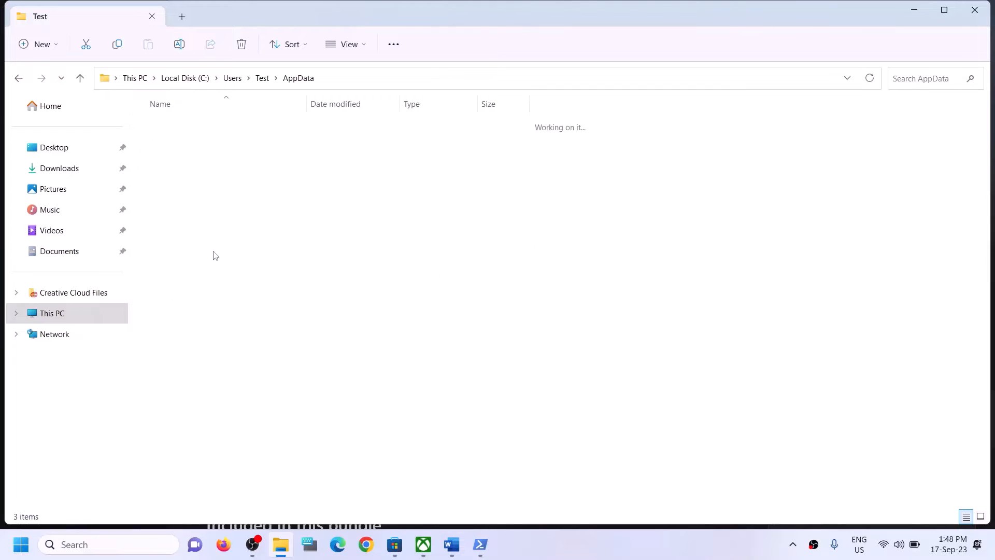
{"action": "left_click", "coordinate": [255, 126]}
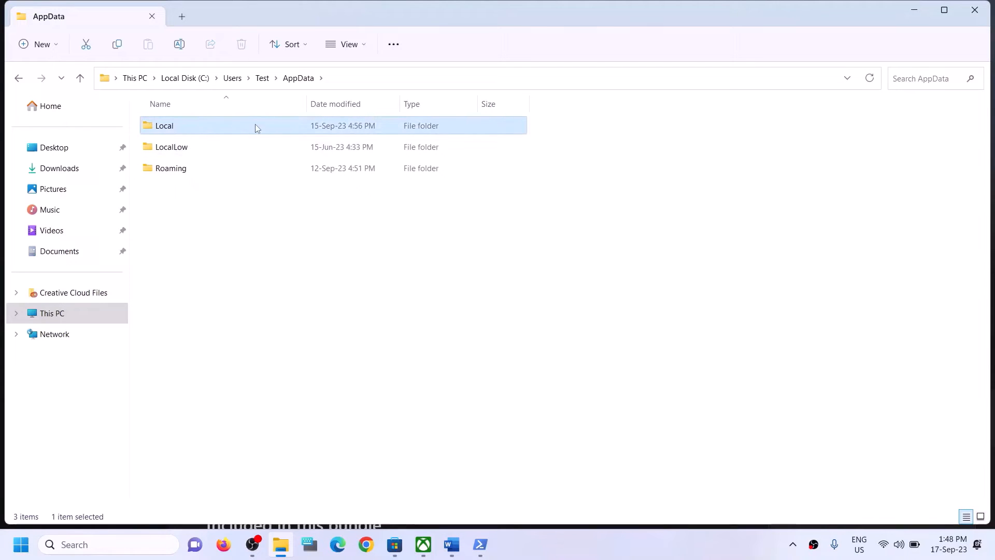
{"action": "double_click", "coordinate": [212, 127]}
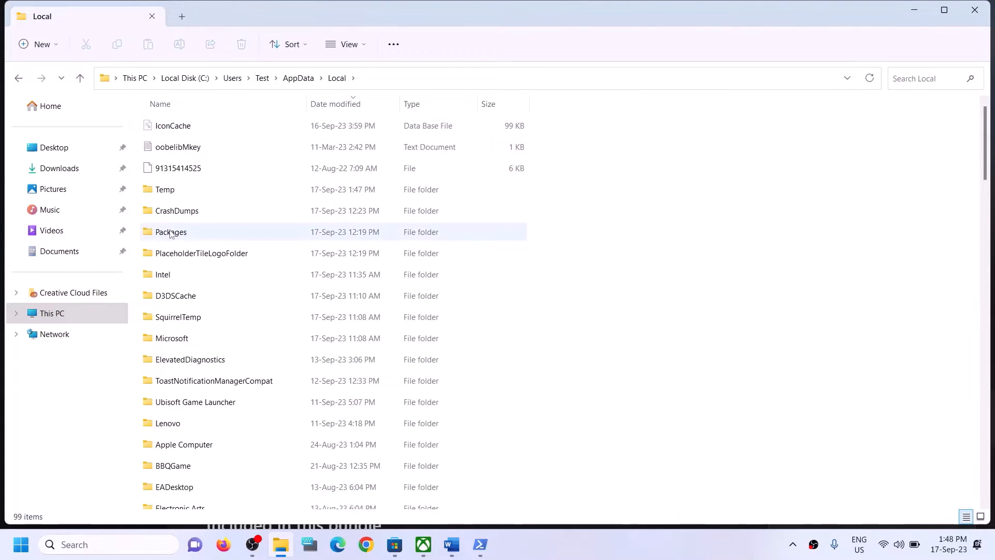
{"action": "left_click", "coordinate": [171, 234]}
{"action": "double_click", "coordinate": [201, 239]}
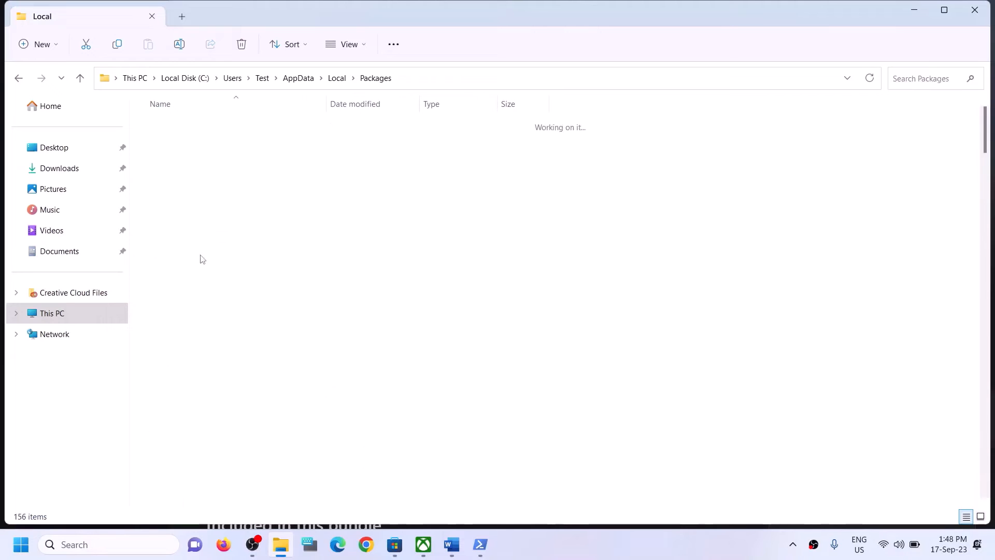
Locate the Microsoft.WindowsStore_8wekyb3d8bbwe folder inside Packages and open it
{"action": "left_click", "coordinate": [215, 327]}
{"action": "scroll", "coordinate": [228, 347], "scroll_direction": "down", "scroll_amount": 5}
{"action": "scroll", "coordinate": [232, 353], "scroll_direction": "down", "scroll_amount": 20}
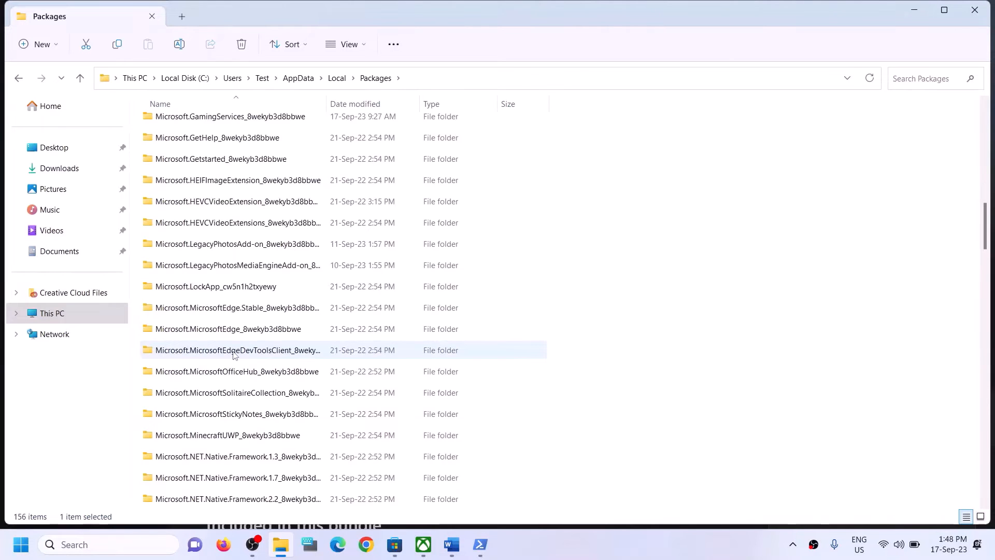
{"action": "scroll", "coordinate": [234, 354], "scroll_direction": "down", "scroll_amount": 18}
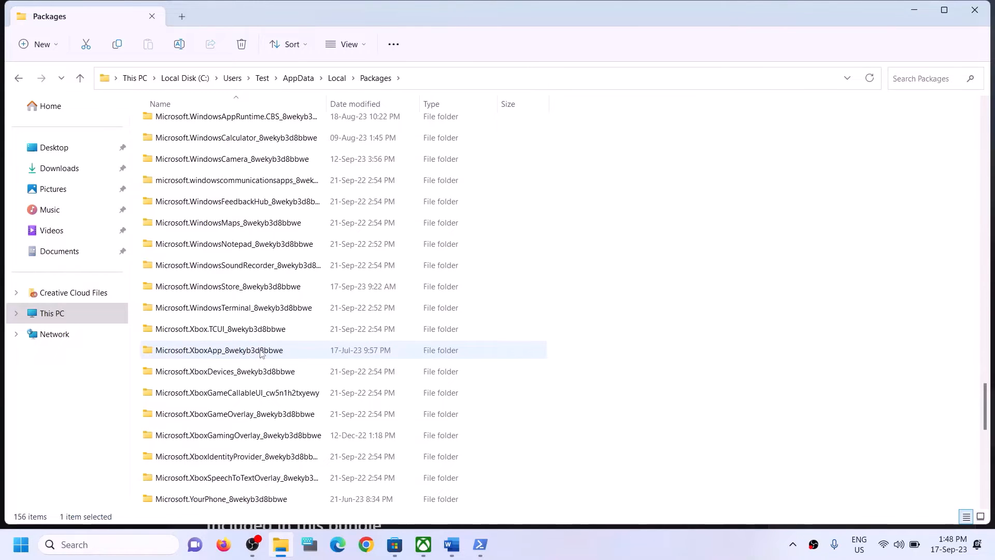
{"action": "scroll", "coordinate": [262, 353], "scroll_direction": "down", "scroll_amount": 3}
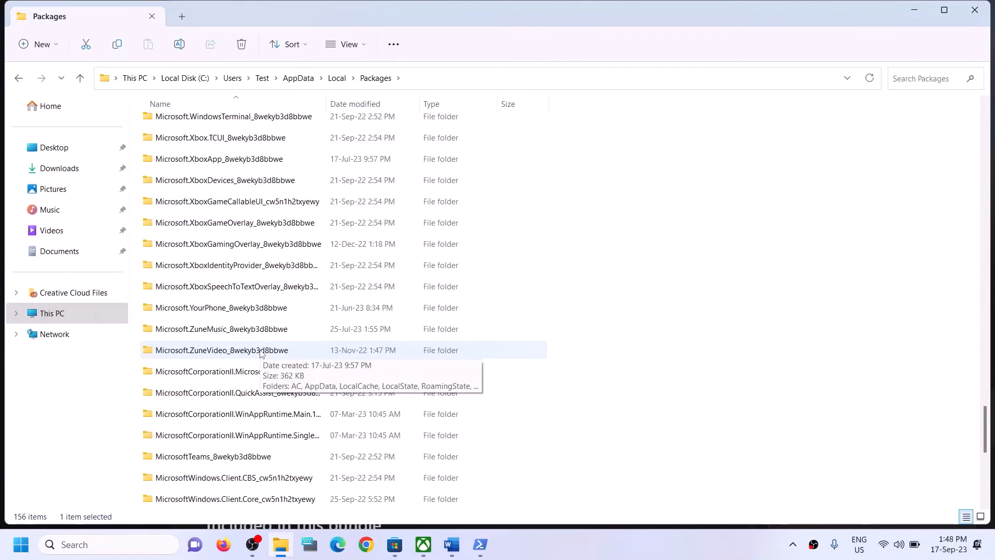
{"action": "scroll", "coordinate": [261, 352], "scroll_direction": "up", "scroll_amount": 2}
{"action": "scroll", "coordinate": [261, 353], "scroll_direction": "down", "scroll_amount": 6}
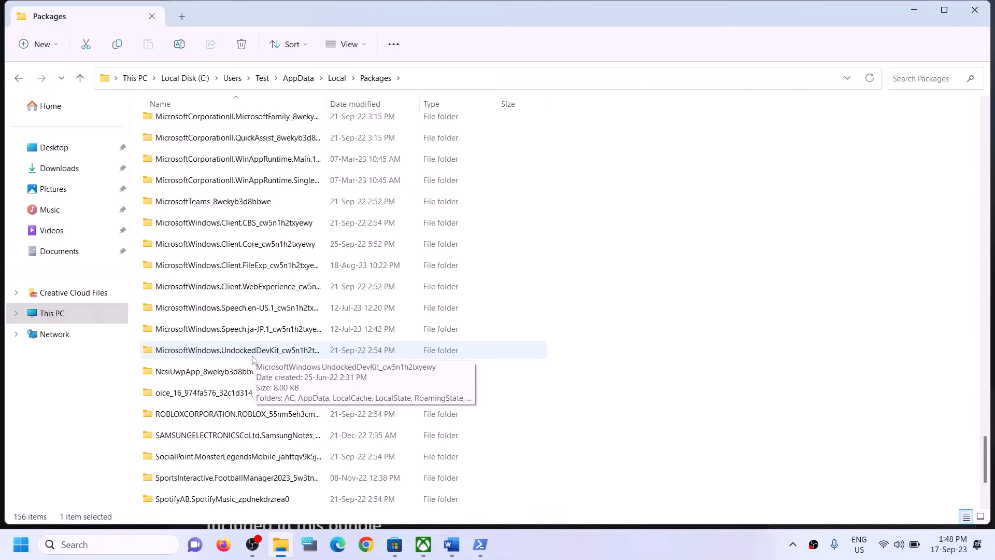
{"action": "scroll", "coordinate": [244, 417], "scroll_direction": "down", "scroll_amount": 2}
{"action": "scroll", "coordinate": [241, 394], "scroll_direction": "up", "scroll_amount": 1}
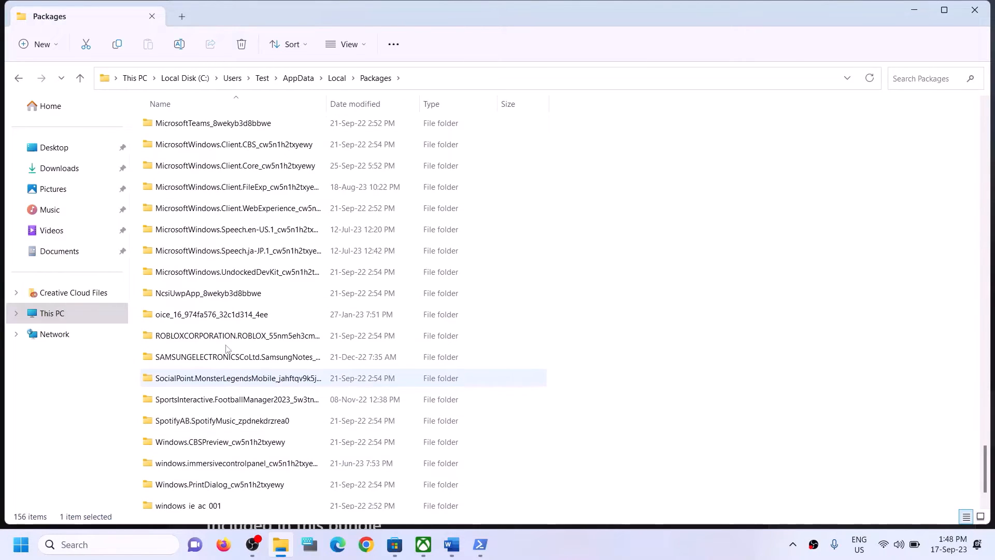
{"action": "scroll", "coordinate": [259, 285], "scroll_direction": "up", "scroll_amount": 2}
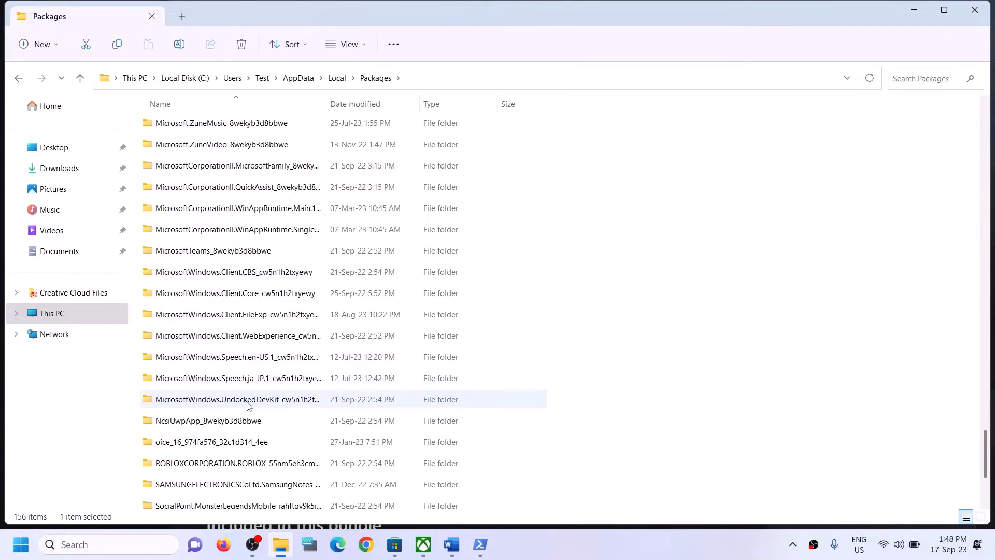
{"action": "left_click", "coordinate": [246, 270]}
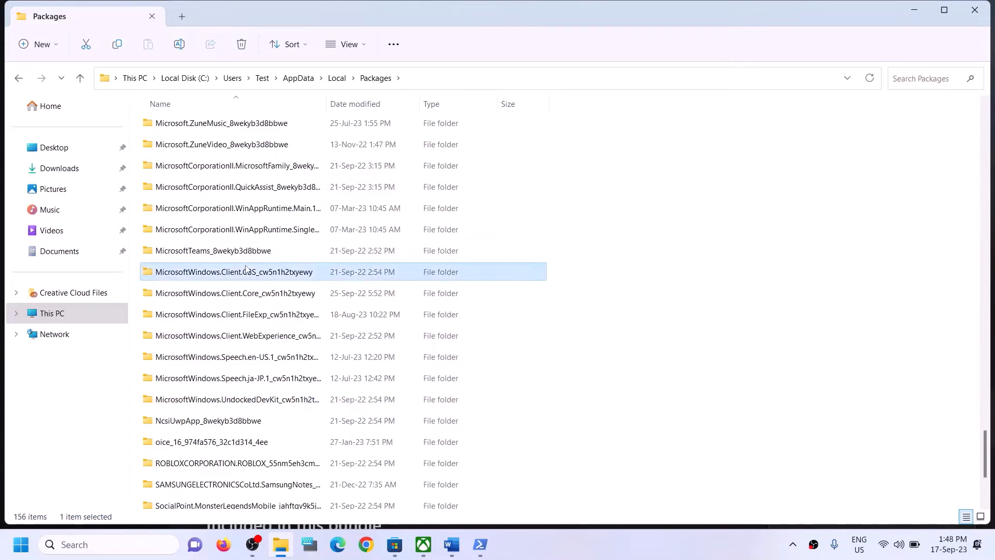
{"action": "left_click", "coordinate": [254, 335]}
{"action": "left_click", "coordinate": [256, 367]}
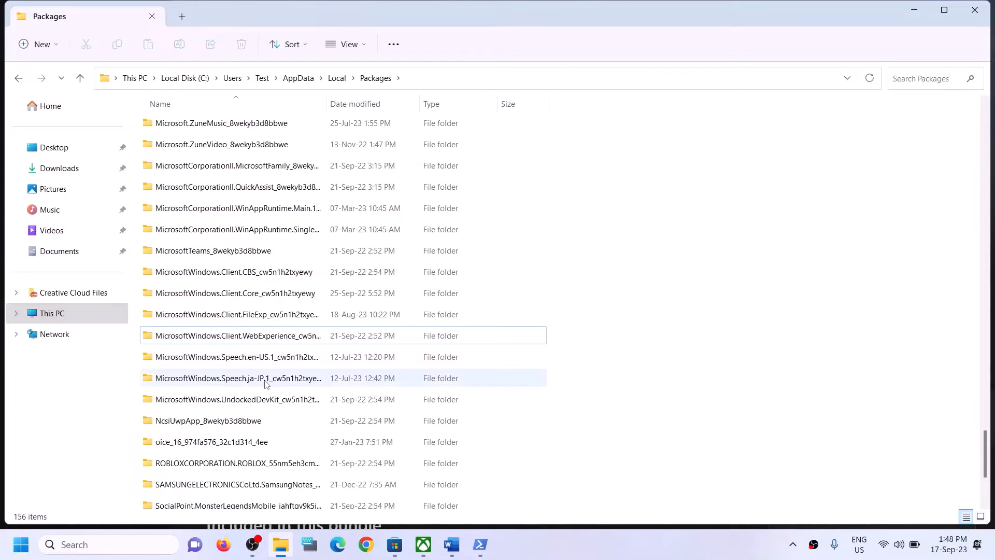
{"action": "scroll", "coordinate": [265, 376], "scroll_direction": "up", "scroll_amount": 3}
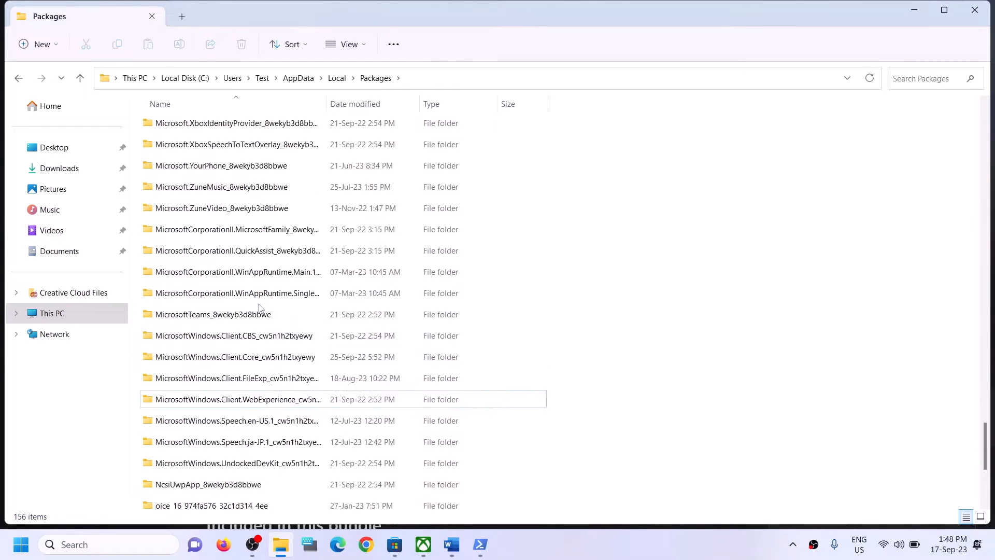
{"action": "scroll", "coordinate": [257, 275], "scroll_direction": "up", "scroll_amount": 1}
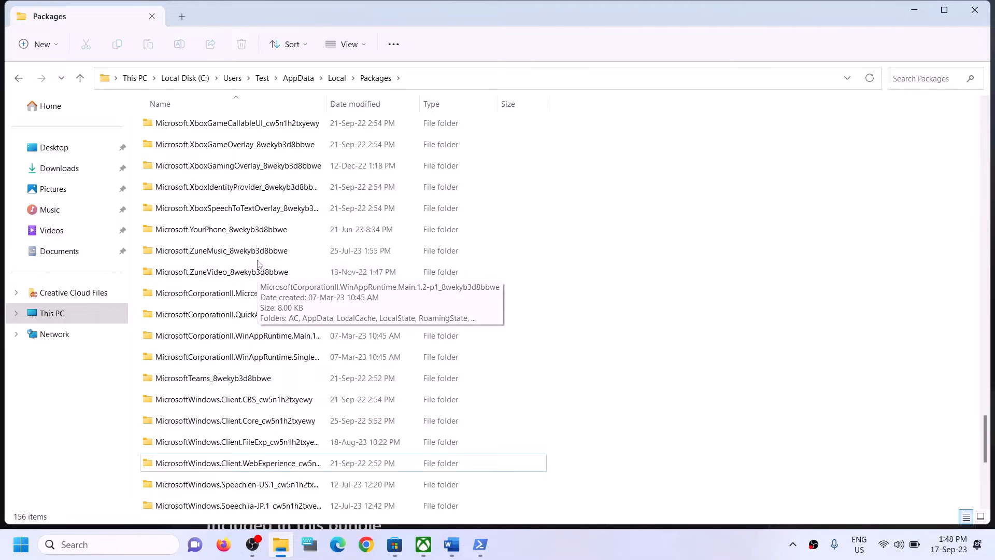
{"action": "scroll", "coordinate": [258, 267], "scroll_direction": "up", "scroll_amount": 3}
{"action": "scroll", "coordinate": [257, 265], "scroll_direction": "up", "scroll_amount": 1}
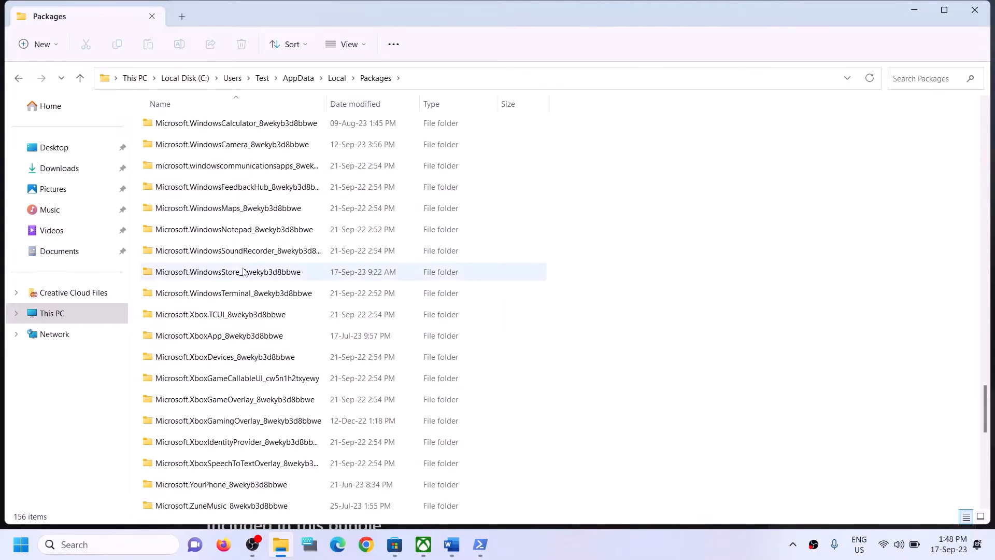
{"action": "left_click", "coordinate": [222, 272]}
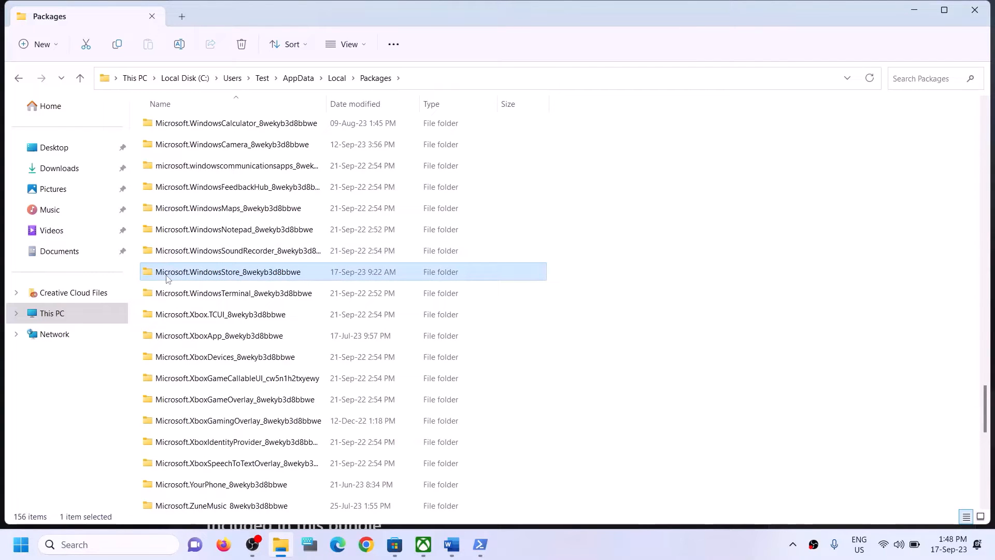
{"action": "double_click", "coordinate": [212, 272]}
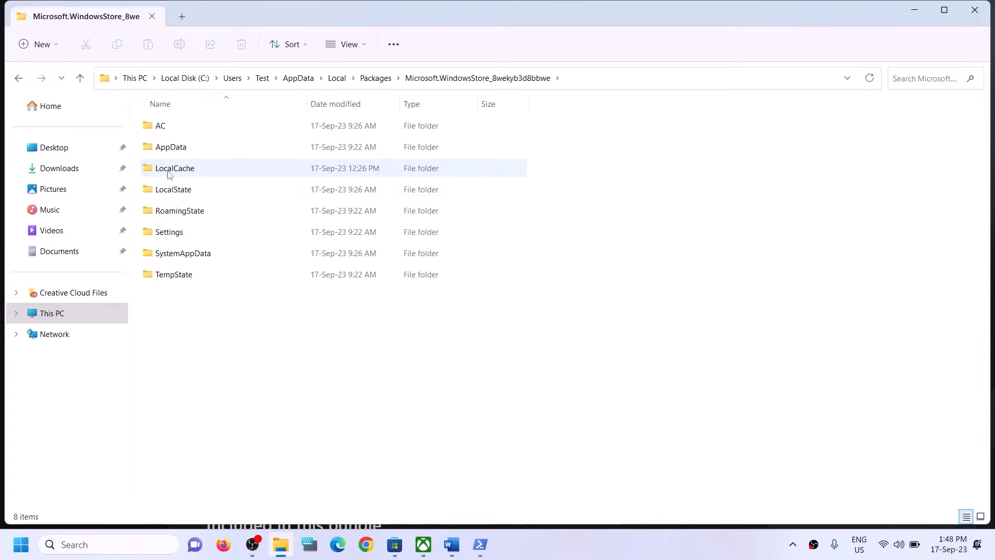
Try to delete the LocalCache folder from the Microsoft.WindowsStore package folder, and close File Explorer
{"action": "left_click", "coordinate": [225, 174]}
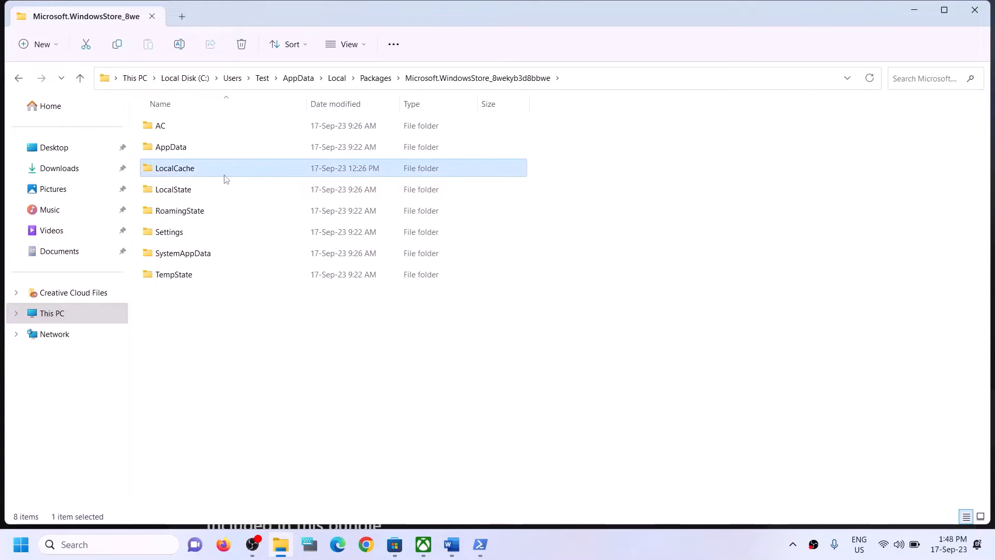
{"action": "right_click", "coordinate": [195, 171]}
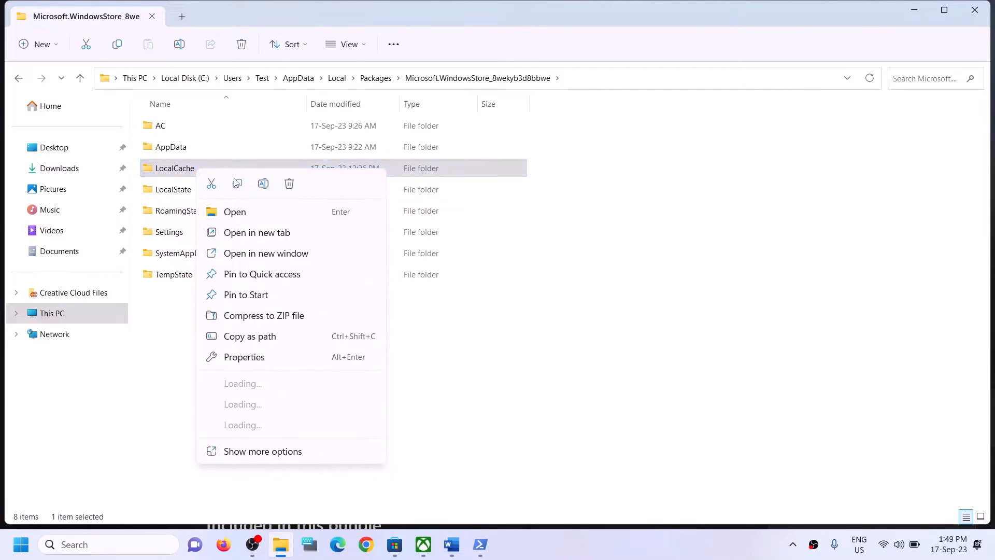
{"action": "left_click", "coordinate": [289, 185]}
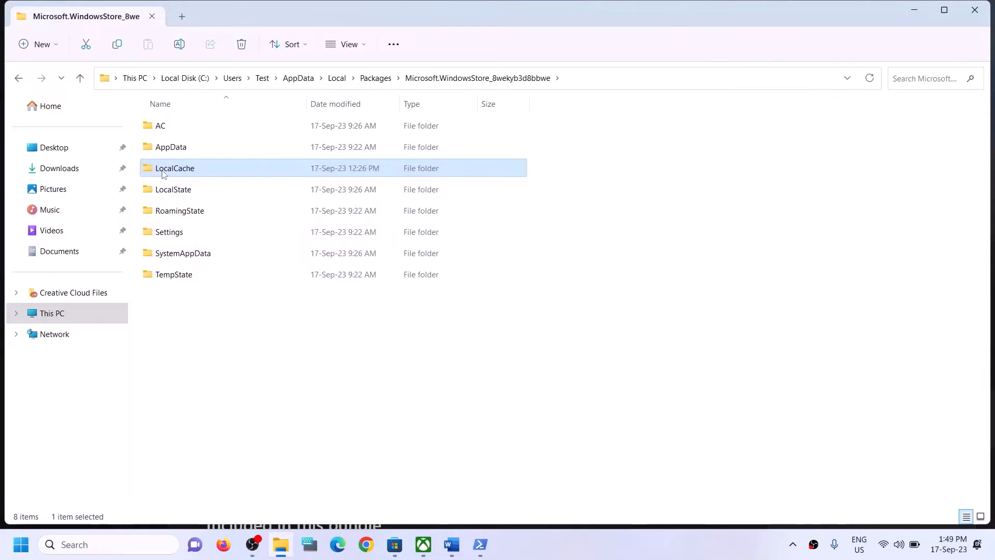
{"action": "left_click", "coordinate": [970, 14]}
Highlight the Step 5 heading text "Repair/reset Xbox App/Store" in the Word guide
{"action": "left_click_drag", "start_coordinate": [637, 339], "coordinate": [507, 374]}
{"action": "scroll", "coordinate": [206, 362], "scroll_direction": "down", "scroll_amount": 3}
{"action": "scroll", "coordinate": [202, 358], "scroll_direction": "up", "scroll_amount": 1}
{"action": "left_click", "coordinate": [185, 373]}
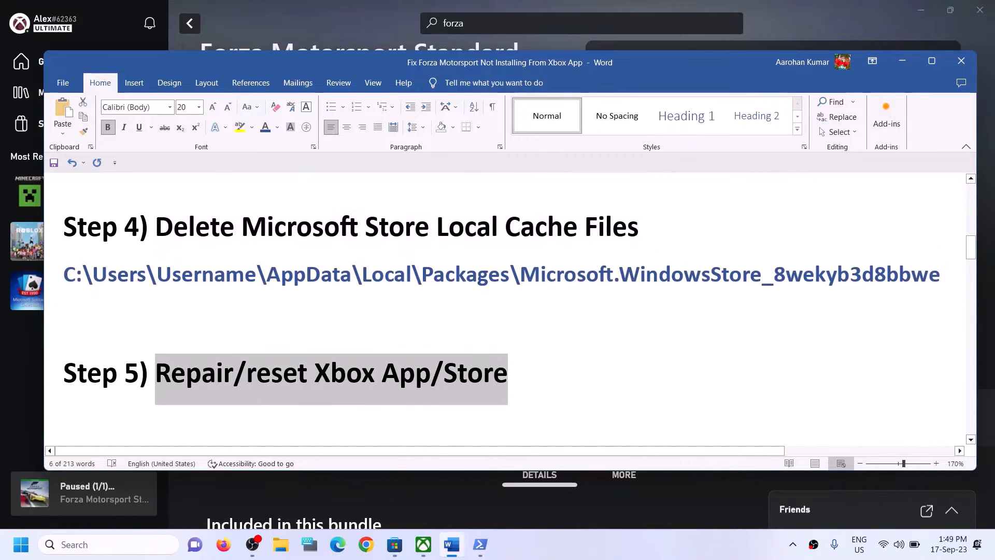
Search Windows for "xbox" and open the app settings page of the Xbox app
{"action": "left_click", "coordinate": [137, 543]}
{"action": "type", "text": "xb"}
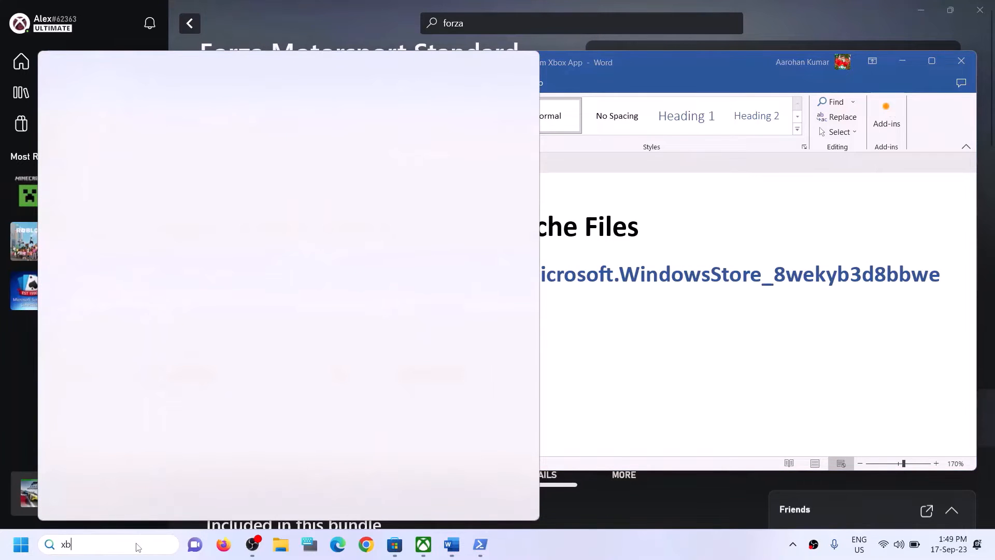
{"action": "type", "text": "ox"}
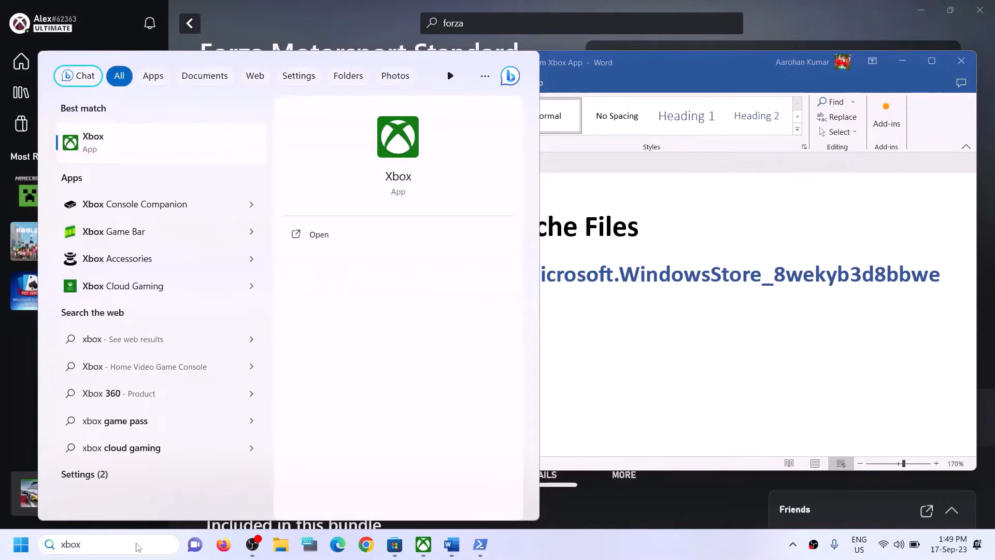
{"action": "right_click", "coordinate": [123, 147]}
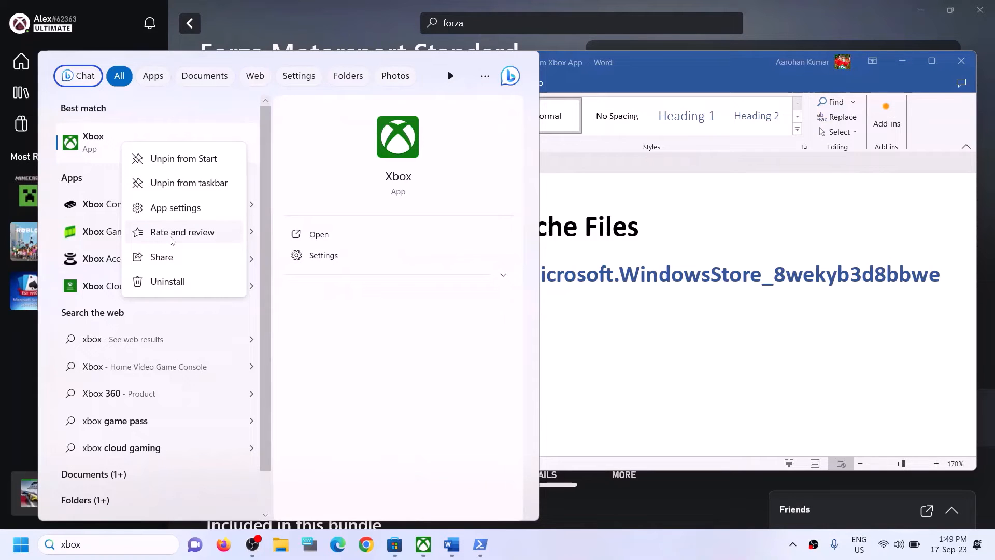
{"action": "left_click", "coordinate": [172, 208]}
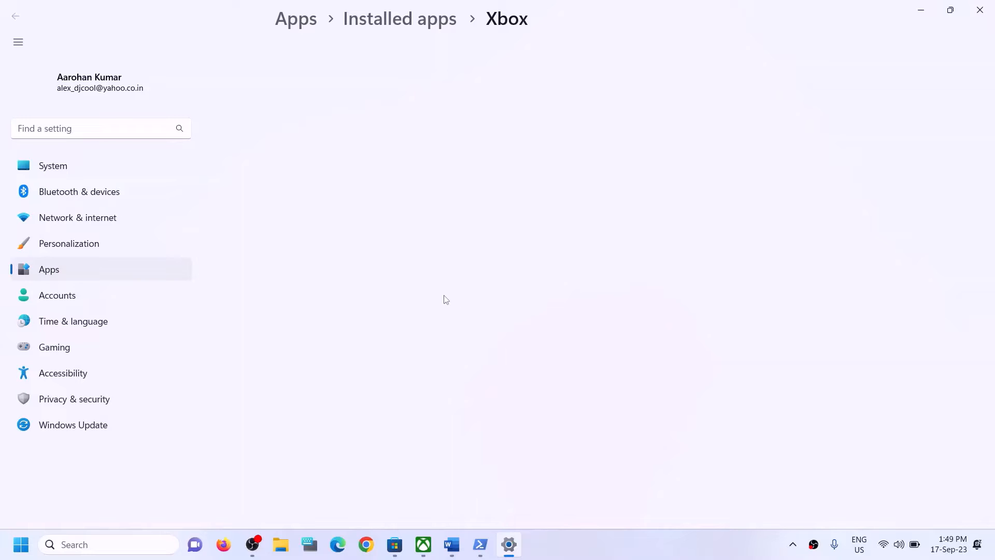
Repair the Xbox app, and reset it with its app data
{"action": "scroll", "coordinate": [395, 317], "scroll_direction": "down", "scroll_amount": 4}
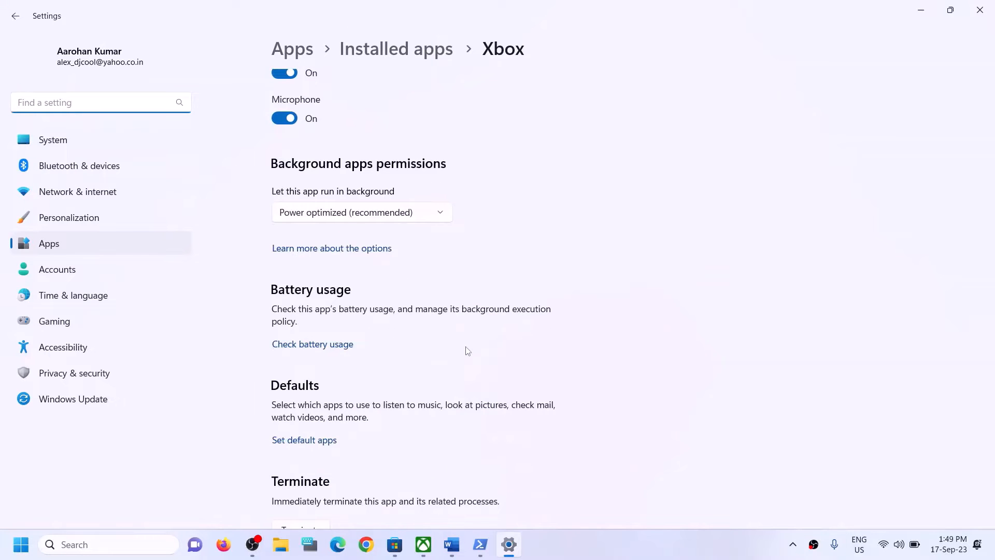
{"action": "scroll", "coordinate": [482, 339], "scroll_direction": "down", "scroll_amount": 8}
{"action": "scroll", "coordinate": [393, 265], "scroll_direction": "up", "scroll_amount": 3}
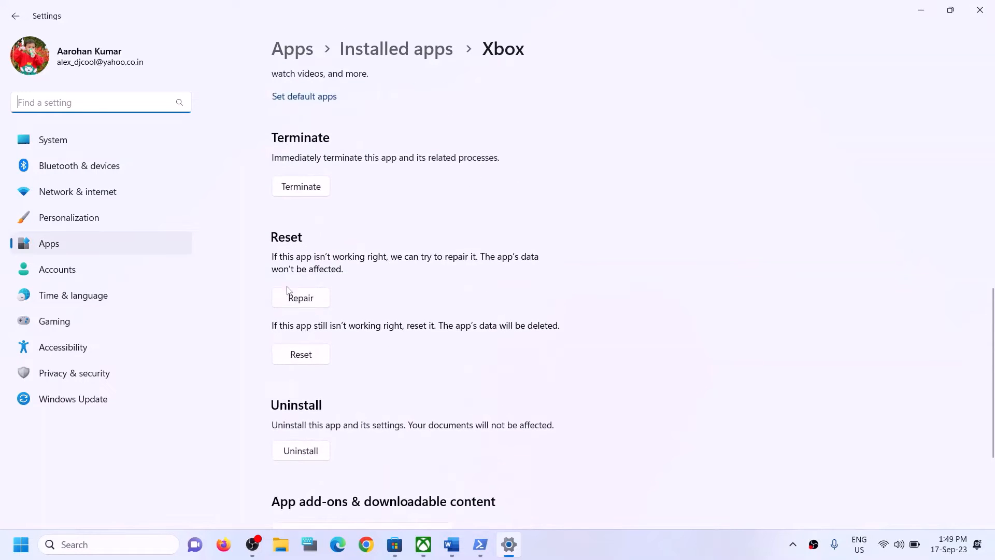
{"action": "left_click", "coordinate": [309, 303]}
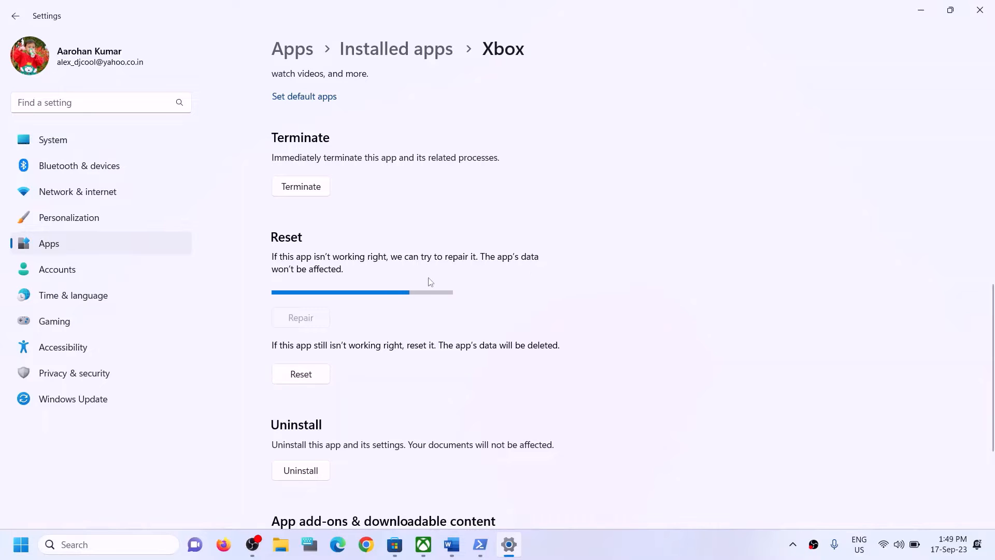
{"action": "left_click", "coordinate": [305, 362]}
{"action": "left_click", "coordinate": [359, 318]}
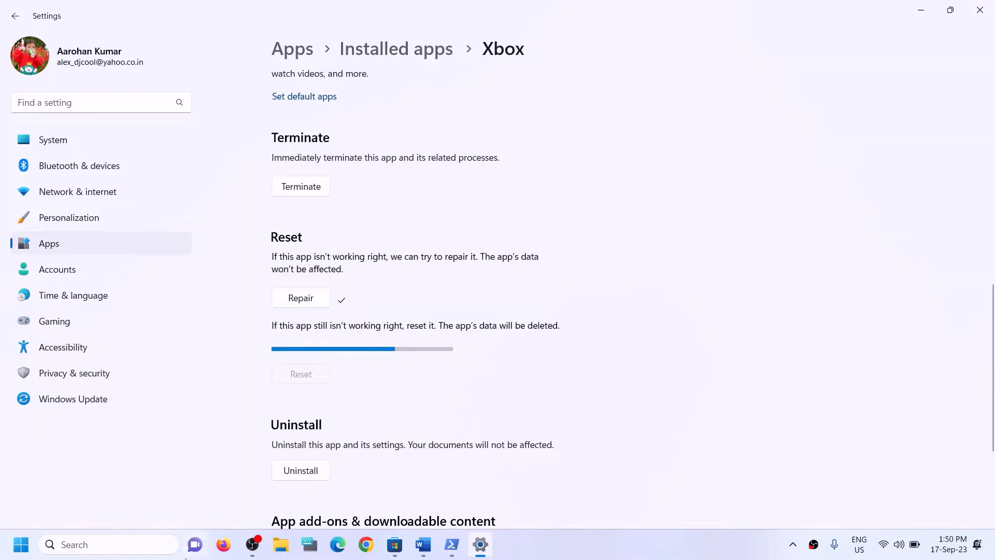
Search Windows for "store" and open the app settings page of Microsoft Store
{"action": "left_click", "coordinate": [119, 548]}
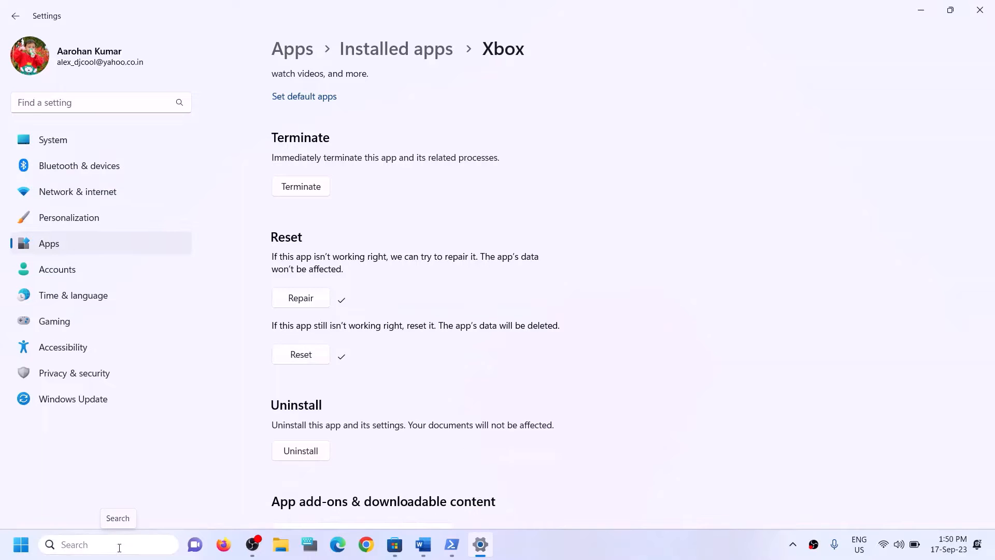
{"action": "type", "text": "store"}
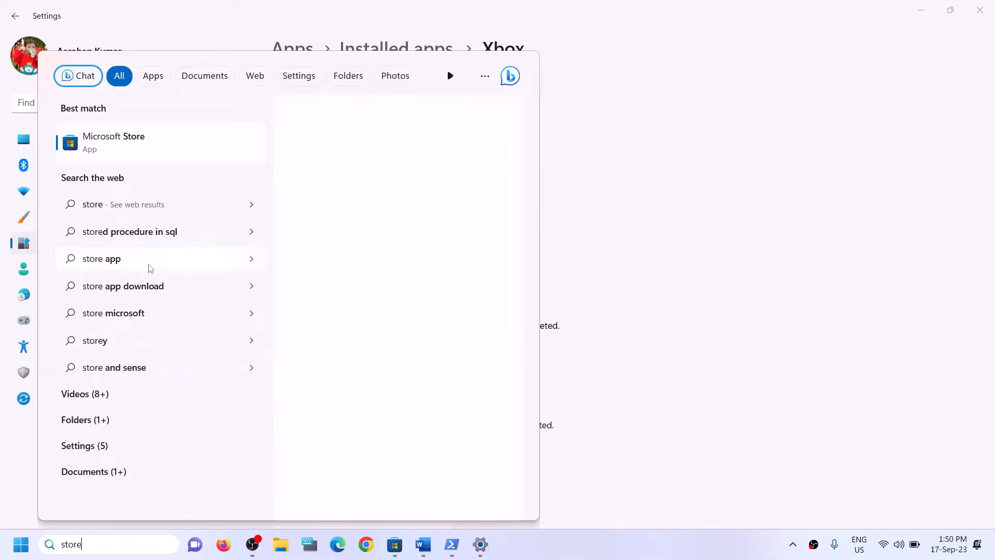
{"action": "right_click", "coordinate": [153, 160]}
{"action": "left_click", "coordinate": [187, 222]}
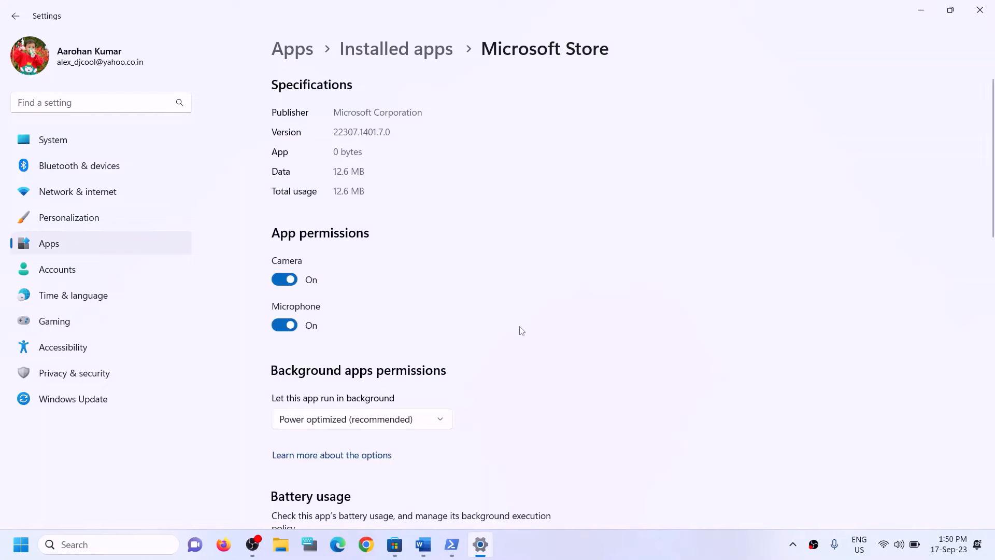
Repair Microsoft Store, and reset it with its app data
{"action": "scroll", "coordinate": [520, 330], "scroll_direction": "down", "scroll_amount": 10}
{"action": "left_click", "coordinate": [304, 315]}
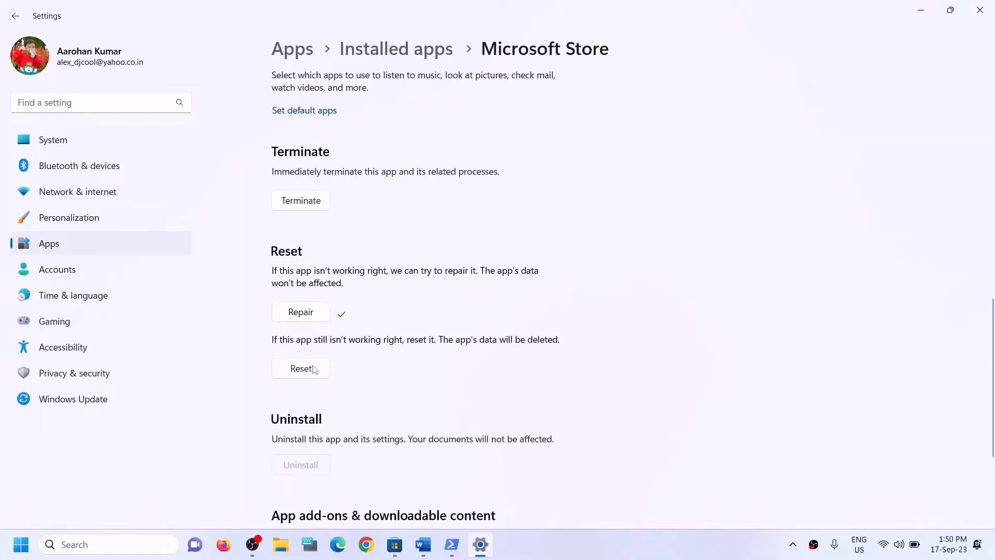
{"action": "left_click", "coordinate": [313, 374]}
{"action": "left_click", "coordinate": [375, 337]}
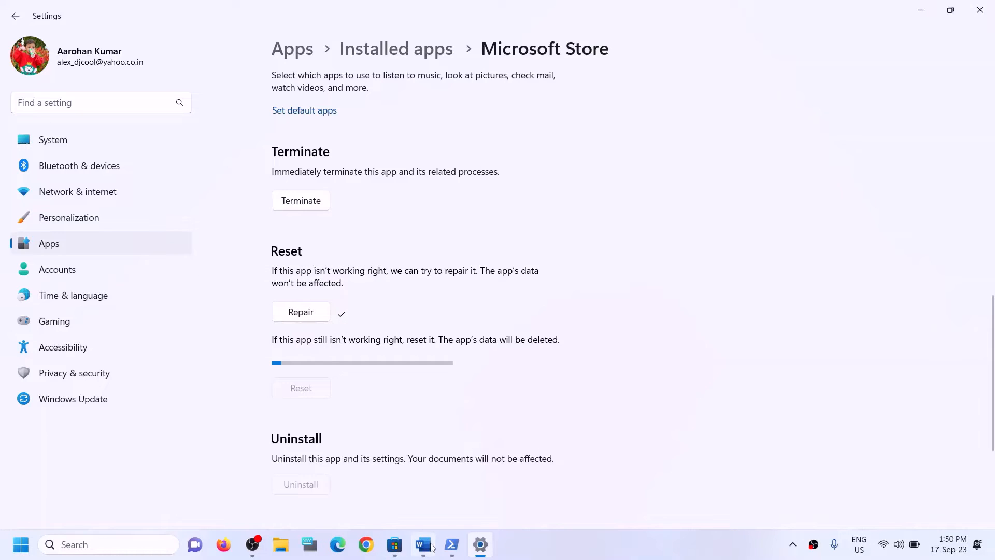
Switch to the Word guide and highlight the Step 6 heading text "Update Xbox App/Store from store library"
{"action": "mouse_move", "coordinate": [432, 546]}
{"action": "left_click", "coordinate": [432, 547]}
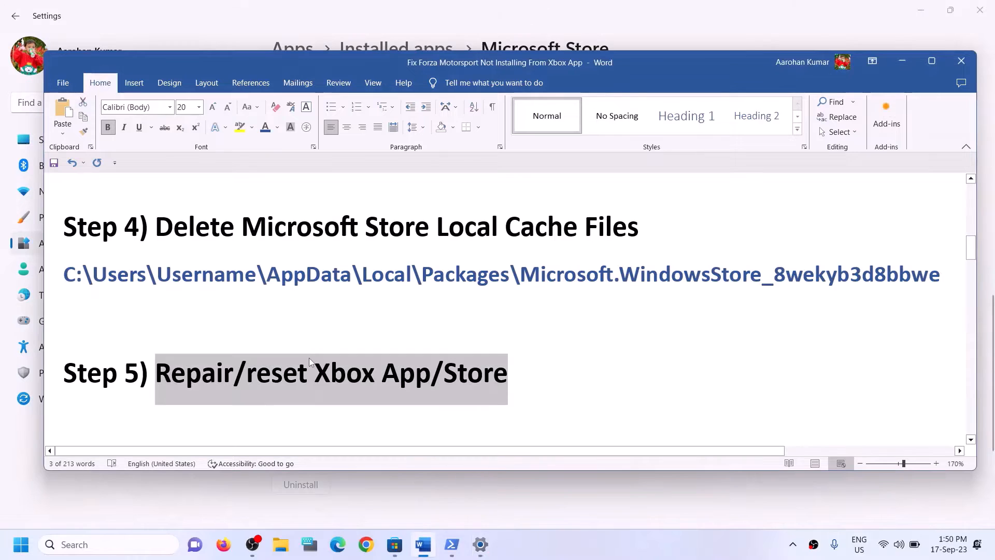
{"action": "scroll", "coordinate": [191, 369], "scroll_direction": "down", "scroll_amount": 2}
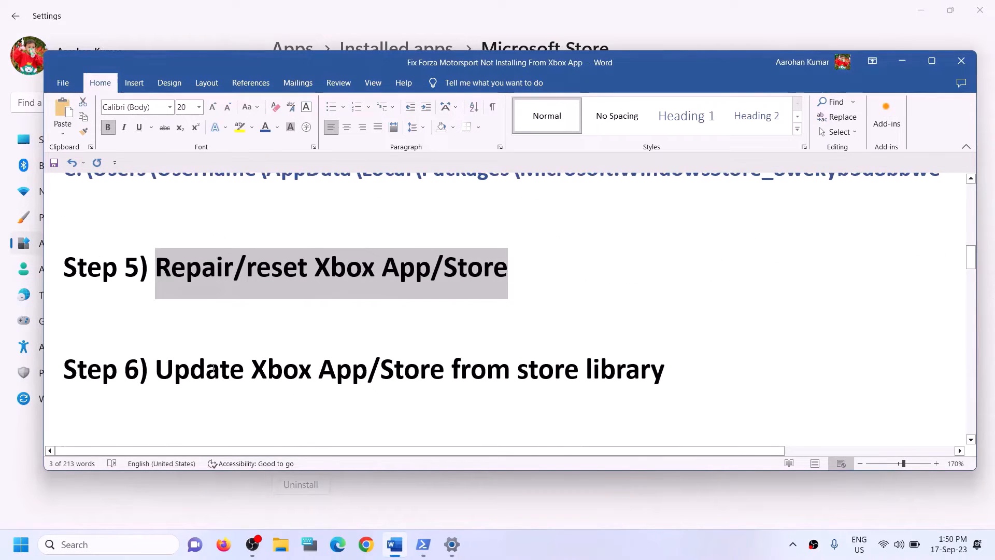
{"action": "left_click_drag", "start_coordinate": [191, 369], "coordinate": [668, 374]}
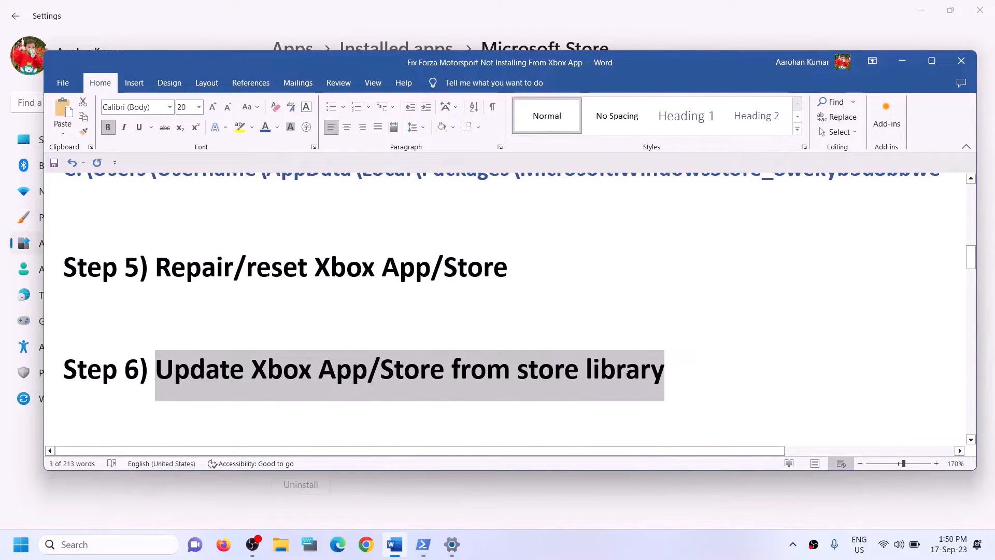
Search Windows for "store" and launch Microsoft Store
{"action": "left_click", "coordinate": [121, 546]}
{"action": "type", "text": "s"}
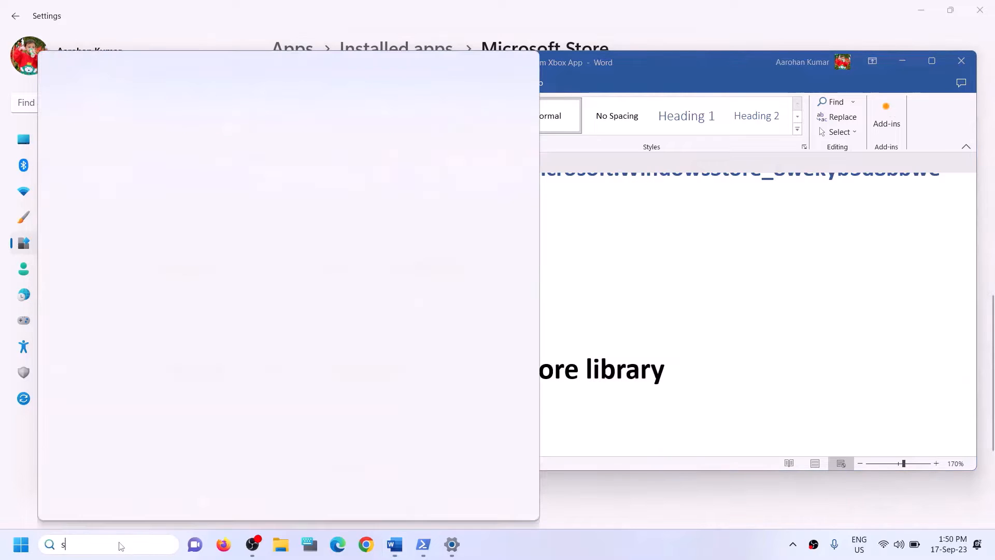
{"action": "type", "text": "tore"}
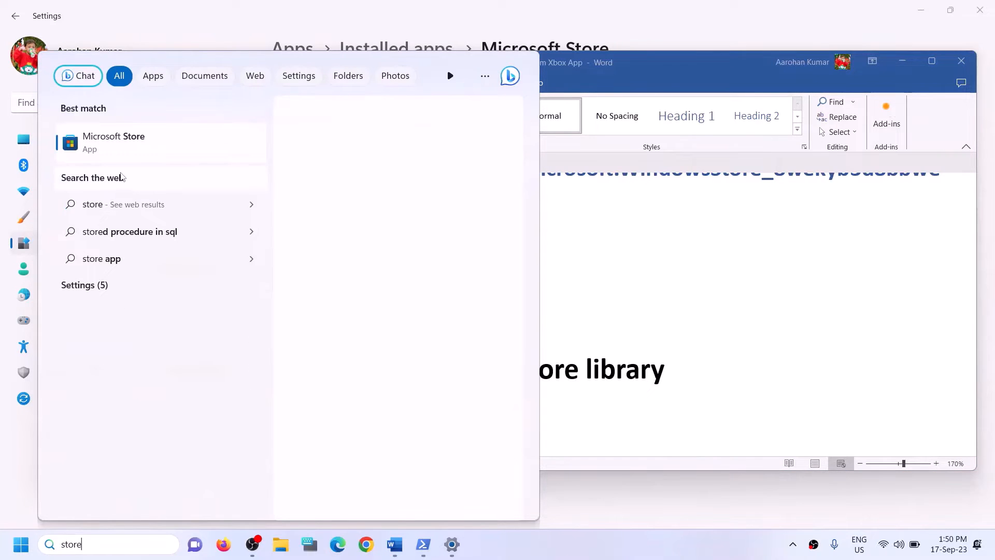
{"action": "left_click", "coordinate": [121, 177]}
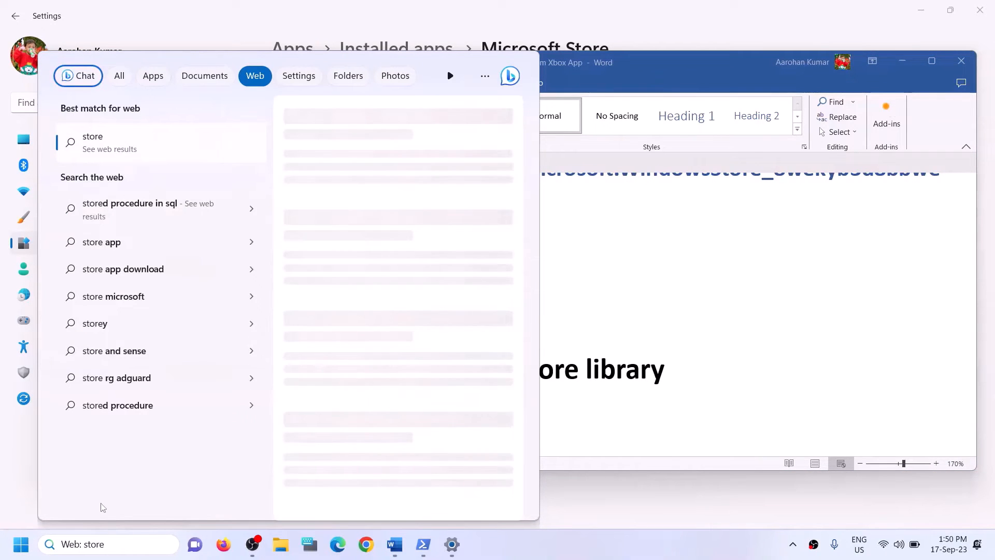
{"action": "key", "text": "ctrl+a"}
{"action": "type", "text": "st"}
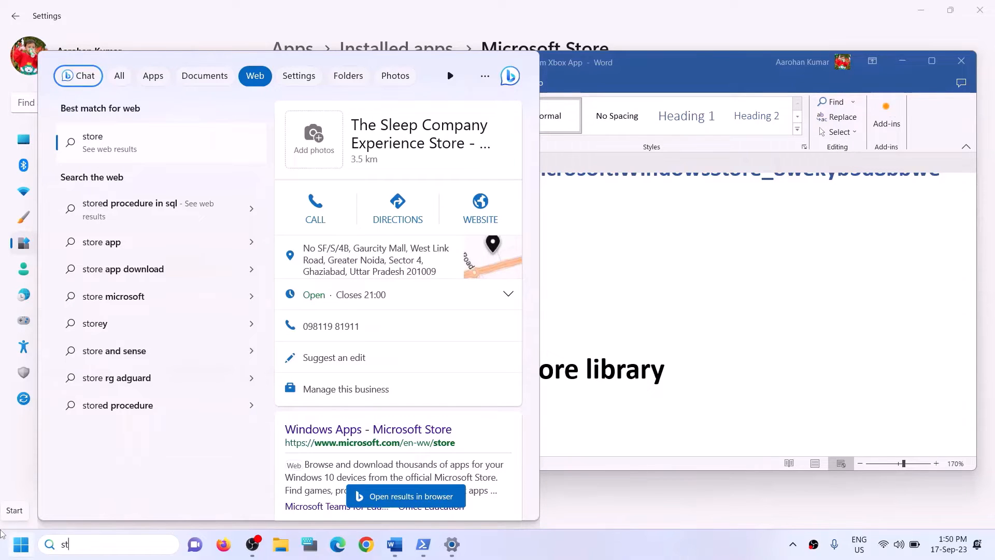
{"action": "type", "text": "ore"}
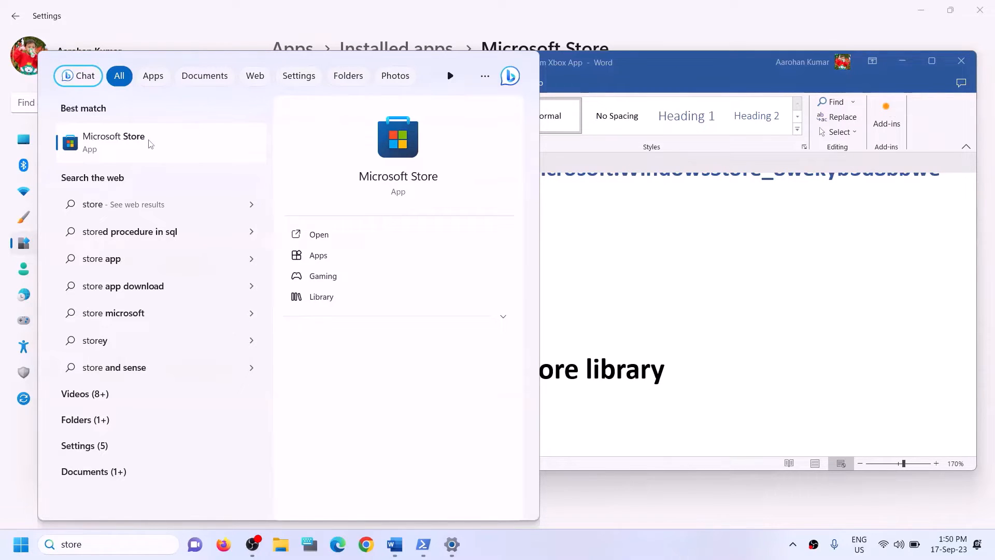
{"action": "left_click", "coordinate": [382, 158]}
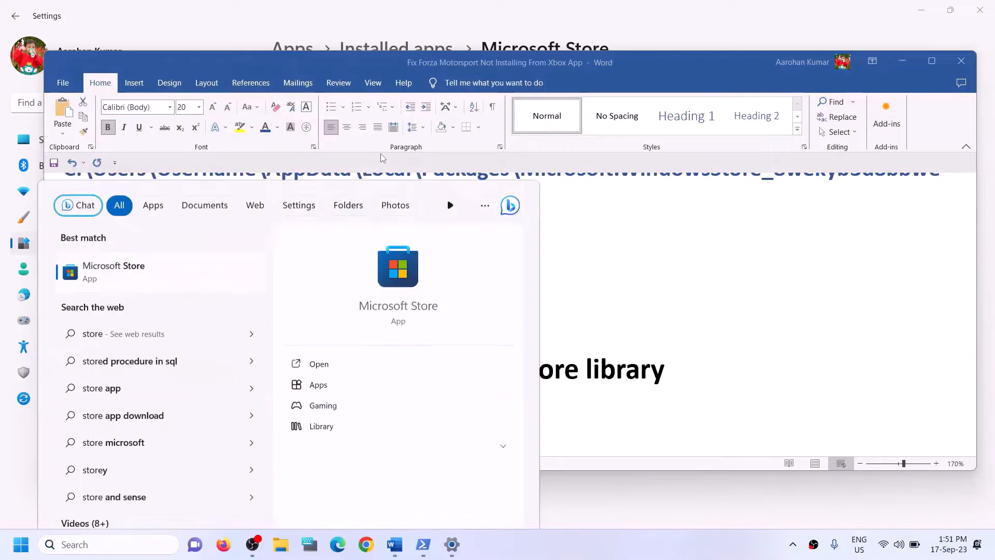
{"action": "left_click", "coordinate": [649, 10]}
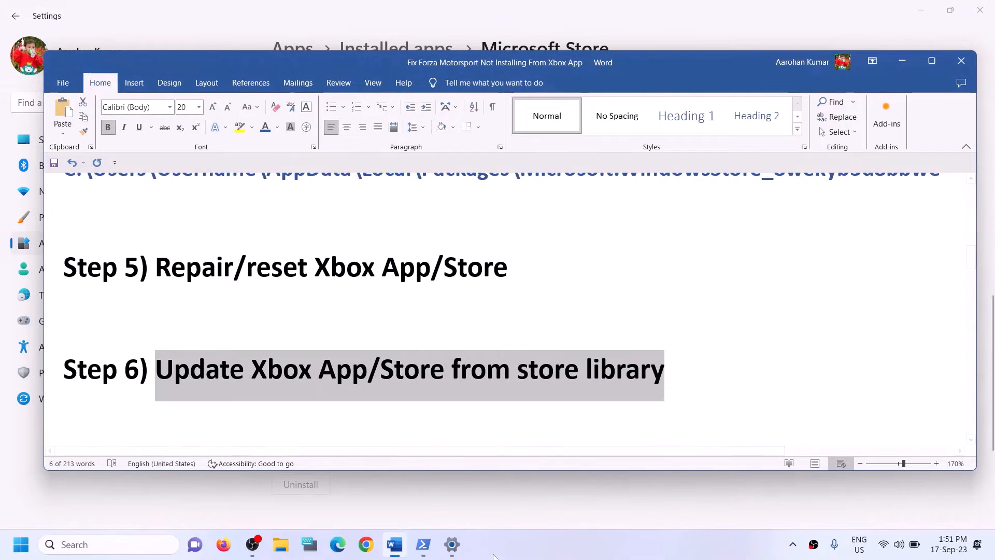
Bring up the Microsoft Store window, maximize it, and open its Library
{"action": "left_click", "coordinate": [79, 545]}
{"action": "type", "text": "s"}
{"action": "key", "text": "Return"}
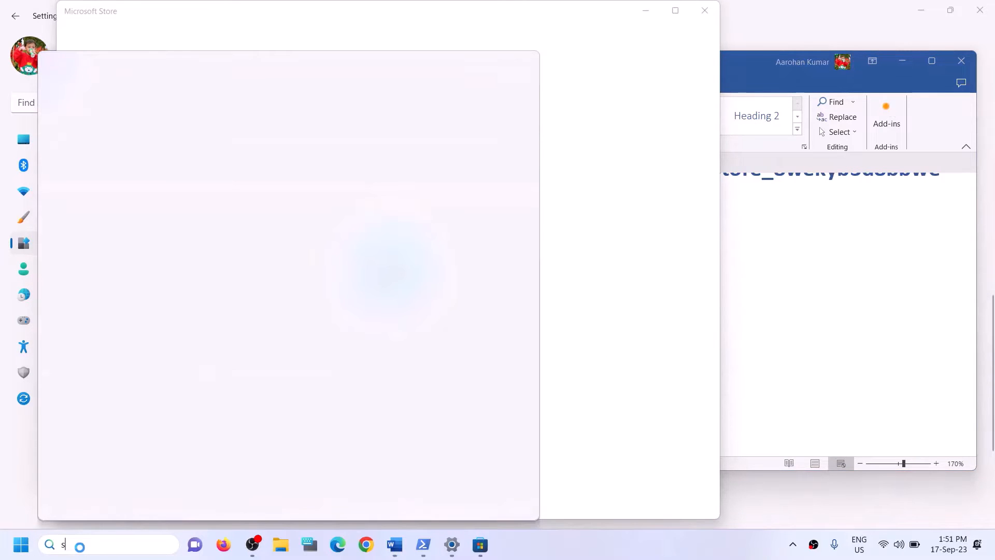
{"action": "type", "text": "team"}
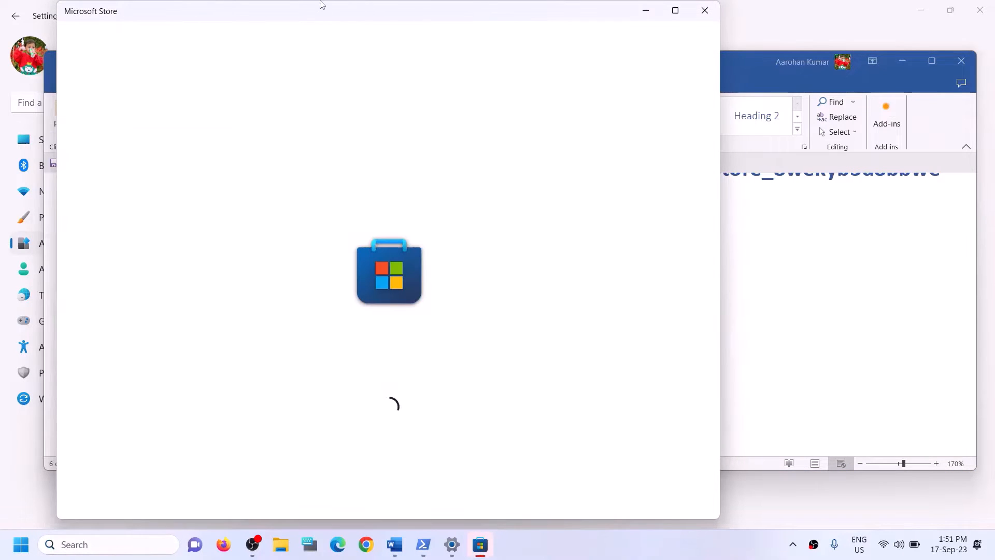
{"action": "left_click", "coordinate": [676, 11]}
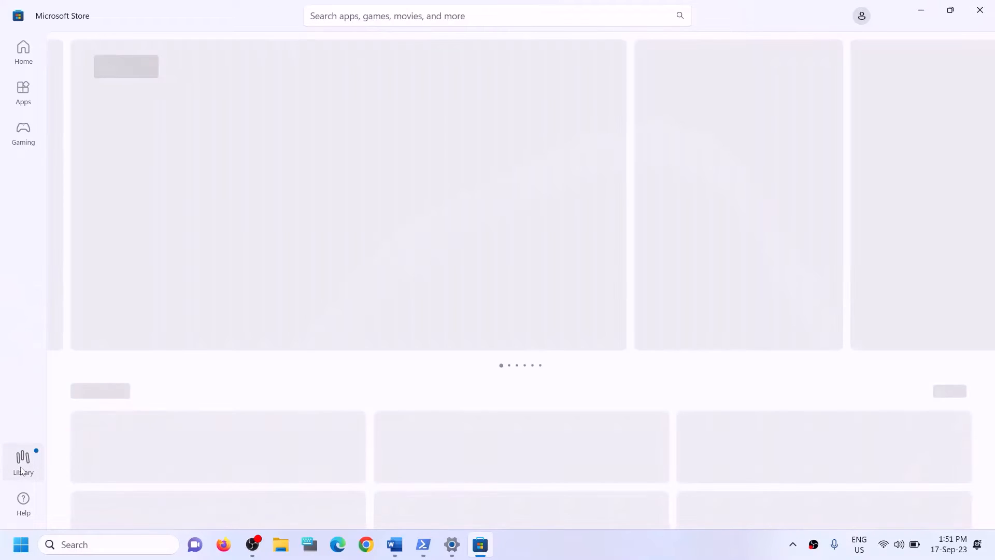
{"action": "left_click", "coordinate": [21, 470]}
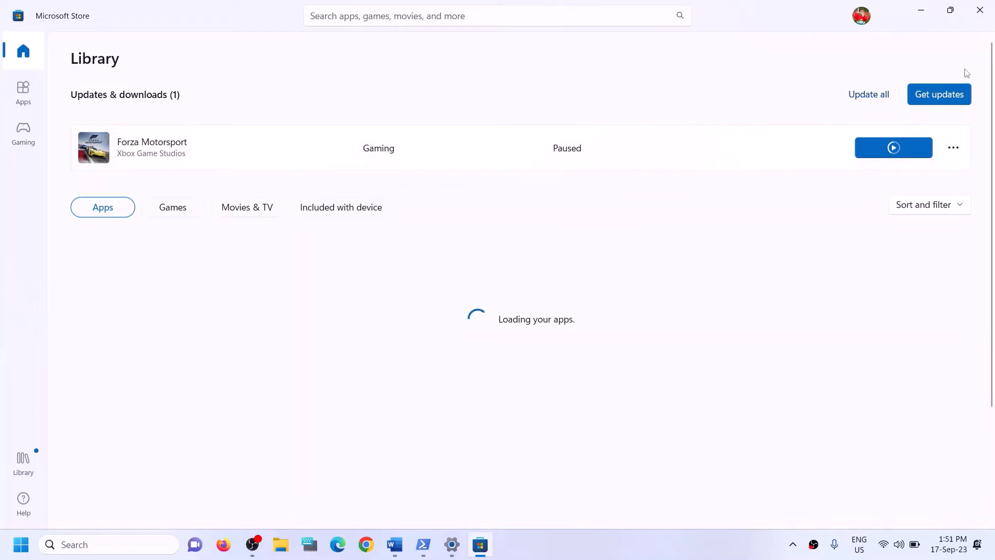
Close Microsoft Store and highlight "Xbox identity provider and Gaming services" in the Step 7 heading of the Word guide
{"action": "left_click", "coordinate": [979, 13]}
{"action": "scroll", "coordinate": [357, 357], "scroll_direction": "down", "scroll_amount": 2}
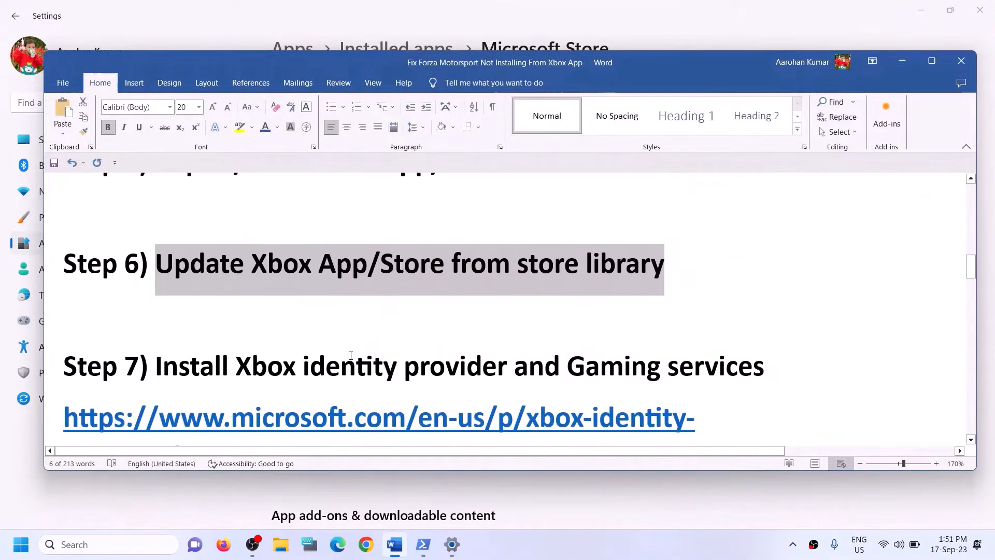
{"action": "scroll", "coordinate": [349, 355], "scroll_direction": "up", "scroll_amount": 1}
{"action": "scroll", "coordinate": [350, 357], "scroll_direction": "down", "scroll_amount": 1}
{"action": "scroll", "coordinate": [350, 357], "scroll_direction": "down", "scroll_amount": 1}
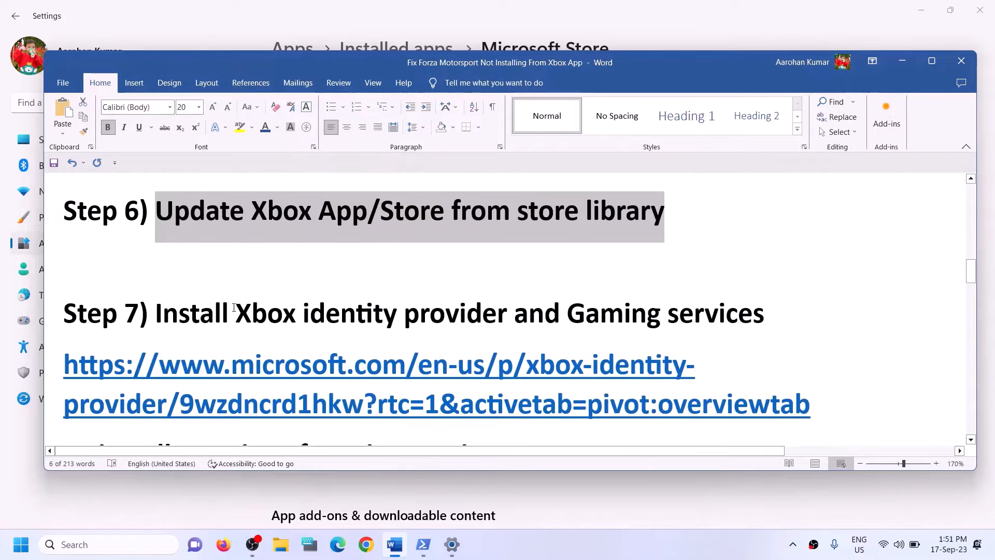
{"action": "left_click_drag", "start_coordinate": [234, 307], "coordinate": [704, 316]}
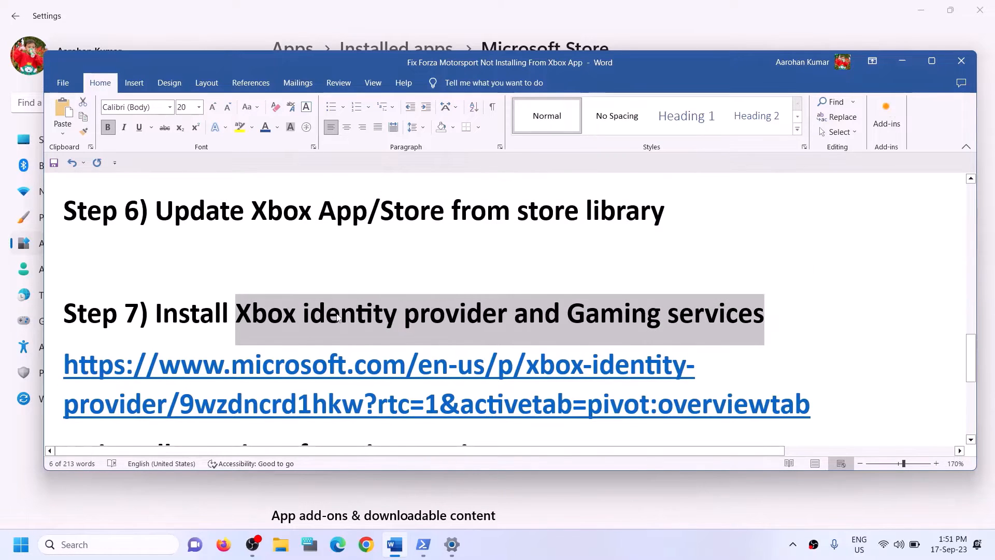
Copy the Xbox Identity Provider link under Step 7 and load it in Chrome
{"action": "scroll", "coordinate": [337, 317], "scroll_direction": "down", "scroll_amount": 1}
{"action": "triple_click", "coordinate": [825, 352]}
{"action": "key", "text": "ctrl+c"}
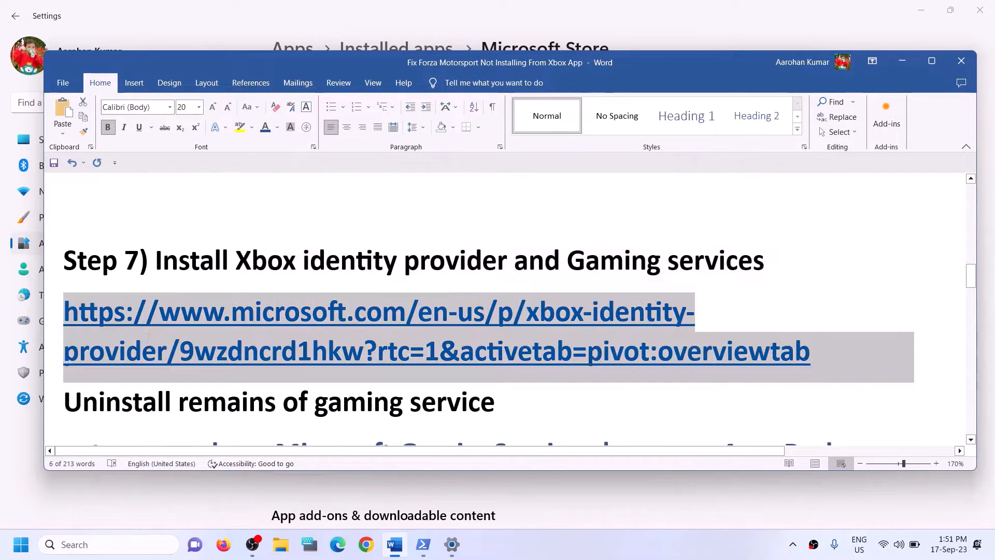
{"action": "left_click", "coordinate": [366, 549]}
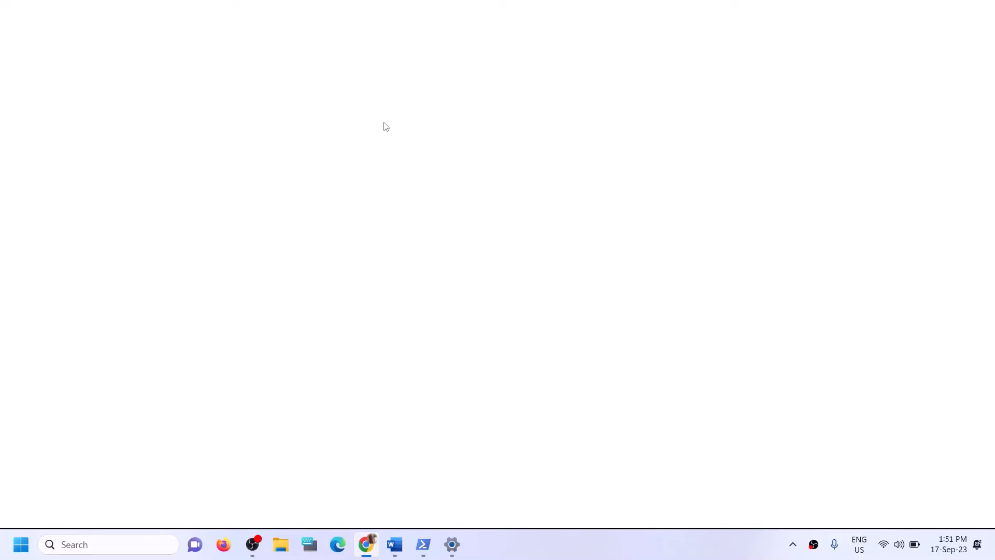
{"action": "key", "text": "ctrl+v"}
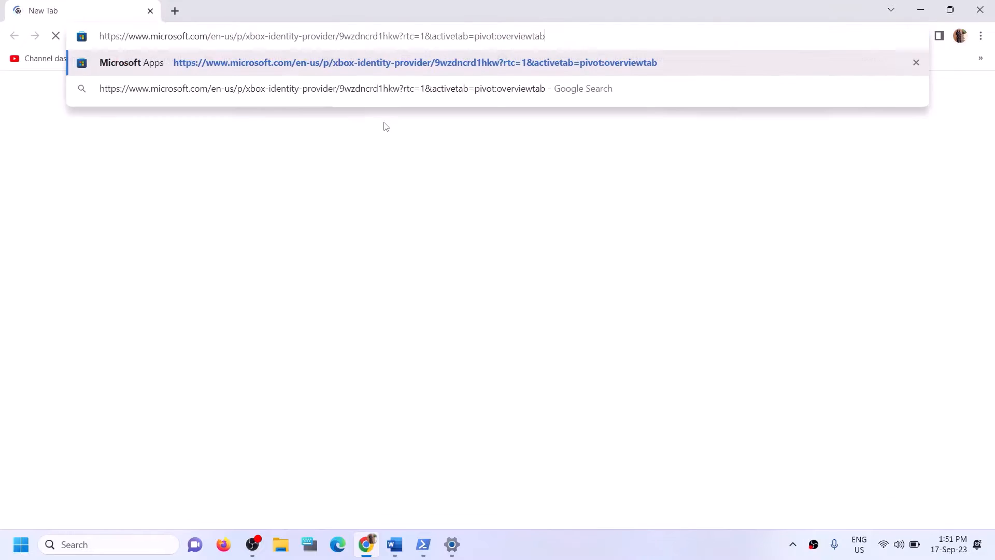
{"action": "key", "text": "Return"}
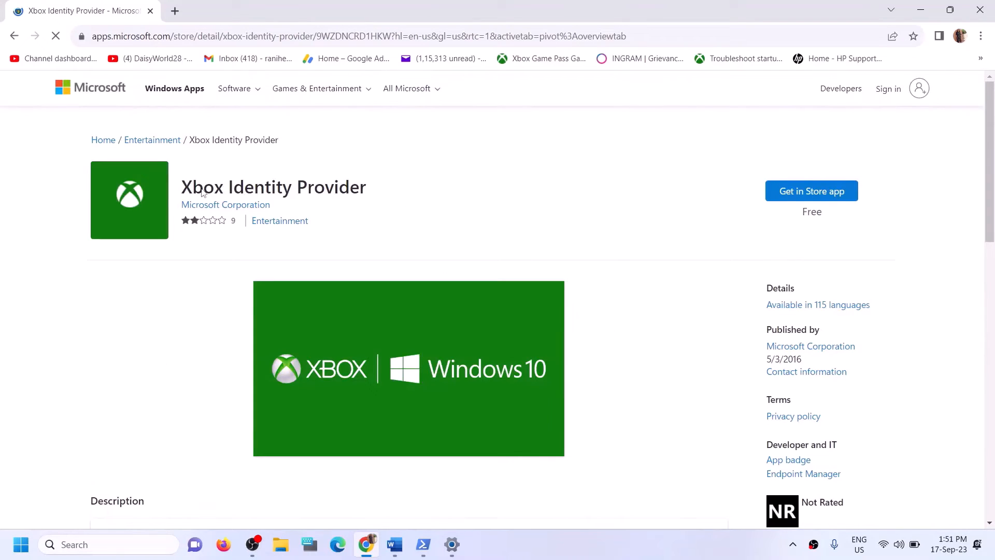
Open the Xbox Identity Provider listing in the Microsoft Store app from its web page, and close the Store pop-up
{"action": "left_click_drag", "start_coordinate": [203, 193], "coordinate": [319, 200]}
{"action": "left_click", "coordinate": [799, 198]}
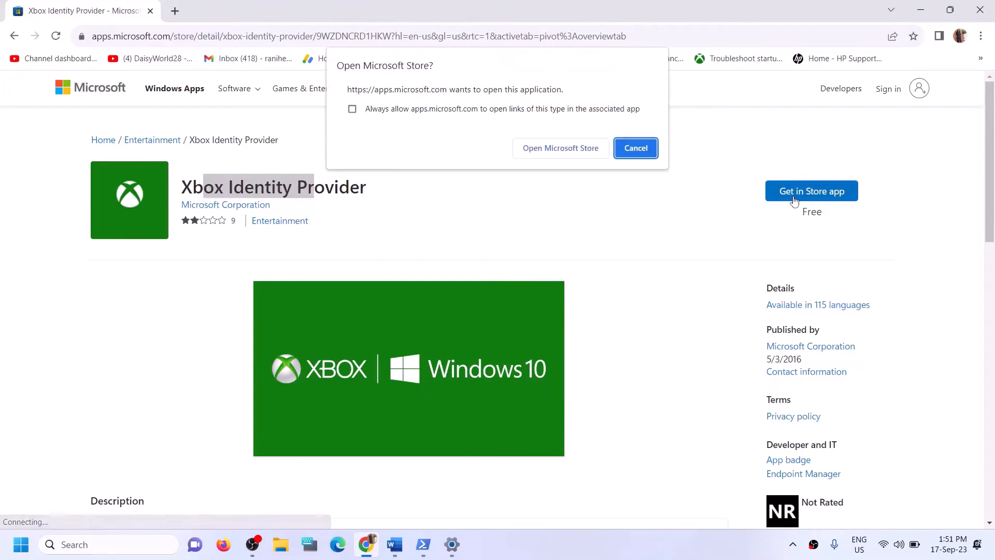
{"action": "left_click", "coordinate": [540, 149]}
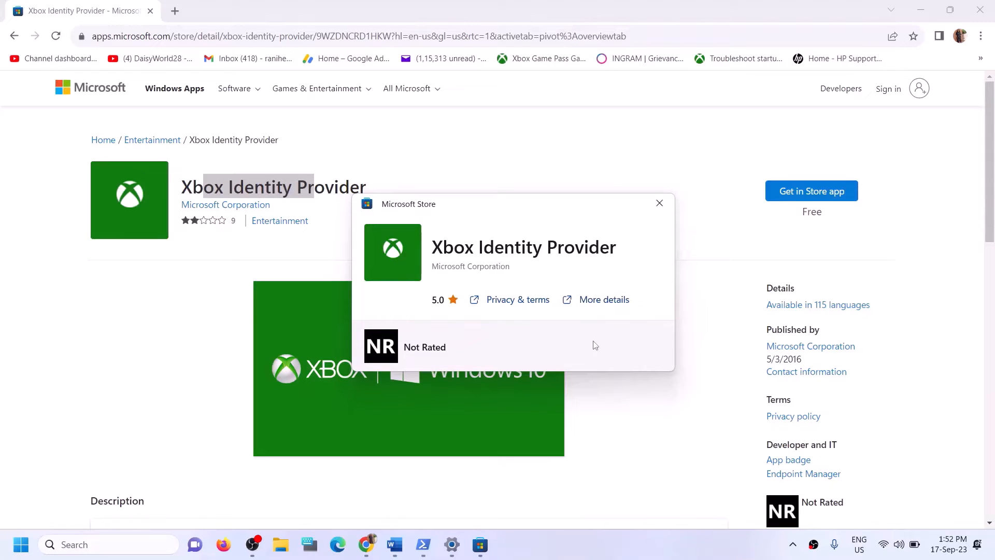
{"action": "left_click", "coordinate": [660, 202]}
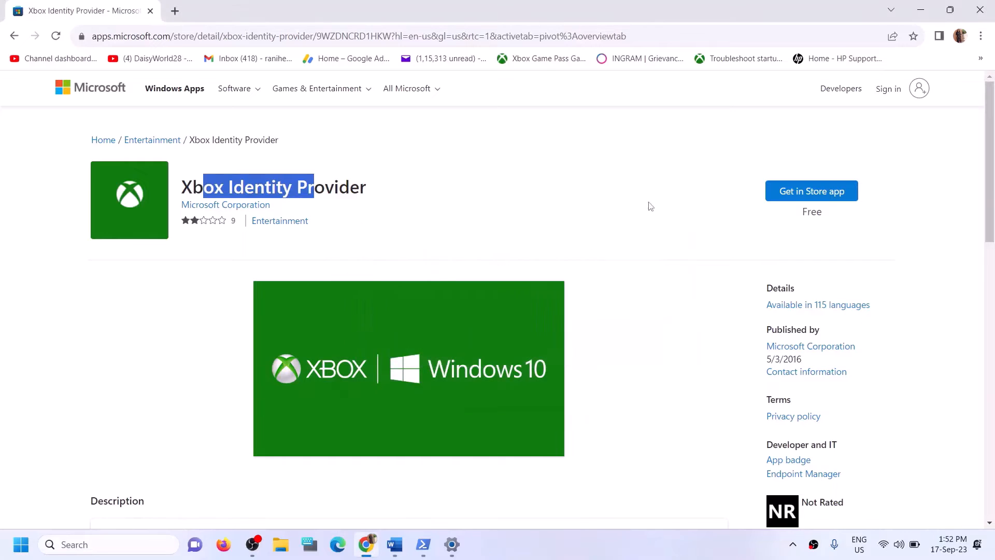
Switch to the Word guide and copy the get-appxpackage command under "Uninstall remains of gaming service"
{"action": "left_click", "coordinate": [399, 551]}
{"action": "scroll", "coordinate": [383, 417], "scroll_direction": "down", "scroll_amount": 3}
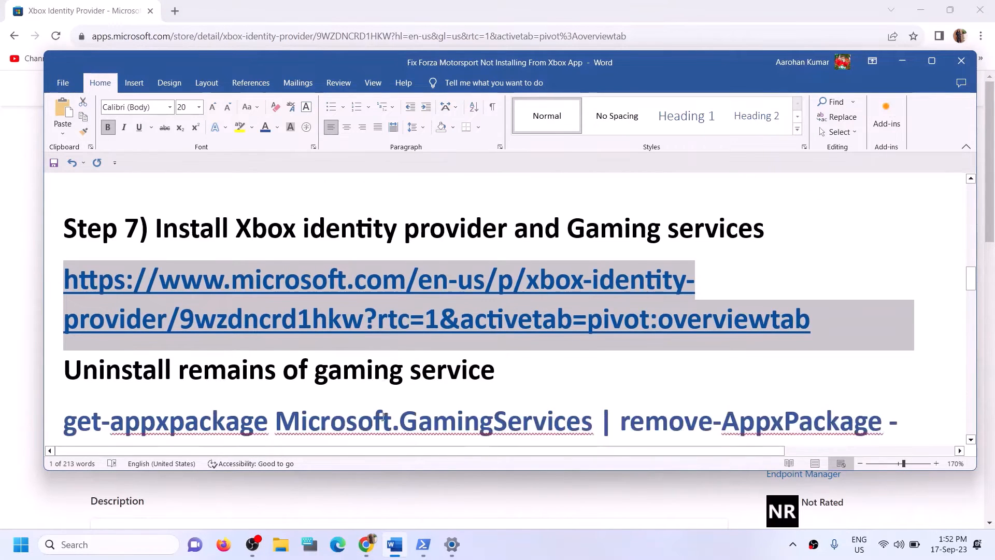
{"action": "scroll", "coordinate": [291, 389], "scroll_direction": "down", "scroll_amount": 1}
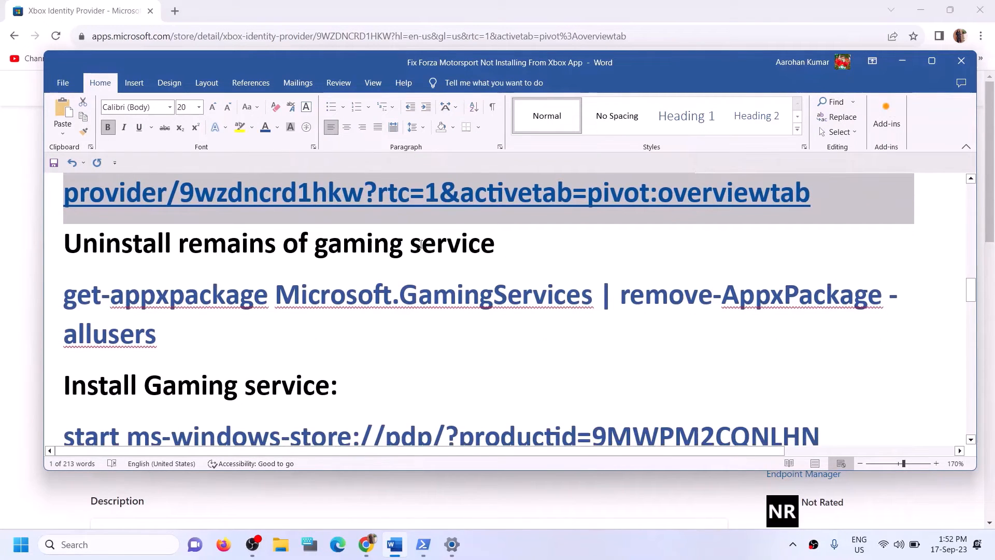
{"action": "left_click_drag", "start_coordinate": [204, 325], "coordinate": [85, 314]}
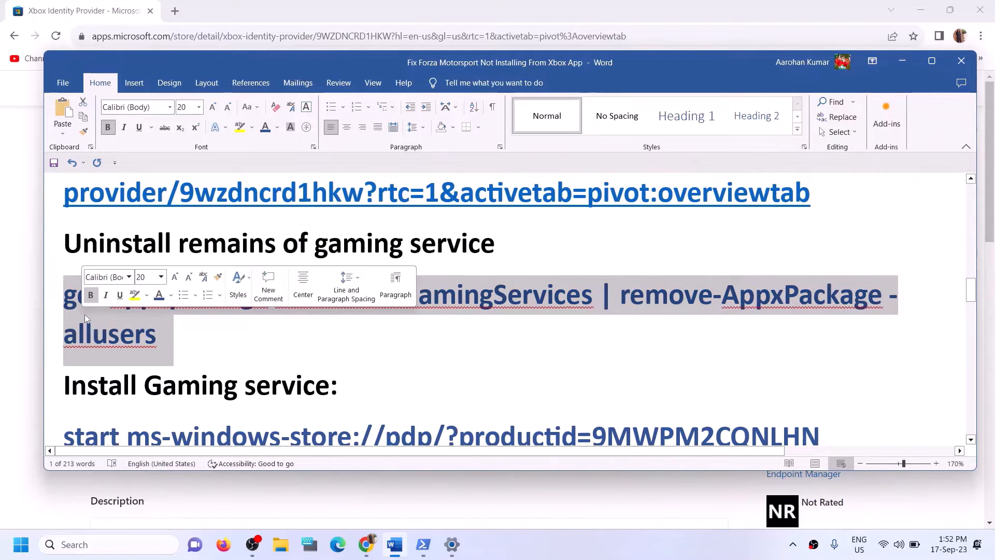
{"action": "right_click", "coordinate": [85, 314]}
{"action": "left_click", "coordinate": [117, 362]}
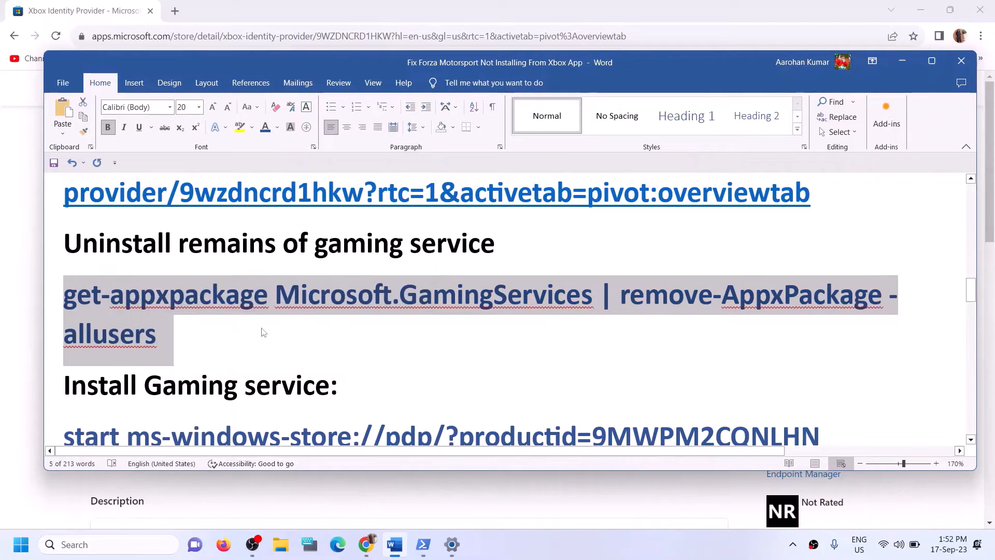
Open Windows PowerShell as administrator and run get-appxpackage Microsoft.GamingServices | remove-AppxPackage -allusers
{"action": "left_click", "coordinate": [138, 542]}
{"action": "type", "text": "p"}
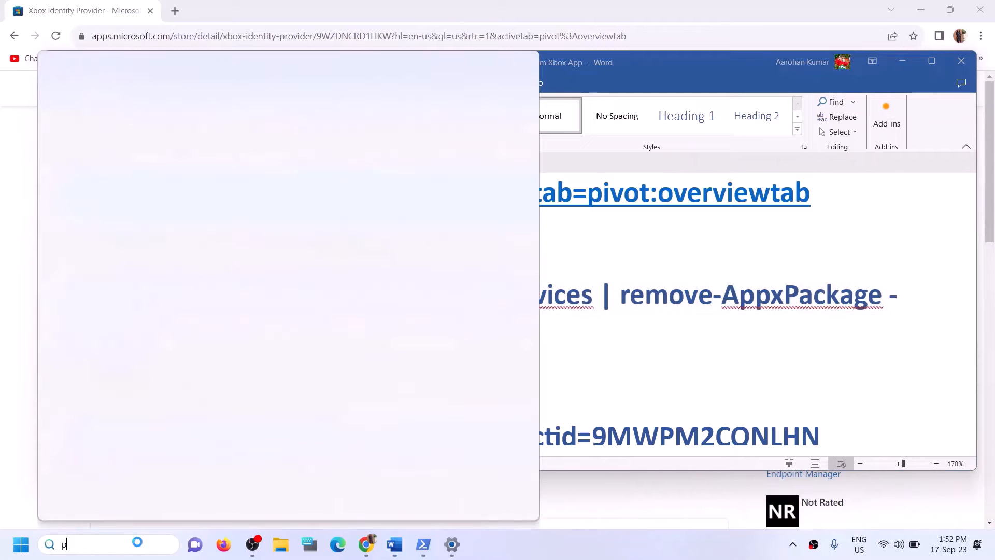
{"action": "type", "text": "owersh"}
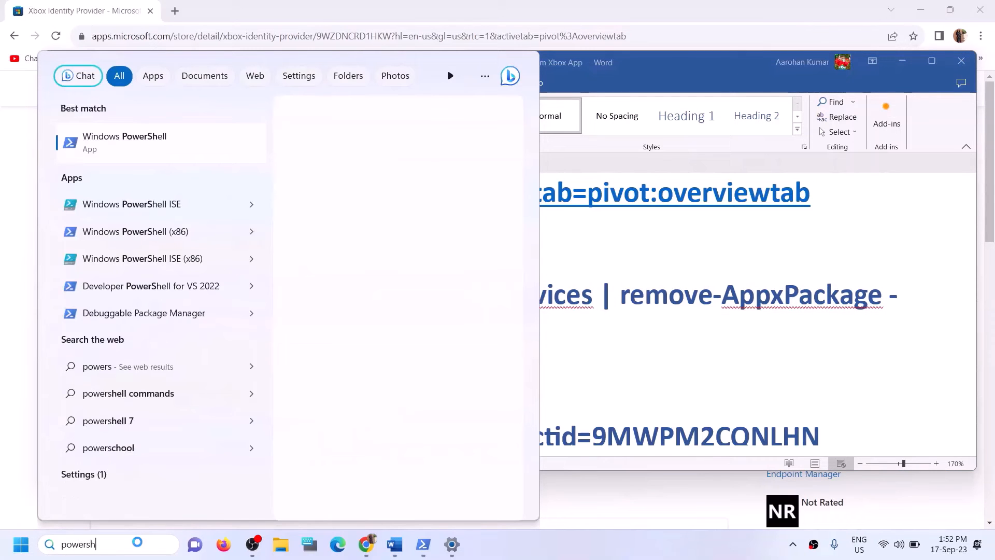
{"action": "type", "text": "ell"}
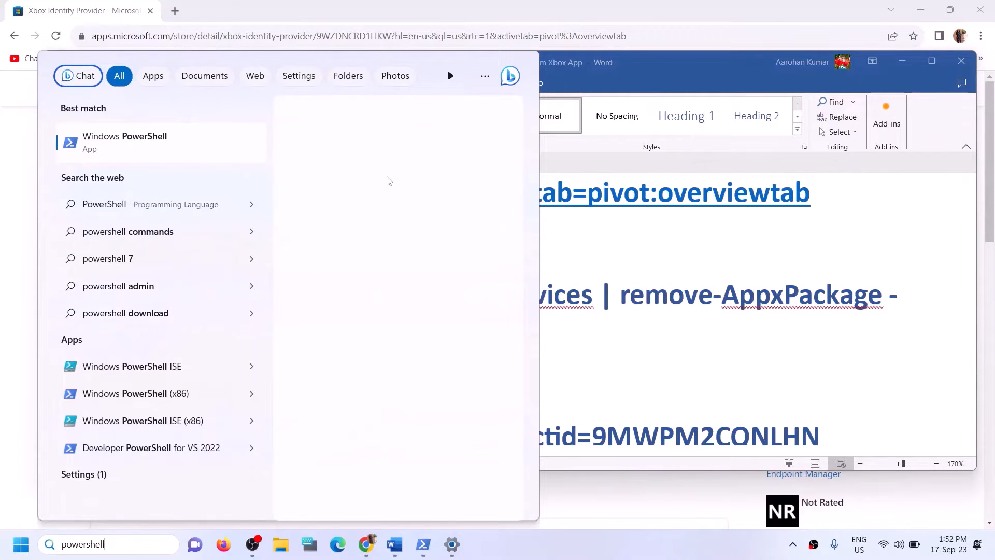
{"action": "right_click", "coordinate": [201, 151]}
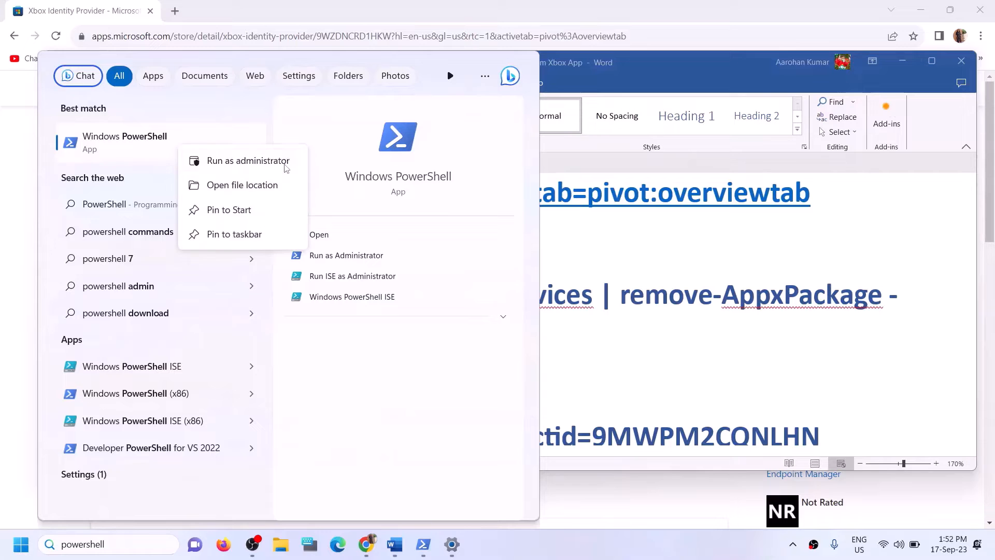
{"action": "left_click", "coordinate": [255, 165]}
{"action": "left_click", "coordinate": [430, 375]}
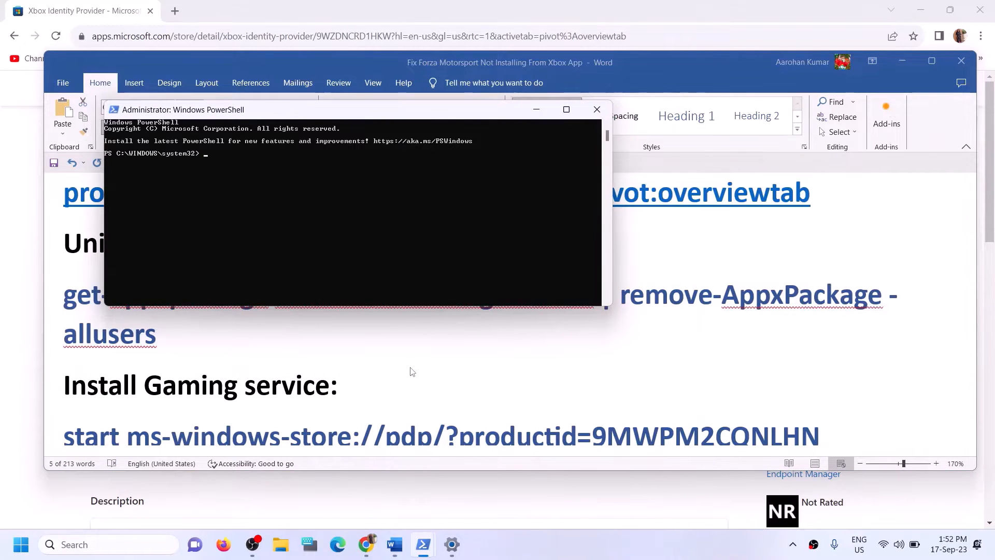
{"action": "key", "text": "ctrl+v"}
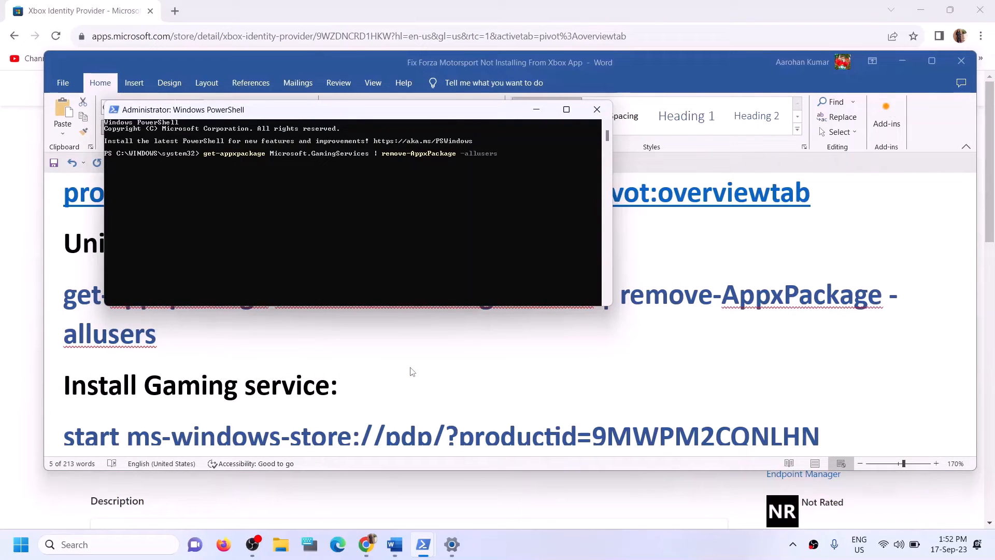
Copy start ms-windows-store://pdp/?productid=9MWPM2CQNLHN from the Word guide and paste it into the administrator PowerShell window
{"action": "left_click", "coordinate": [248, 350]}
{"action": "scroll", "coordinate": [251, 351], "scroll_direction": "down", "scroll_amount": 2}
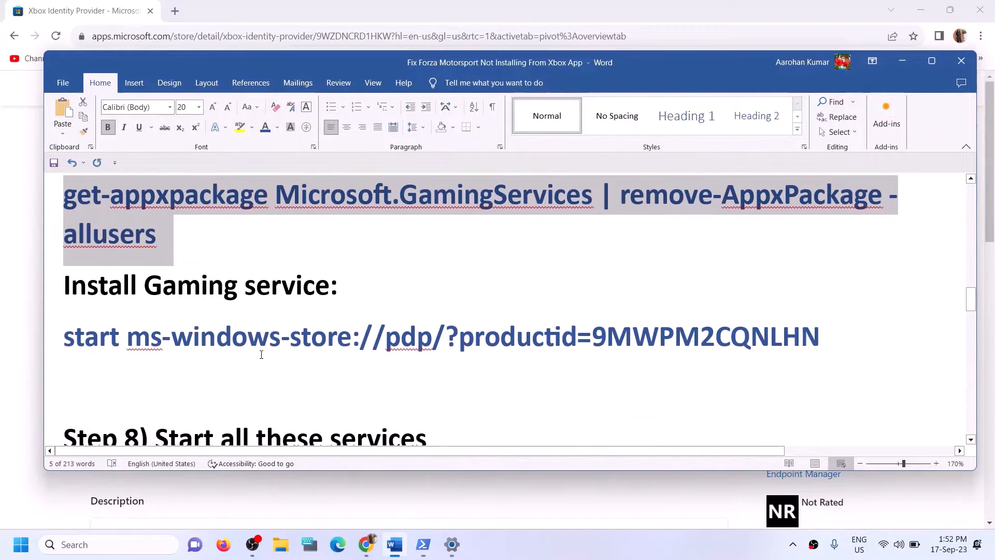
{"action": "left_click_drag", "start_coordinate": [824, 323], "coordinate": [60, 334]}
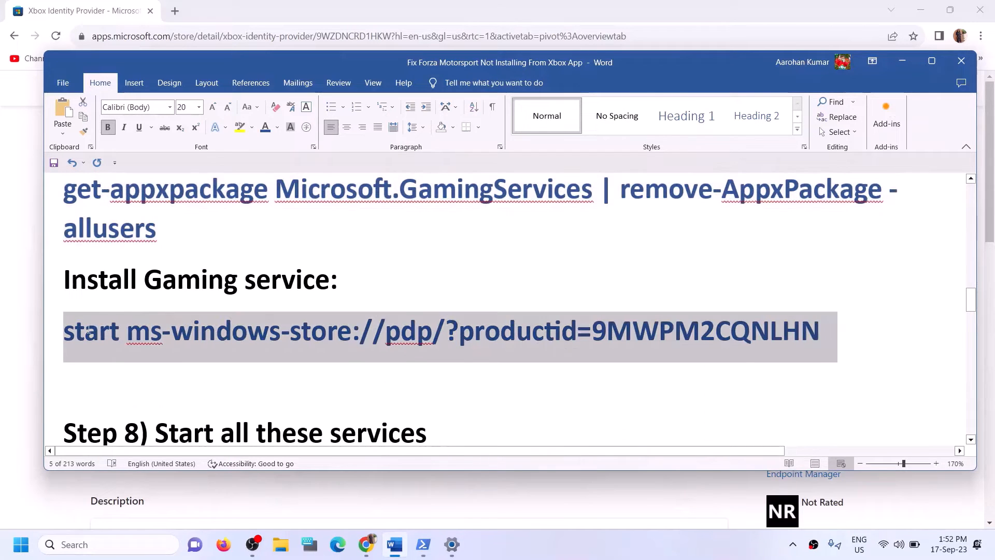
{"action": "key", "text": "ctrl+c"}
{"action": "key", "text": "alt+Tab"}
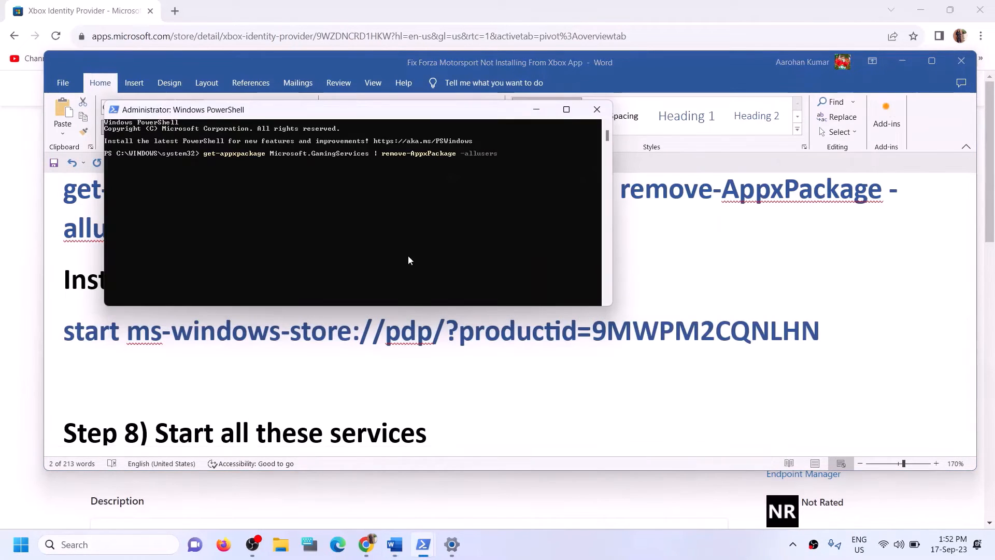
{"action": "right_click", "coordinate": [352, 225]}
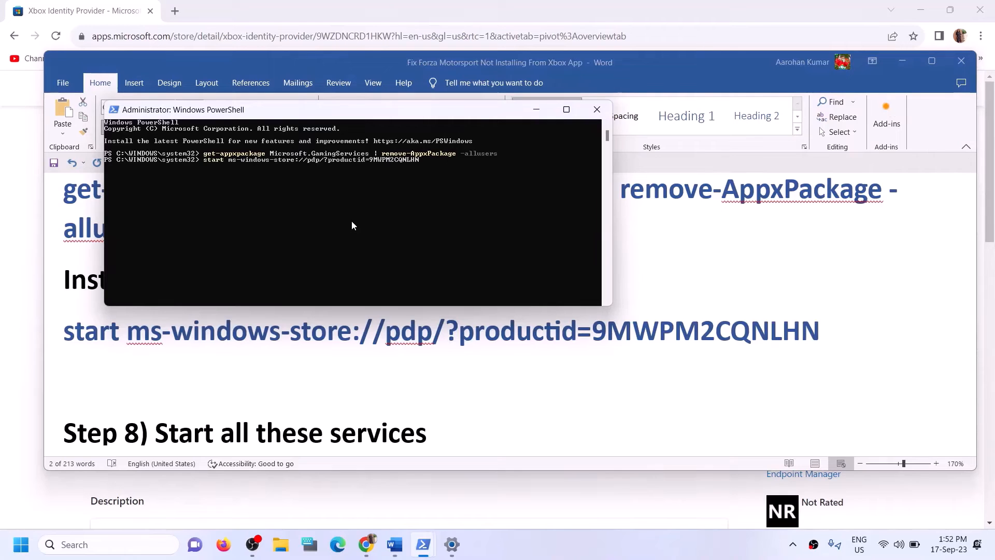
Run the Store start command in PowerShell, install Gaming Services from the opened Microsoft Store listing, and allow the changes
{"action": "key", "text": "Return"}
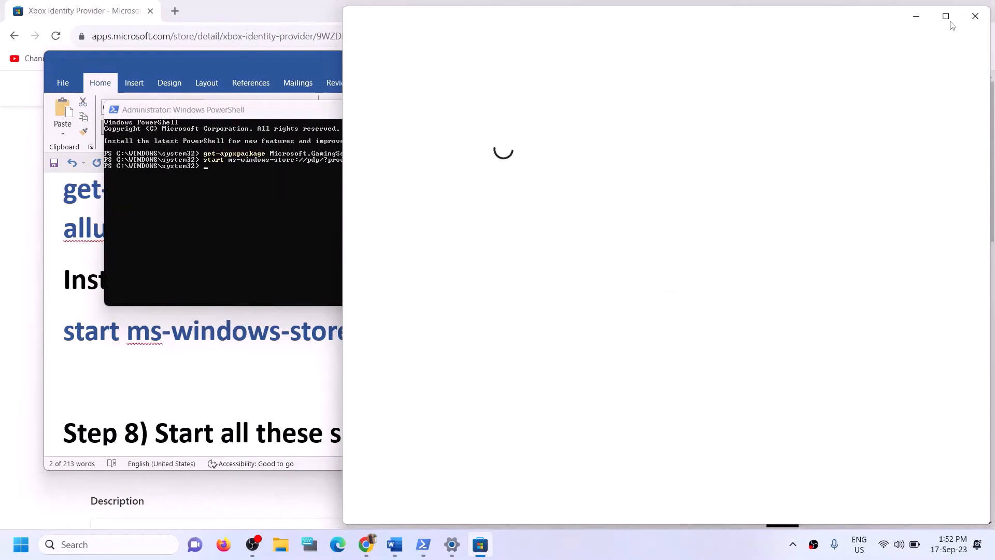
{"action": "left_click", "coordinate": [947, 16]}
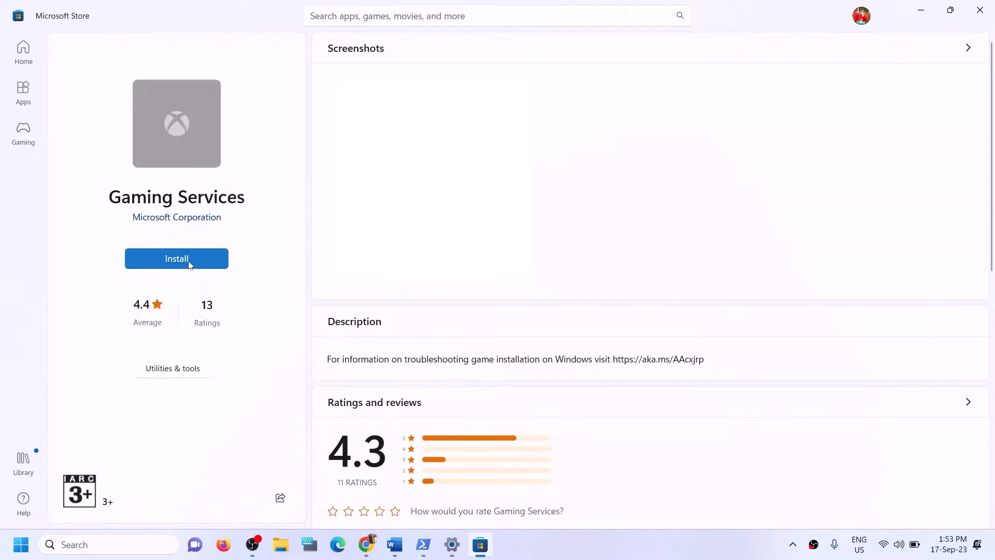
{"action": "left_click", "coordinate": [189, 263]}
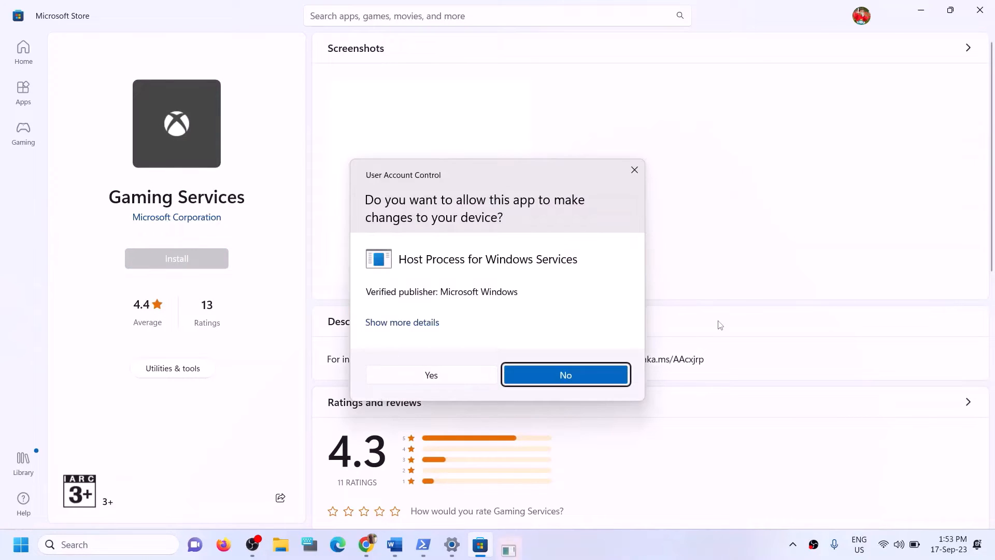
{"action": "left_click", "coordinate": [428, 379]}
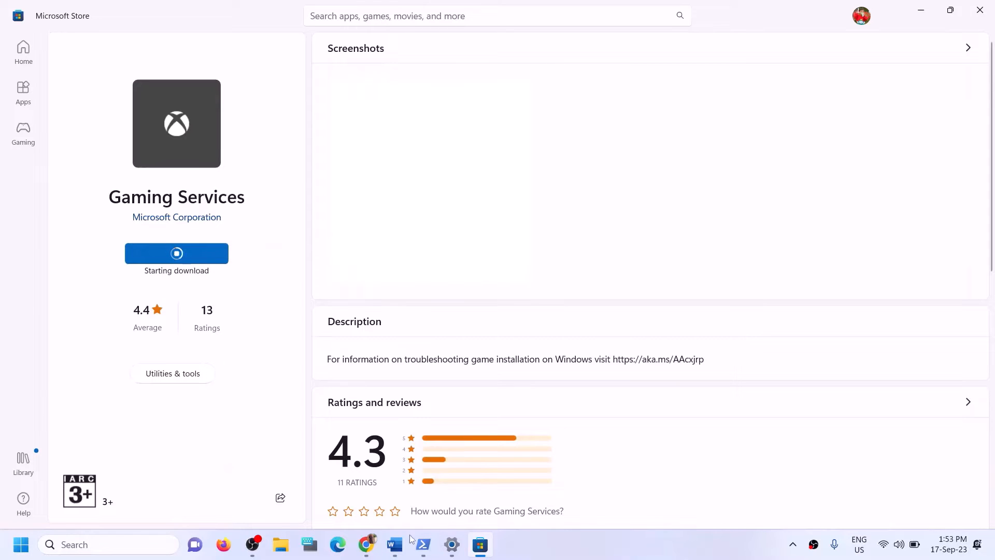
Switch to the Word guide and highlight the Step 8 heading "Start all these services" above its list of services
{"action": "left_click", "coordinate": [395, 544]}
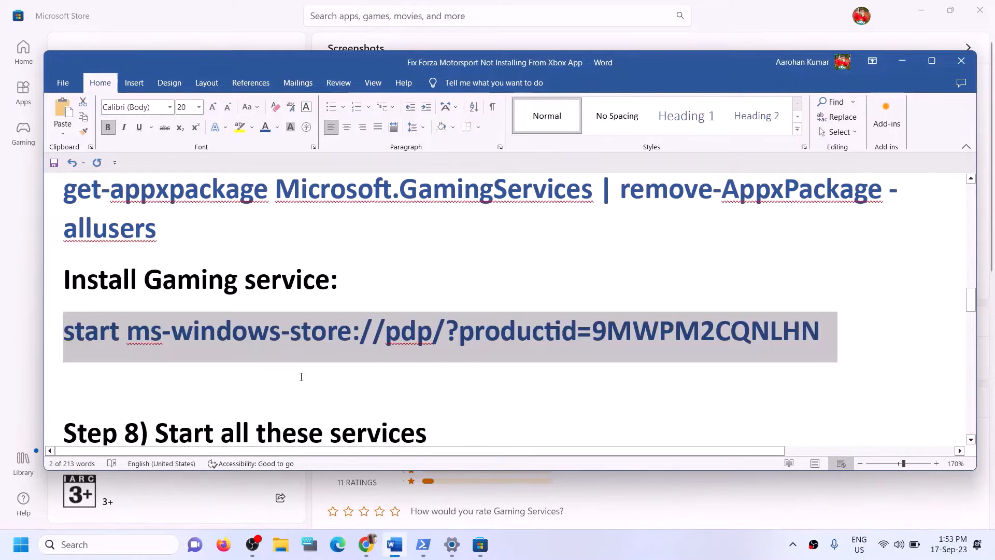
{"action": "scroll", "coordinate": [302, 377], "scroll_direction": "down", "scroll_amount": 5}
{"action": "scroll", "coordinate": [146, 218], "scroll_direction": "up", "scroll_amount": 1}
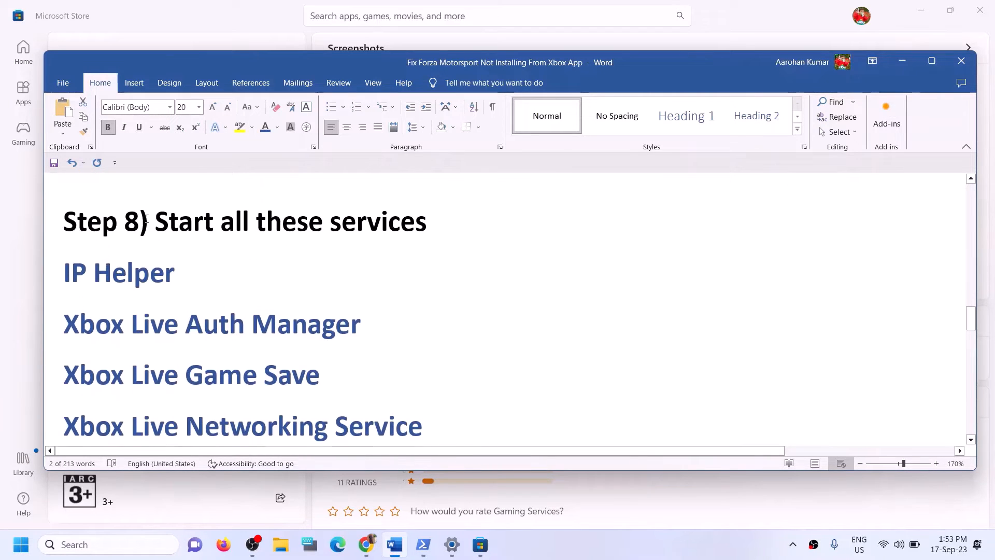
{"action": "left_click_drag", "start_coordinate": [146, 218], "coordinate": [511, 233]}
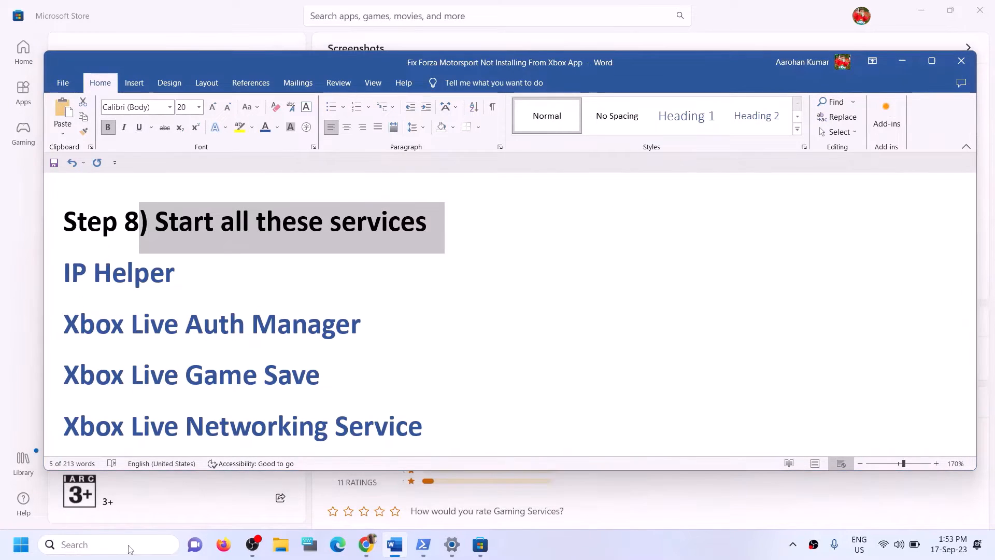
Search Windows for "services" and open the Services app
{"action": "left_click", "coordinate": [130, 544]}
{"action": "type", "text": "servi"}
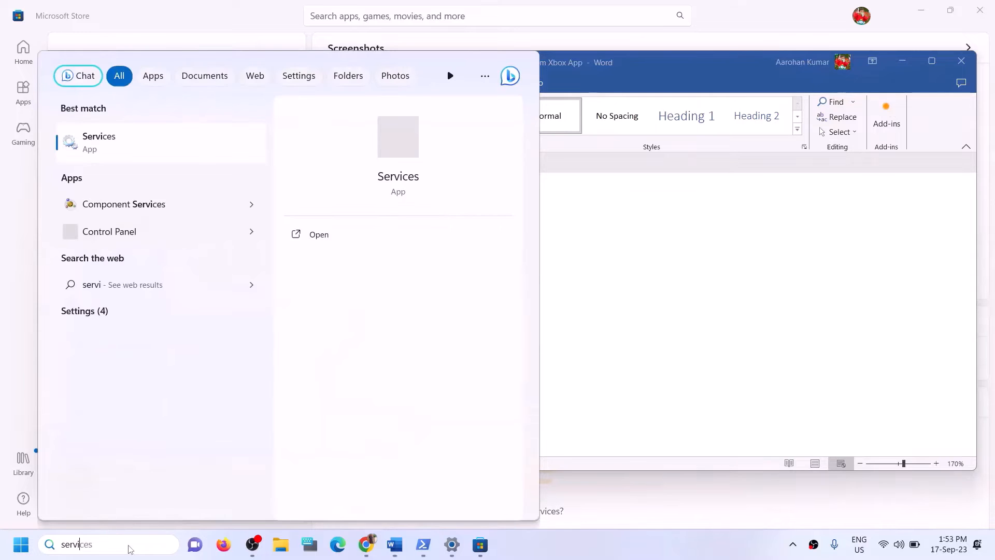
{"action": "type", "text": "ces"}
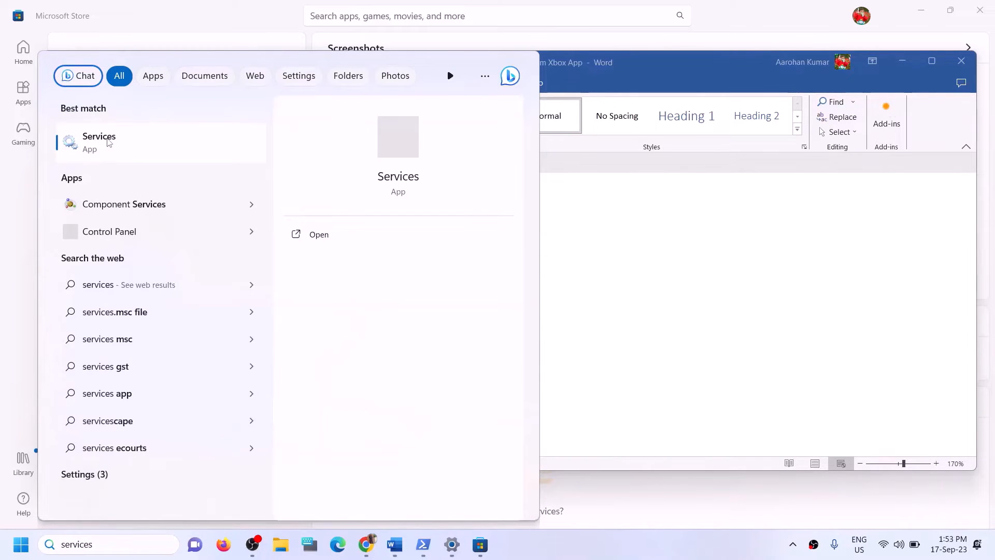
{"action": "left_click", "coordinate": [109, 141]}
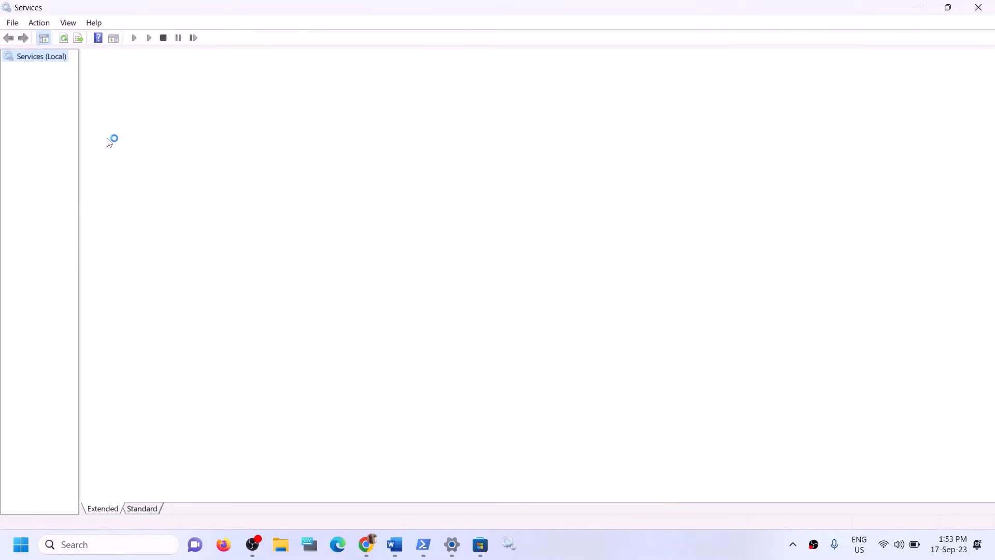
Open the IP Helper service's properties, set its startup type to Automatic, and apply the setting
{"action": "left_click", "coordinate": [311, 337]}
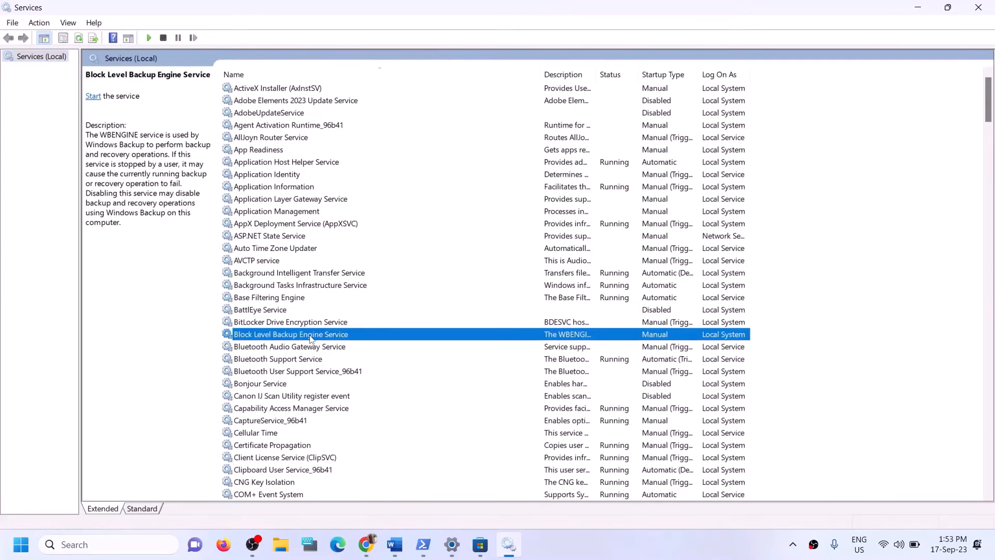
{"action": "key", "text": "i"}
{"action": "left_click", "coordinate": [249, 289]}
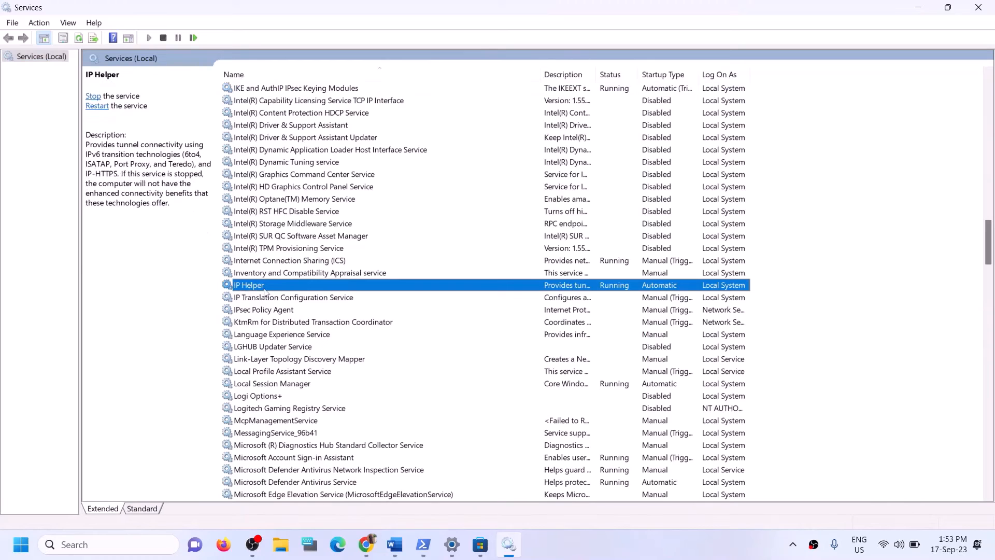
{"action": "double_click", "coordinate": [264, 290]}
{"action": "left_click", "coordinate": [474, 257]}
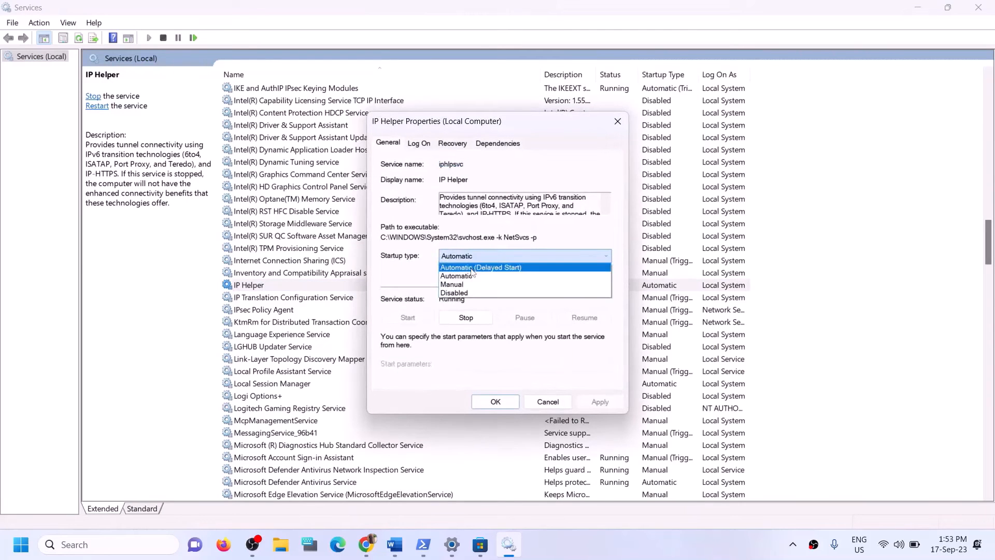
{"action": "left_click", "coordinate": [463, 284]}
{"action": "left_click", "coordinate": [465, 256]}
{"action": "left_click", "coordinate": [462, 277]}
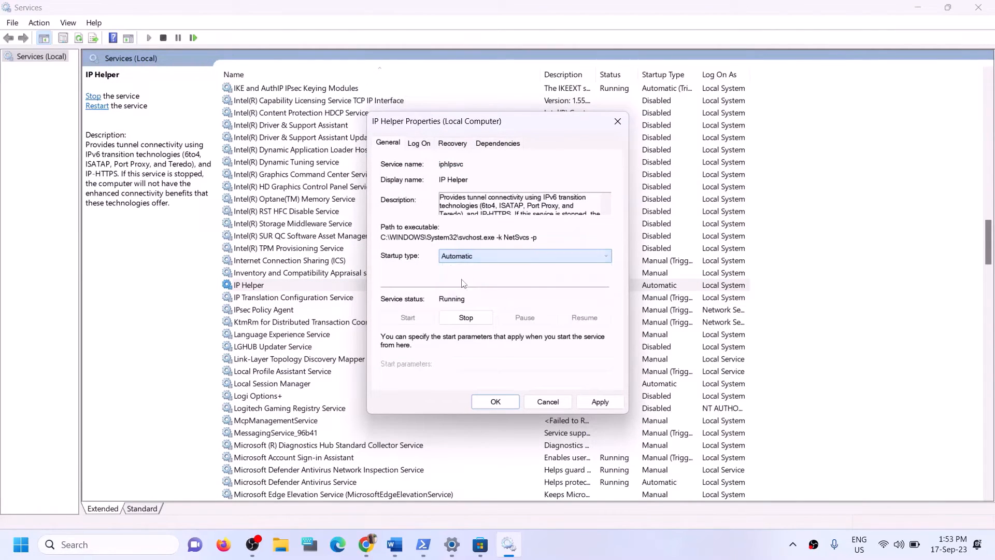
{"action": "left_click", "coordinate": [591, 403]}
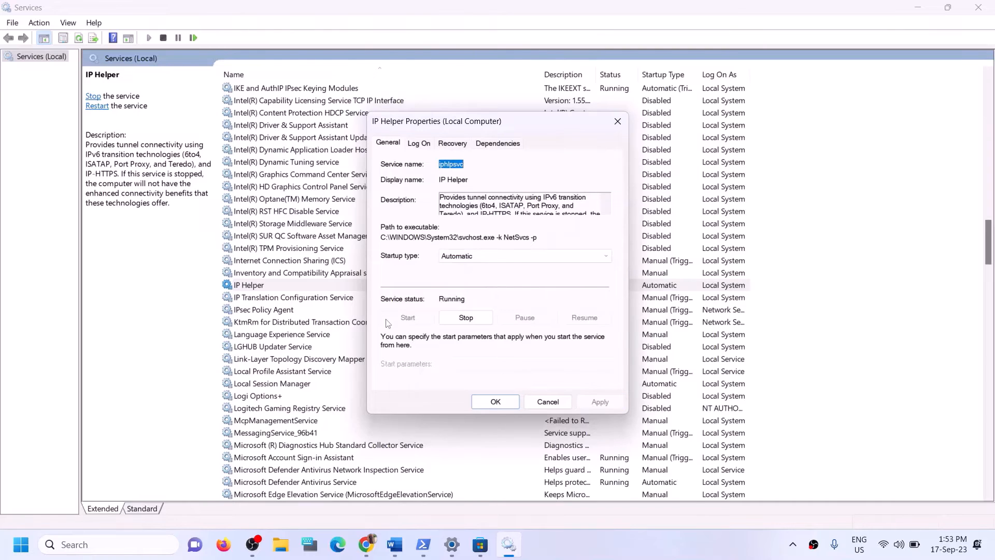
{"action": "left_click", "coordinate": [486, 401]}
Set the Xbox Accessory Management Service's startup type to Automatic, apply it, and close its properties
{"action": "left_click", "coordinate": [332, 397]}
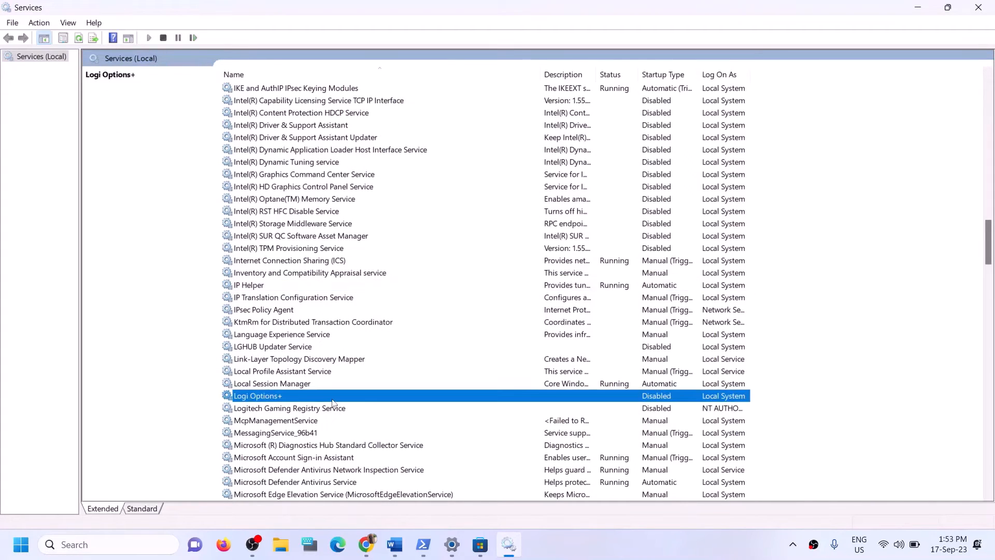
{"action": "key", "text": "x"}
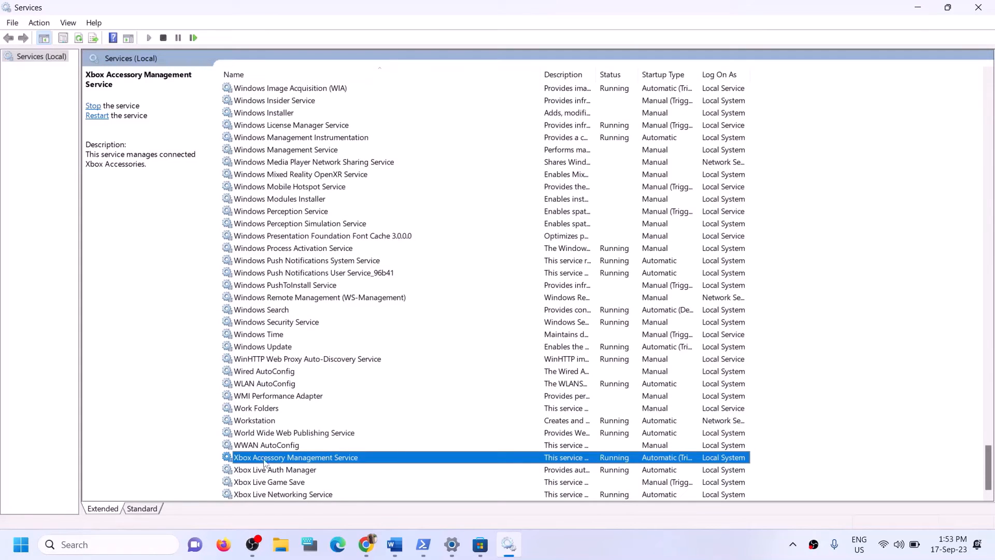
{"action": "double_click", "coordinate": [341, 461]}
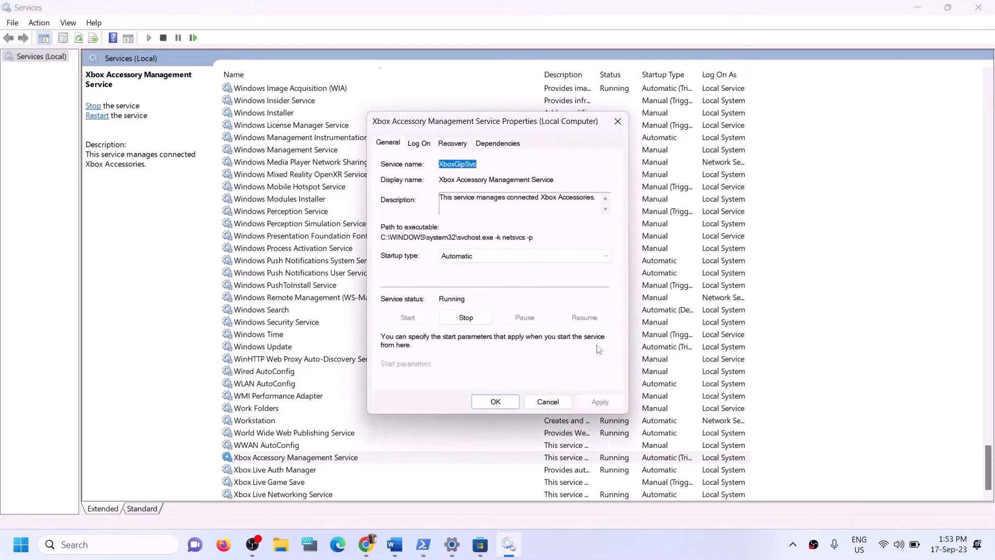
{"action": "left_click", "coordinate": [524, 255]}
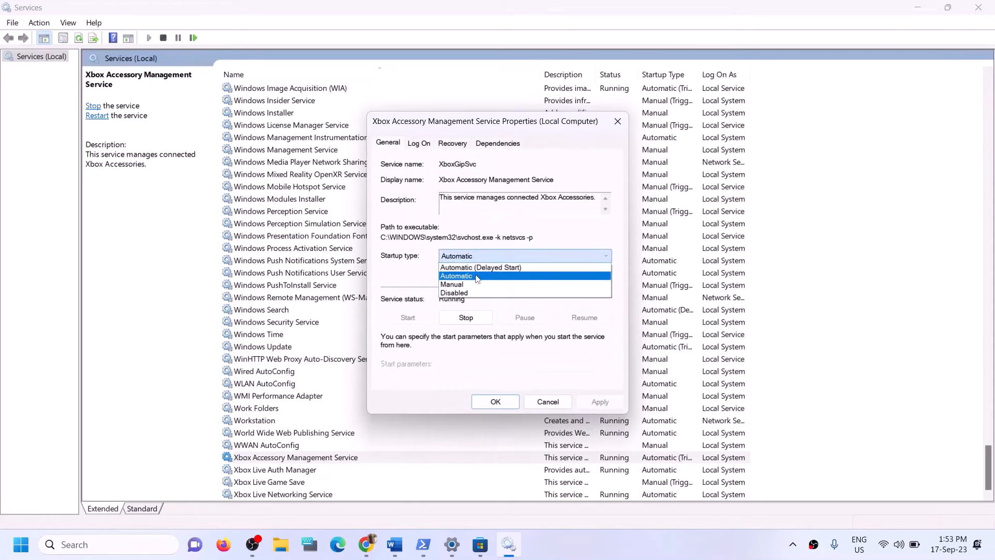
{"action": "left_click", "coordinate": [498, 264]}
{"action": "left_click", "coordinate": [600, 401]}
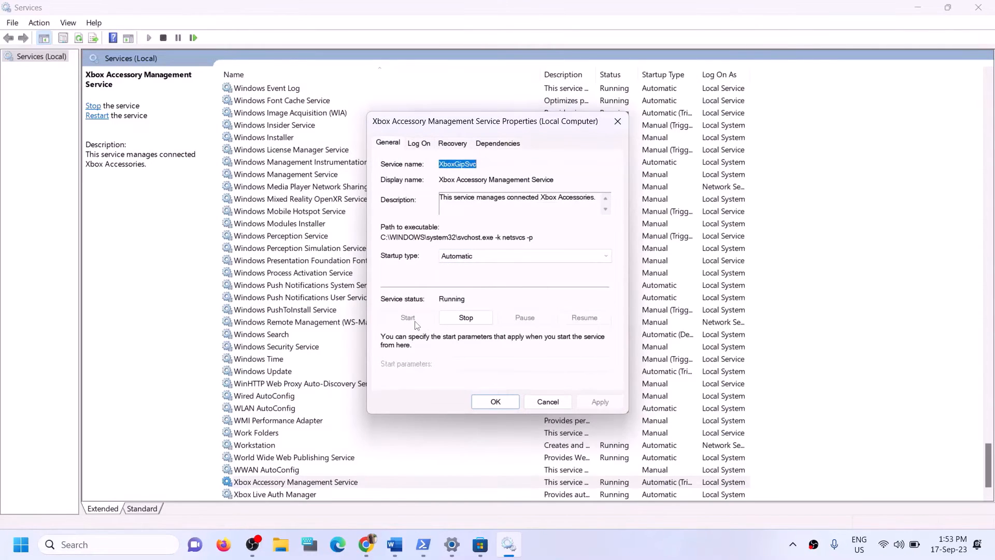
{"action": "left_click", "coordinate": [496, 402]}
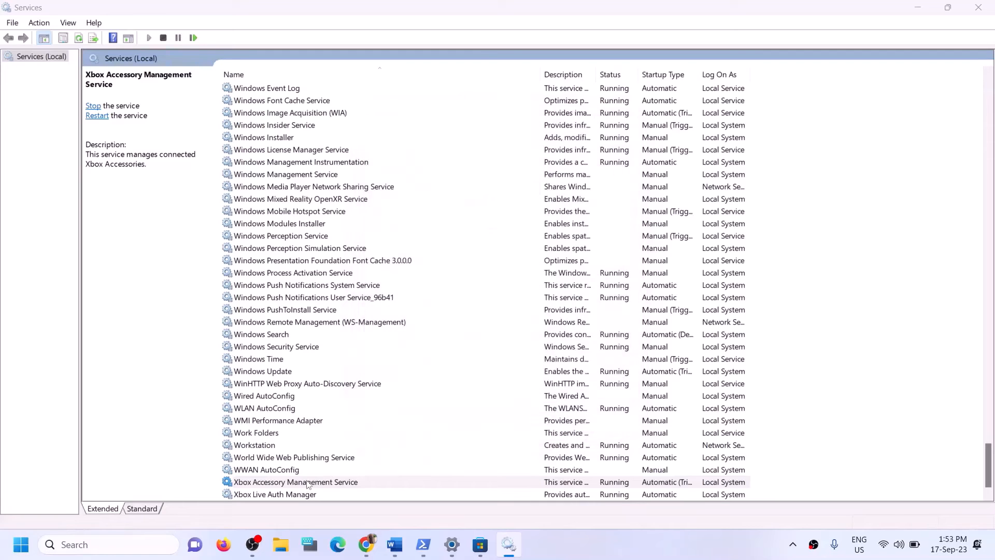
Set the Xbox Live Auth Manager service's startup type to Automatic, apply it, and close its properties
{"action": "scroll", "coordinate": [292, 474], "scroll_direction": "down", "scroll_amount": 1}
{"action": "double_click", "coordinate": [292, 474]}
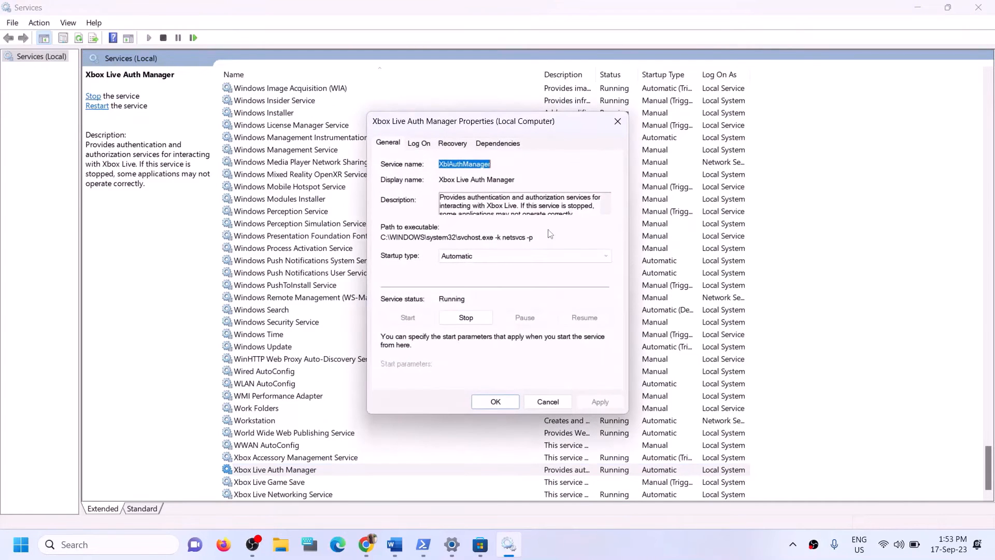
{"action": "left_click", "coordinate": [500, 258]}
{"action": "left_click", "coordinate": [500, 264]}
{"action": "left_click", "coordinate": [600, 402]}
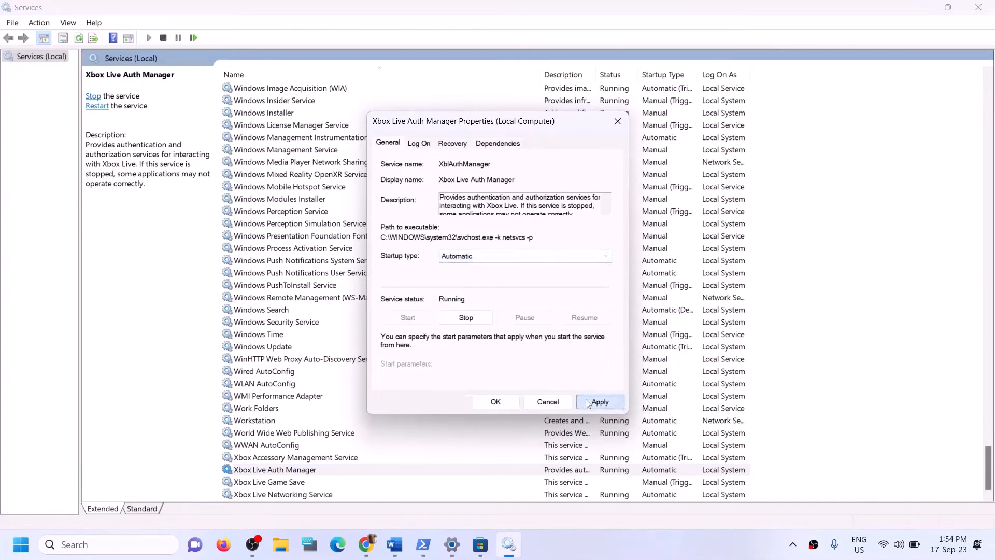
{"action": "left_click", "coordinate": [495, 401]}
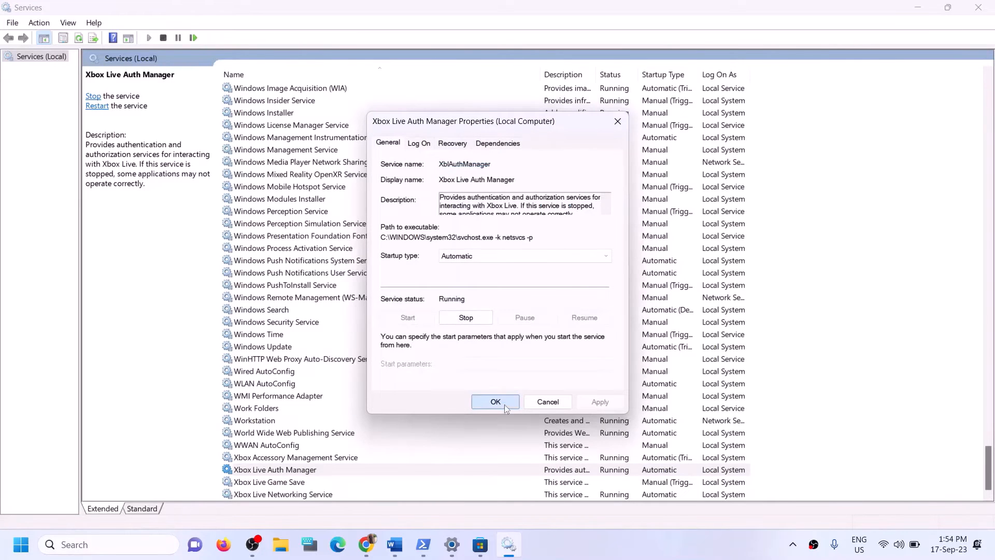
Set the Xbox Live Game Save service's startup type to Automatic, apply it, and start the service
{"action": "left_click", "coordinate": [278, 482]}
{"action": "double_click", "coordinate": [279, 482]}
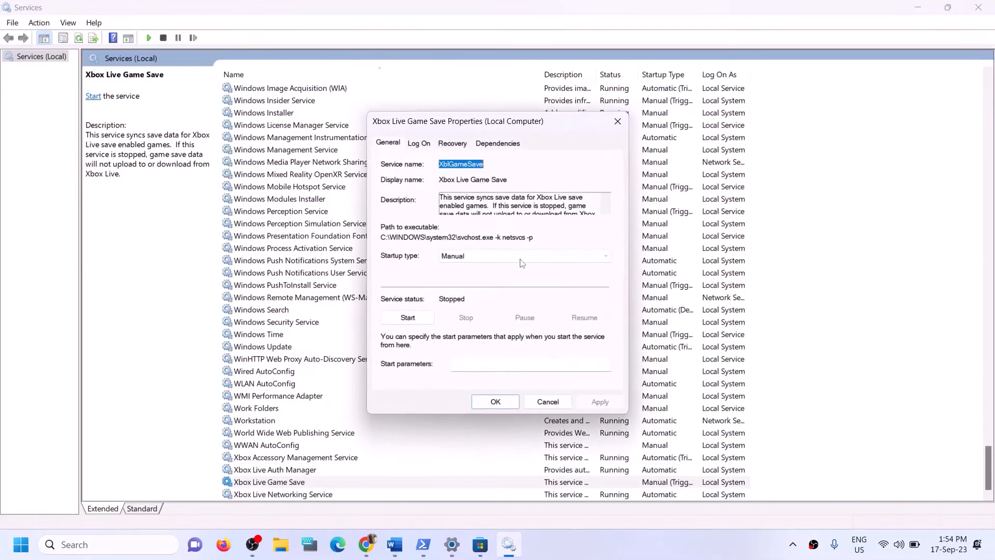
{"action": "left_click", "coordinate": [499, 256]}
{"action": "left_click", "coordinate": [451, 276]}
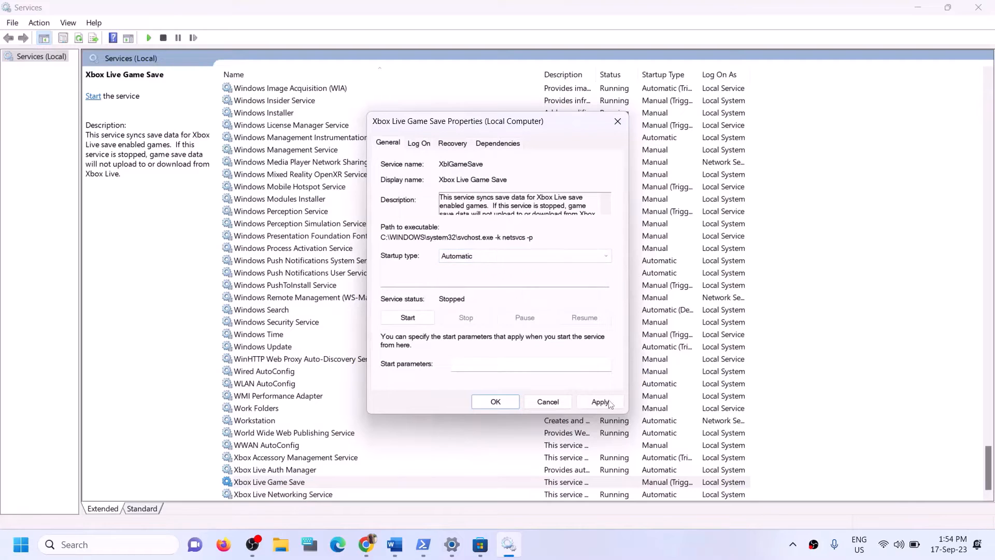
{"action": "left_click", "coordinate": [599, 402]}
{"action": "left_click", "coordinate": [409, 318]}
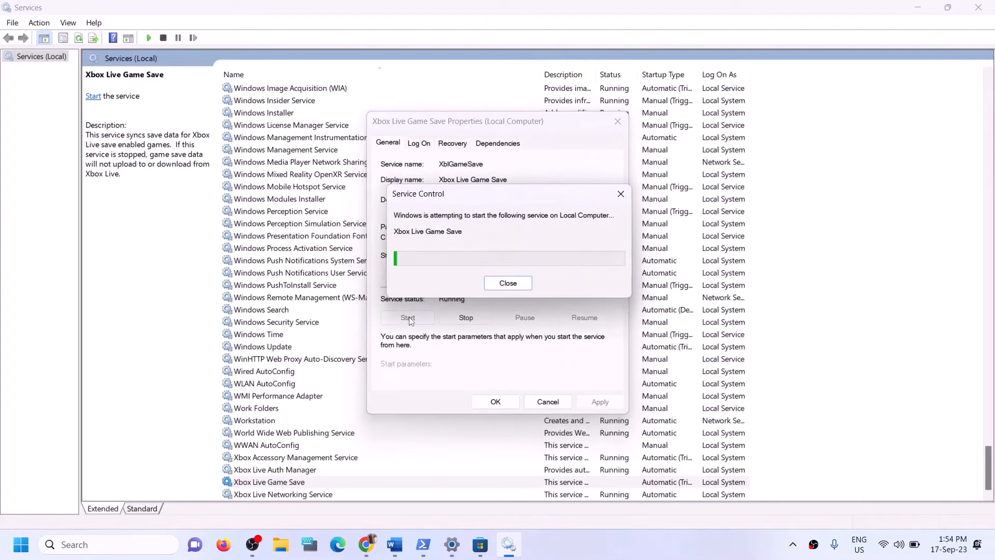
{"action": "left_click", "coordinate": [494, 406]}
Set the Xbox Live Networking Service's startup type to Automatic and save its properties
{"action": "double_click", "coordinate": [283, 494]}
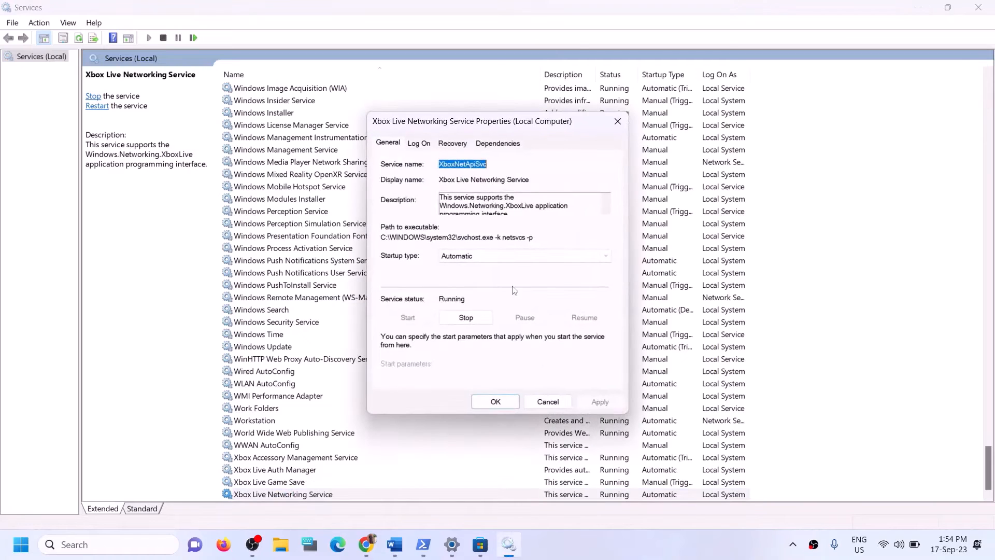
{"action": "left_click", "coordinate": [490, 256]}
{"action": "left_click", "coordinate": [469, 274]}
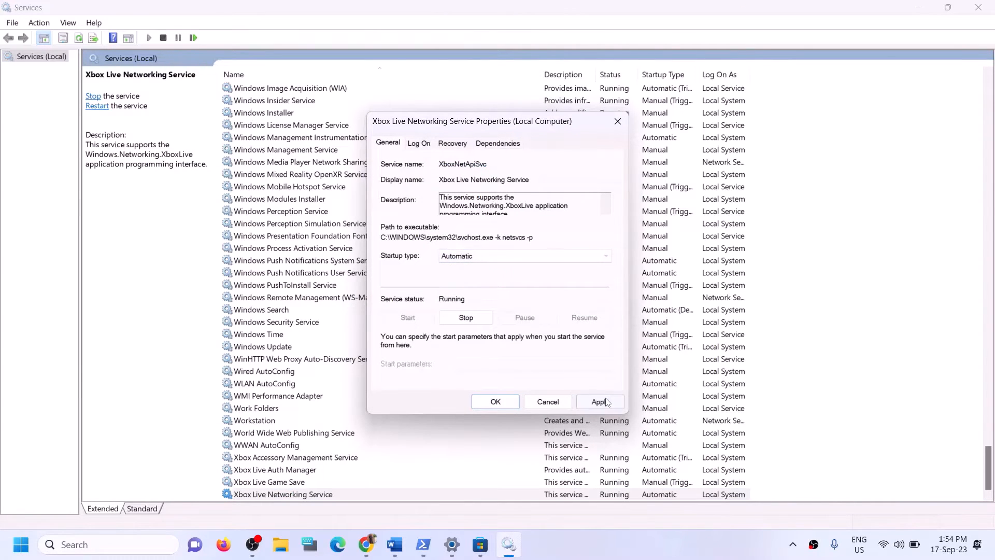
{"action": "left_click", "coordinate": [483, 398]}
Set the Windows Update service's startup type to Automatic, apply it, and close its properties
{"action": "left_click", "coordinate": [288, 348]}
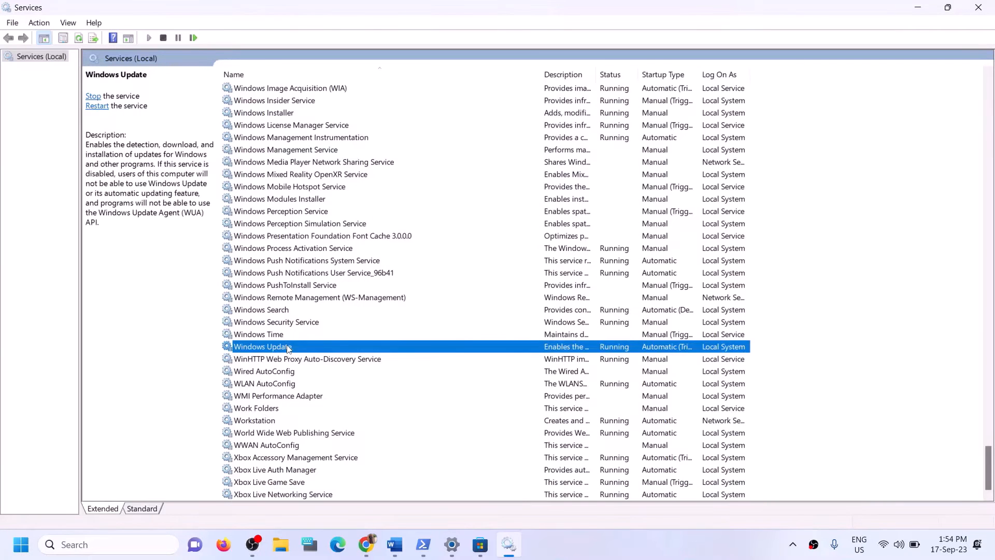
{"action": "double_click", "coordinate": [405, 351]}
{"action": "left_click", "coordinate": [493, 261]}
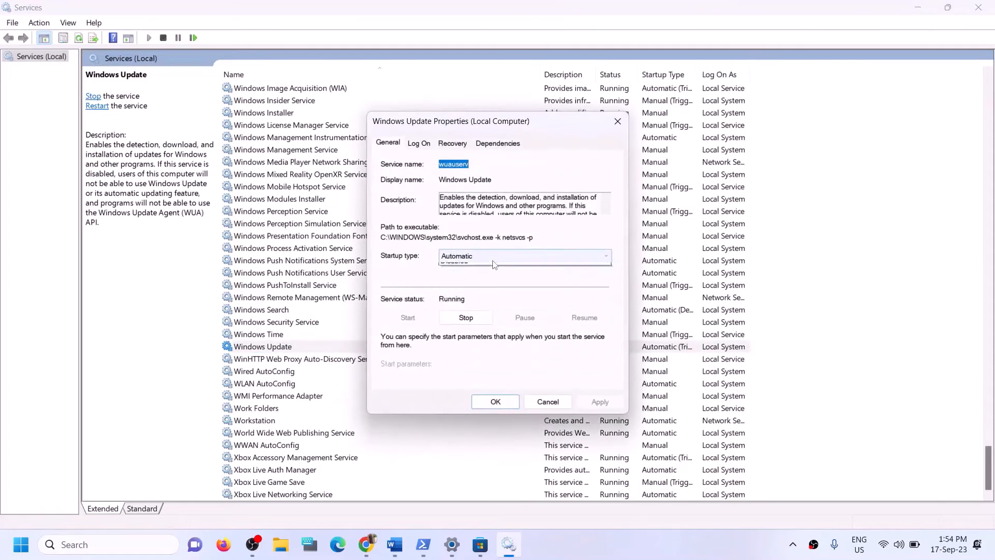
{"action": "left_click", "coordinate": [477, 275]}
{"action": "left_click", "coordinate": [600, 401]}
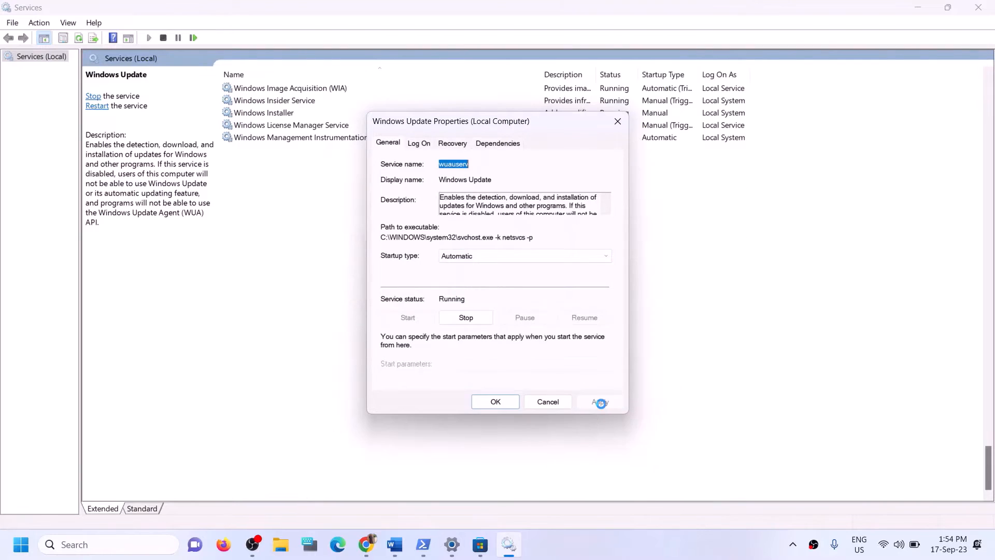
{"action": "left_click", "coordinate": [493, 400]}
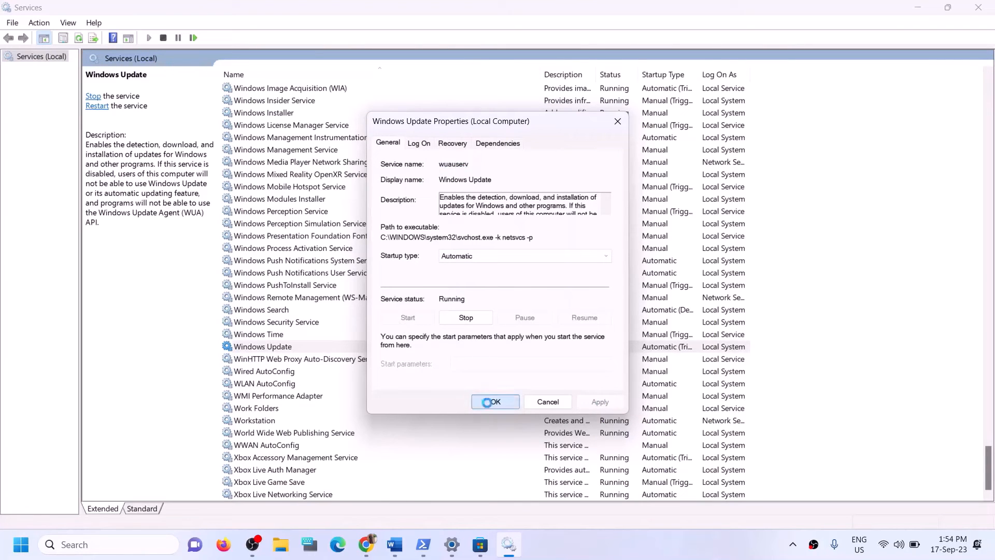
Find the Gaming Services entries in the services list and select the first one to check its status
{"action": "left_click", "coordinate": [337, 275]}
{"action": "key", "text": "g"}
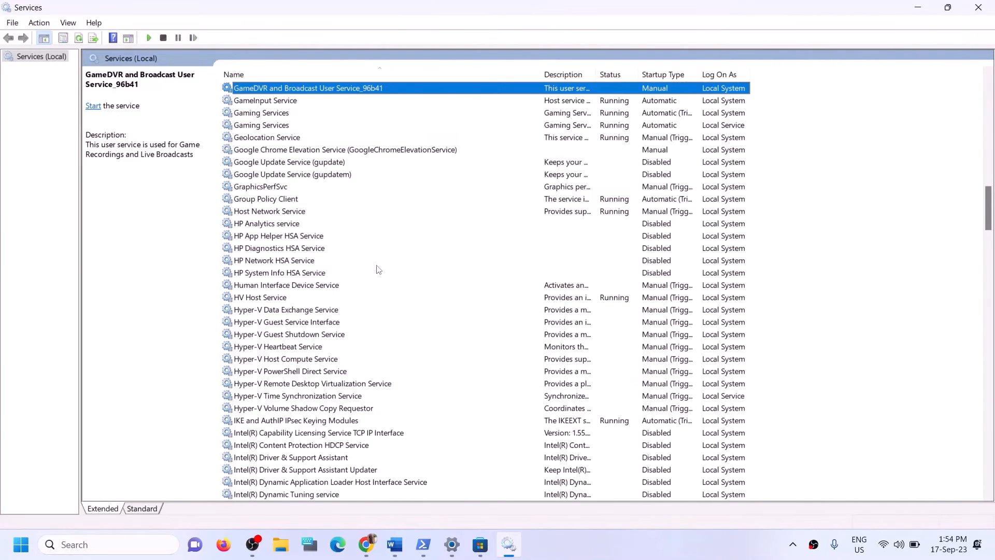
{"action": "scroll", "coordinate": [447, 244], "scroll_direction": "up", "scroll_amount": 3}
{"action": "left_click", "coordinate": [601, 228]}
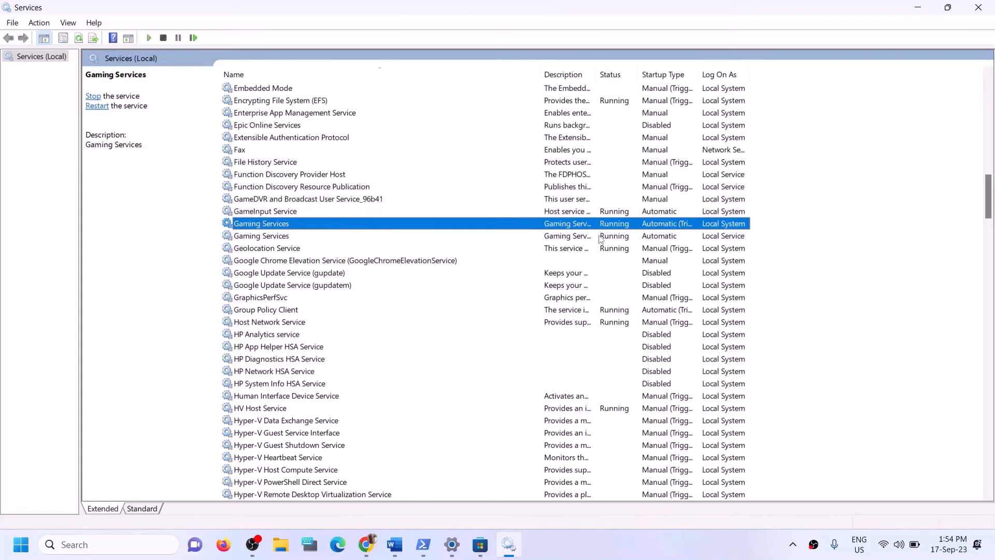
{"action": "left_click", "coordinate": [611, 236]}
{"action": "left_click", "coordinate": [609, 227]}
{"action": "left_click", "coordinate": [608, 238]}
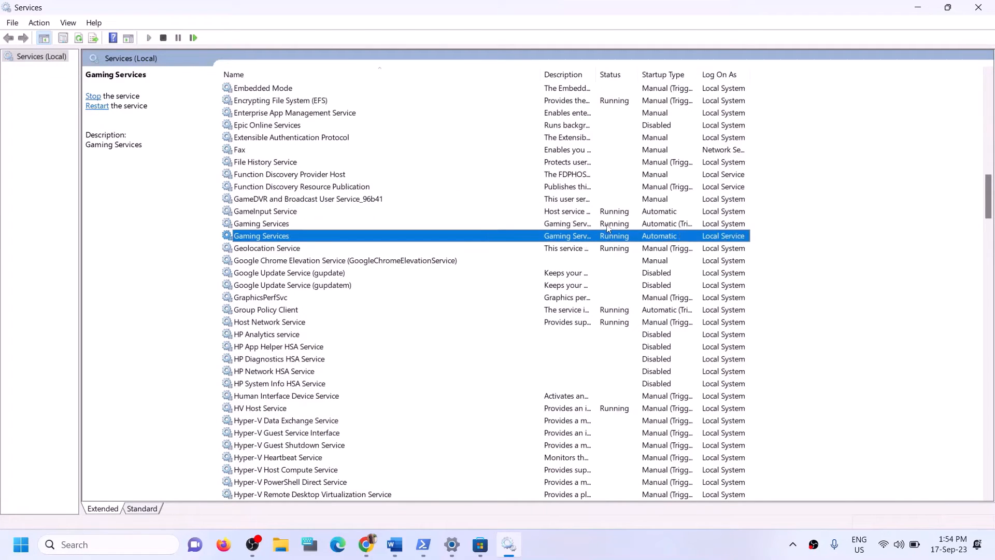
{"action": "left_click", "coordinate": [608, 227]}
{"action": "right_click", "coordinate": [607, 226]}
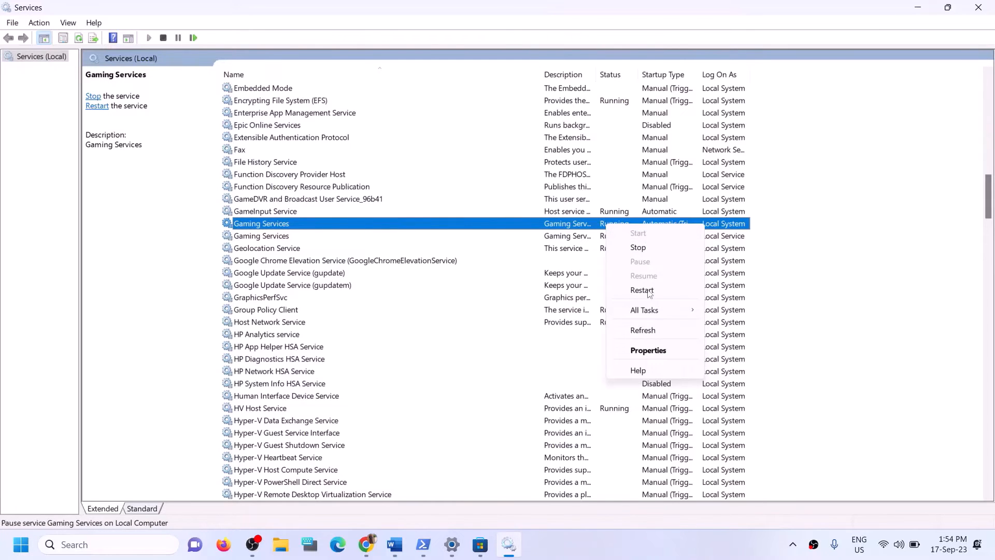
{"action": "left_click", "coordinate": [625, 227]}
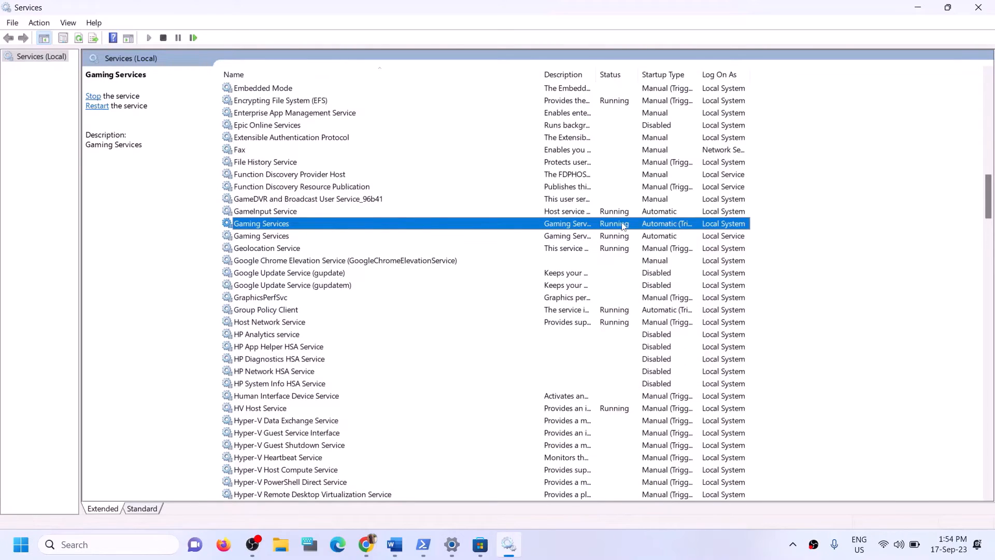
Stop both Gaming Services entries in the services list, one after the other
{"action": "left_click", "coordinate": [620, 240]}
{"action": "left_click", "coordinate": [614, 227]}
{"action": "right_click", "coordinate": [613, 226]}
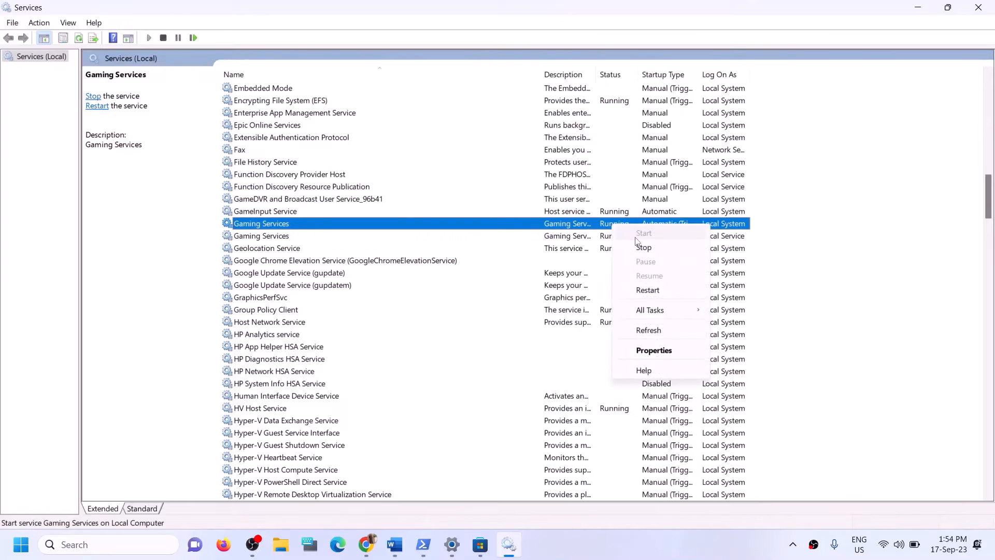
{"action": "left_click", "coordinate": [643, 247]}
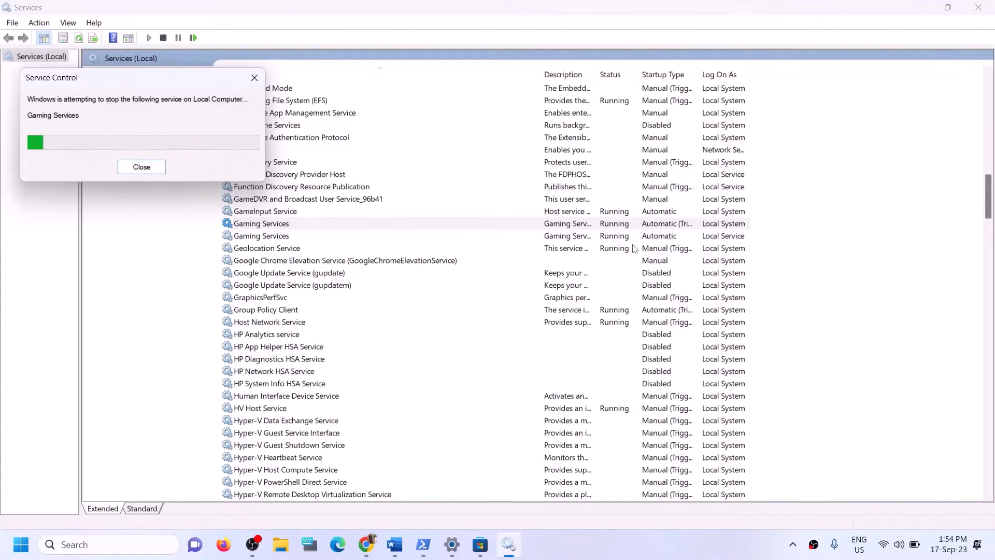
{"action": "left_click", "coordinate": [581, 237]}
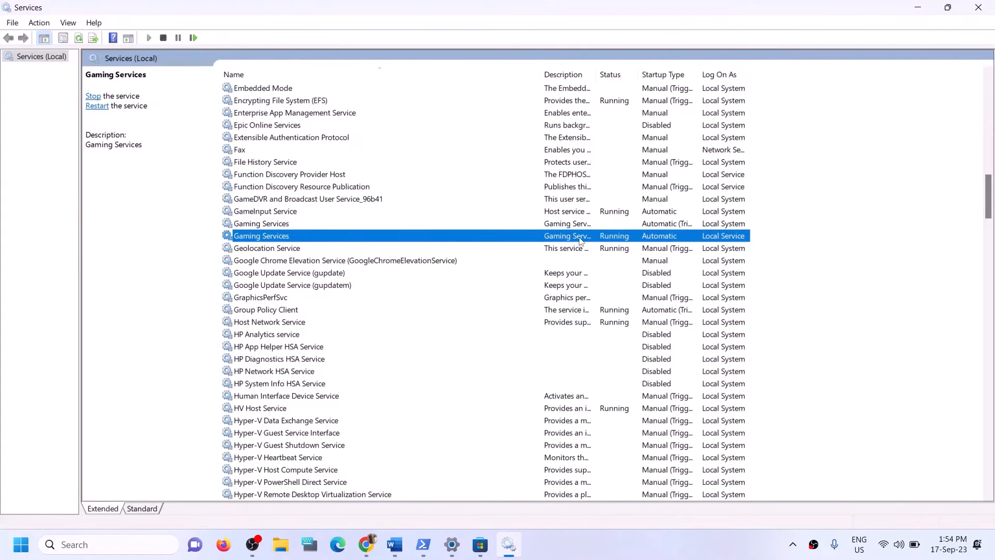
{"action": "right_click", "coordinate": [581, 240]}
{"action": "left_click", "coordinate": [625, 259]}
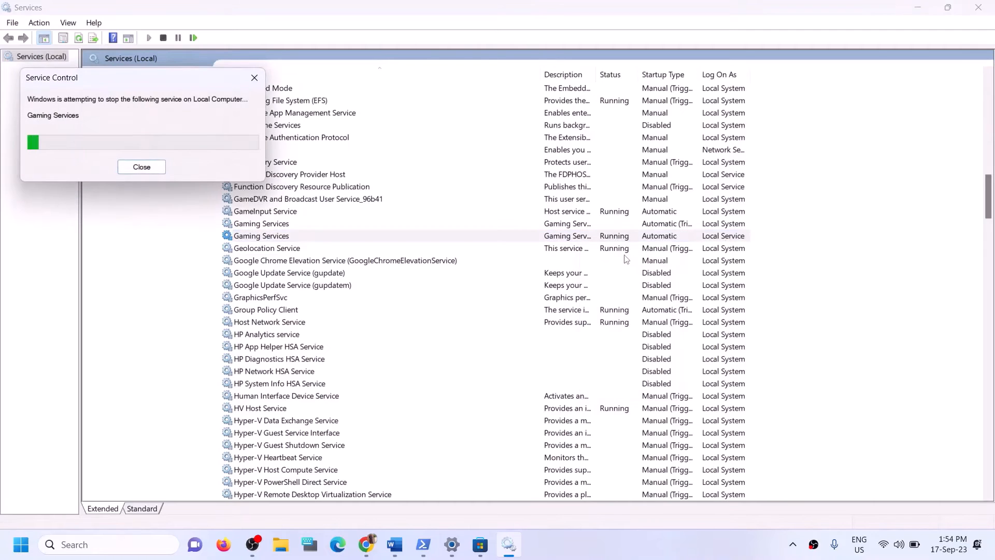
{"action": "left_click", "coordinate": [548, 224]}
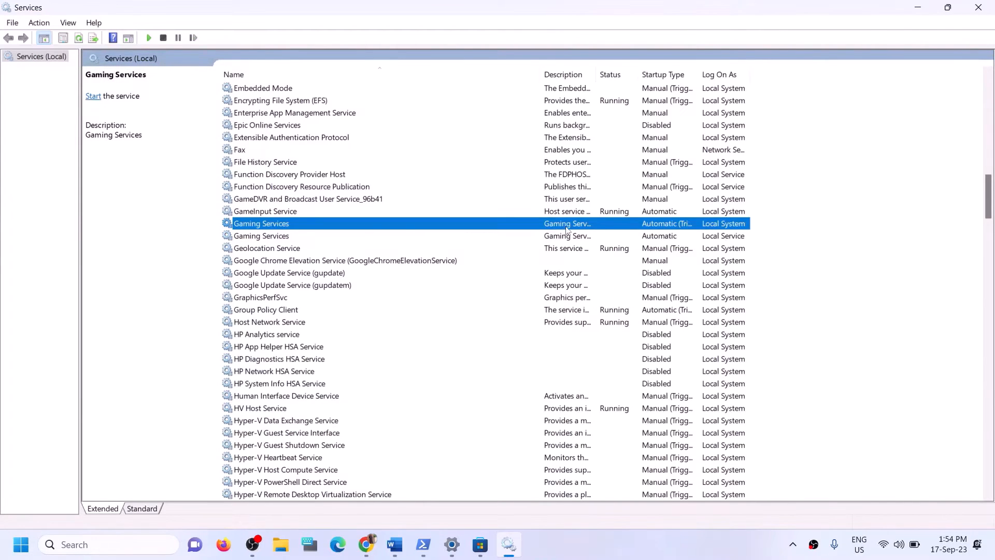
{"action": "right_click", "coordinate": [567, 224]}
{"action": "left_click", "coordinate": [278, 237]}
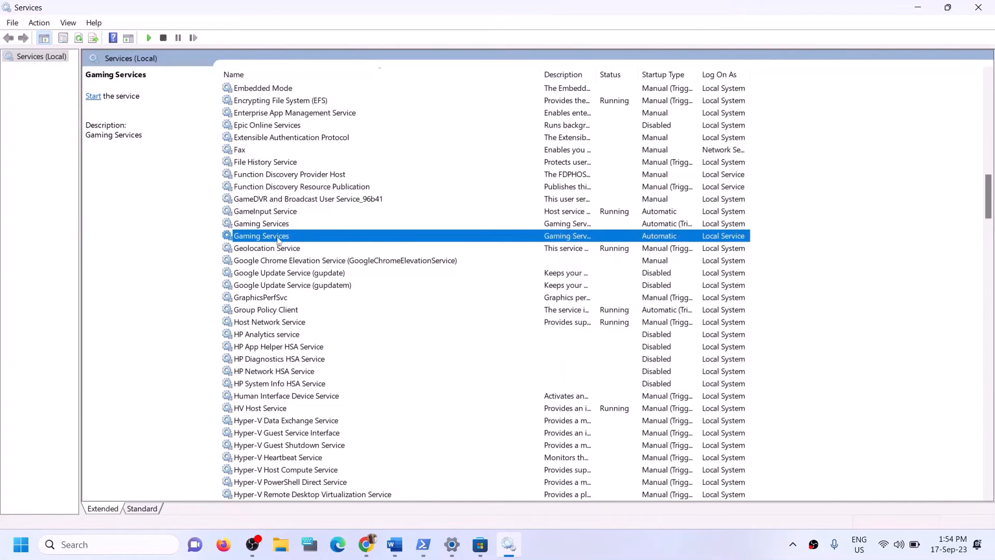
{"action": "left_click", "coordinate": [279, 228]}
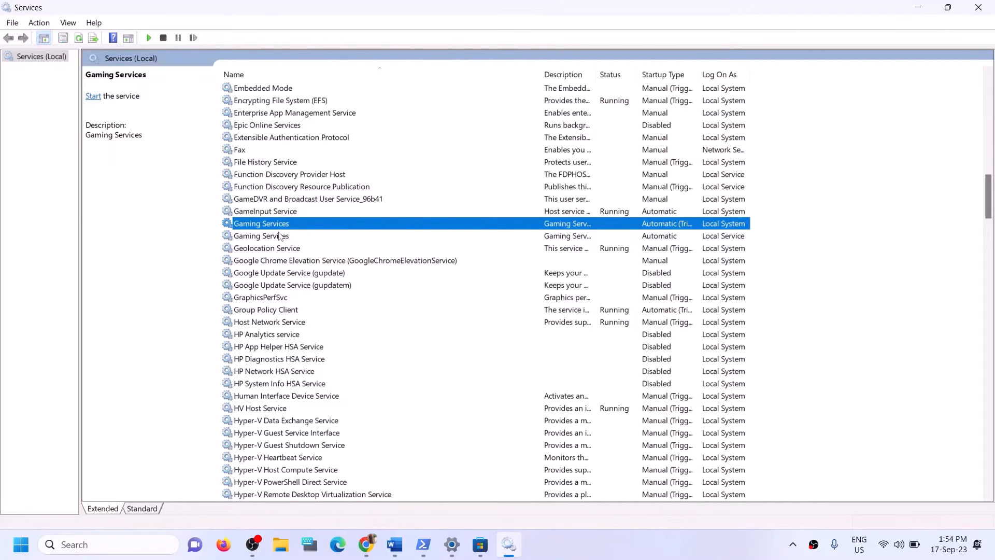
{"action": "left_click", "coordinate": [279, 237]}
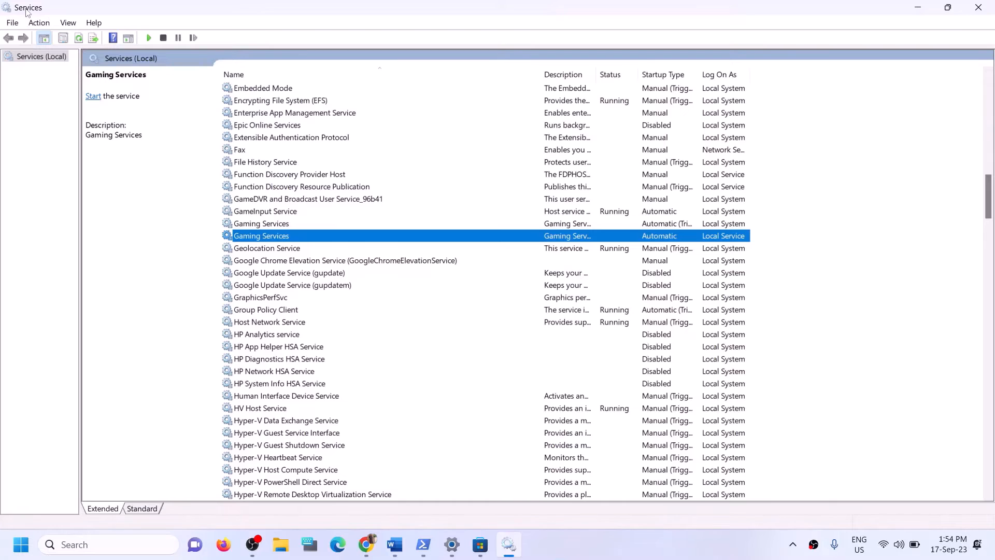
Start both Gaming Services entries again, first the Local System one and then the Local Service one
{"action": "left_click", "coordinate": [556, 226]}
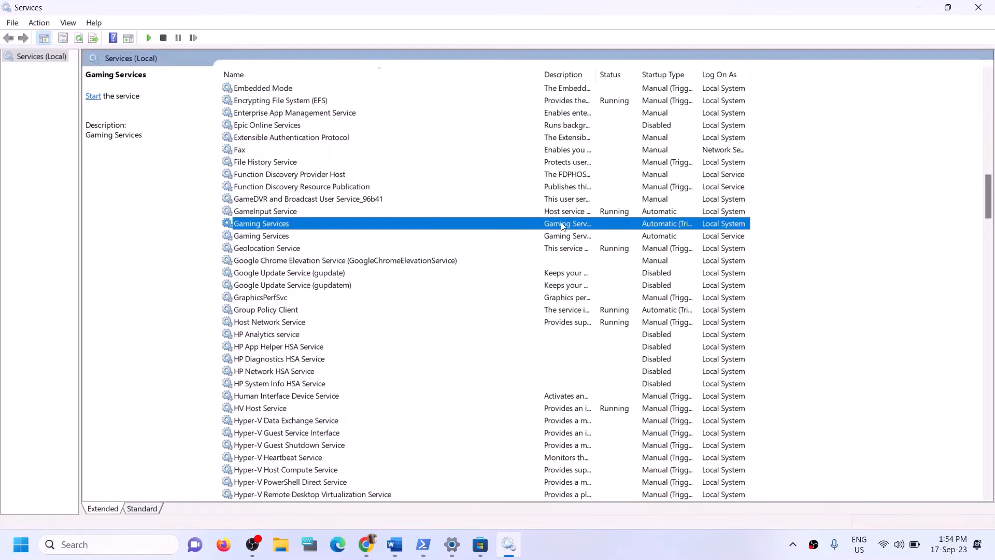
{"action": "right_click", "coordinate": [561, 223]}
{"action": "left_click", "coordinate": [592, 232]}
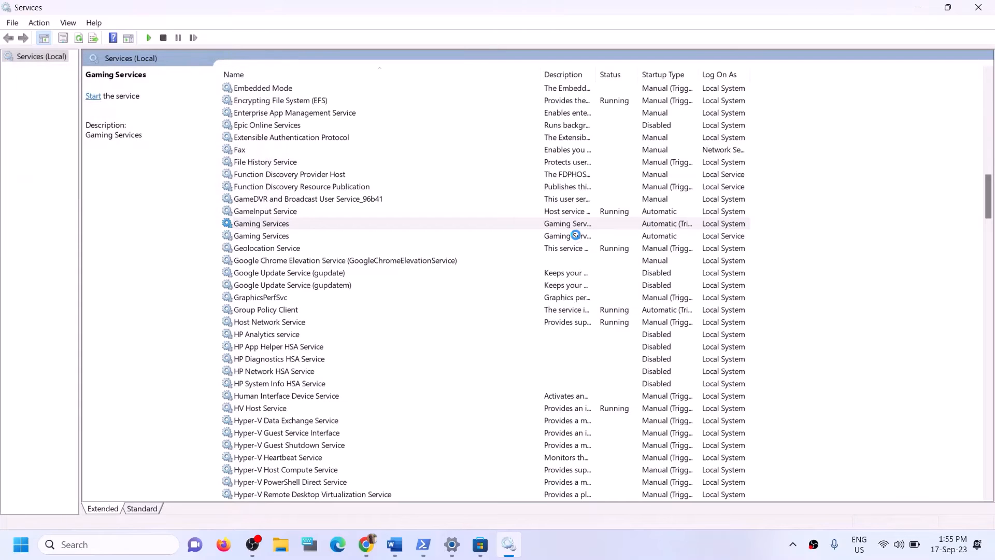
{"action": "right_click", "coordinate": [575, 238]}
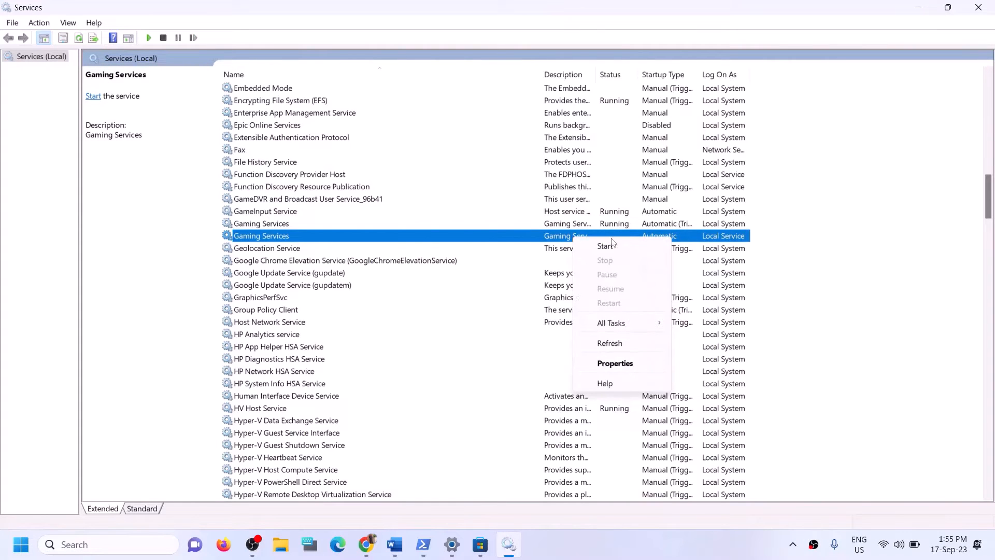
{"action": "left_click", "coordinate": [610, 245]}
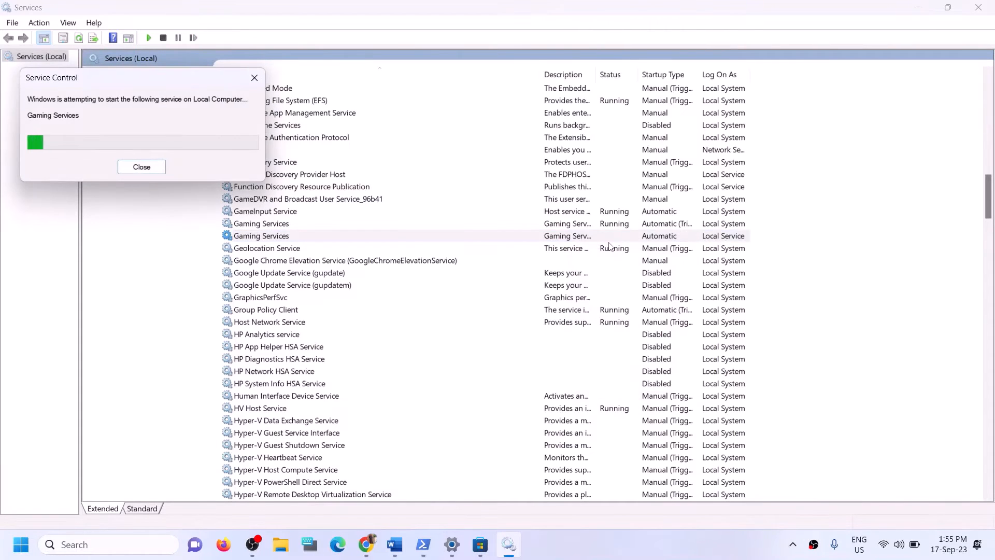
Set the Microsoft Store Install Service's startup type to Automatic, confirm its properties, and close the Services window
{"action": "left_click", "coordinate": [347, 224]}
{"action": "key", "text": "m"}
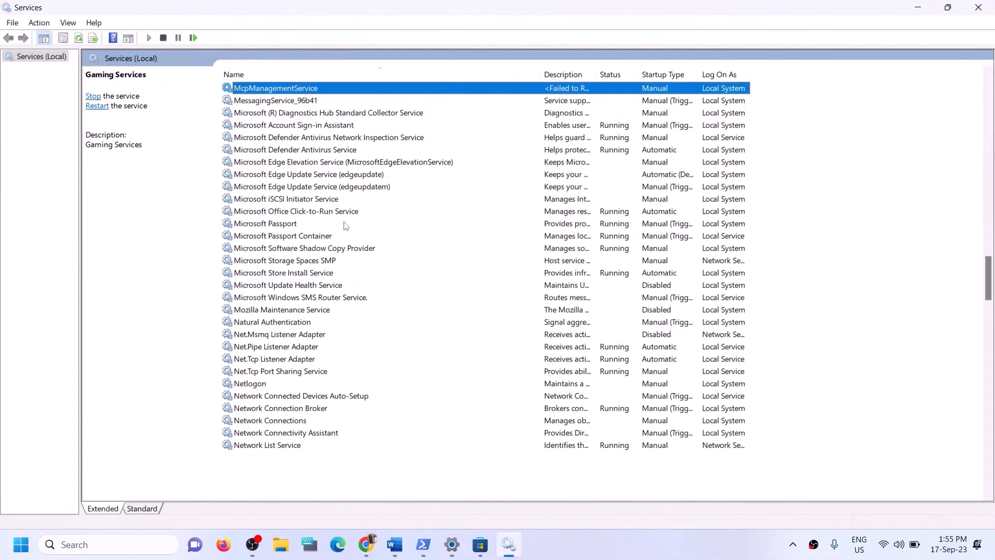
{"action": "left_click", "coordinate": [401, 275]}
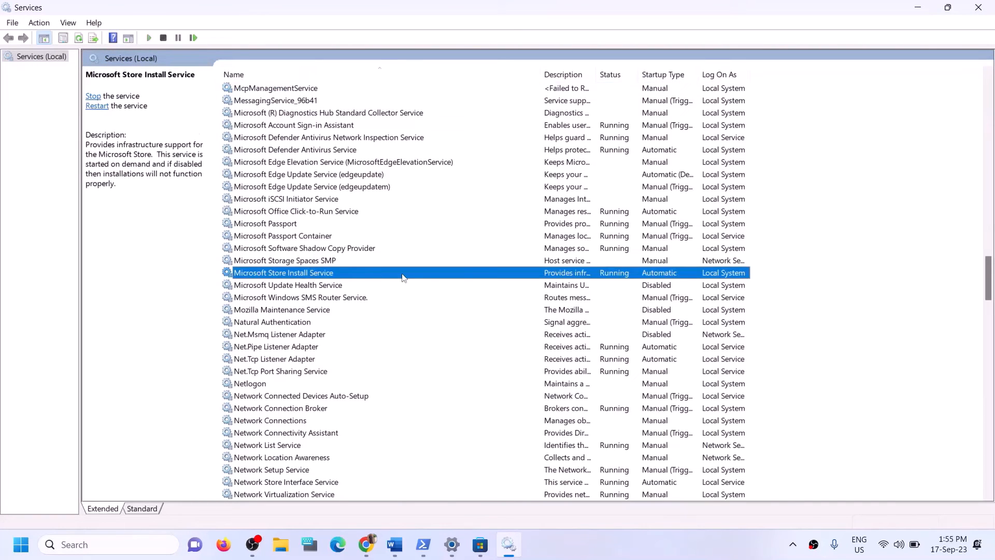
{"action": "double_click", "coordinate": [403, 278]}
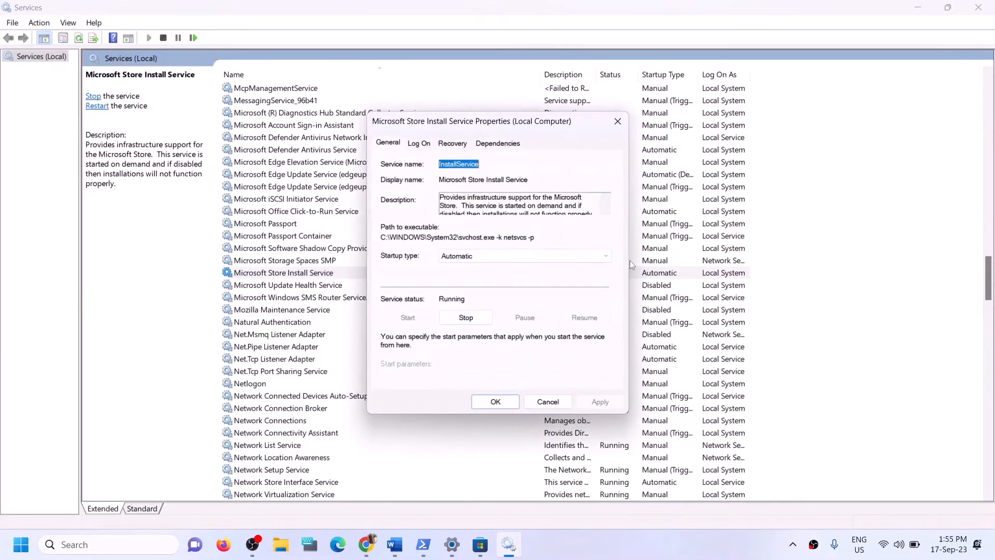
{"action": "left_click", "coordinate": [482, 256]}
{"action": "left_click", "coordinate": [476, 279]}
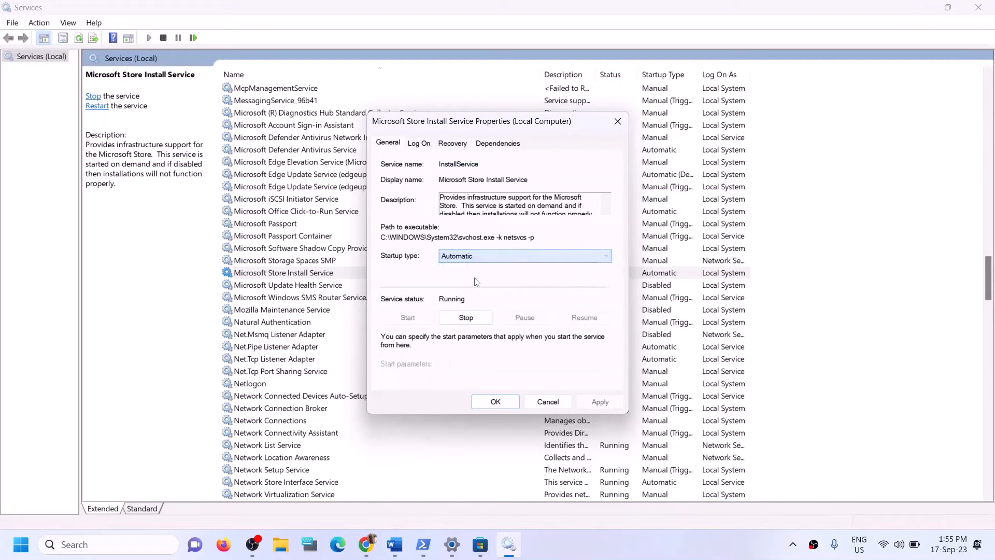
{"action": "left_click", "coordinate": [588, 406]}
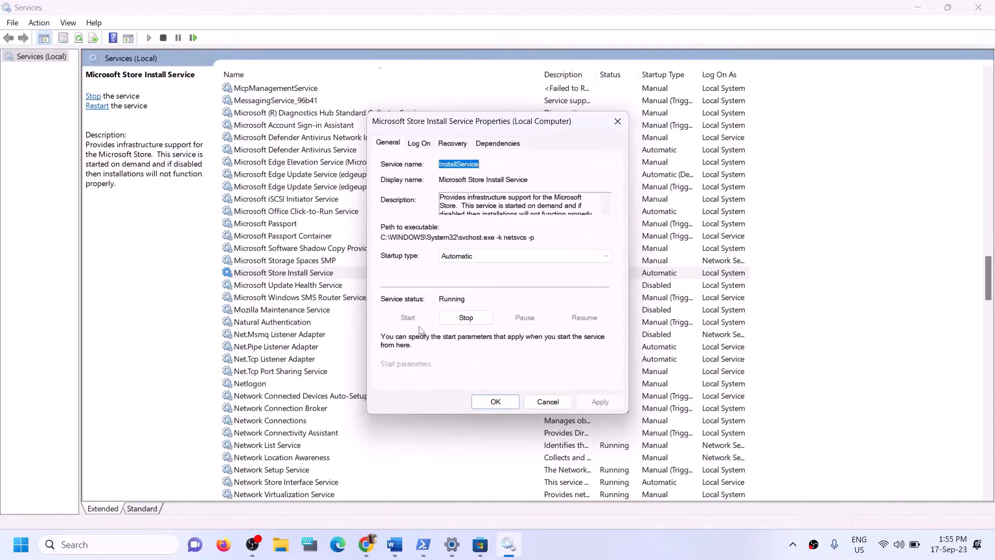
{"action": "left_click", "coordinate": [503, 402]}
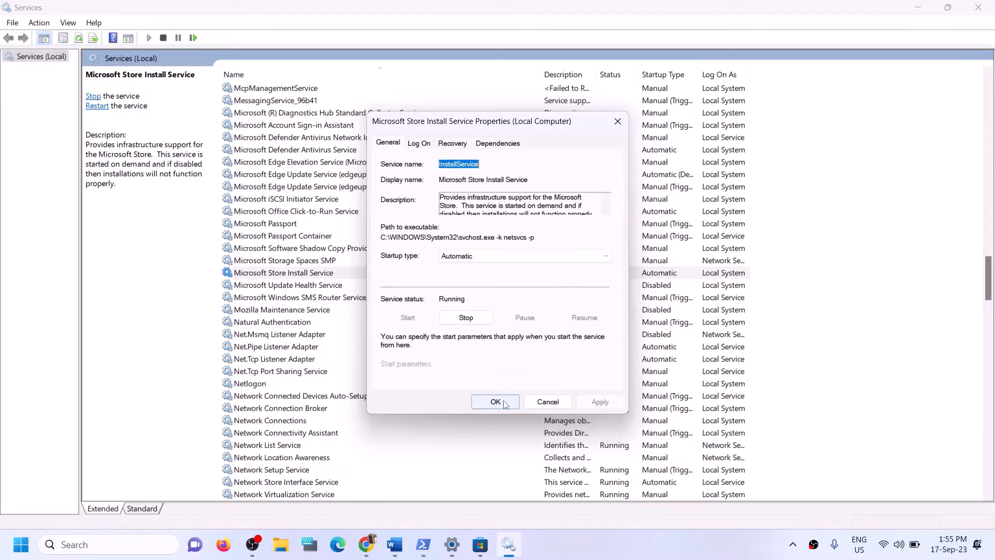
{"action": "left_click", "coordinate": [978, 9]}
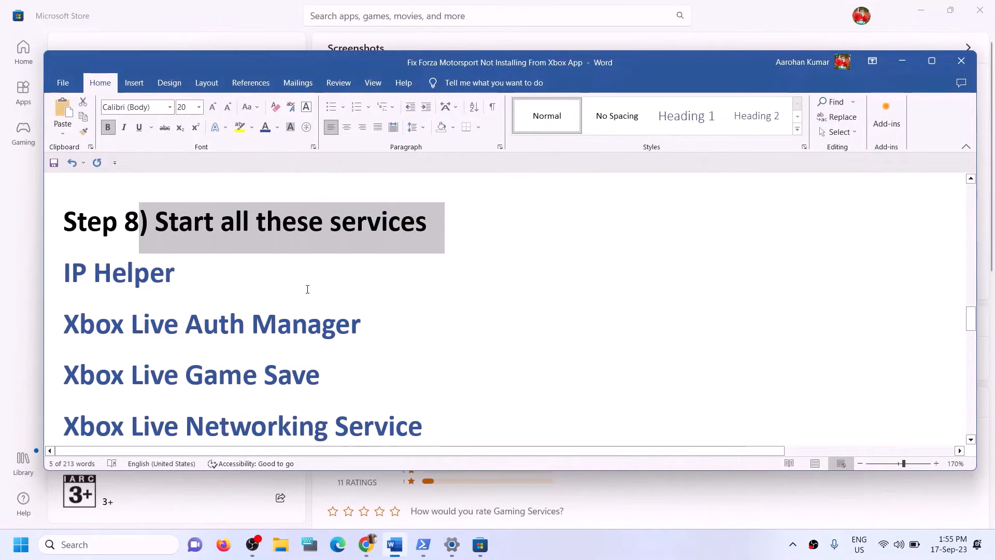
Highlight Step 9 in the Word notes, check for Windows updates in Settings, and close Settings
{"action": "scroll", "coordinate": [324, 292], "scroll_direction": "down", "scroll_amount": 10}
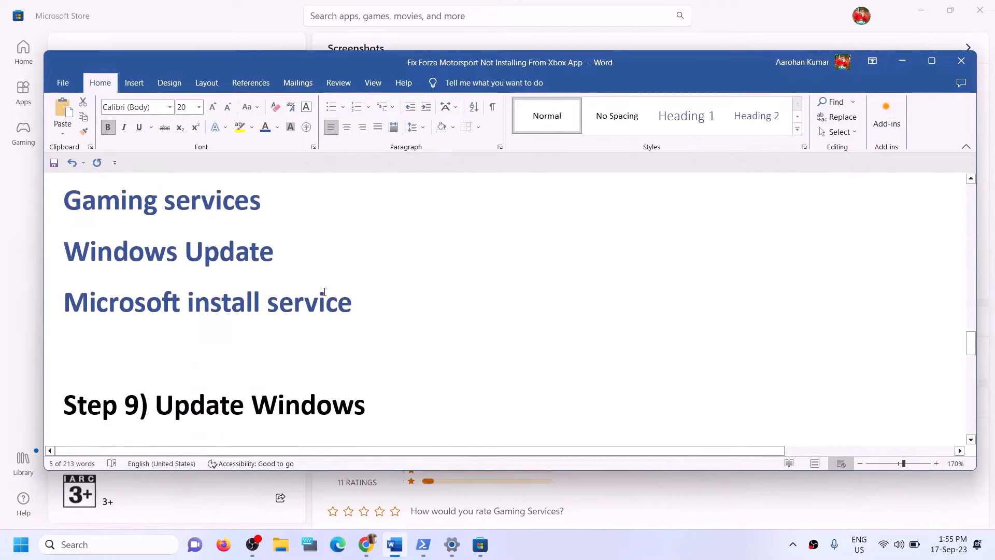
{"action": "scroll", "coordinate": [290, 316], "scroll_direction": "up", "scroll_amount": 1}
{"action": "left_click_drag", "start_coordinate": [194, 361], "coordinate": [451, 358]}
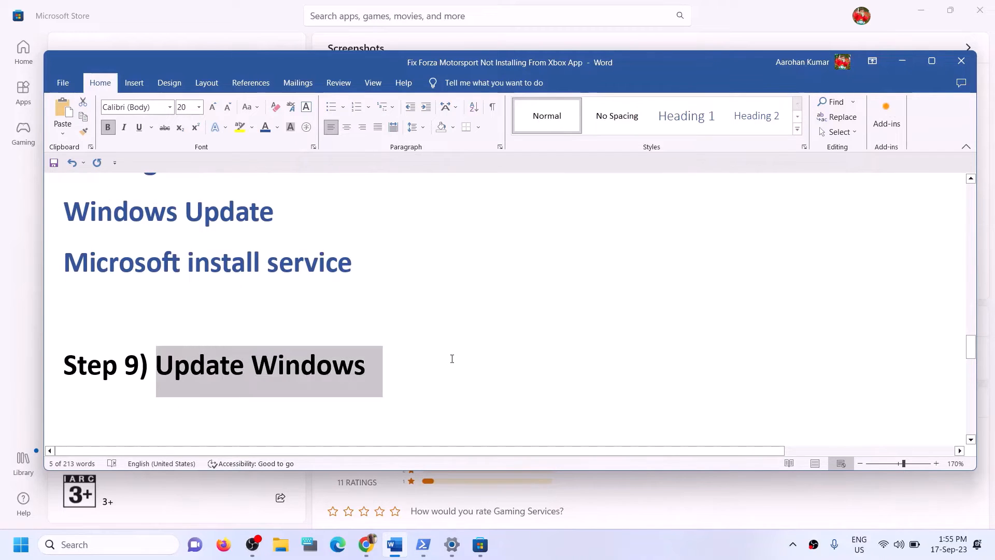
{"action": "key", "text": "alt+Tab"}
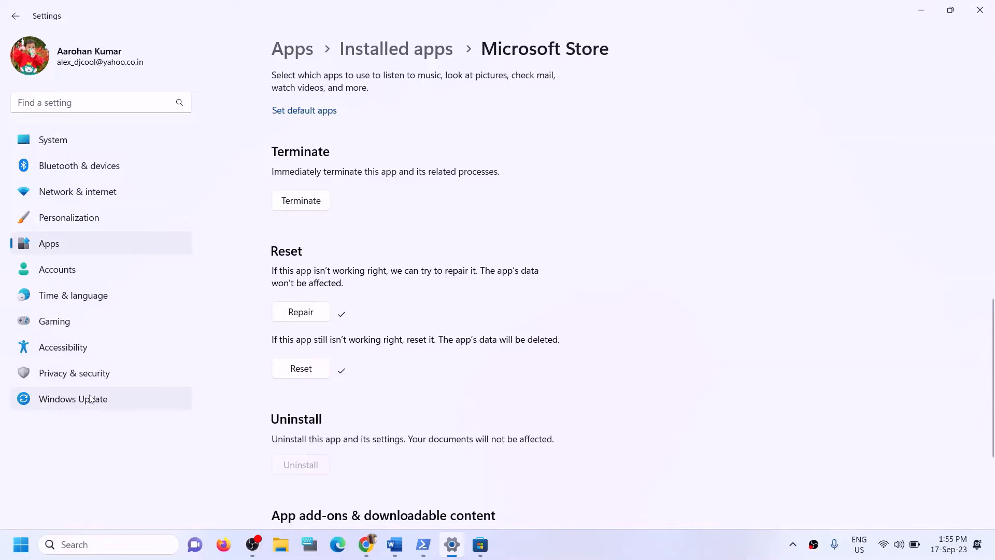
{"action": "left_click", "coordinate": [72, 399]}
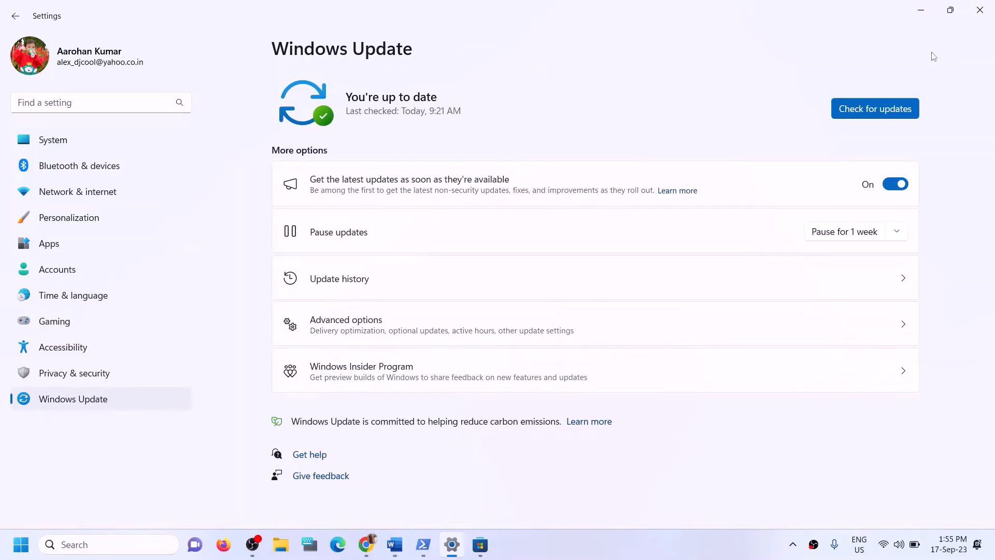
{"action": "left_click", "coordinate": [878, 109]}
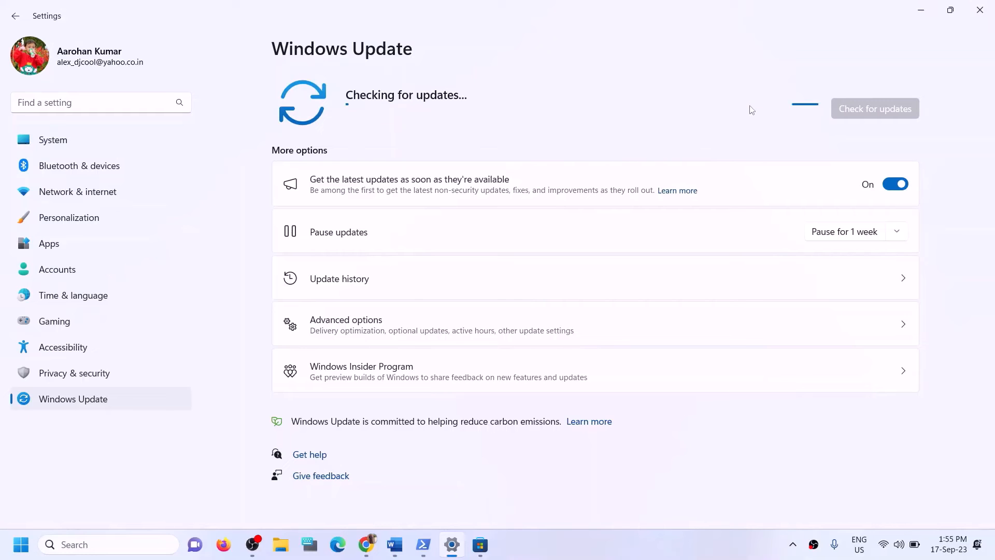
{"action": "left_click", "coordinate": [988, 19]}
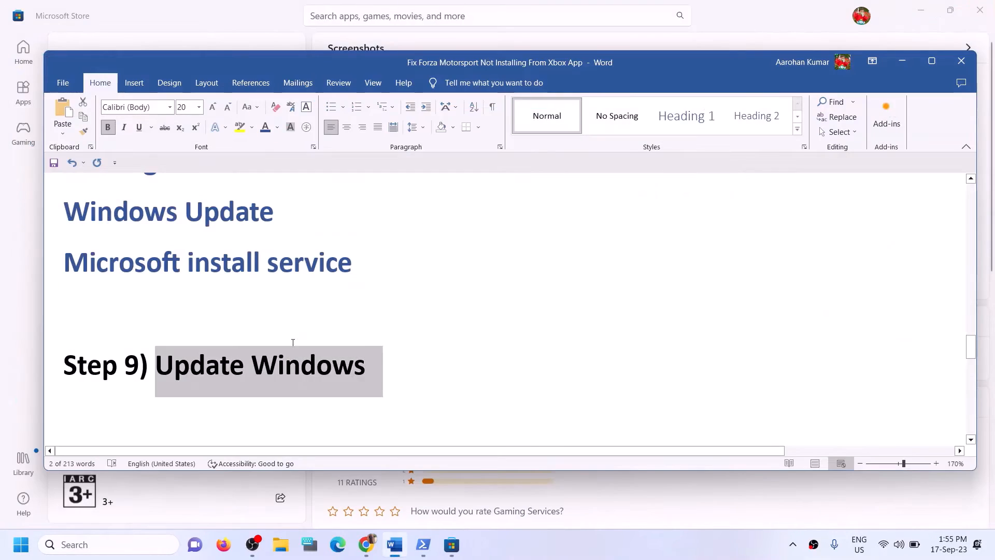
Copy the WSRESET command from Step 10 of the notes and run it from Windows search
{"action": "scroll", "coordinate": [293, 342], "scroll_direction": "down", "scroll_amount": 4}
{"action": "scroll", "coordinate": [287, 308], "scroll_direction": "up", "scroll_amount": 1}
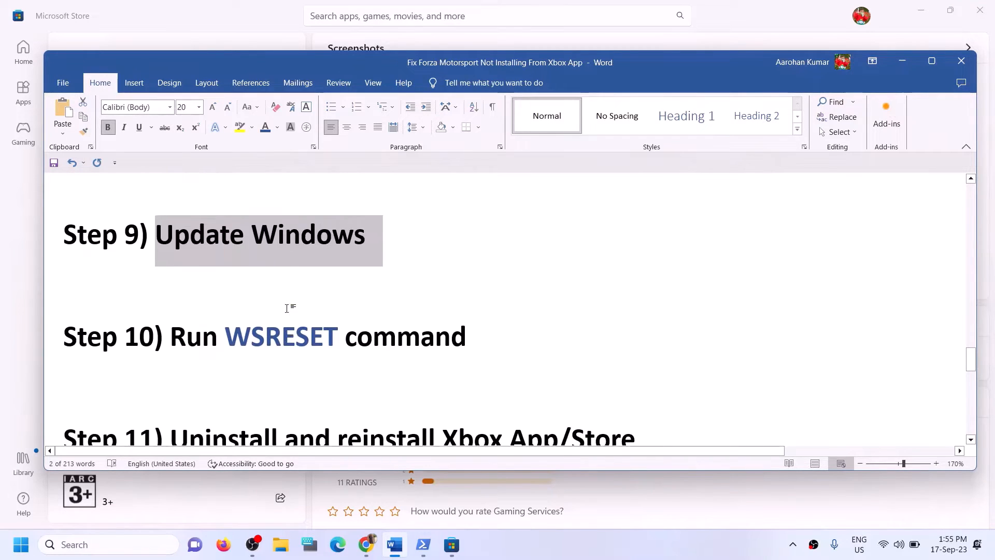
{"action": "double_click", "coordinate": [282, 362]}
{"action": "key", "text": "ctrl+c"}
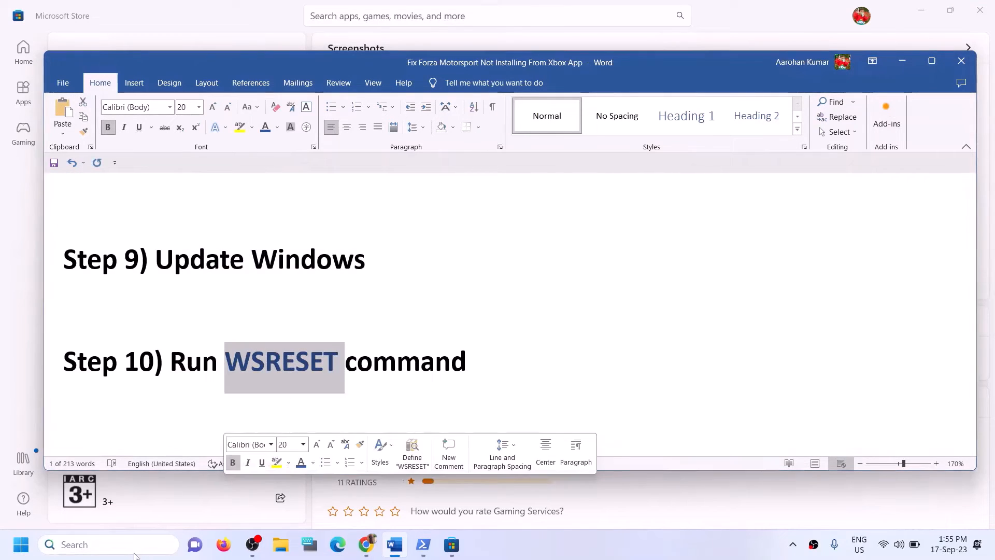
{"action": "left_click", "coordinate": [133, 554]}
{"action": "key", "text": "ctrl+v"}
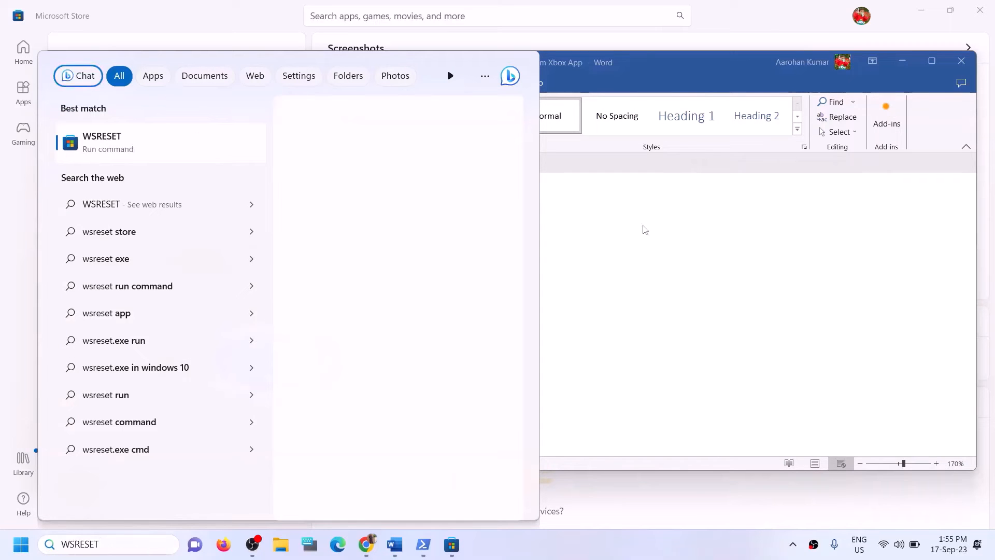
{"action": "key", "text": "Return"}
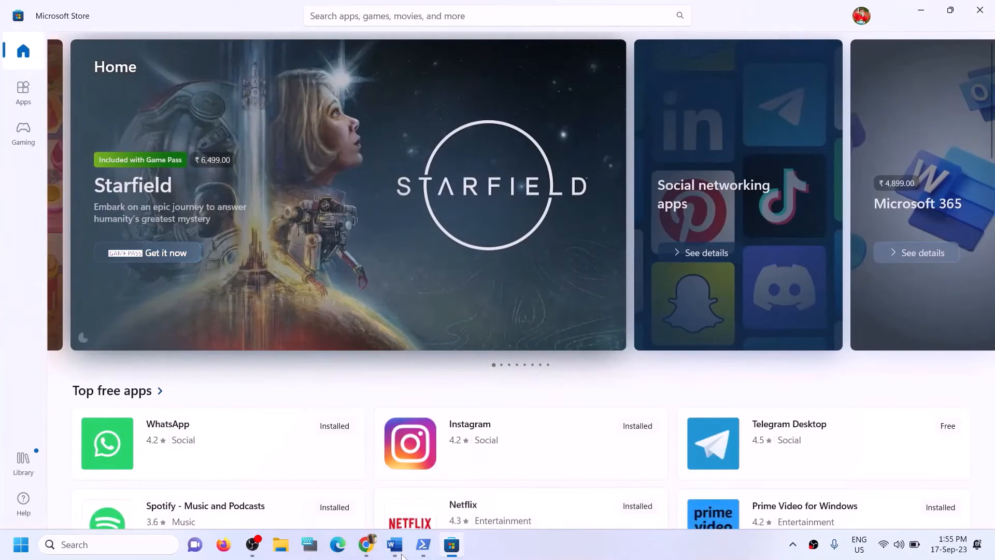
Return to the Word notes and highlight "reinstall Xbox App/Store" in the Step 11 heading
{"action": "left_click", "coordinate": [402, 554]}
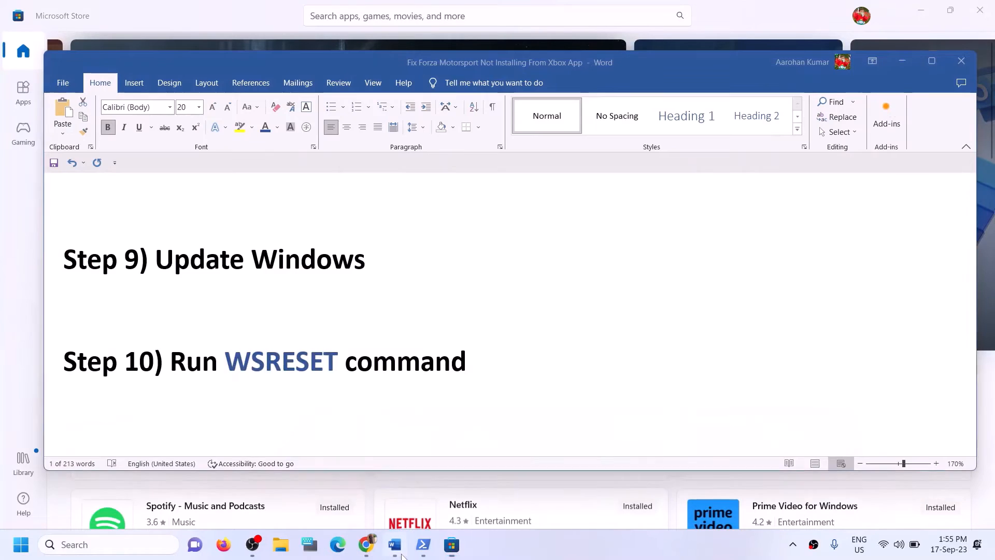
{"action": "double_click", "coordinate": [282, 373]}
{"action": "scroll", "coordinate": [282, 373], "scroll_direction": "down", "scroll_amount": 3}
{"action": "scroll", "coordinate": [283, 373], "scroll_direction": "down", "scroll_amount": 1}
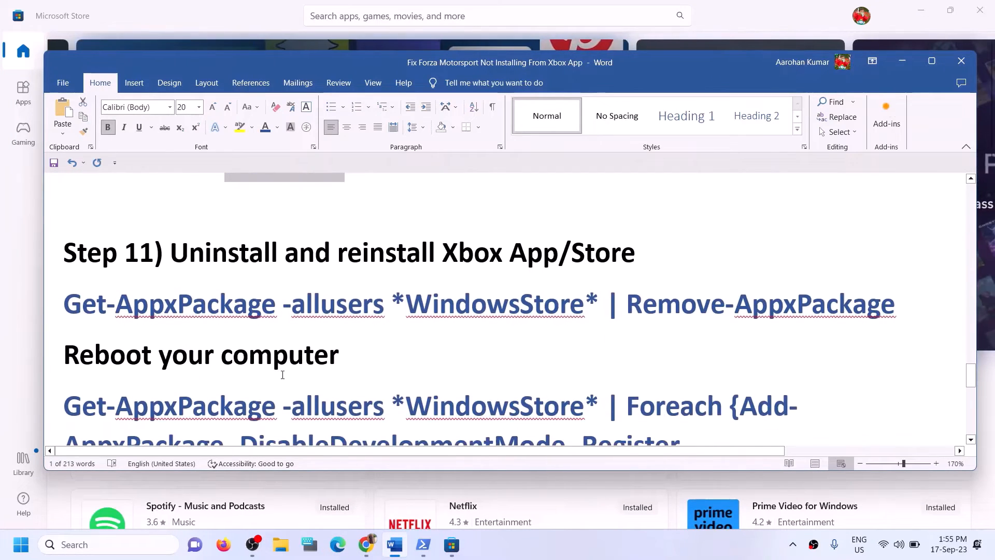
{"action": "left_click_drag", "start_coordinate": [579, 254], "coordinate": [338, 254]}
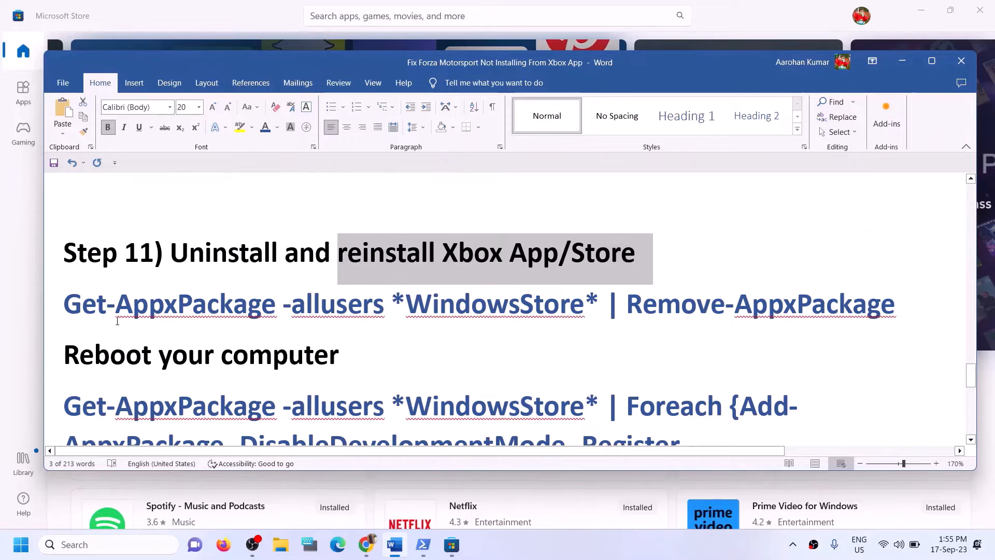
Find the Xbox app through Windows search and uninstall it
{"action": "left_click", "coordinate": [115, 305]}
{"action": "scroll", "coordinate": [462, 332], "scroll_direction": "down", "scroll_amount": 1}
{"action": "scroll", "coordinate": [461, 332], "scroll_direction": "up", "scroll_amount": 1}
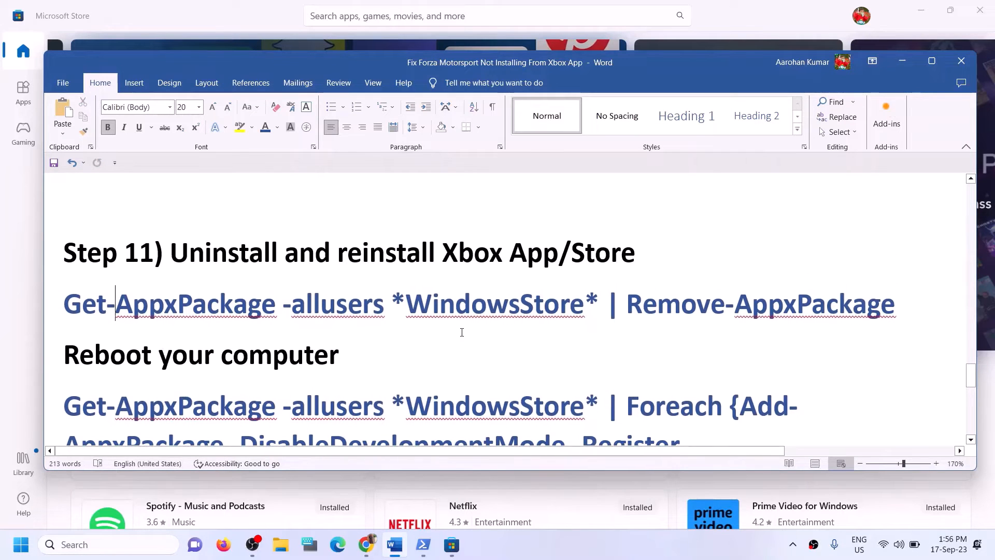
{"action": "left_click", "coordinate": [102, 545]}
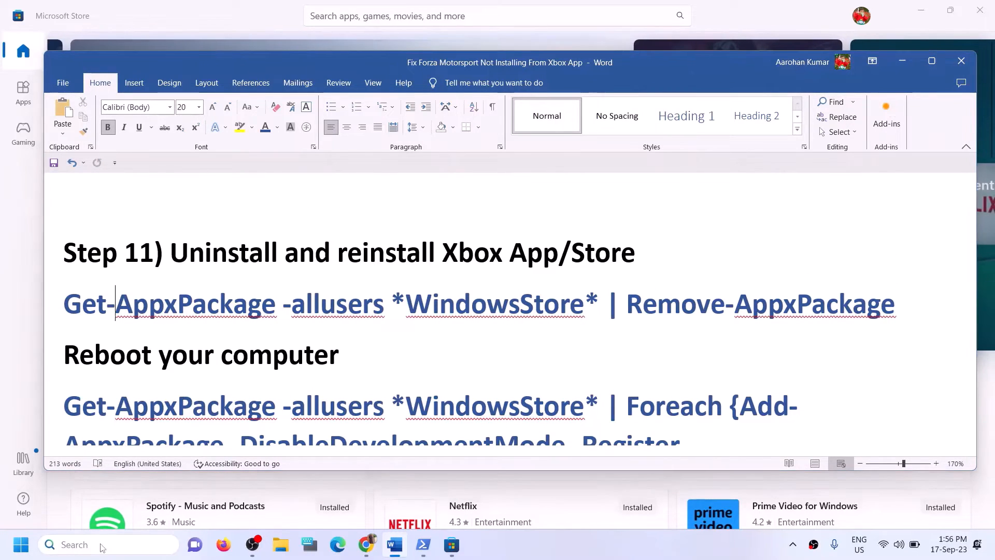
{"action": "type", "text": "xbox"}
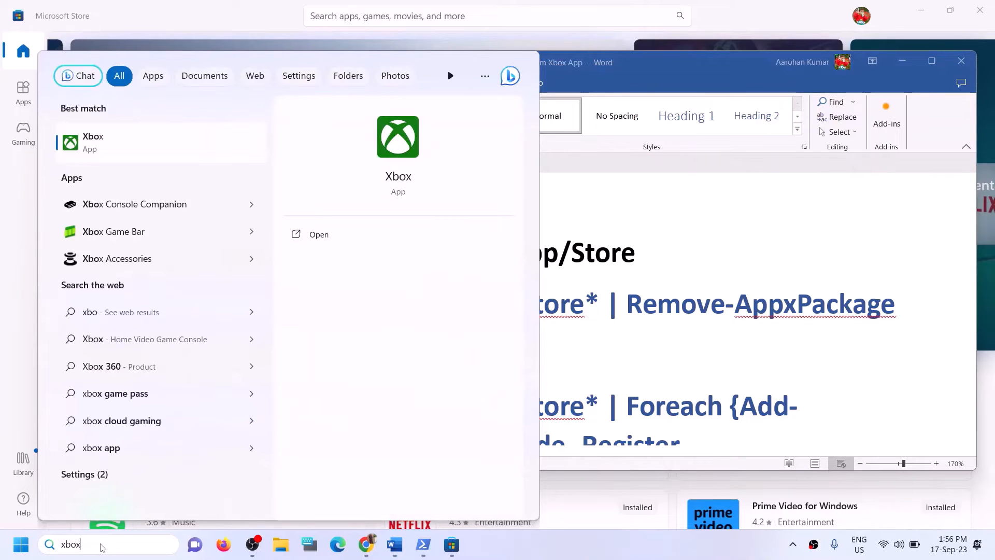
{"action": "right_click", "coordinate": [118, 154]}
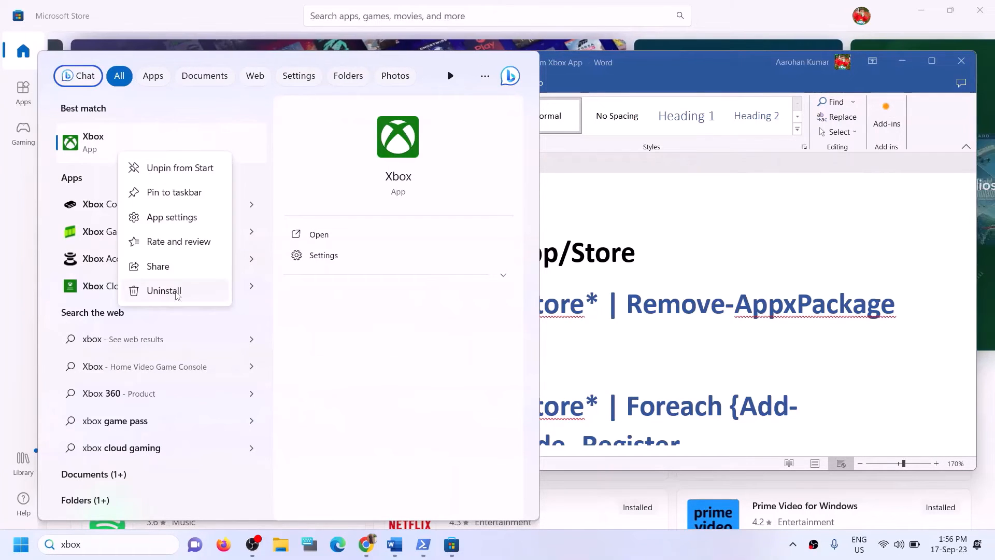
{"action": "left_click", "coordinate": [177, 295]}
{"action": "left_click", "coordinate": [210, 303]}
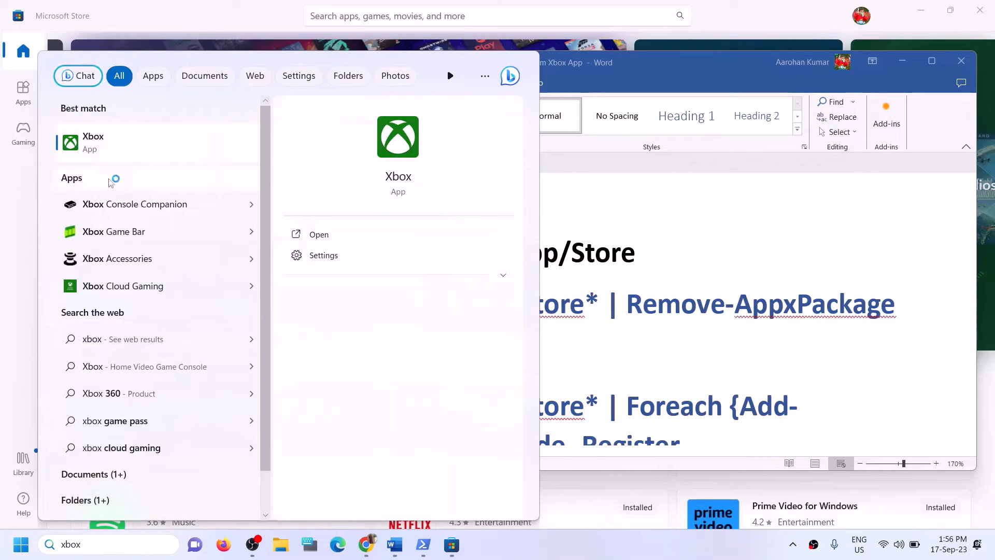
{"action": "left_click", "coordinate": [596, 238]}
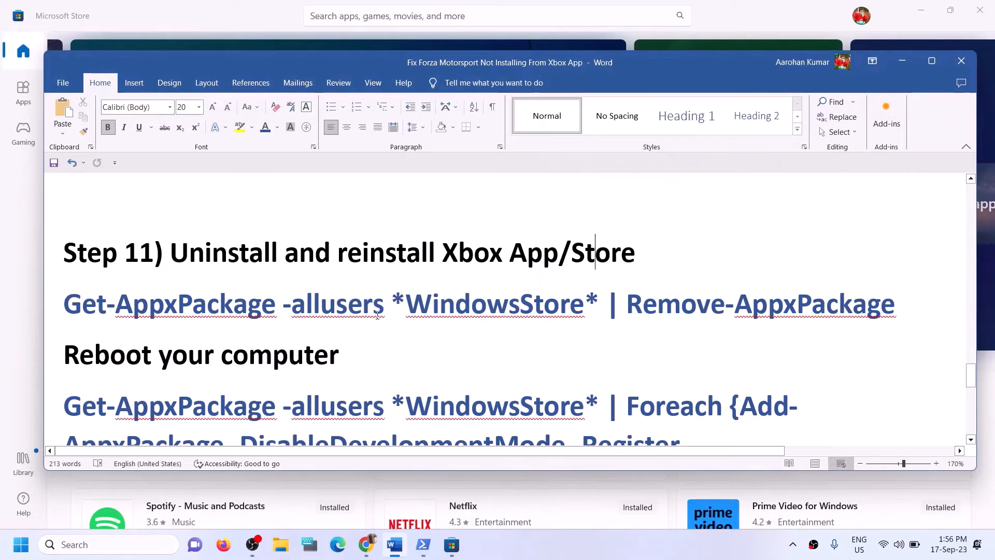
Copy the command "Get-AppxPackage -allusers *WindowsStore* | Remove-AppxPackage" from the Step 11 section of the document
{"action": "triple_click", "coordinate": [782, 305]}
{"action": "key", "text": "ctrl+c"}
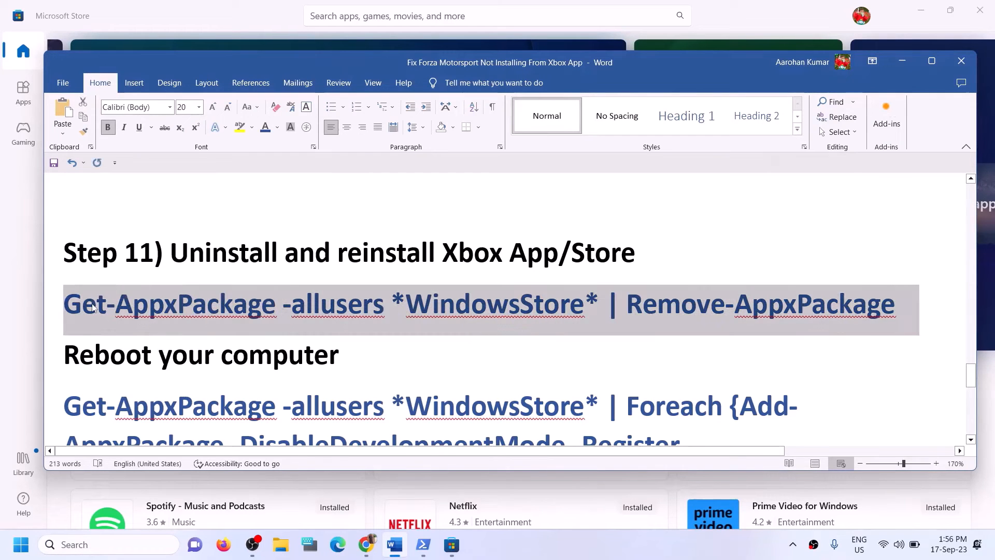
{"action": "right_click", "coordinate": [114, 306]}
{"action": "left_click", "coordinate": [158, 358]}
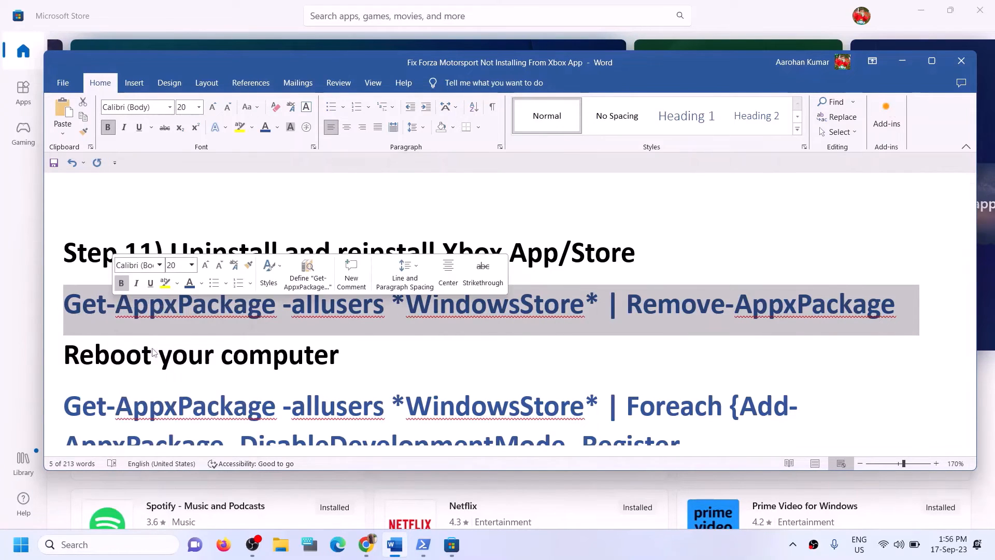
Open Windows PowerShell as administrator, allow it to make changes, and run the copied Remove-AppxPackage command for WindowsStore
{"action": "left_click", "coordinate": [136, 552]}
{"action": "type", "text": "powe"}
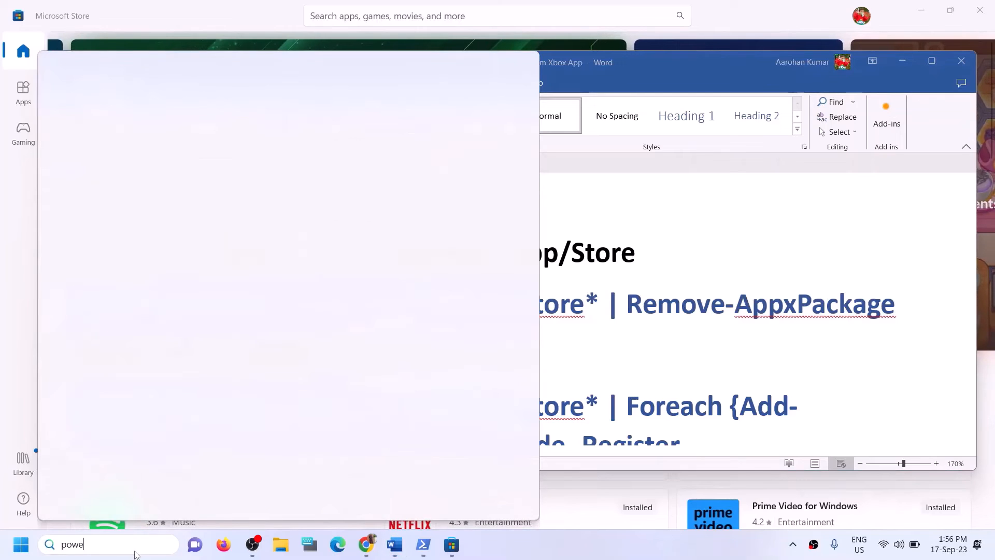
{"action": "type", "text": "rshell"}
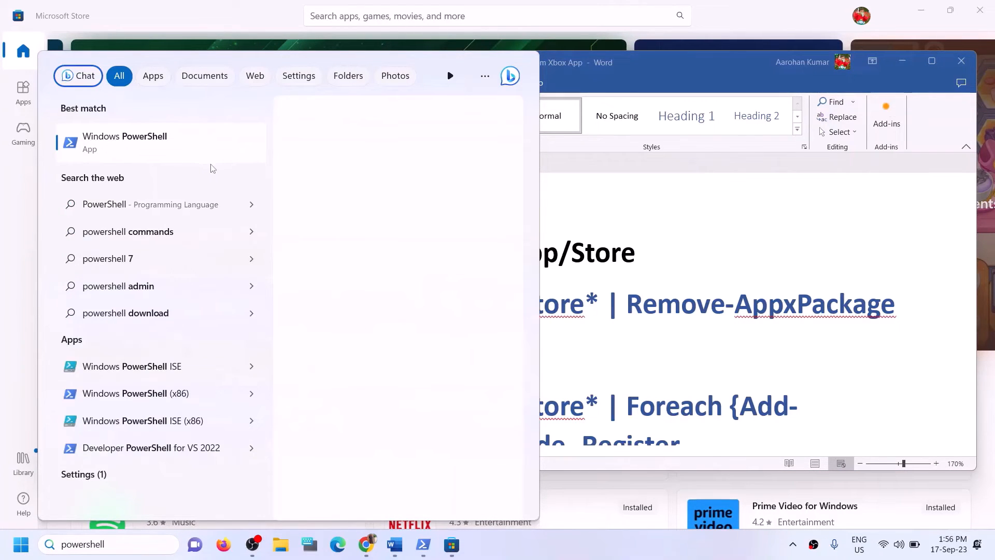
{"action": "right_click", "coordinate": [187, 148]}
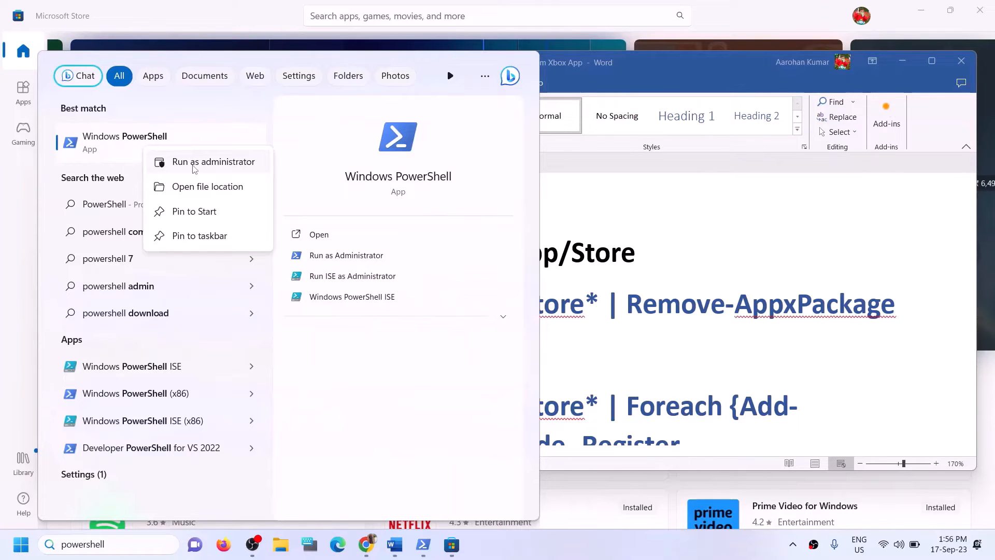
{"action": "left_click", "coordinate": [193, 163]}
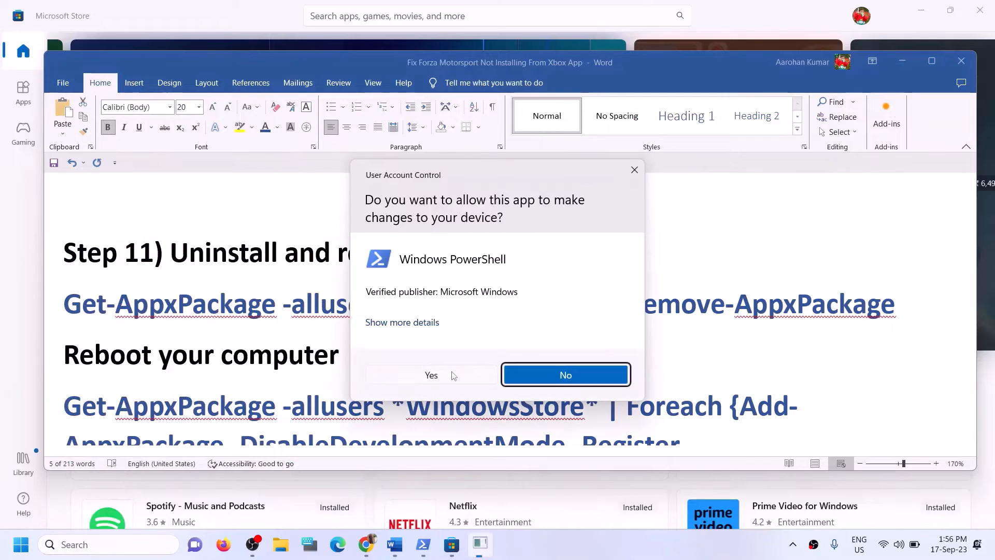
{"action": "left_click", "coordinate": [452, 375]}
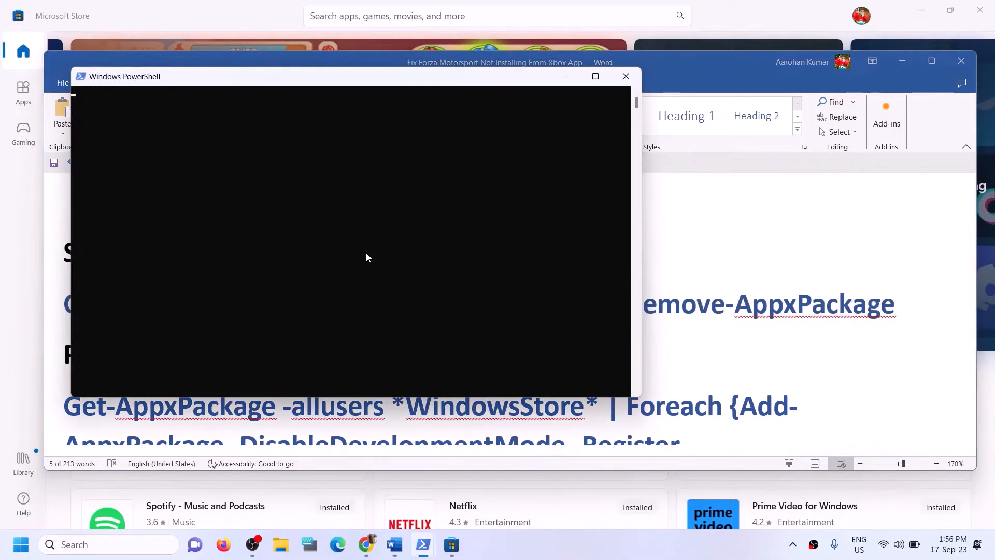
{"action": "key", "text": "ctrl+v"}
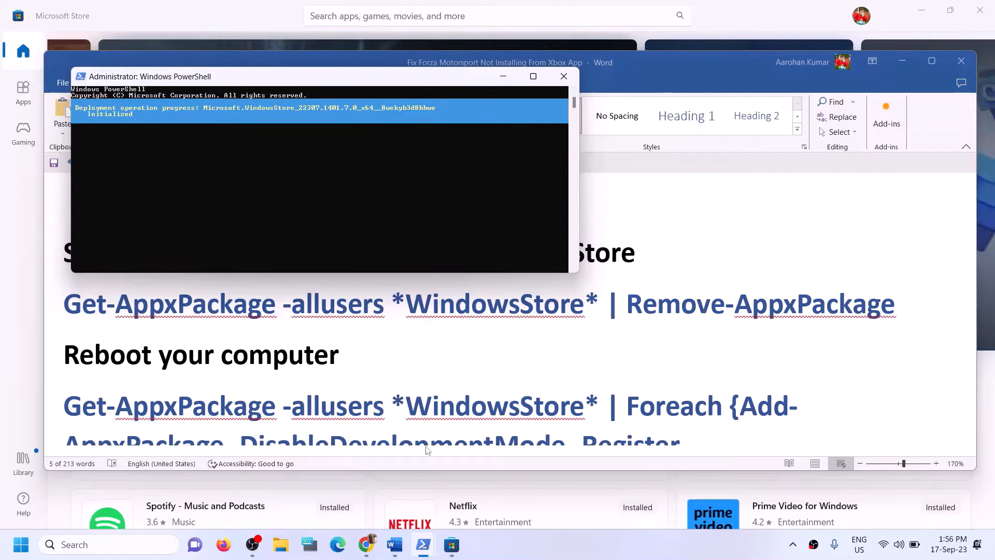
{"action": "left_click", "coordinate": [216, 15]}
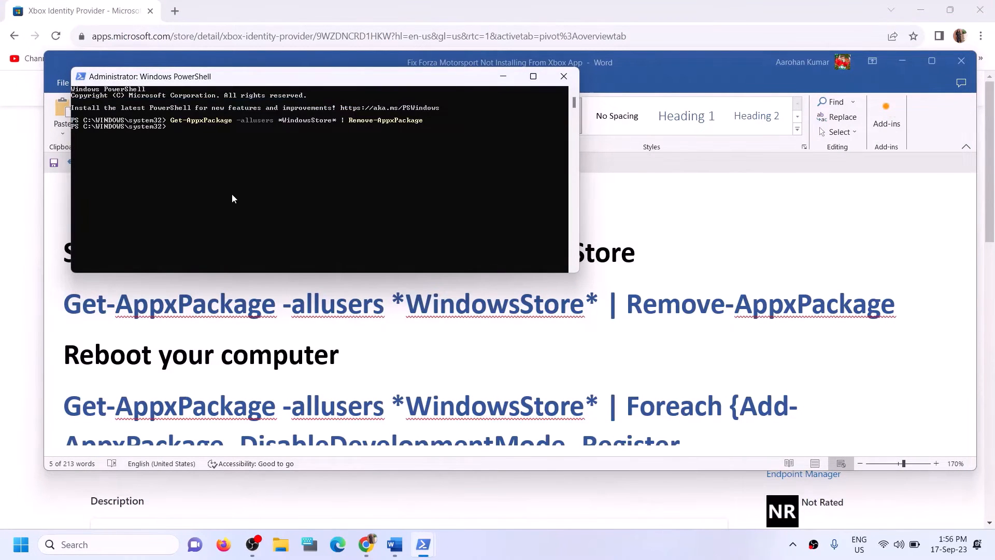
Copy the WindowsStore "Foreach {Add-AppxPackage -DisableDevelopmentMode -Register" command below "Reboot your computer" in Word, and return to the PowerShell window
{"action": "key", "text": "alt+Tab"}
{"action": "scroll", "coordinate": [346, 350], "scroll_direction": "down", "scroll_amount": 1}
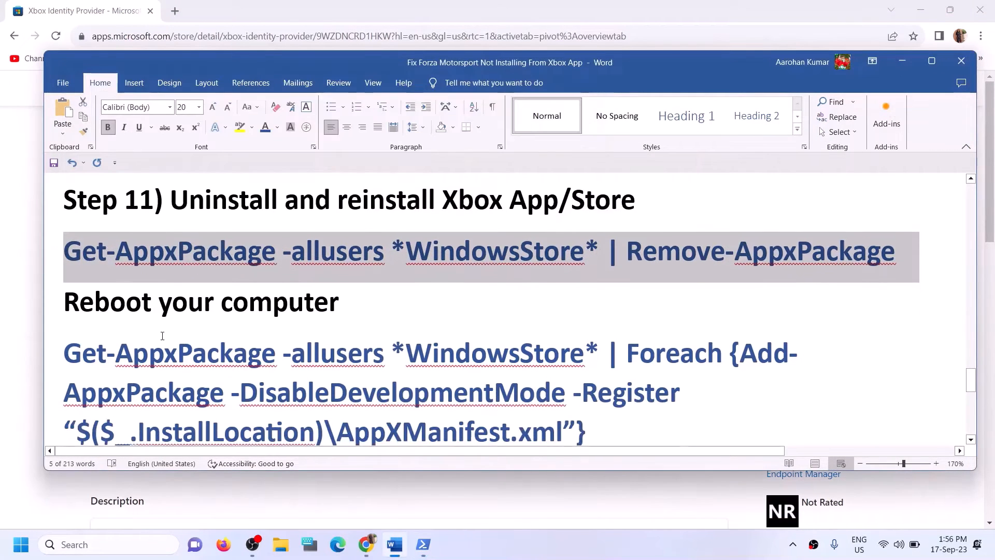
{"action": "left_click_drag", "start_coordinate": [89, 295], "coordinate": [366, 296]}
{"action": "scroll", "coordinate": [603, 379], "scroll_direction": "down", "scroll_amount": 1}
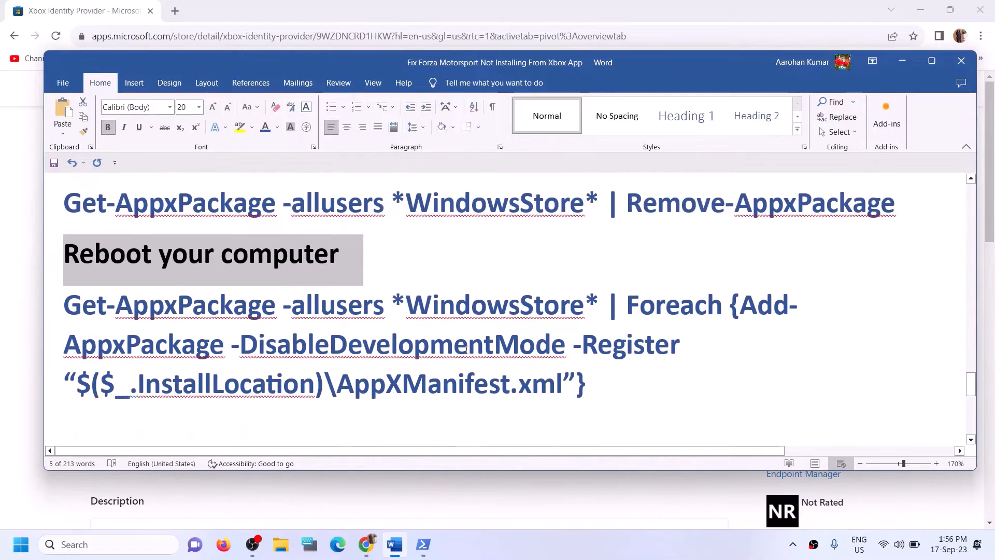
{"action": "left_click_drag", "start_coordinate": [604, 378], "coordinate": [91, 309]}
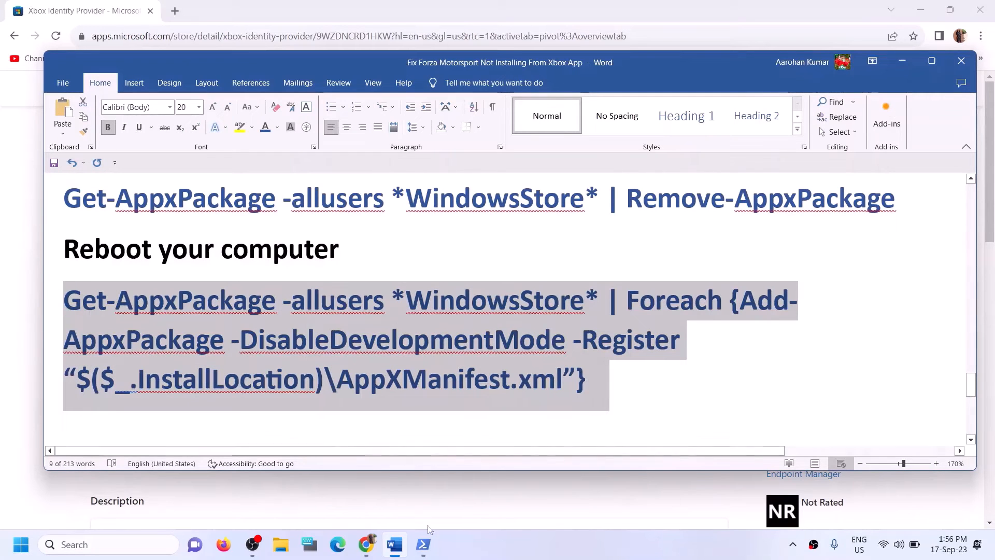
{"action": "mouse_move", "coordinate": [423, 544]}
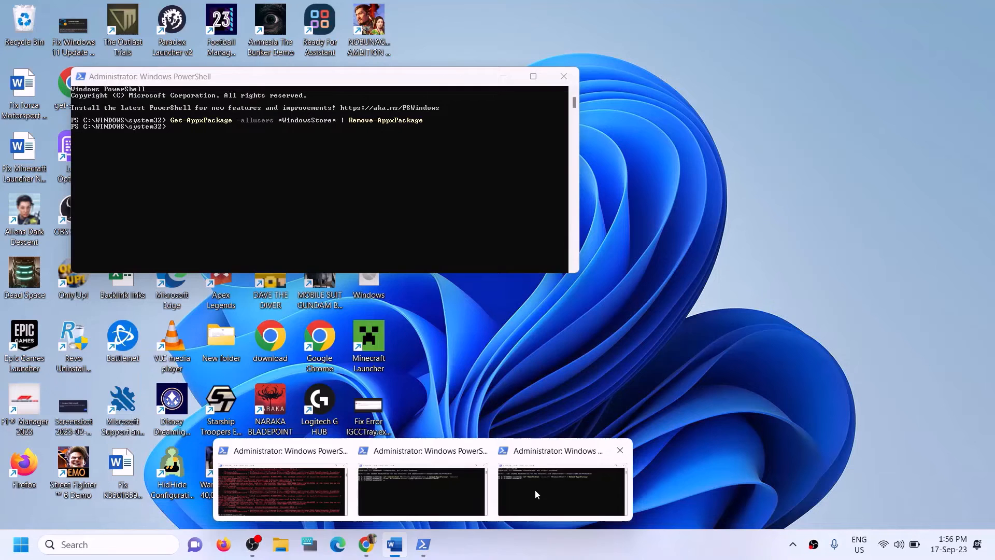
{"action": "left_click", "coordinate": [535, 490]}
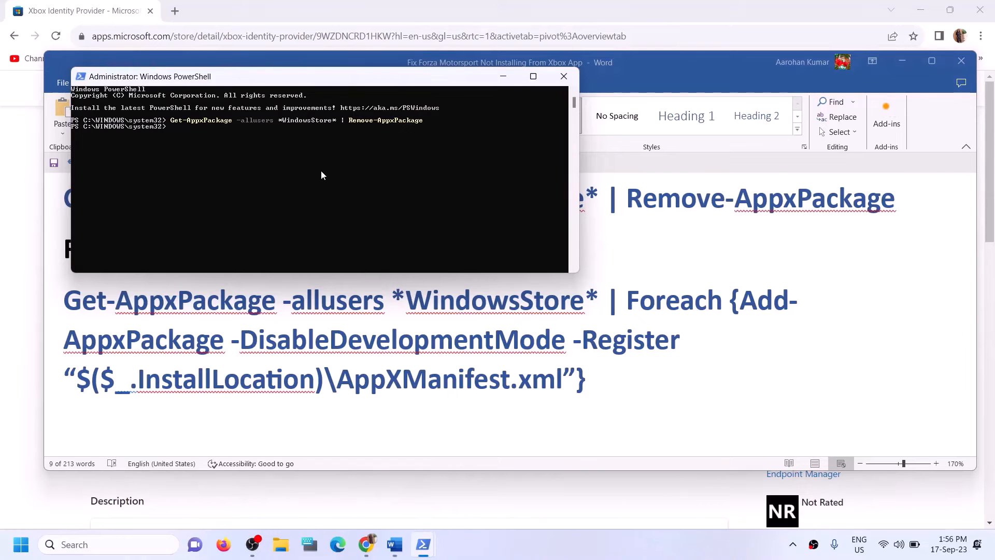
Run the copied Add-AppxPackage command in the administrator PowerShell window to register WindowsStore again
{"action": "left_click", "coordinate": [573, 349]}
{"action": "triple_click", "coordinate": [335, 252]}
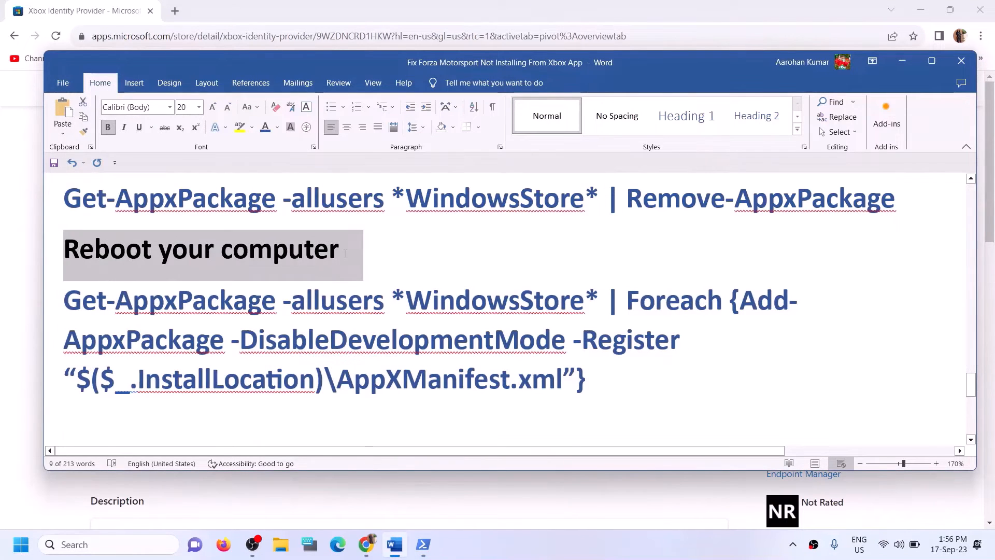
{"action": "mouse_move", "coordinate": [422, 544]}
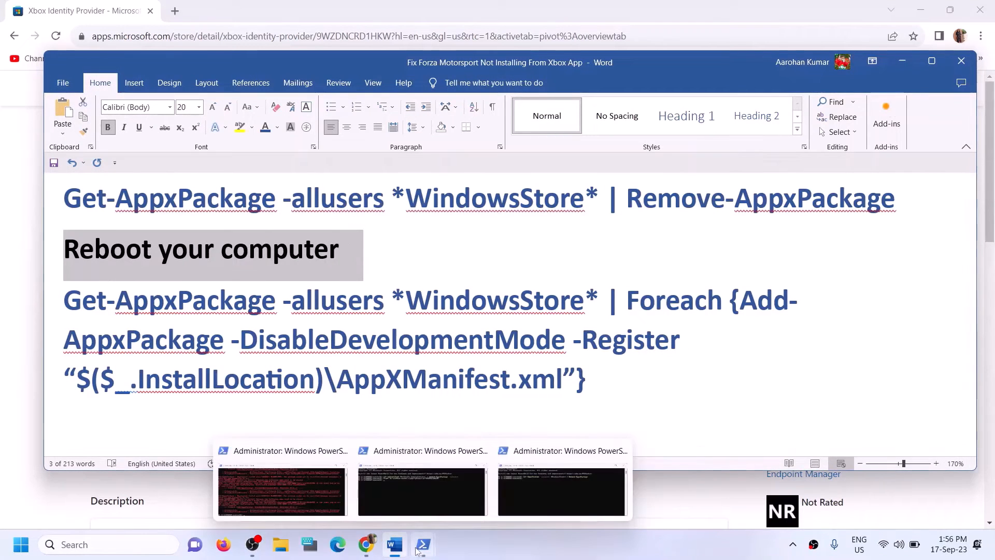
{"action": "left_click", "coordinate": [553, 503]}
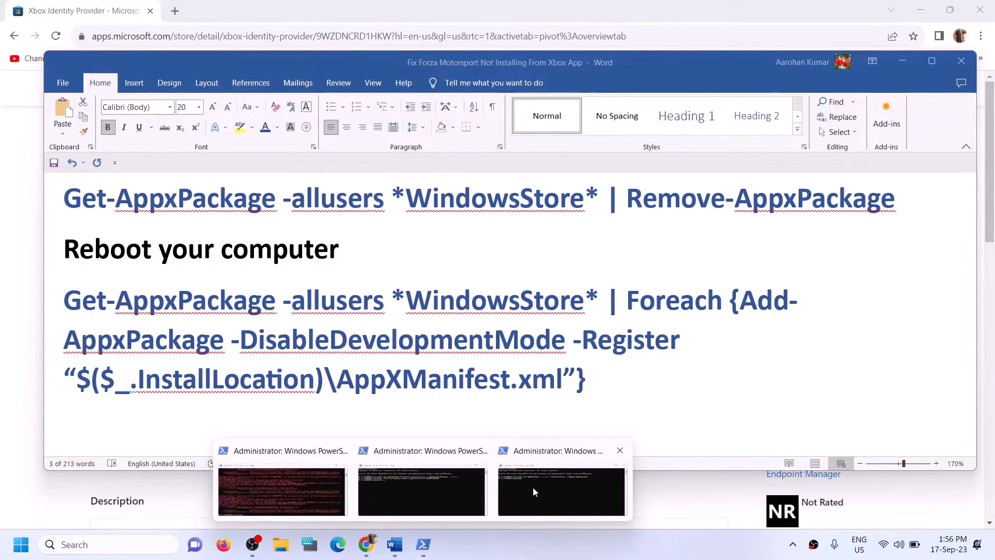
{"action": "left_click", "coordinate": [532, 487]}
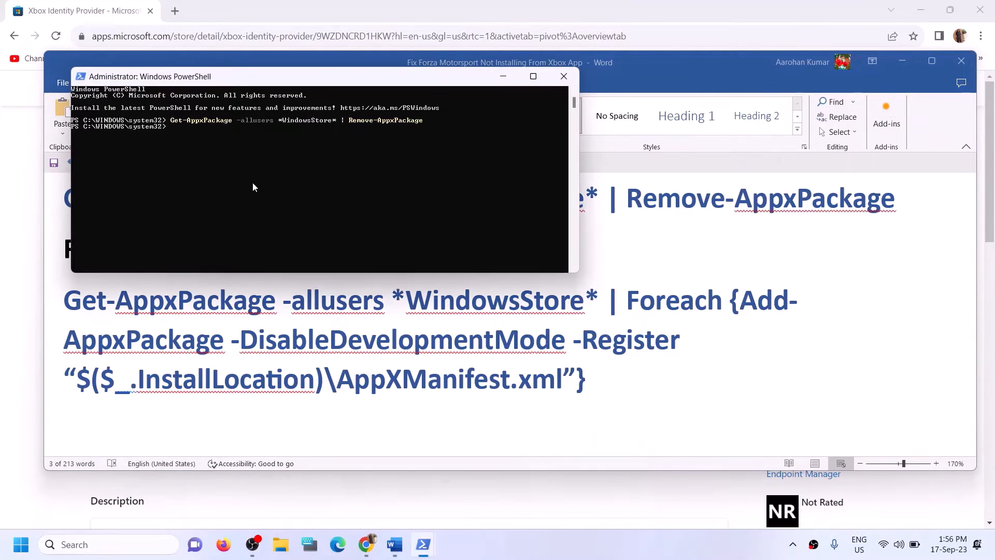
{"action": "right_click", "coordinate": [198, 155]}
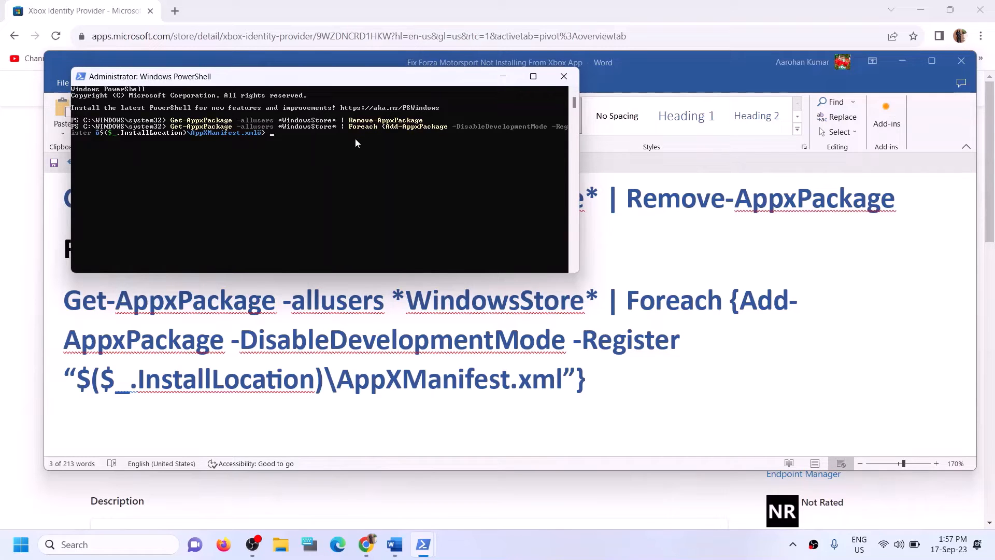
{"action": "key", "text": "Return"}
{"action": "left_click", "coordinate": [97, 544]}
{"action": "type", "text": "st"}
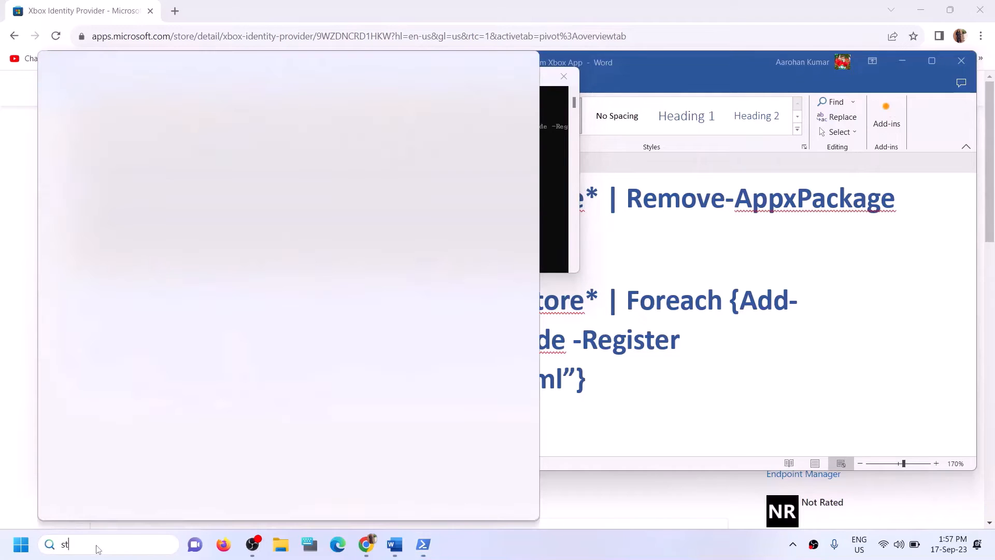
{"action": "type", "text": "ore"}
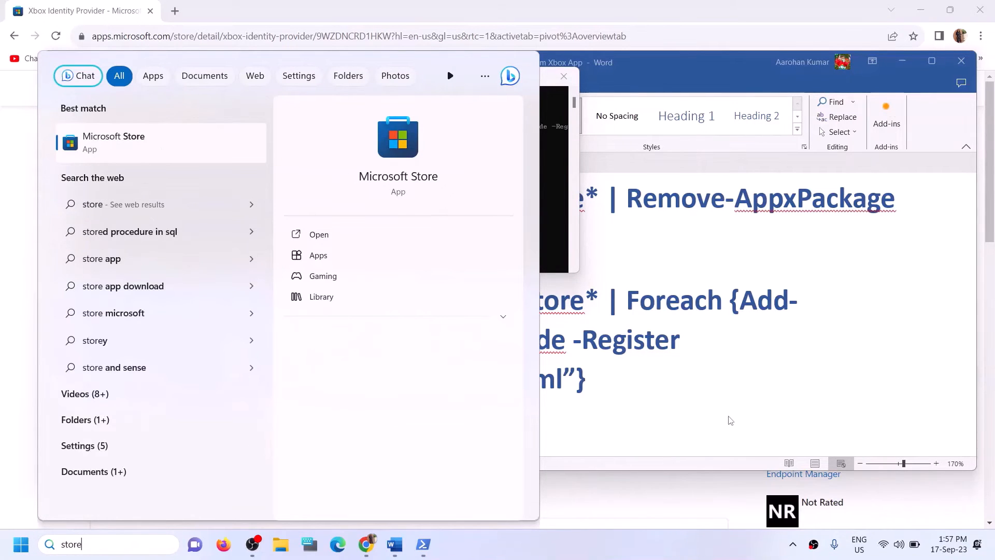
{"action": "left_click", "coordinate": [674, 370]}
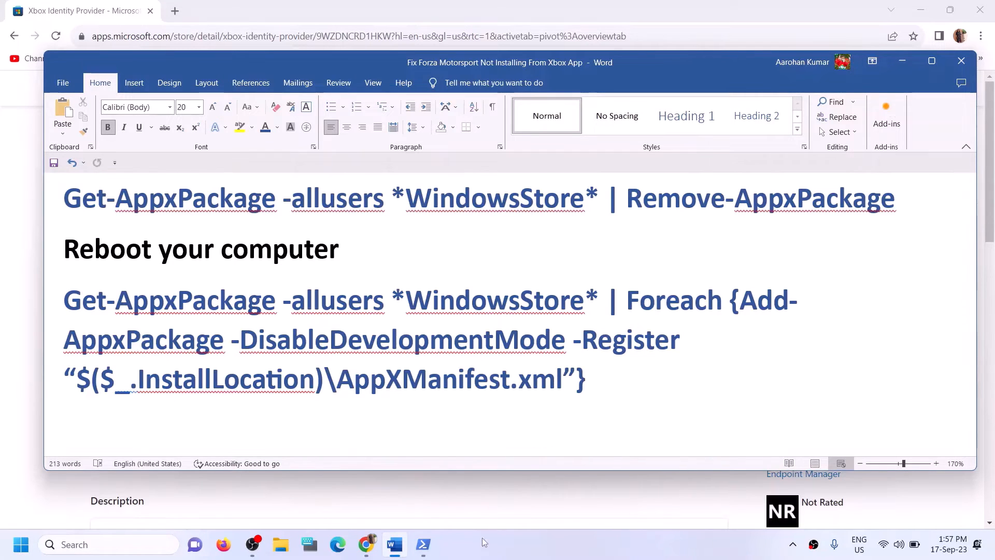
Find Microsoft Store through Windows search and open it
{"action": "left_click", "coordinate": [128, 539]}
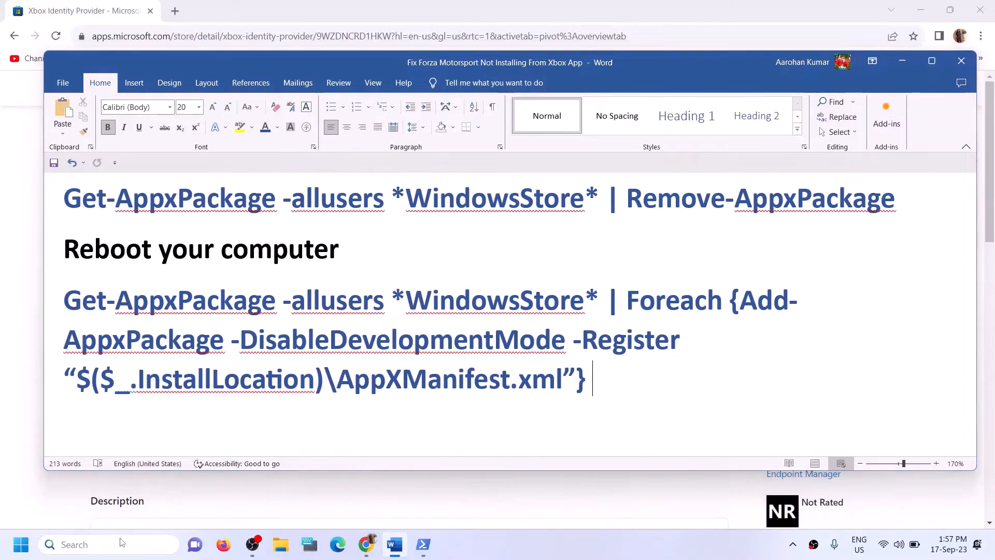
{"action": "type", "text": "sto"}
{"action": "type", "text": "re"}
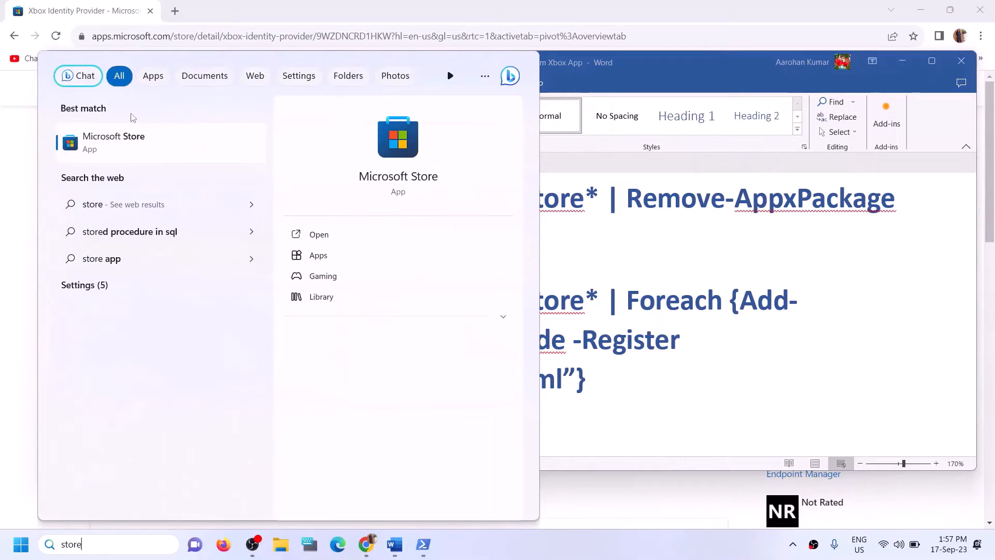
{"action": "left_click", "coordinate": [122, 135]}
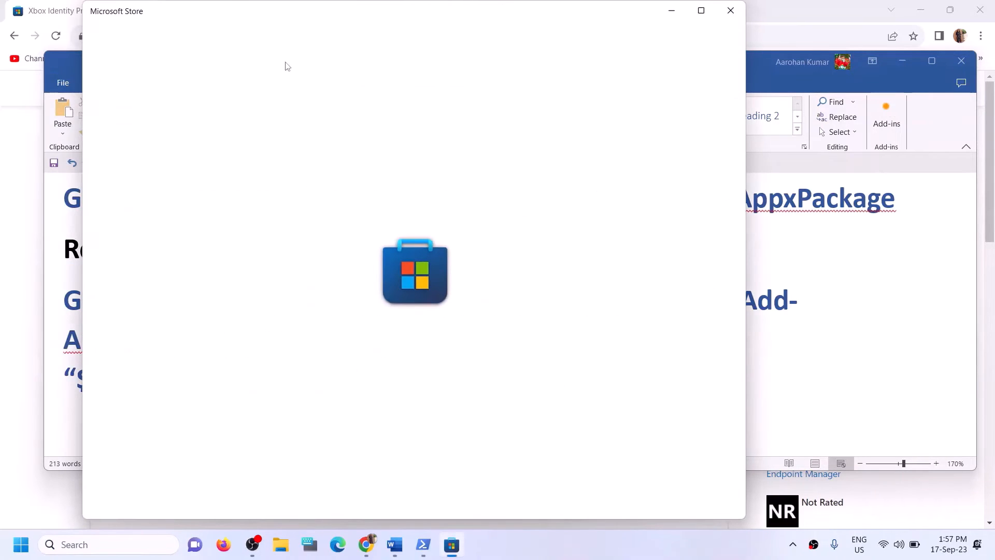
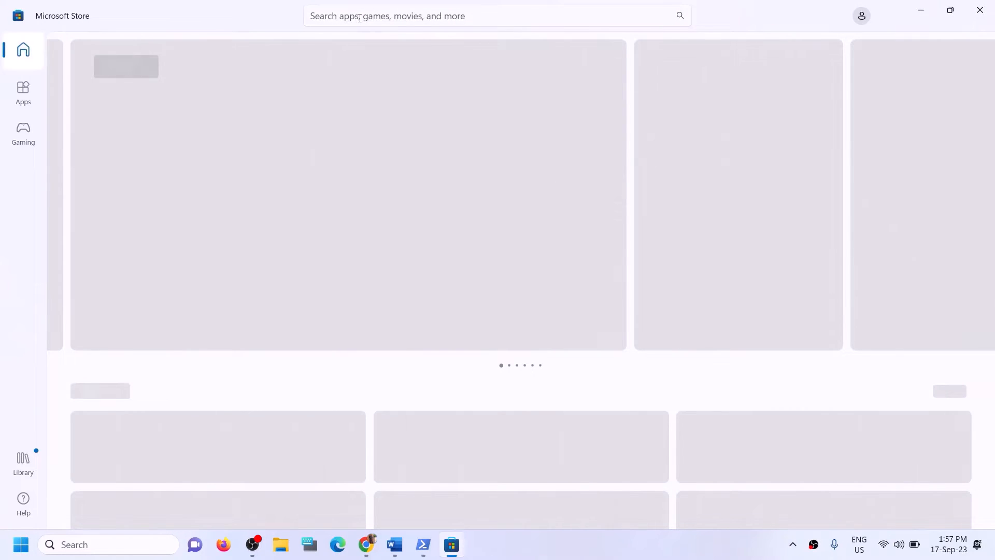
Search Microsoft Store for "xbox", start installing the Xbox app, and allow Host Process for Windows Services to make changes
{"action": "left_click", "coordinate": [359, 16]}
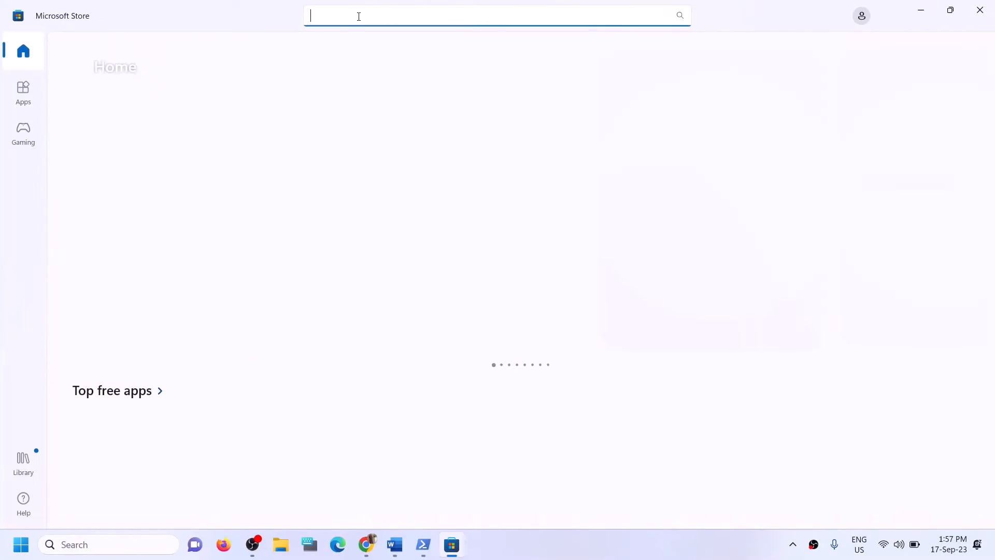
{"action": "type", "text": "x"}
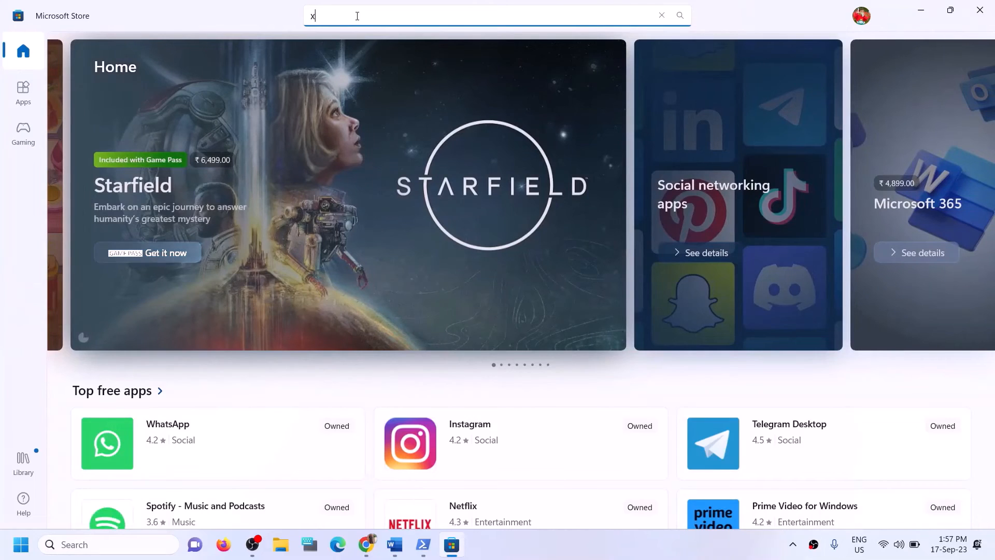
{"action": "type", "text": "box"}
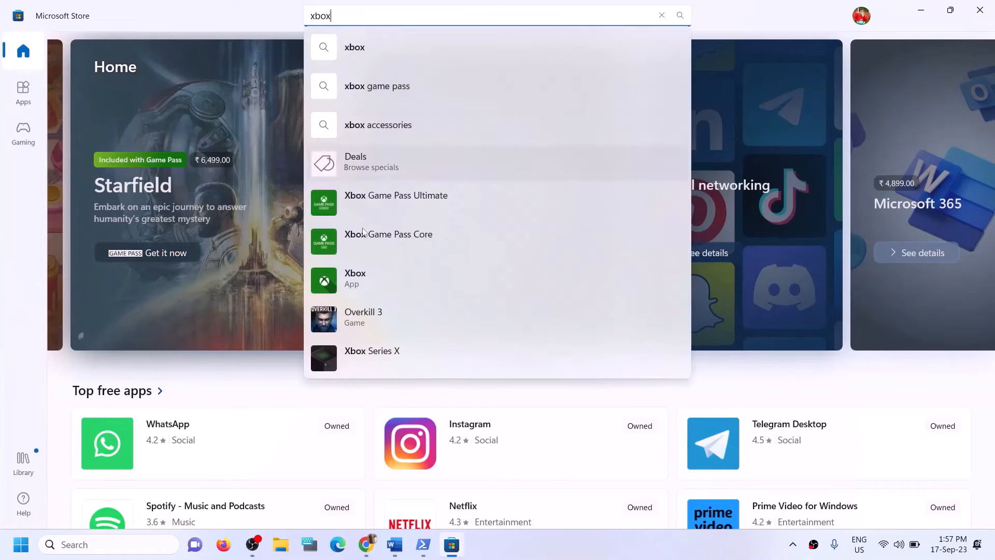
{"action": "left_click", "coordinate": [366, 273]}
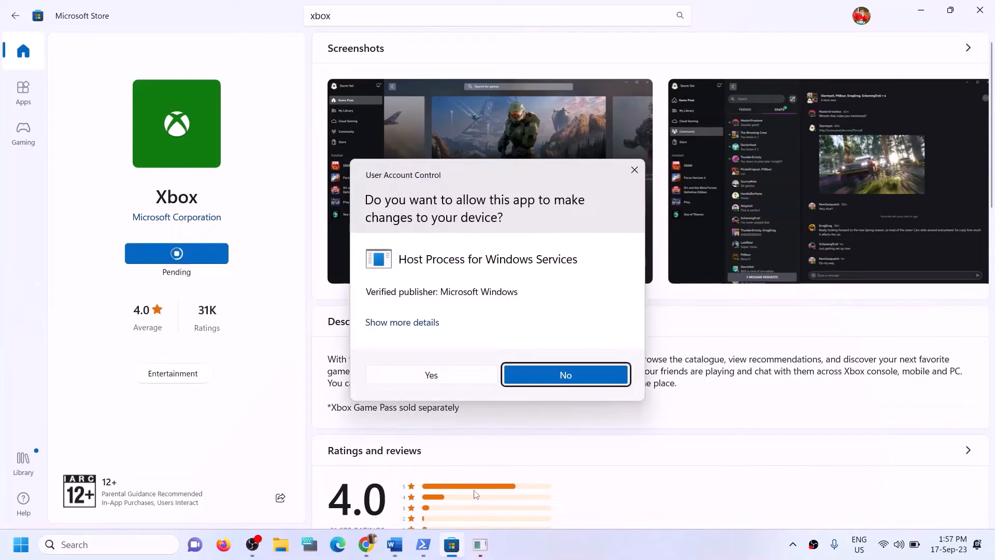
{"action": "left_click", "coordinate": [423, 369]}
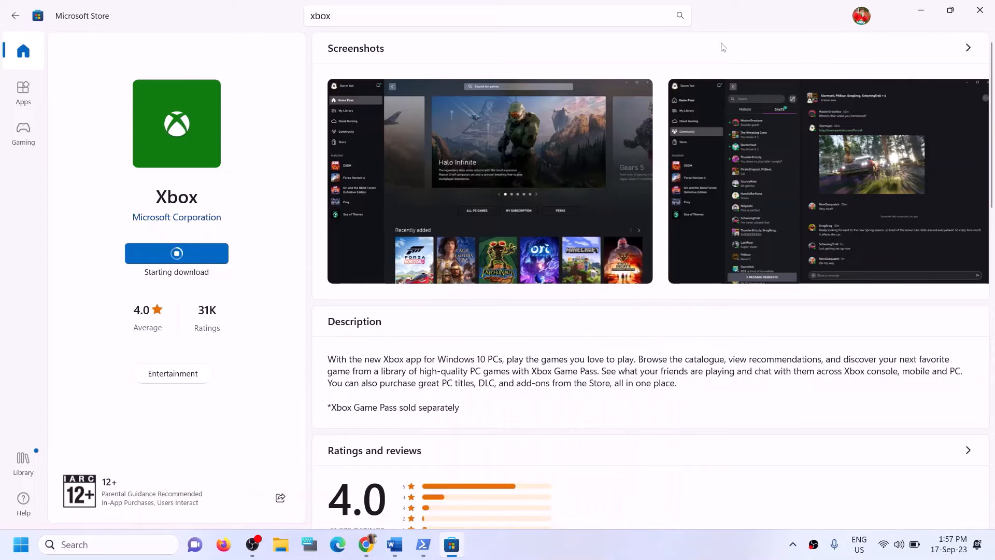
Switch to the Word document and read Step 12 about installing to the C drive or a different drive
{"action": "left_click", "coordinate": [395, 545]}
{"action": "scroll", "coordinate": [351, 285], "scroll_direction": "down", "scroll_amount": 3}
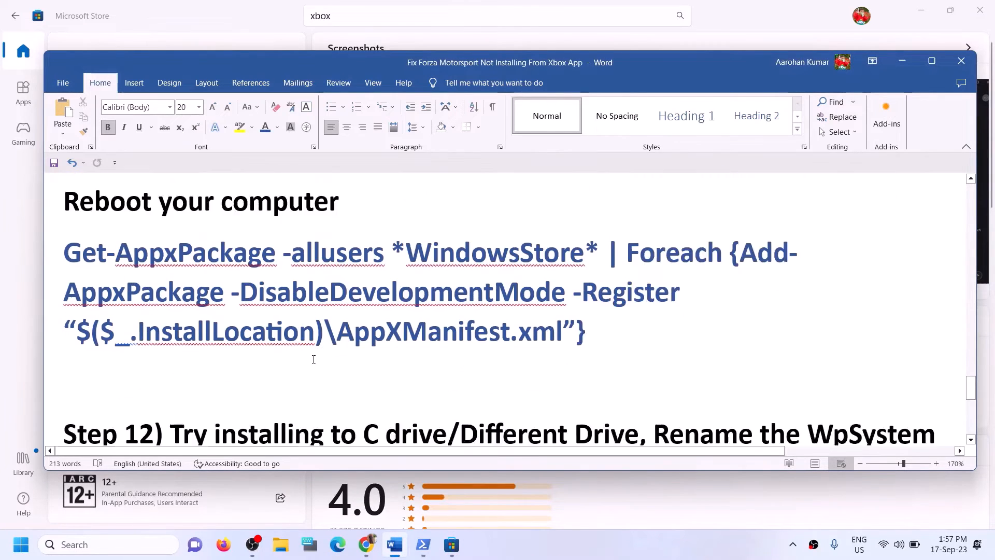
{"action": "left_click_drag", "start_coordinate": [171, 323], "coordinate": [429, 331]}
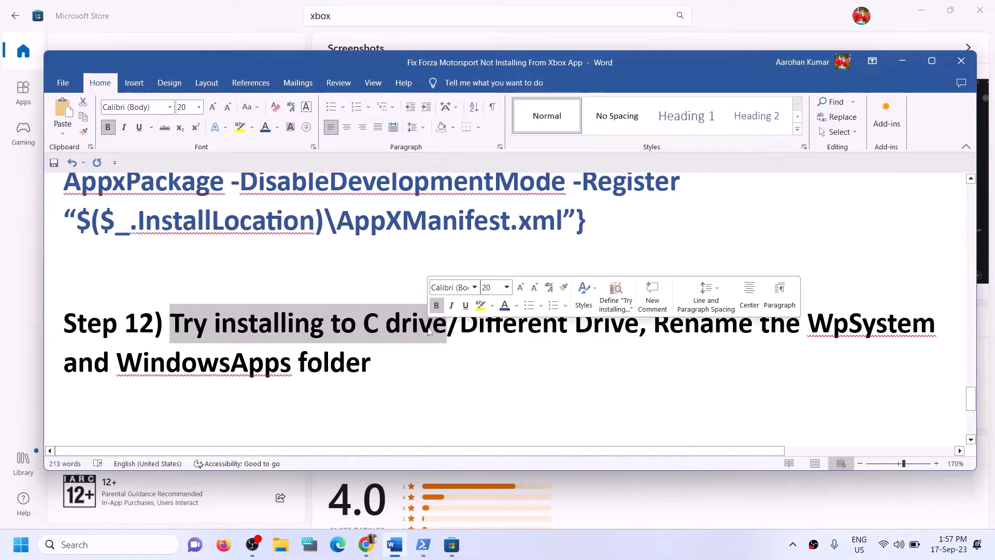
{"action": "left_click", "coordinate": [478, 330]}
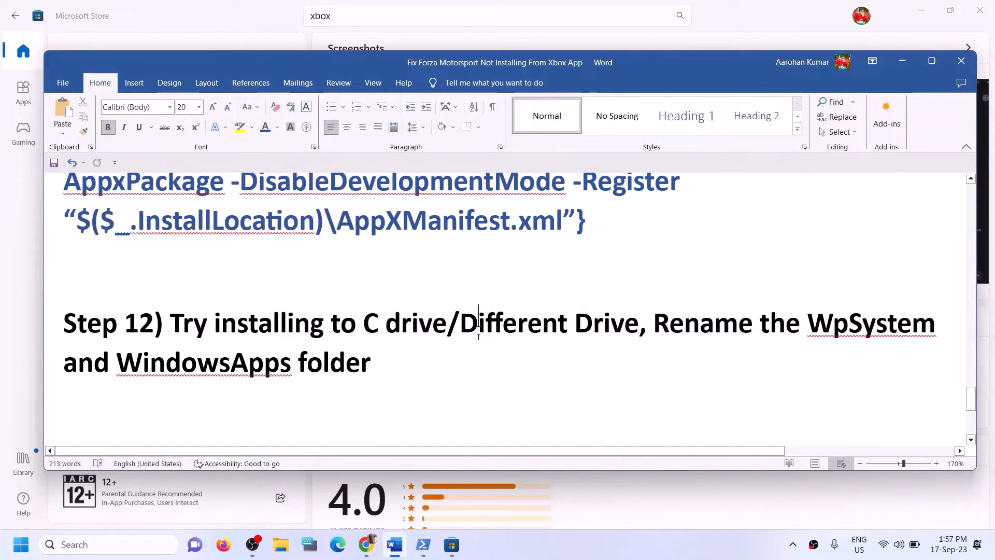
{"action": "left_click", "coordinate": [281, 545]}
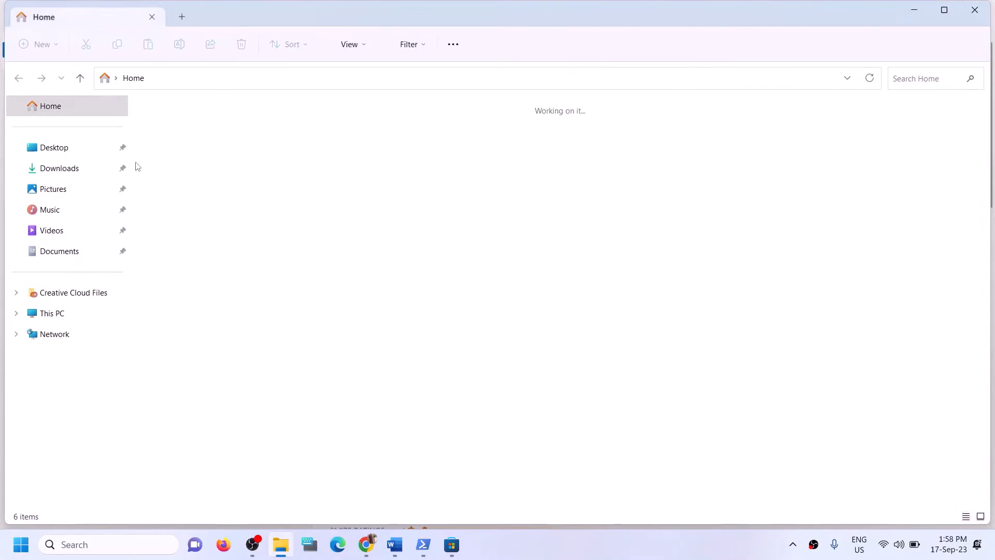
{"action": "left_click", "coordinate": [974, 10]}
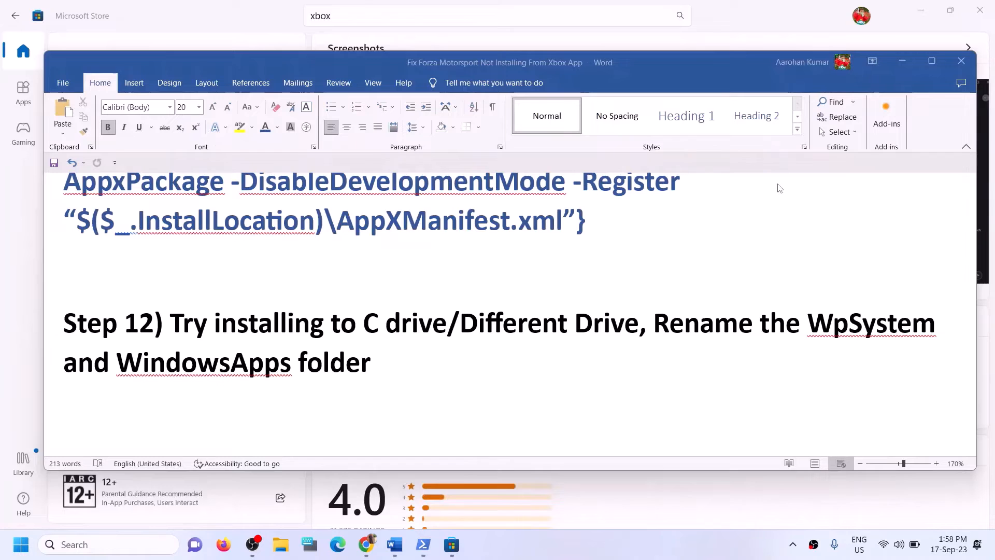
Open Windows Settings and look through the Advanced app settings and Installed apps pages
{"action": "key", "text": "super+i"}
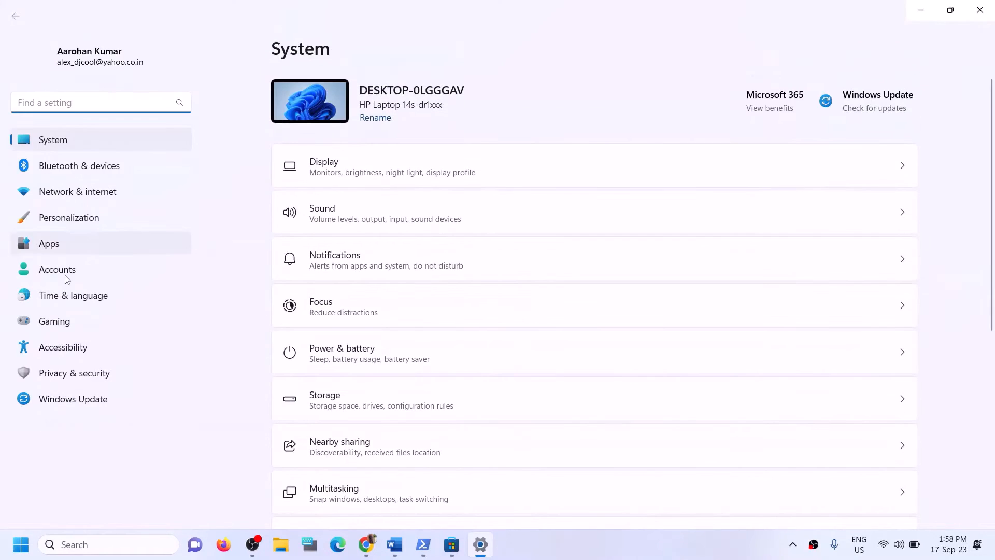
{"action": "left_click", "coordinate": [67, 249]}
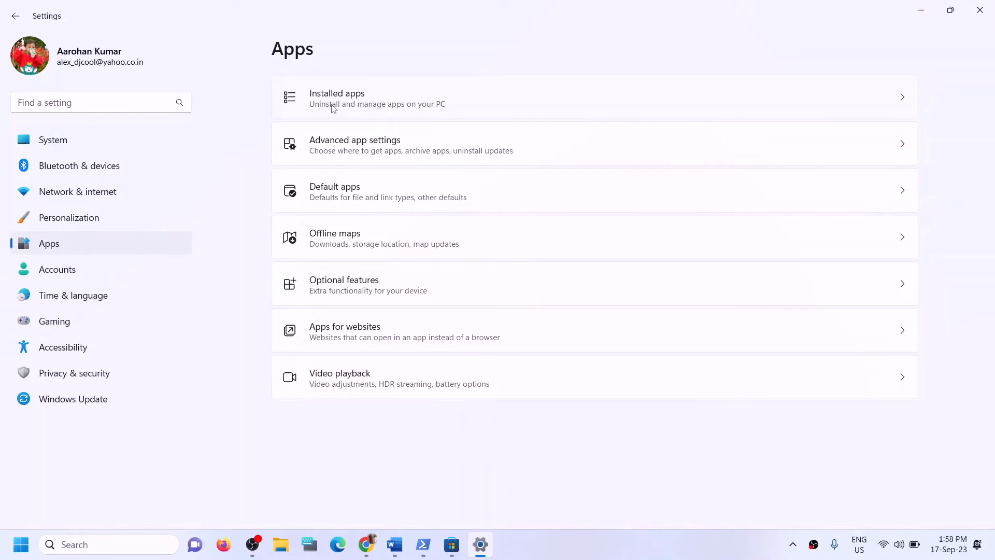
{"action": "left_click", "coordinate": [378, 154]}
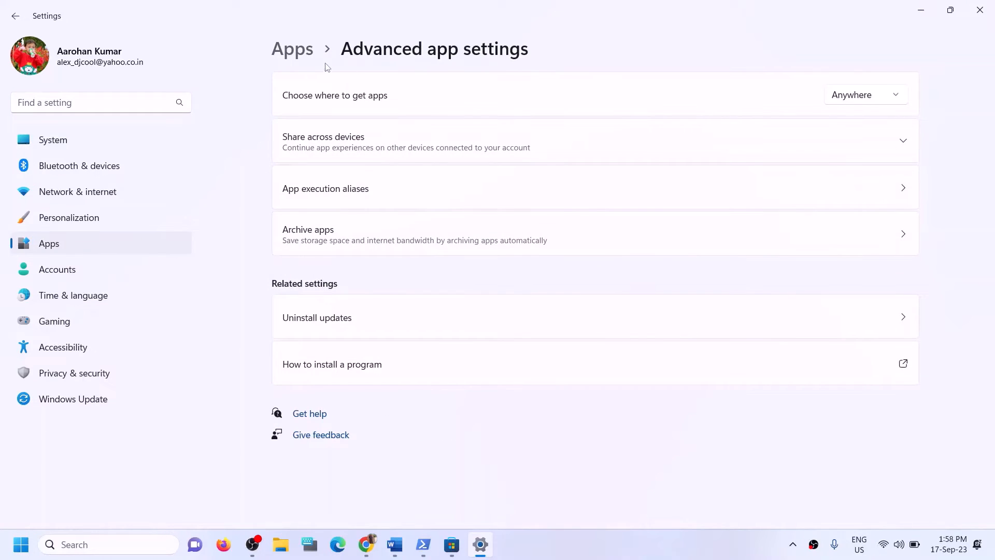
{"action": "left_click", "coordinate": [292, 50]}
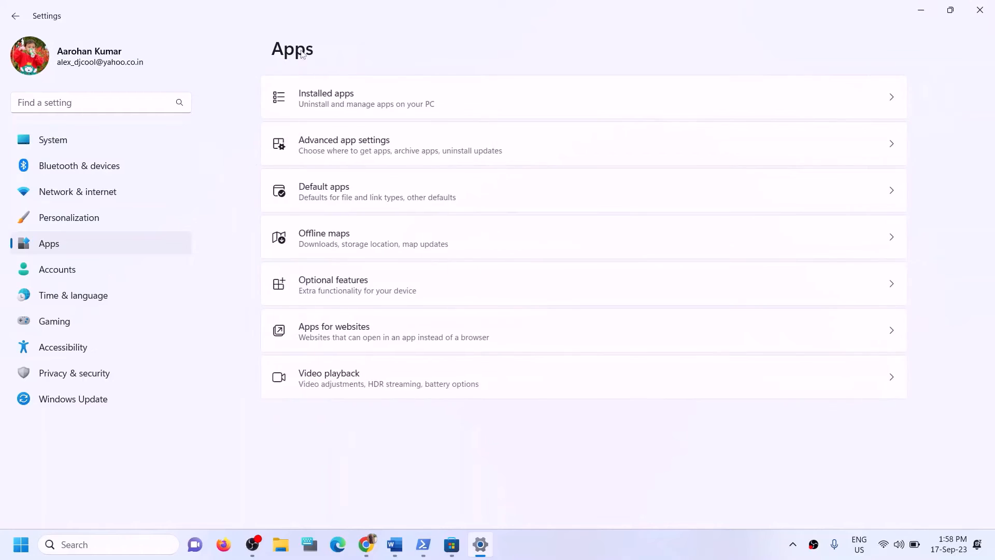
{"action": "left_click", "coordinate": [330, 104]}
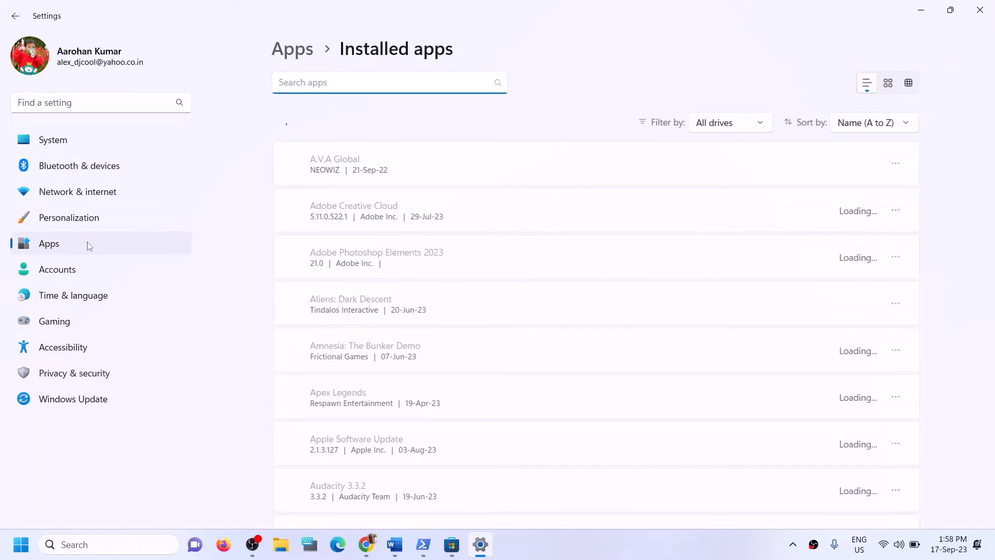
Open the "Where new content is saved" page from the advanced storage settings of System Storage
{"action": "left_click", "coordinate": [55, 145]}
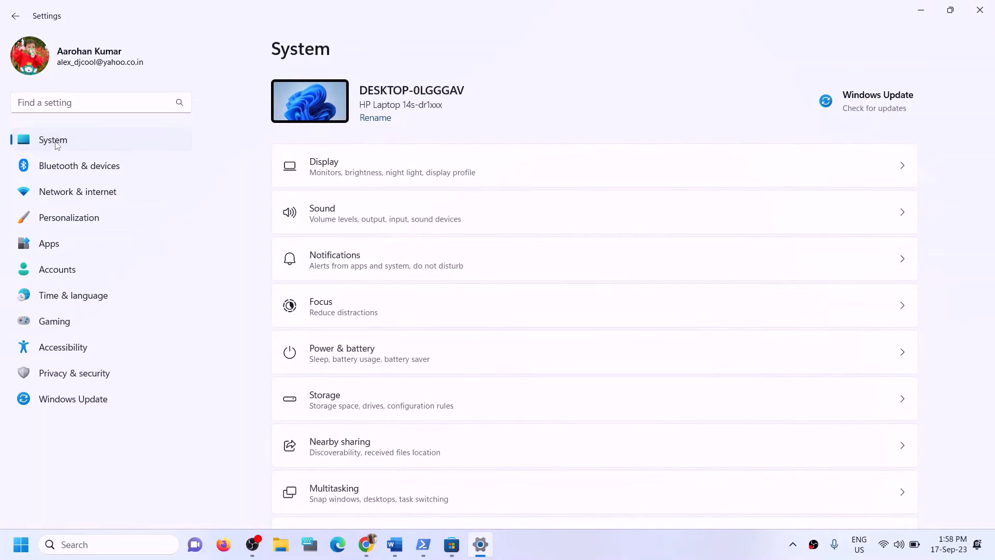
{"action": "scroll", "coordinate": [339, 310], "scroll_direction": "down", "scroll_amount": 3}
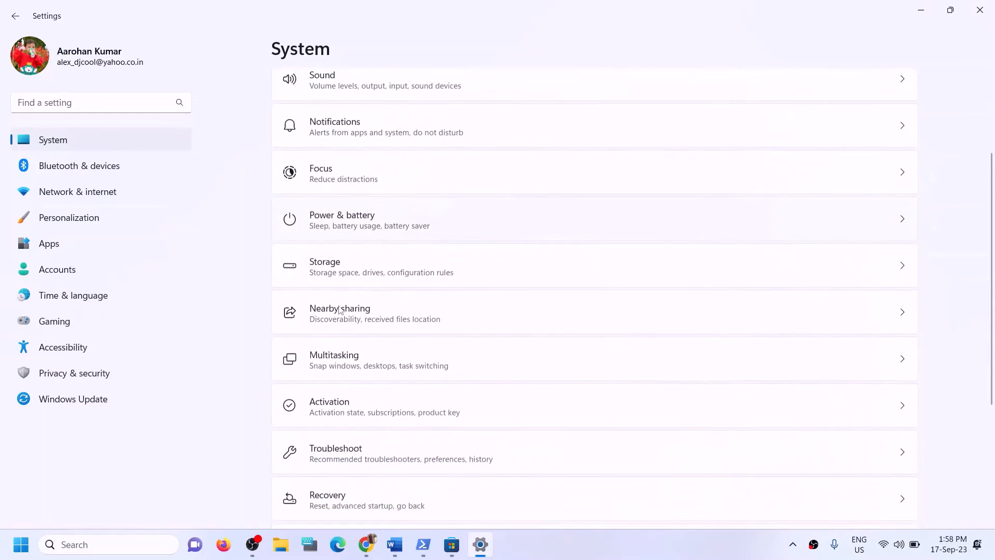
{"action": "scroll", "coordinate": [400, 186], "scroll_direction": "down", "scroll_amount": 2}
{"action": "left_click", "coordinate": [355, 193]}
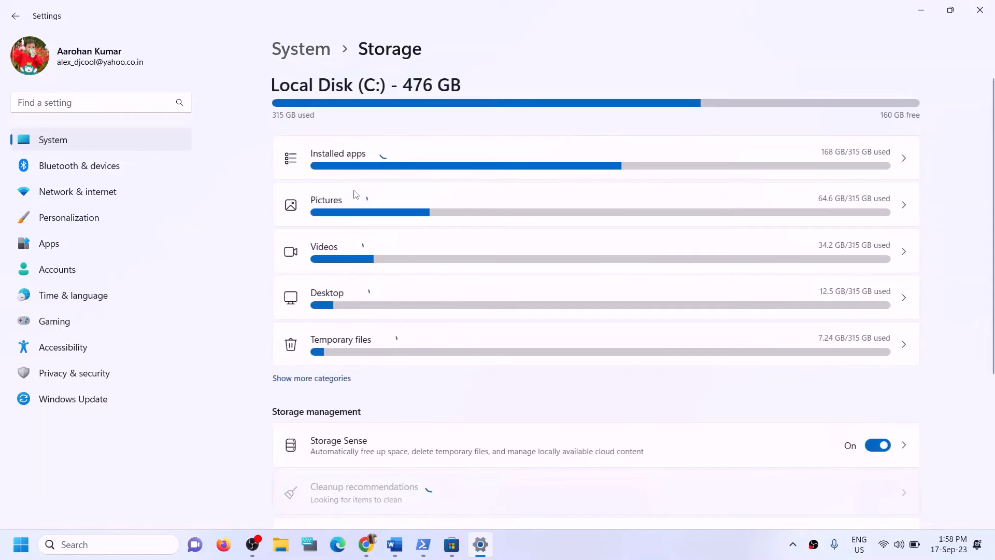
{"action": "scroll", "coordinate": [444, 292], "scroll_direction": "down", "scroll_amount": 4}
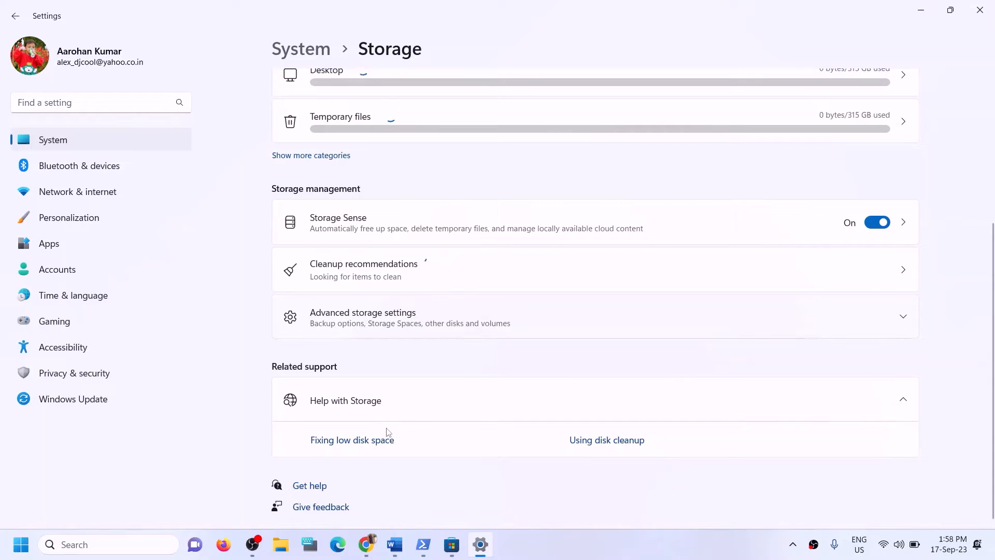
{"action": "left_click", "coordinate": [381, 314]}
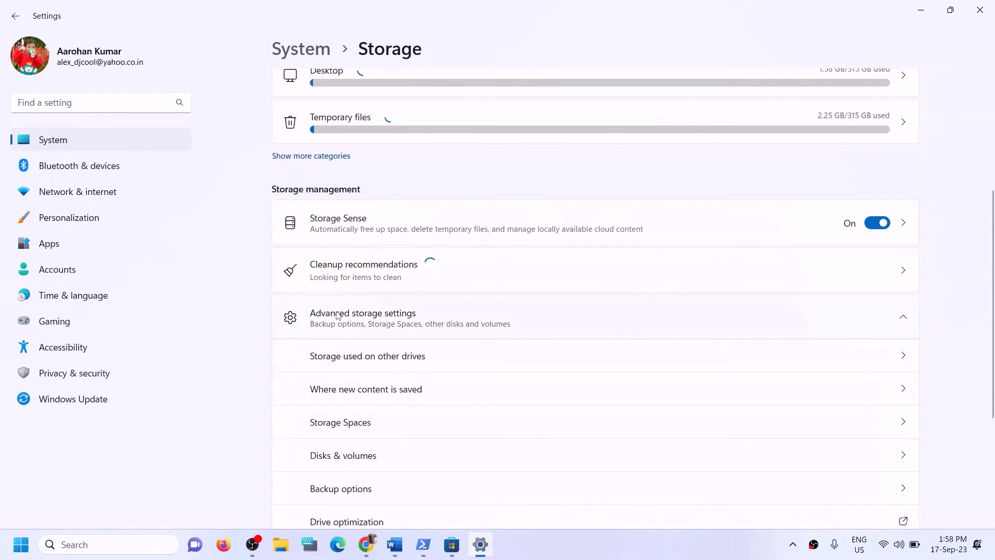
{"action": "scroll", "coordinate": [423, 319], "scroll_direction": "down", "scroll_amount": 1}
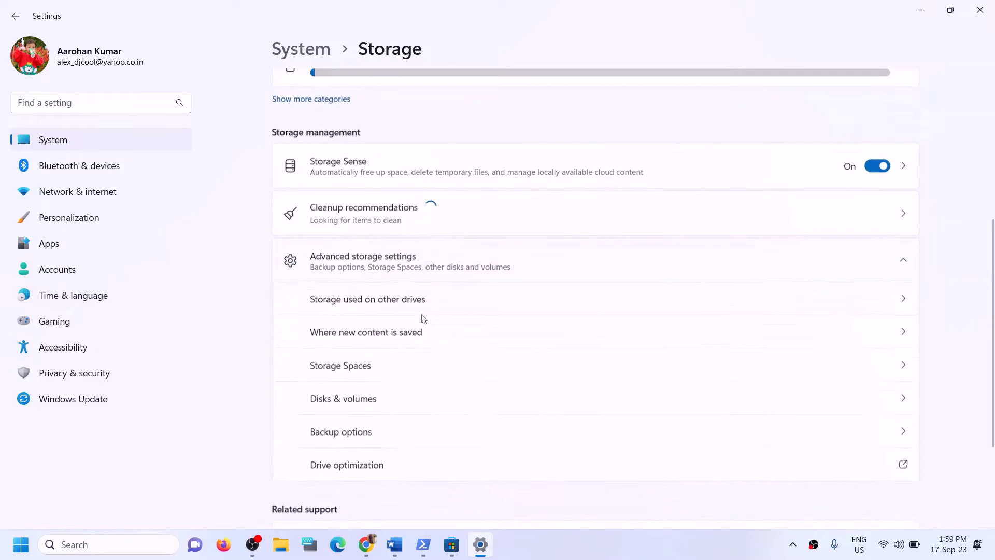
{"action": "left_click", "coordinate": [359, 324]}
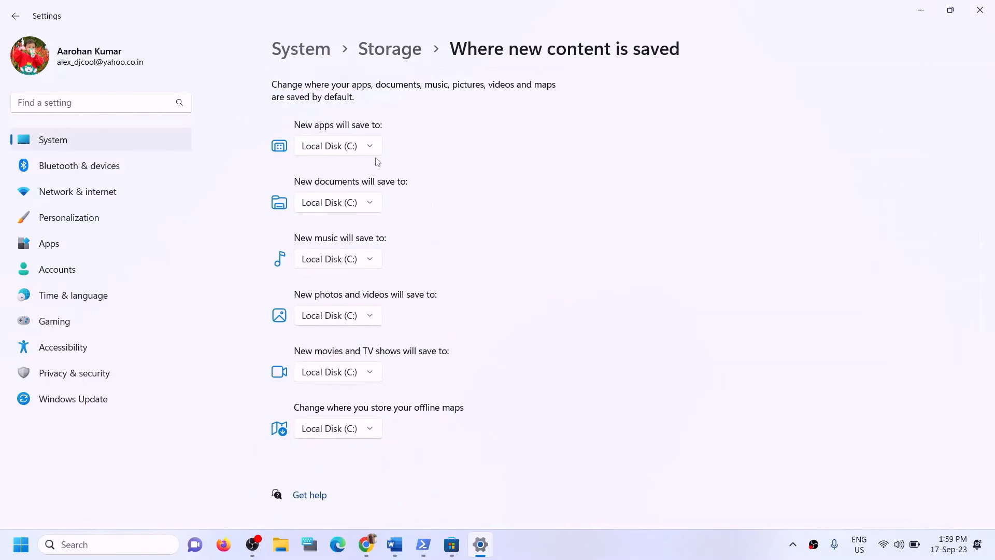
Check the save location options for new apps, and highlight "Try installing to C drive" in Step 12 of the Word document
{"action": "left_click", "coordinate": [373, 150]}
{"action": "left_click", "coordinate": [400, 132]}
{"action": "left_click", "coordinate": [395, 544]}
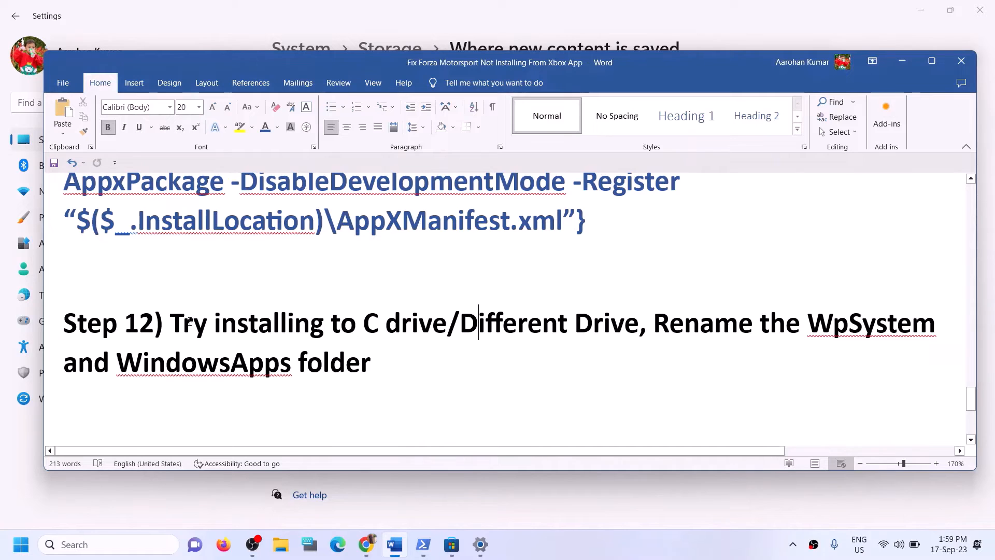
{"action": "left_click_drag", "start_coordinate": [170, 323], "coordinate": [447, 323]}
{"action": "left_click", "coordinate": [896, 61]}
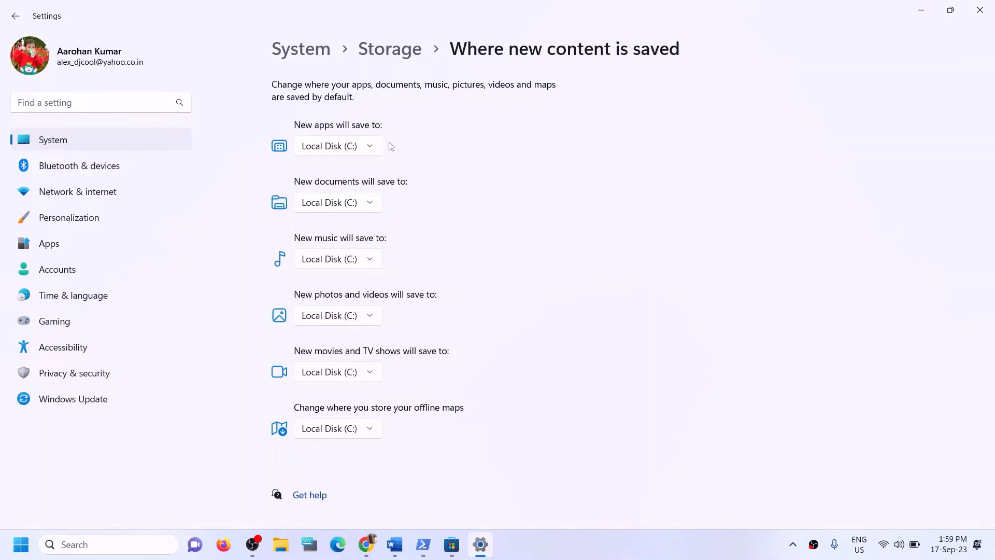
Examine which drives are offered as the save location for new apps in Settings
{"action": "left_click", "coordinate": [372, 148]}
{"action": "left_click", "coordinate": [328, 150]}
{"action": "left_click", "coordinate": [382, 151]}
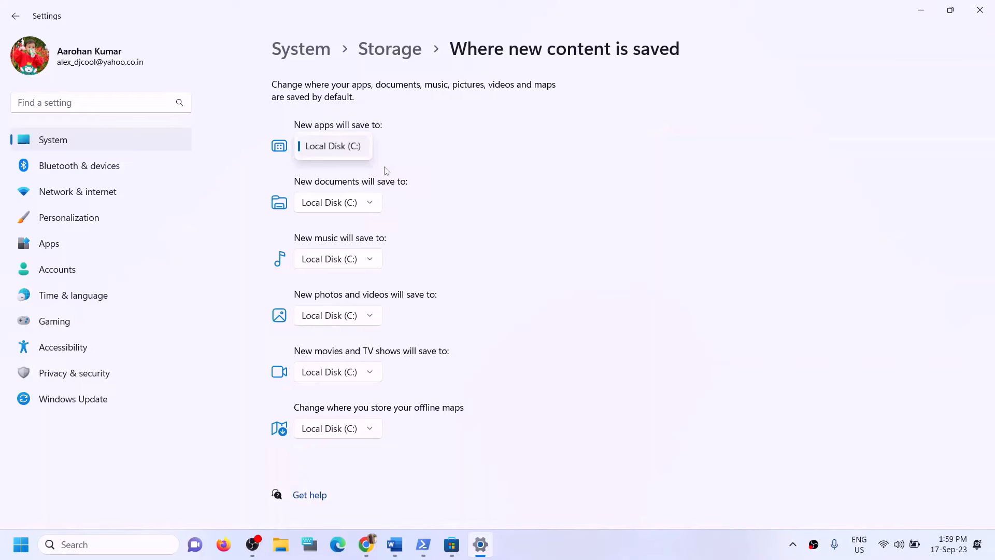
{"action": "left_click", "coordinate": [420, 161]}
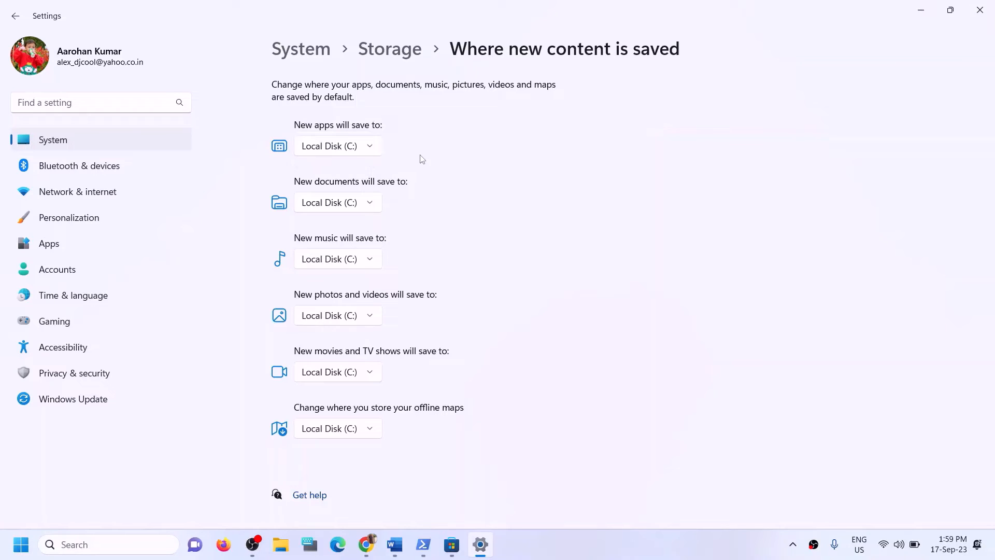
{"action": "left_click", "coordinate": [370, 151]}
{"action": "left_click", "coordinate": [625, 201]}
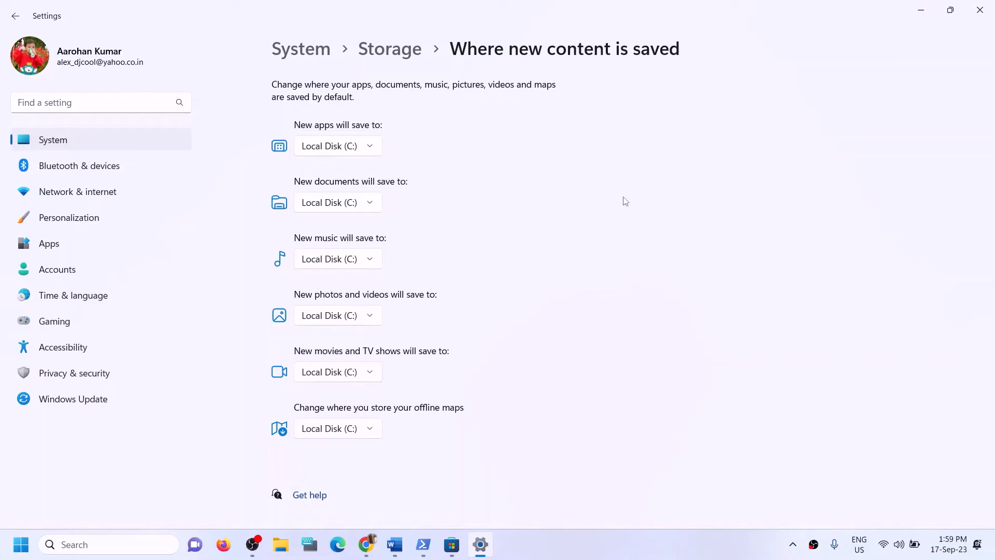
Review the C drive and Different Drive advice in Step 12 of the Word document, and return to Settings
{"action": "left_click", "coordinate": [396, 543]}
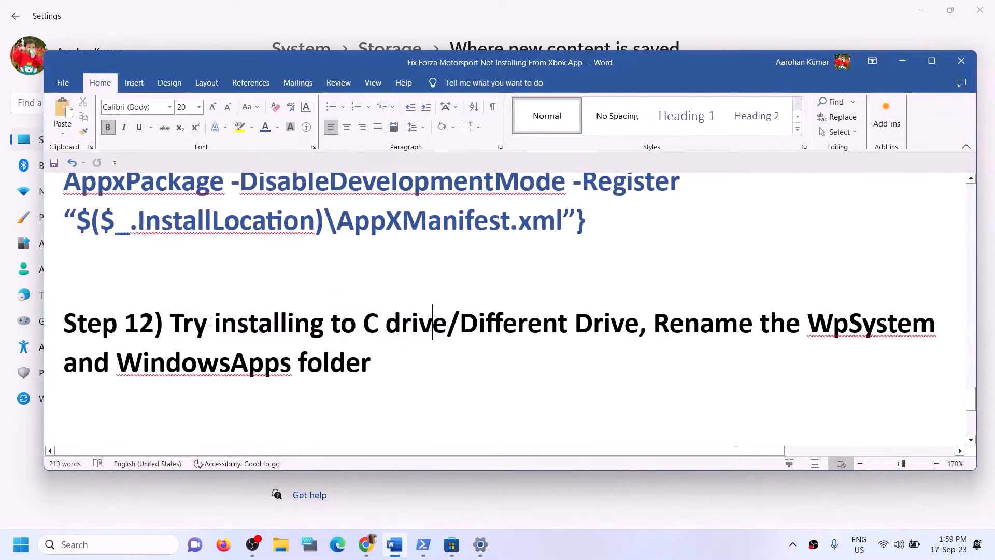
{"action": "left_click_drag", "start_coordinate": [193, 323], "coordinate": [441, 324]}
{"action": "left_click", "coordinate": [393, 363]}
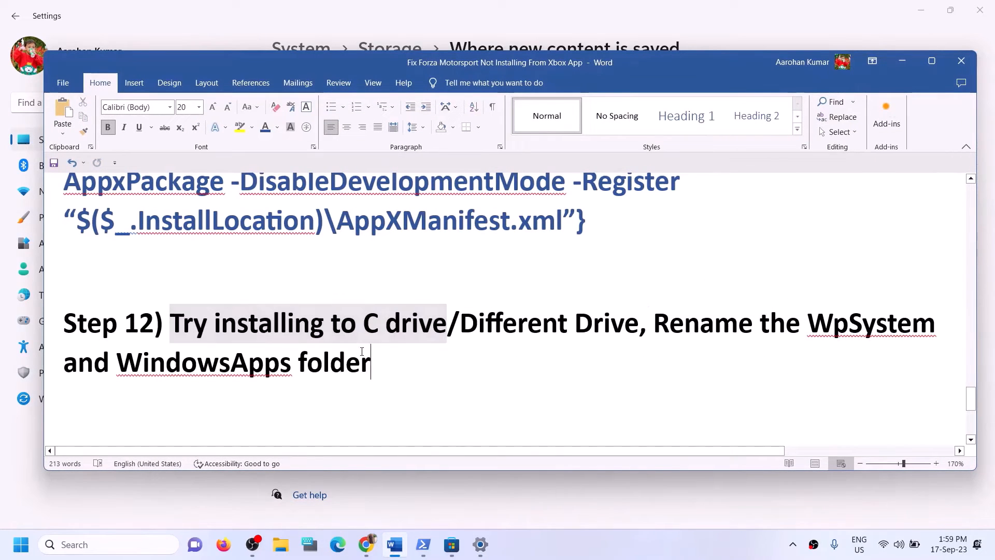
{"action": "left_click_drag", "start_coordinate": [240, 338], "coordinate": [624, 337]}
{"action": "left_click", "coordinate": [900, 61]}
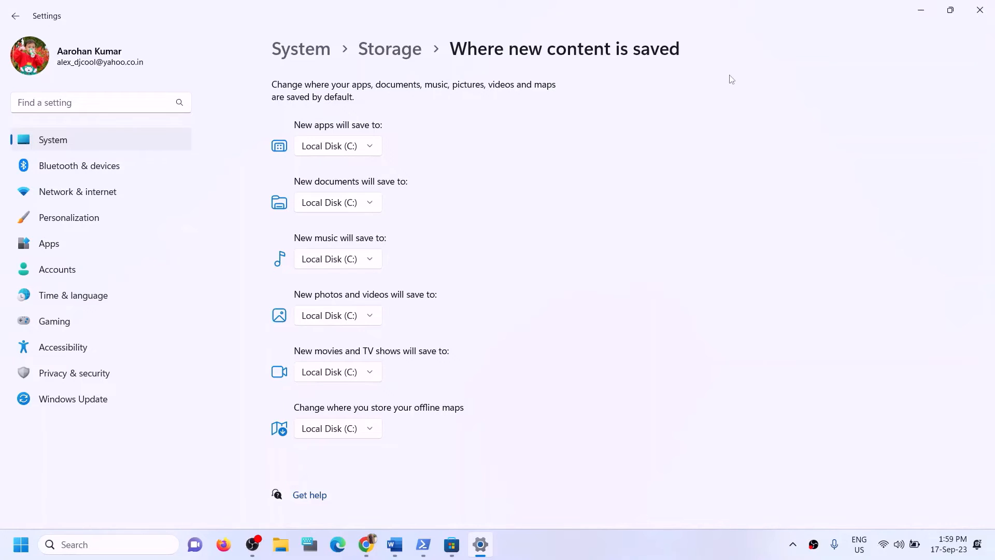
Close the File Explorer window for the D: drive and set new apps to save to Local Disk (D:)
{"action": "left_click", "coordinate": [372, 145]}
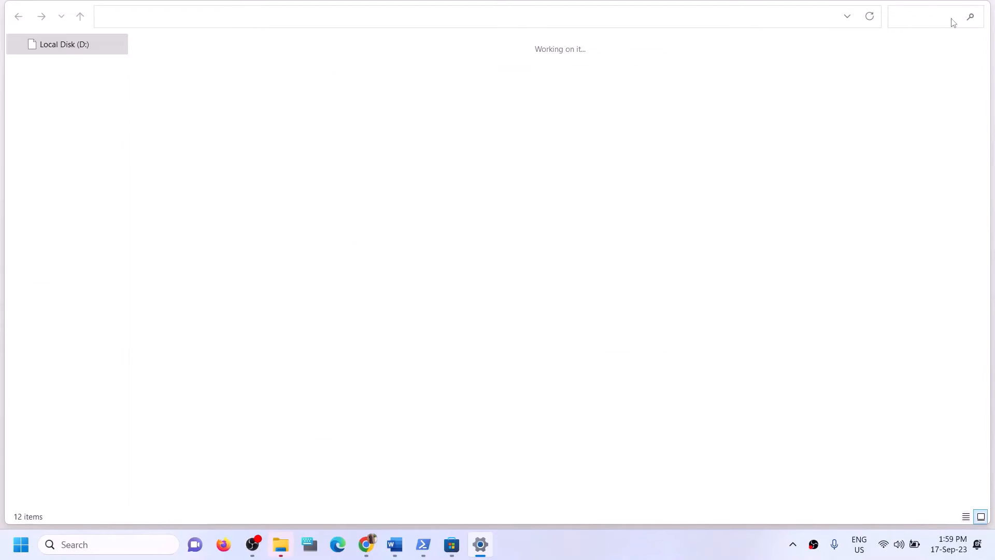
{"action": "left_click", "coordinate": [980, 10]}
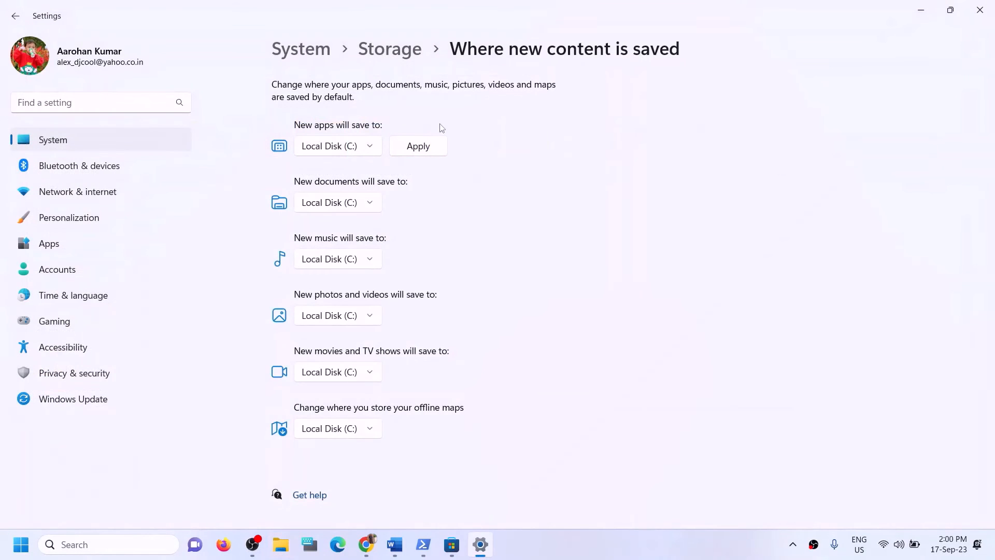
{"action": "left_click", "coordinate": [370, 148]}
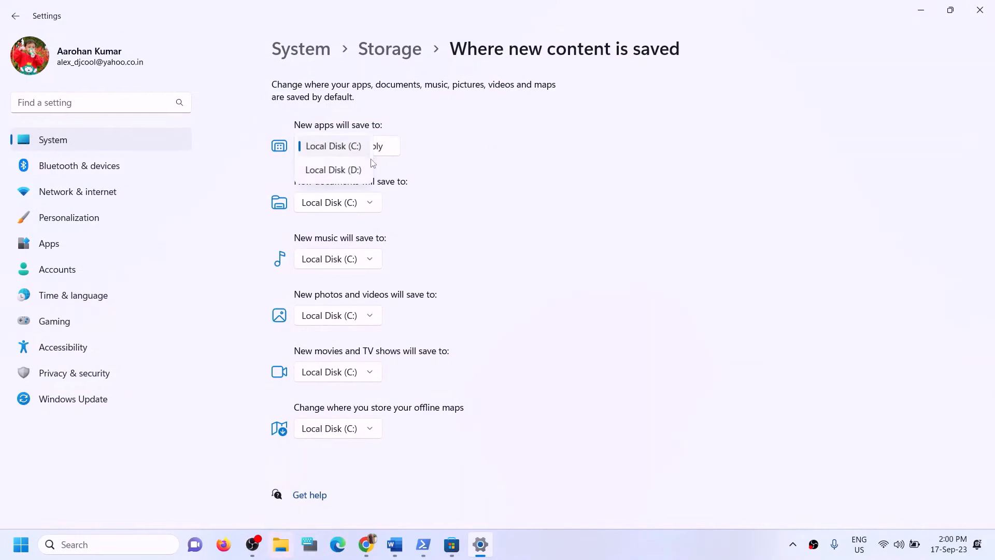
{"action": "left_click", "coordinate": [340, 171]}
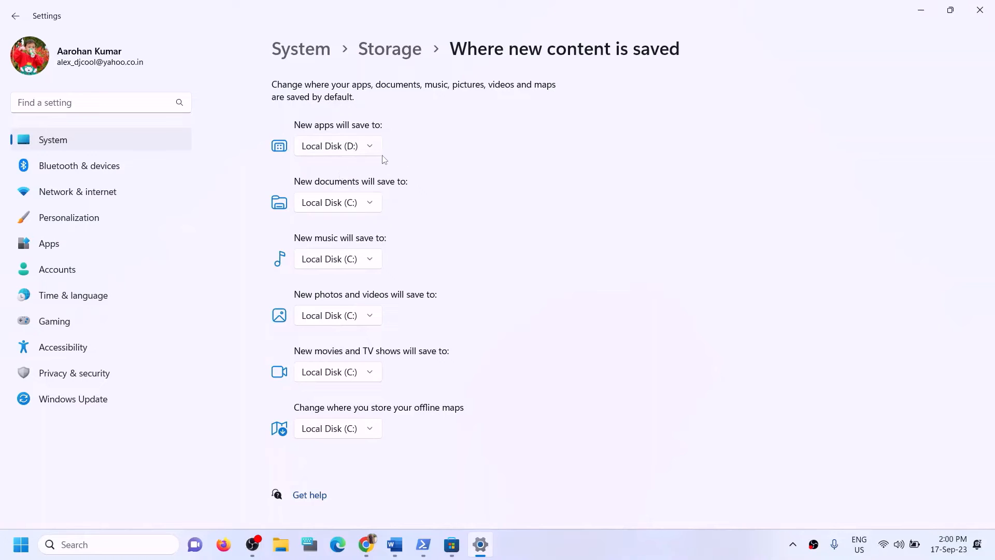
Switch the save location for new apps to Local Disk (C:) and back to Local Disk (D:), and recheck the offered drives
{"action": "left_click", "coordinate": [357, 146]}
{"action": "left_click", "coordinate": [360, 125]}
{"action": "left_click", "coordinate": [369, 146]}
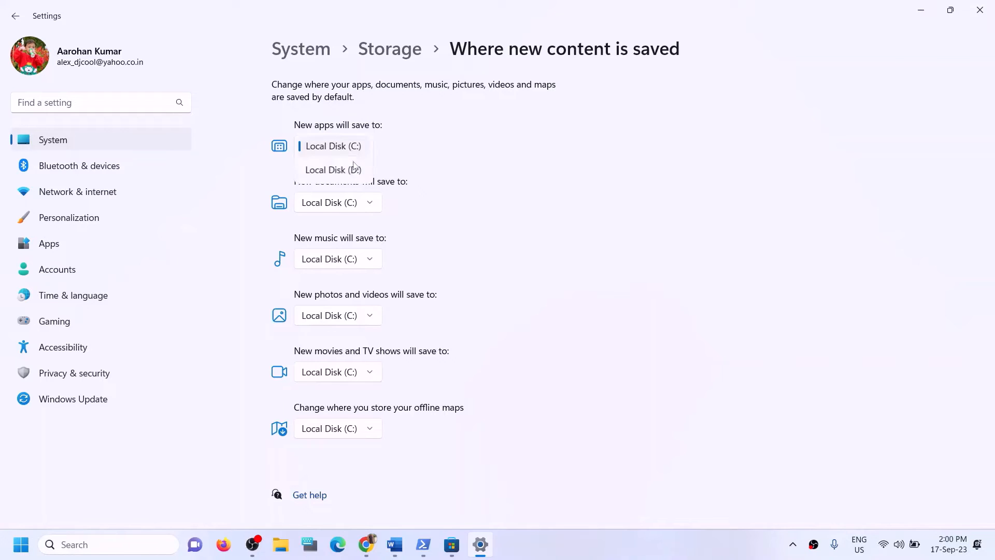
{"action": "left_click", "coordinate": [341, 170]}
{"action": "left_click", "coordinate": [418, 156]}
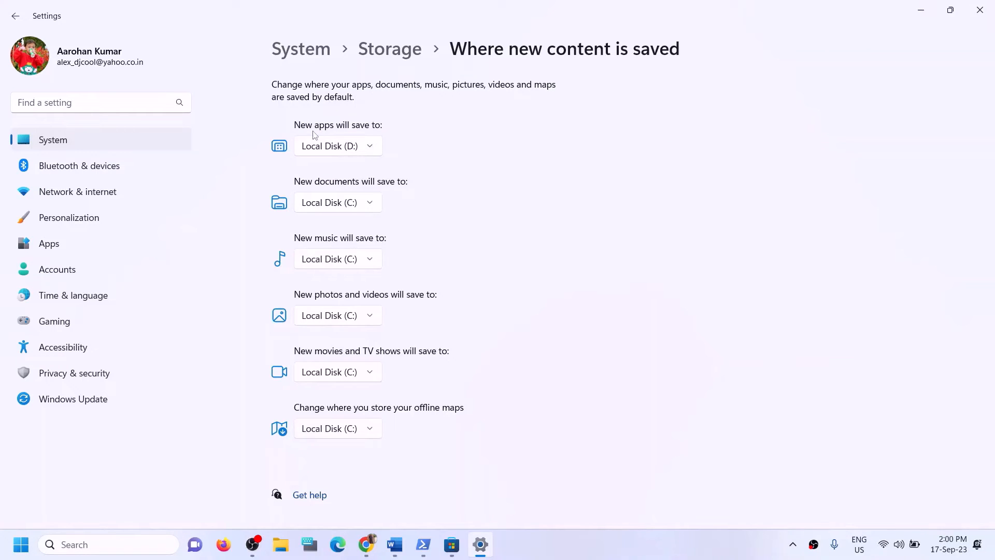
{"action": "left_click", "coordinate": [374, 150]}
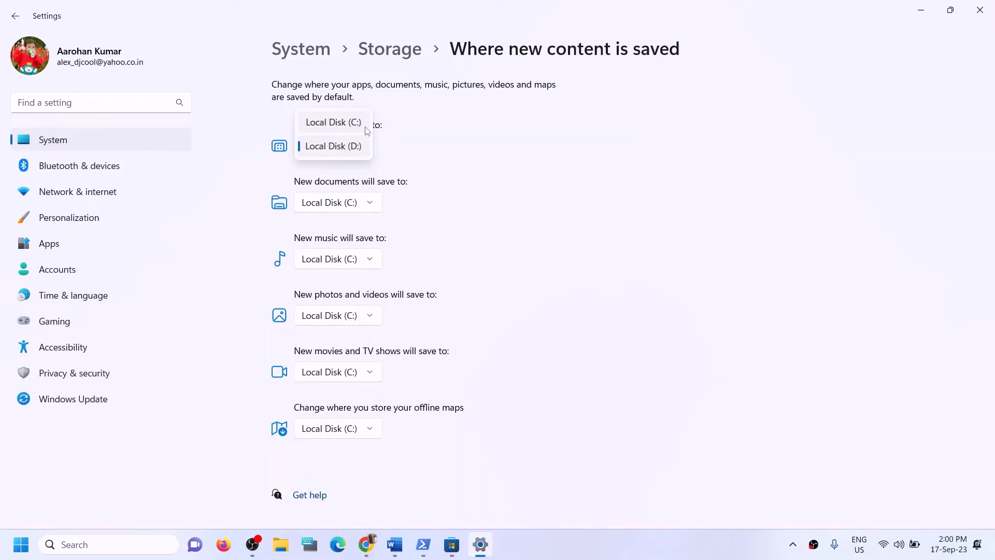
{"action": "left_click", "coordinate": [460, 151]}
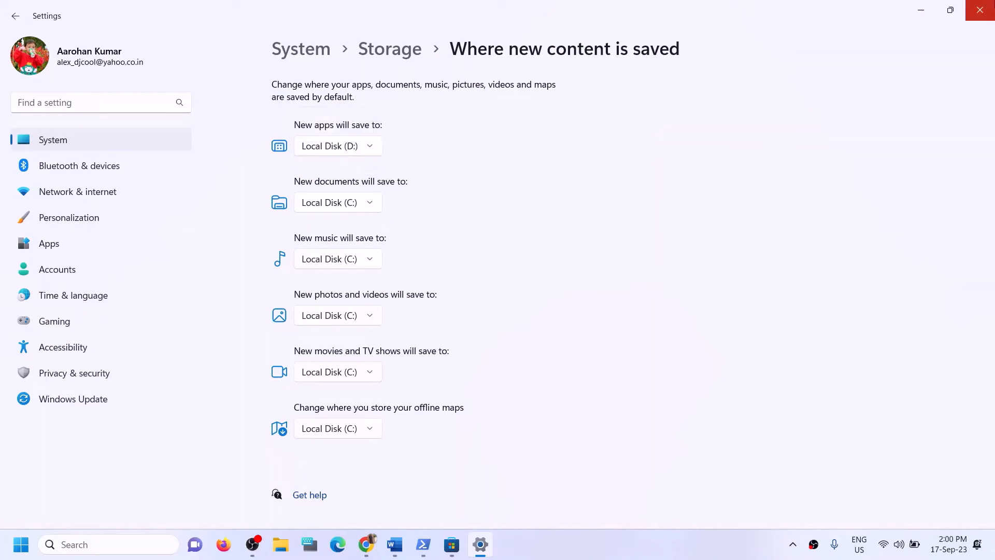
Close Settings and review Step 12 in the Word document, highlighting the advice to rename the WpSystem and WindowsApps folders
{"action": "left_click", "coordinate": [980, 11]}
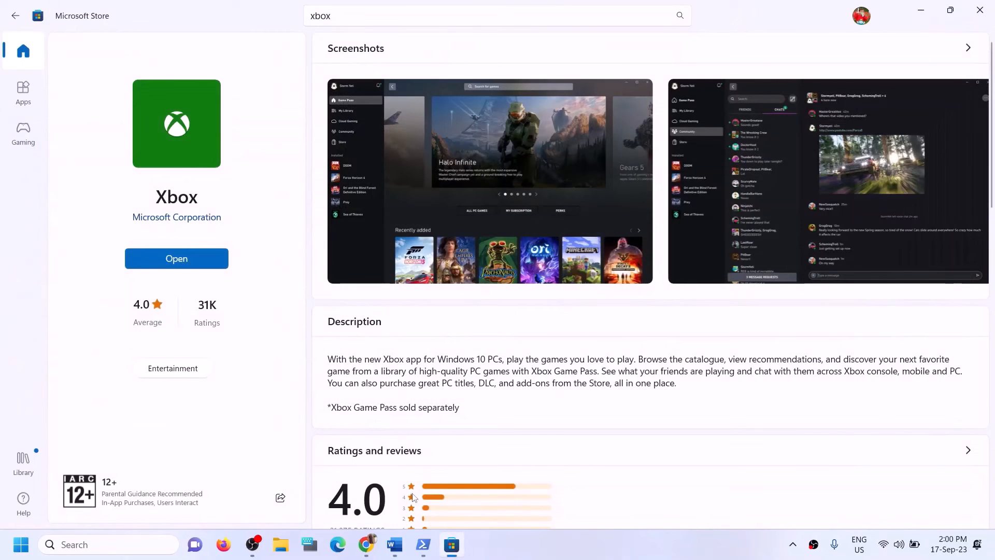
{"action": "left_click", "coordinate": [394, 544]}
{"action": "left_click", "coordinate": [259, 323]}
{"action": "left_click_drag", "start_coordinate": [209, 321], "coordinate": [575, 324]}
{"action": "left_click", "coordinate": [594, 324]}
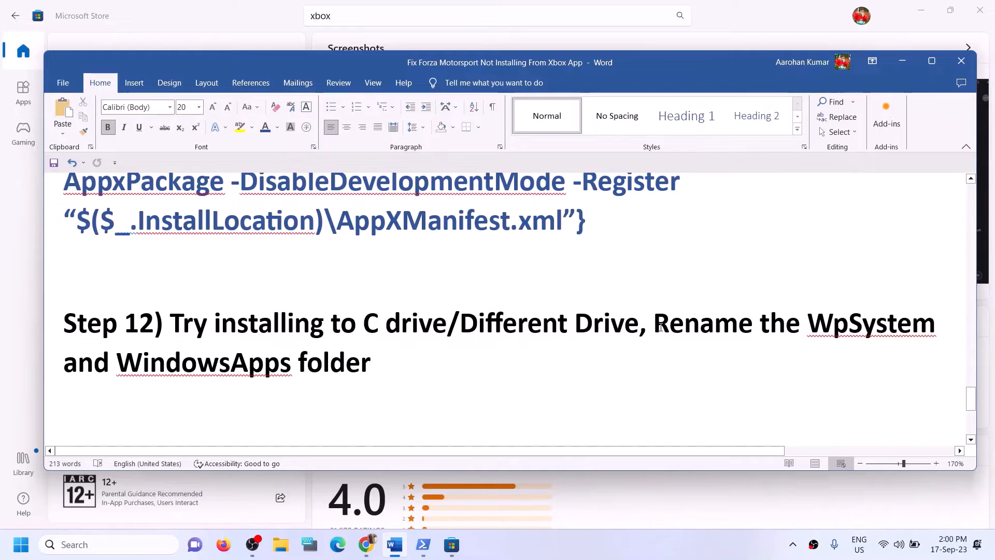
{"action": "left_click_drag", "start_coordinate": [654, 323], "coordinate": [865, 367]}
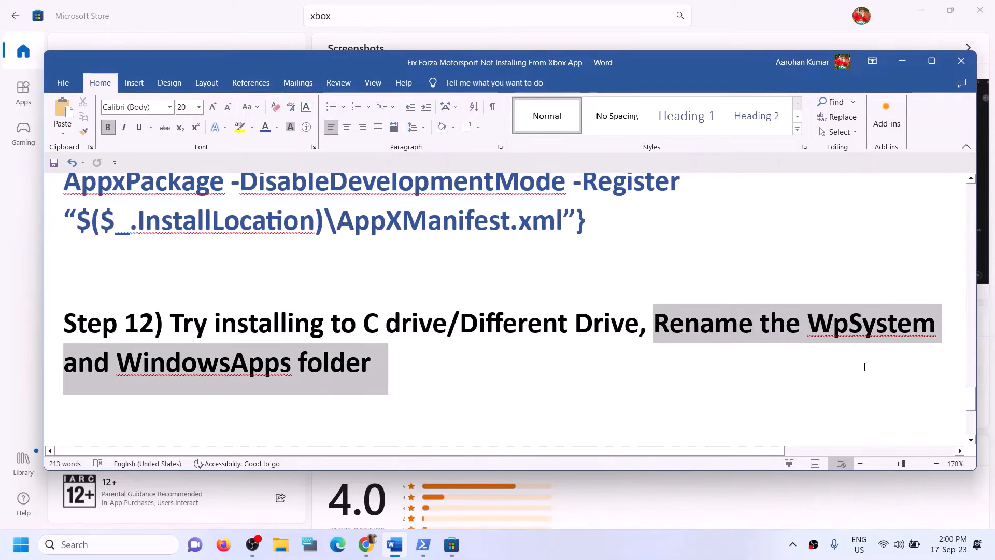
{"action": "left_click", "coordinate": [143, 365]}
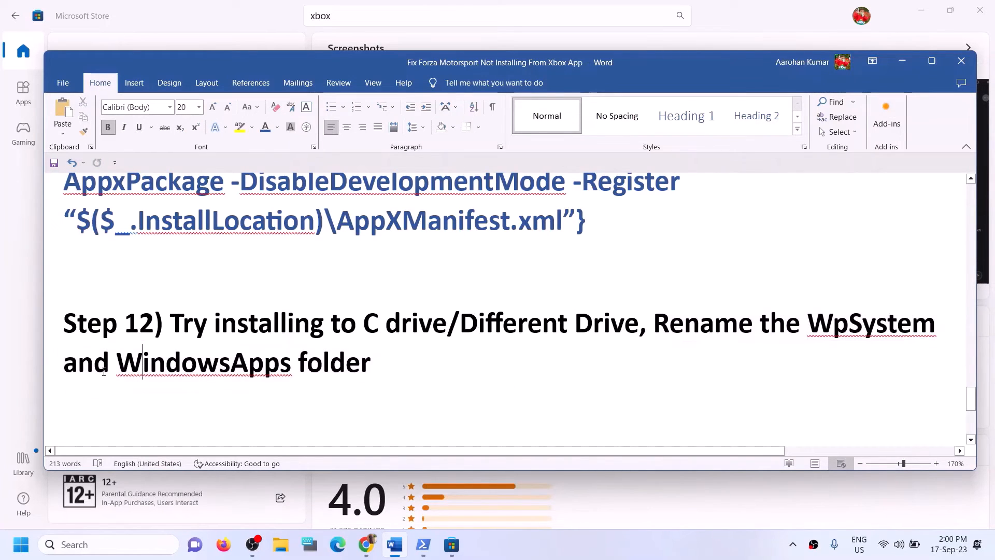
{"action": "left_click_drag", "start_coordinate": [63, 362], "coordinate": [371, 365]}
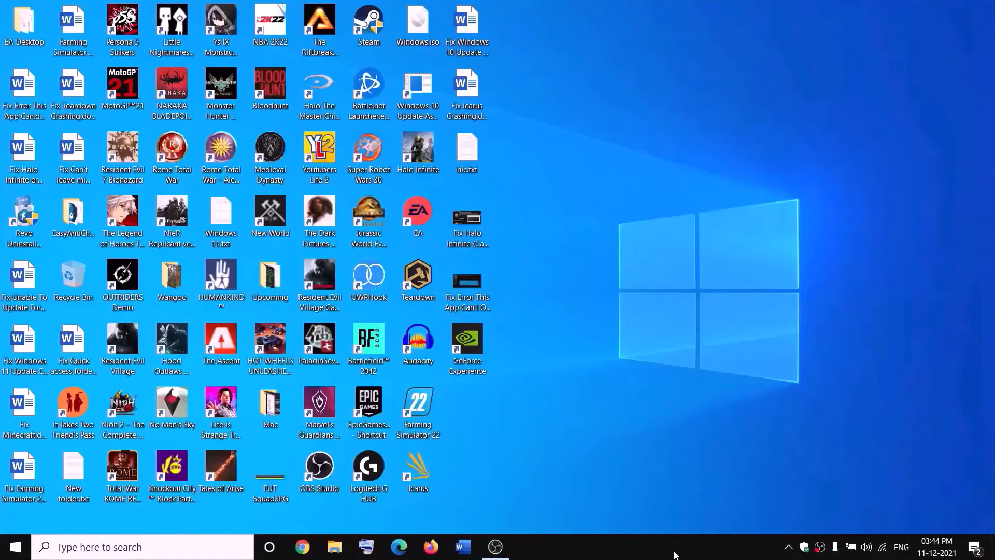
Open New Volume (D:) in File Explorer and select the WpSystem folder
{"action": "left_click", "coordinate": [341, 548]}
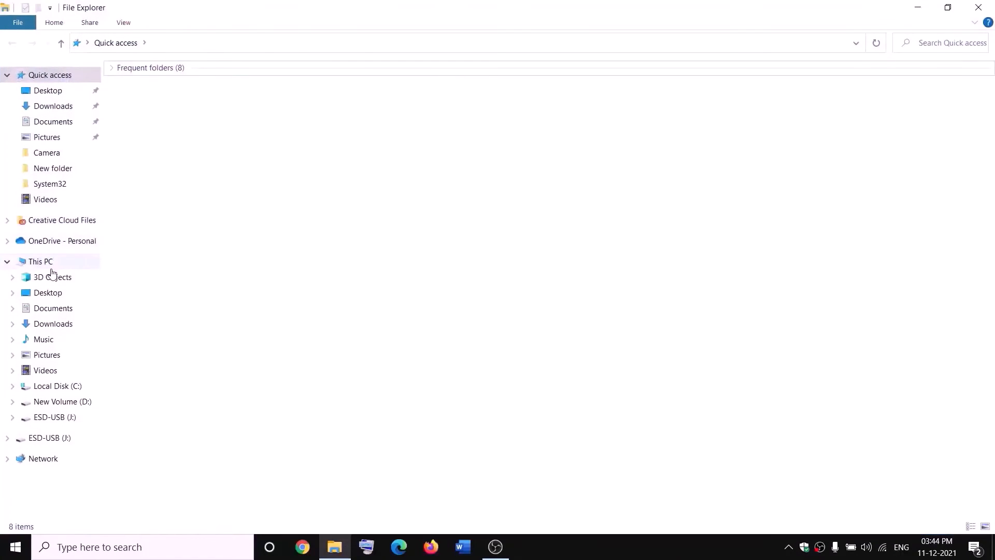
{"action": "left_click", "coordinate": [36, 263]}
{"action": "left_click", "coordinate": [371, 193]}
{"action": "double_click", "coordinate": [372, 192]}
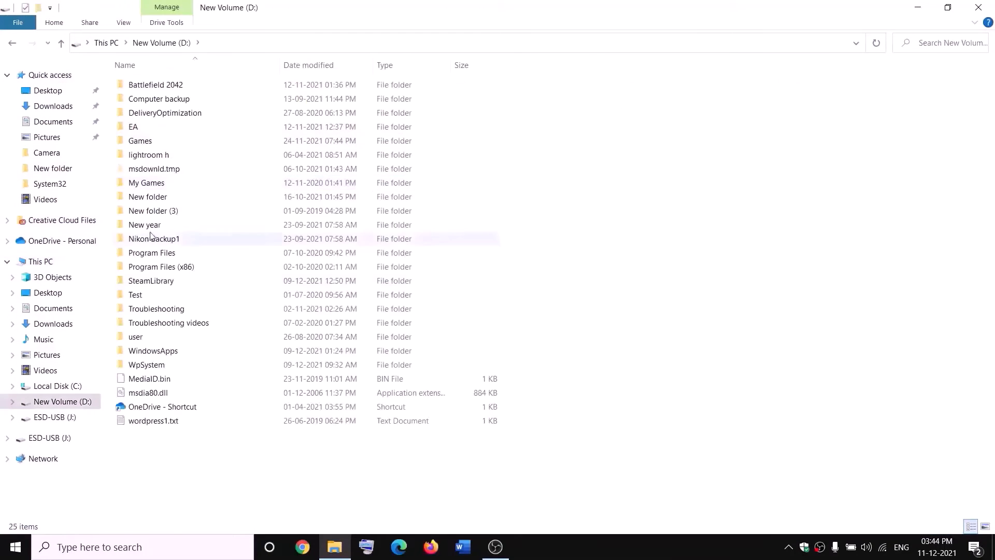
{"action": "left_click", "coordinate": [149, 363]}
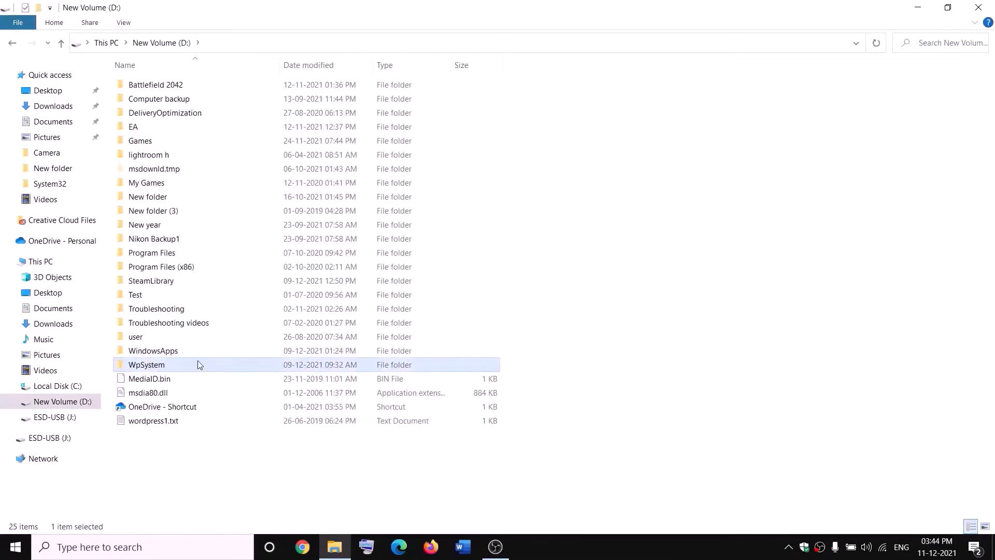
{"action": "right_click", "coordinate": [162, 368]}
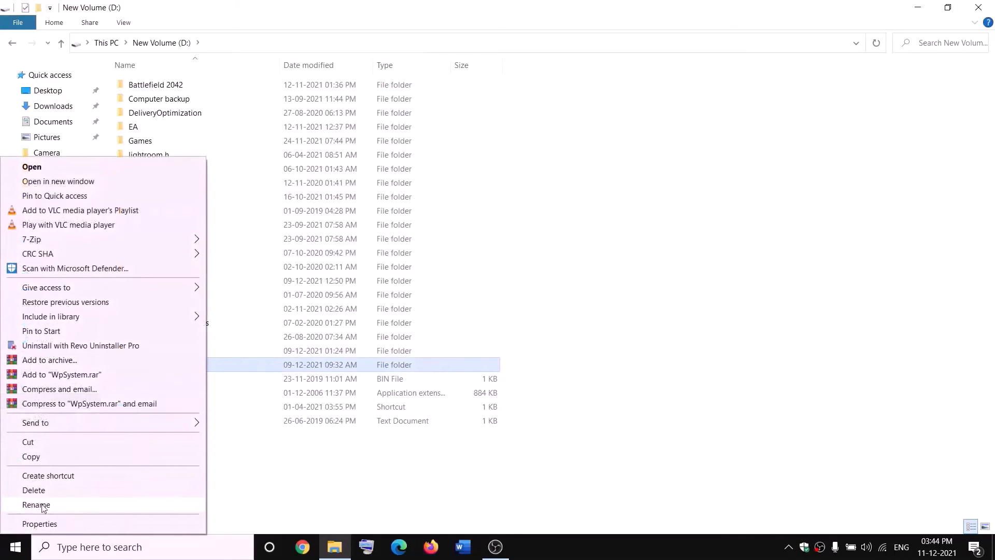
{"action": "left_click", "coordinate": [317, 474]}
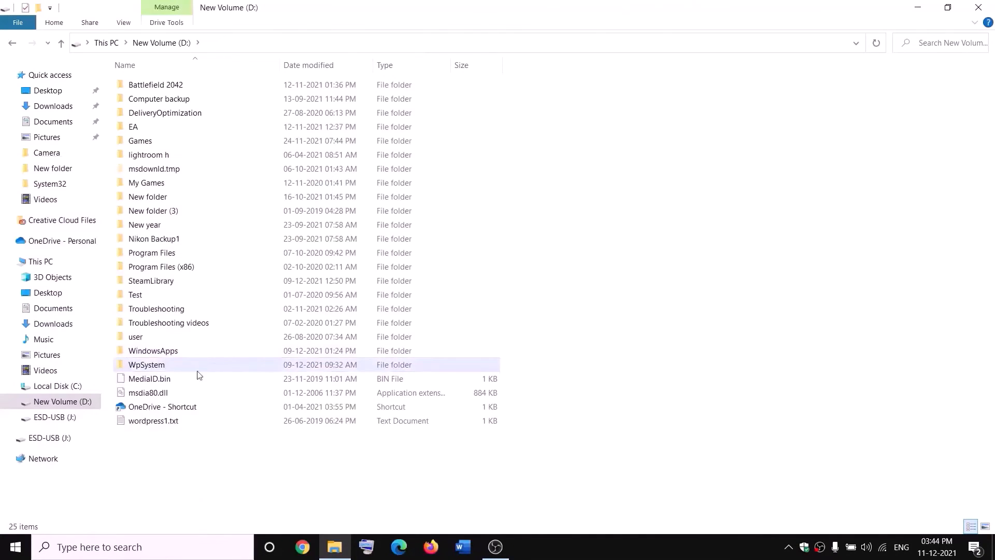
Open the advanced security settings from the WpSystem folder's properties
{"action": "mouse_move", "coordinate": [167, 367]}
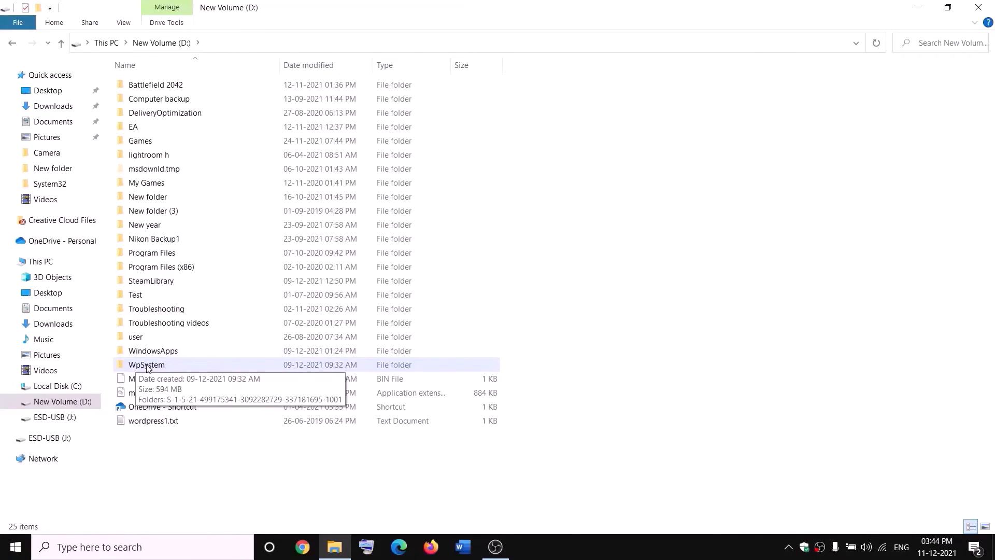
{"action": "right_click", "coordinate": [146, 367]}
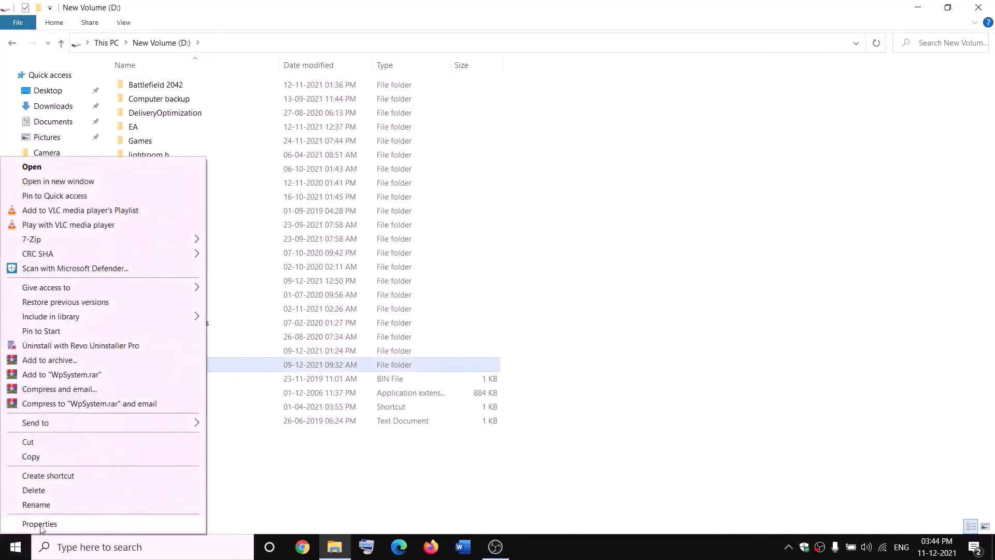
{"action": "left_click", "coordinate": [67, 523]}
{"action": "left_click_drag", "start_coordinate": [296, 231], "coordinate": [425, 145]}
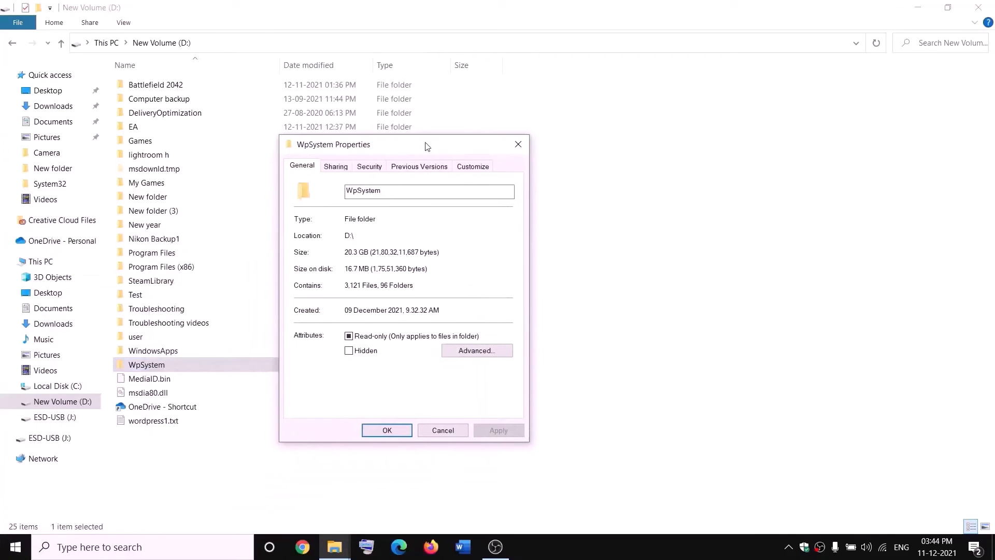
{"action": "left_click", "coordinate": [370, 165]}
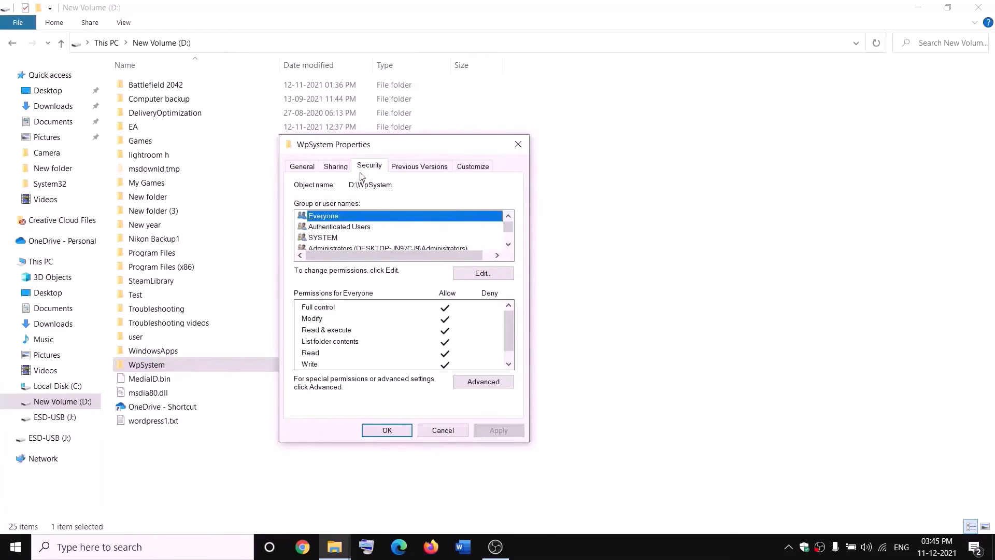
{"action": "left_click", "coordinate": [492, 384]}
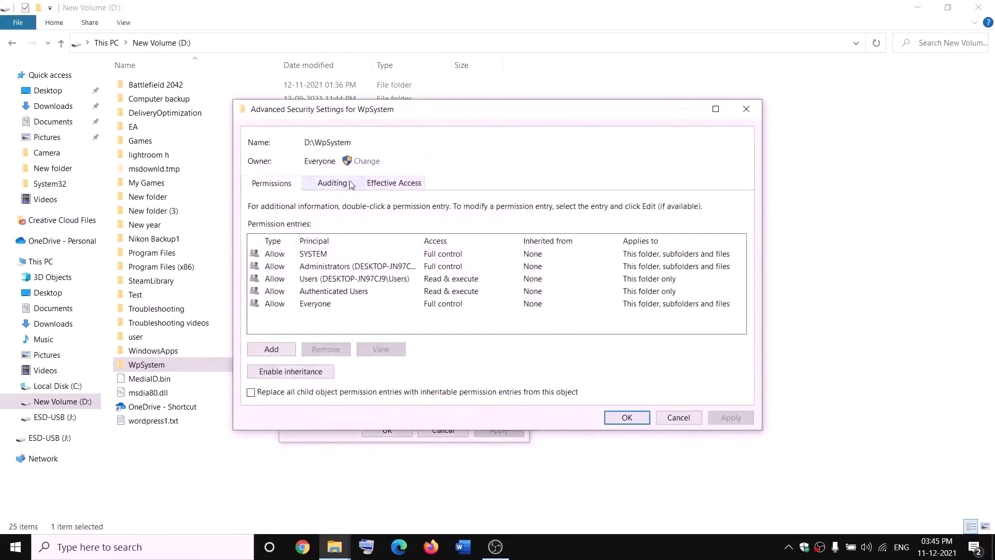
Set the owner of the WpSystem folder to everyone, checking the entered name
{"action": "left_click", "coordinate": [367, 161]}
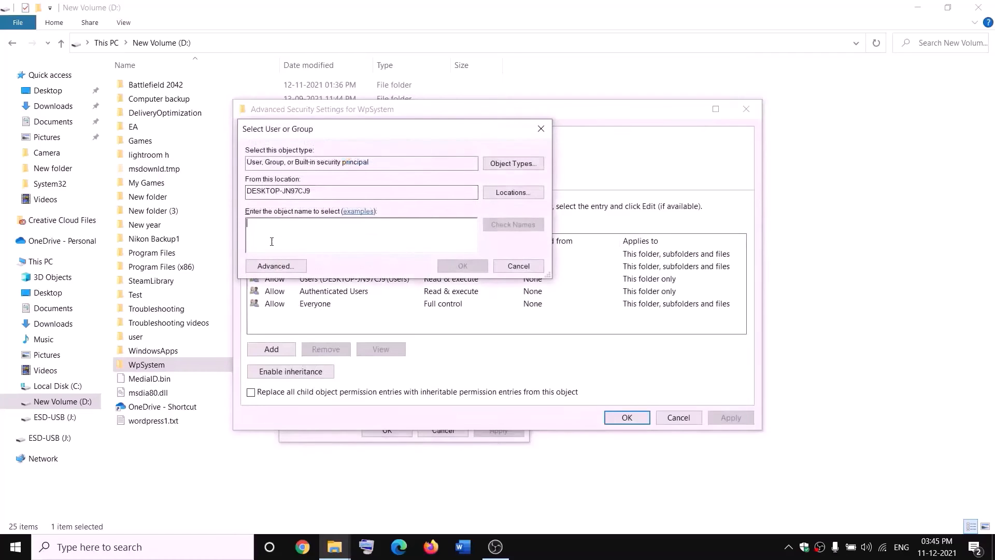
{"action": "key", "text": "BackSpace"}
{"action": "type", "text": "everyo"}
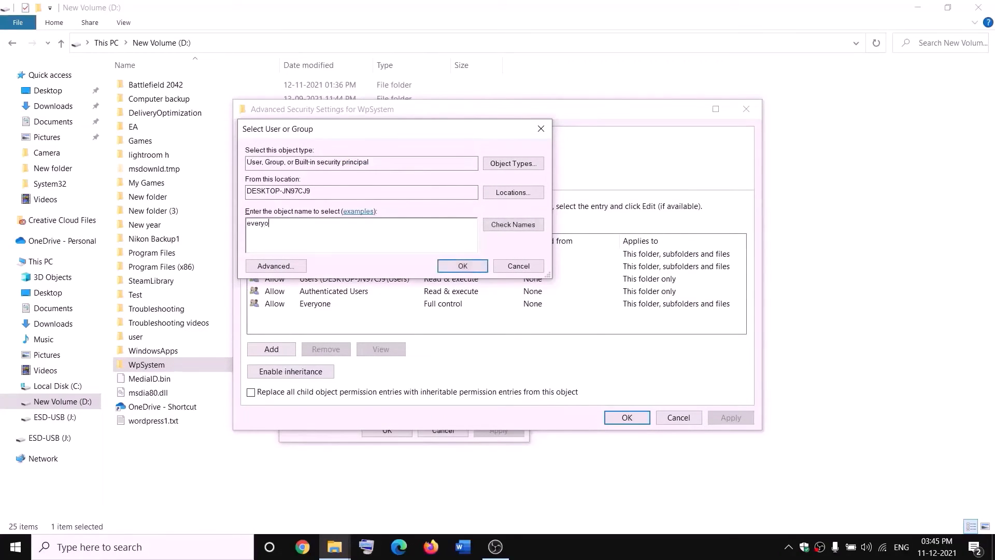
{"action": "type", "text": "ne"}
{"action": "double_click", "coordinate": [296, 220]}
{"action": "left_click", "coordinate": [522, 231]}
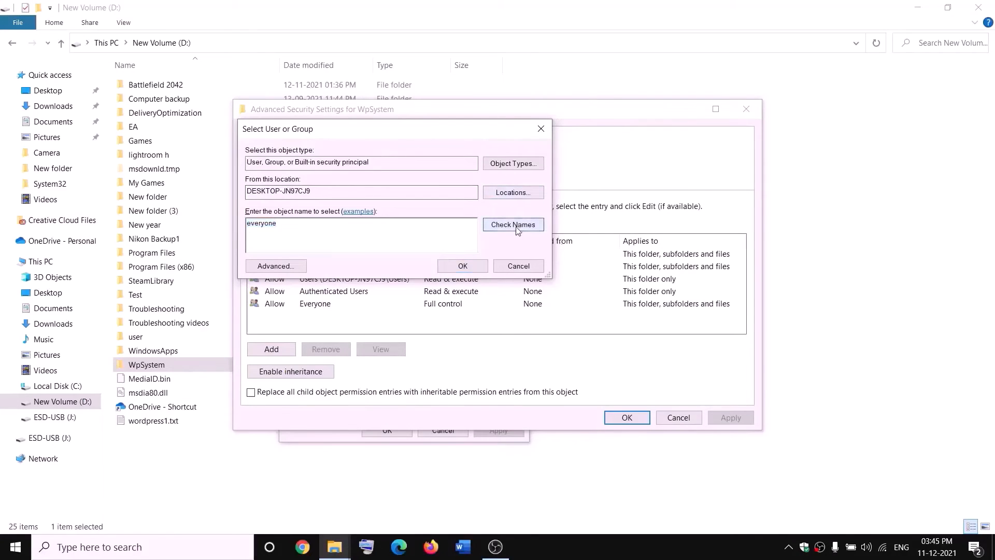
{"action": "left_click", "coordinate": [464, 268]}
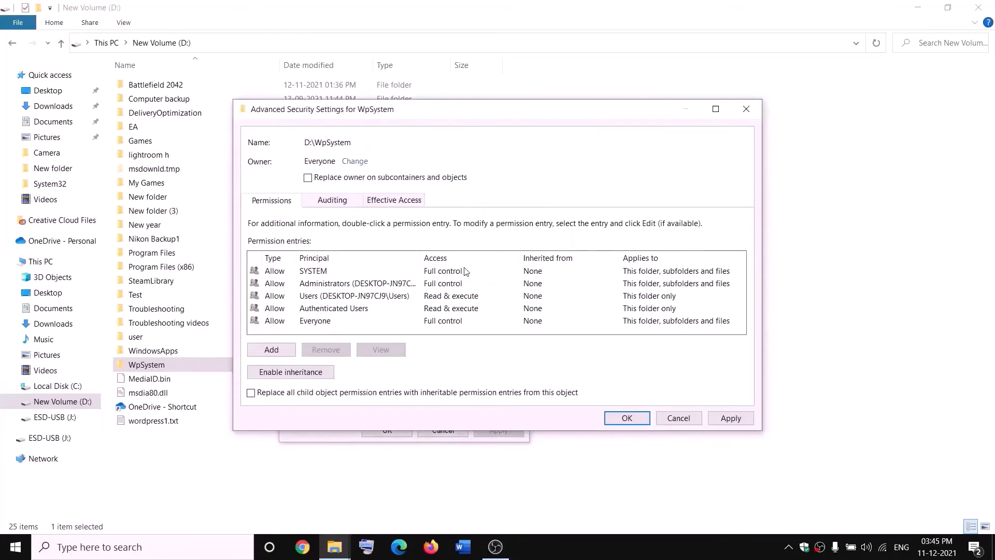
Enable replacing the owner on subcontainers and objects, apply the ownership change, and close the WpSystem properties
{"action": "left_click", "coordinate": [308, 177]}
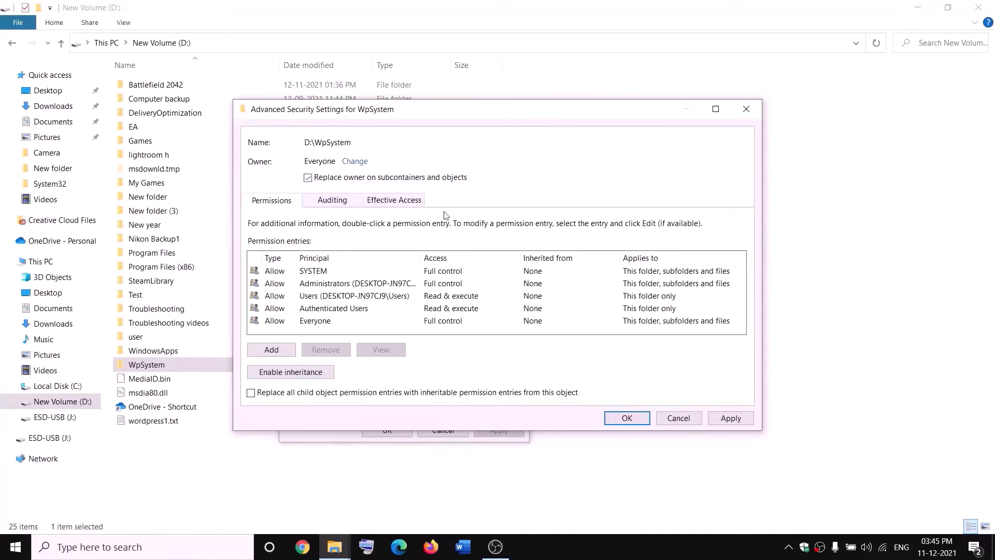
{"action": "left_click", "coordinate": [731, 418]}
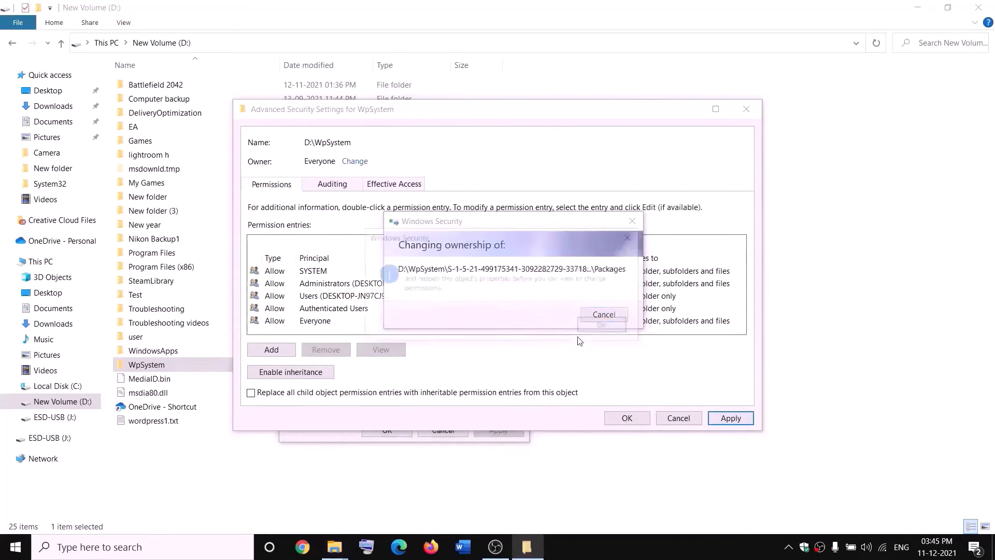
{"action": "left_click", "coordinate": [604, 334]}
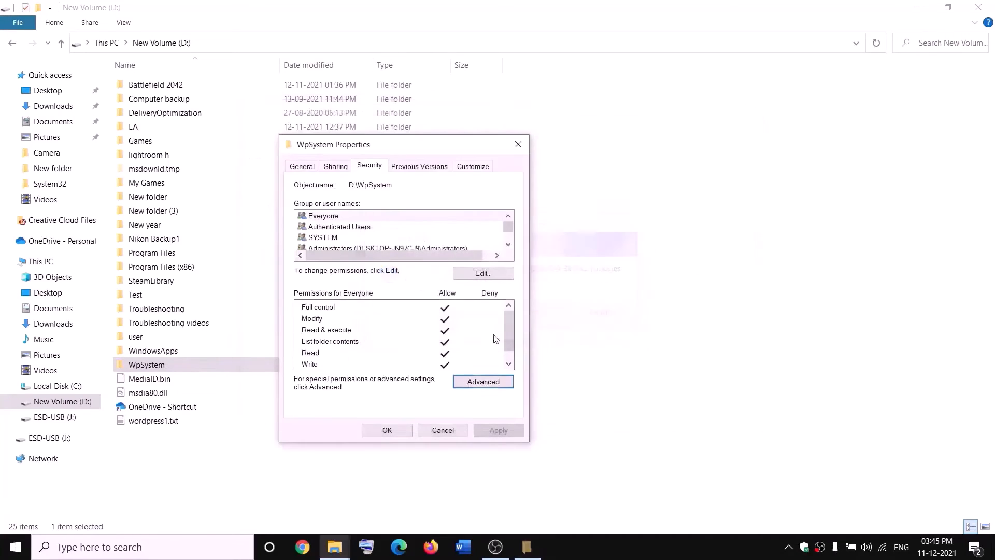
{"action": "left_click", "coordinate": [388, 430]}
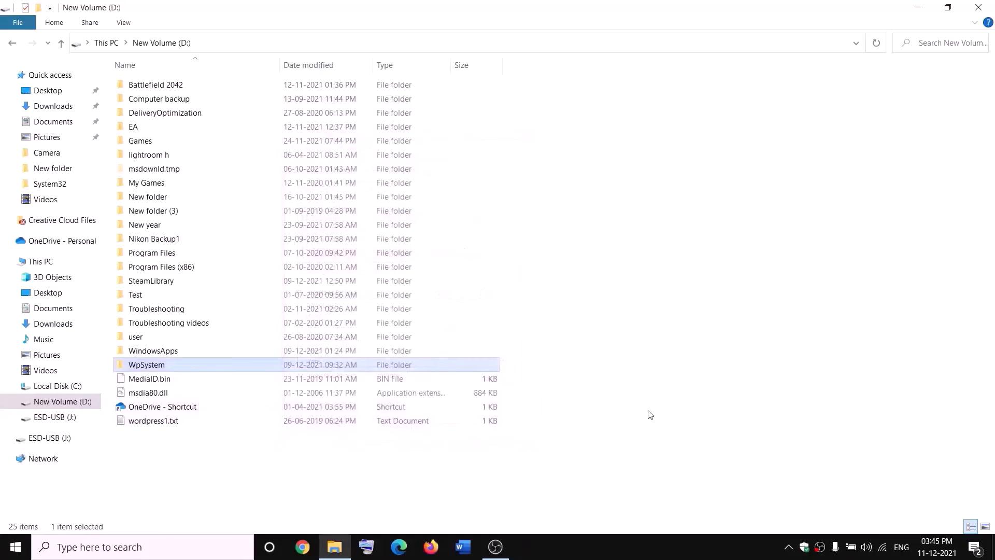
Reopen the WpSystem folder's properties and bring up its advanced security settings again
{"action": "right_click", "coordinate": [149, 368]}
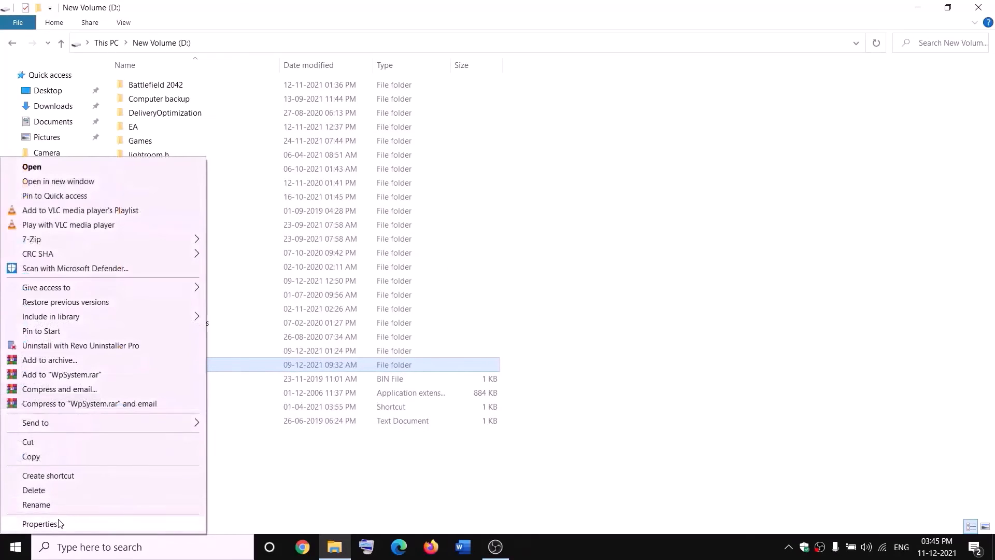
{"action": "left_click", "coordinate": [40, 524]}
{"action": "left_click_drag", "start_coordinate": [321, 230], "coordinate": [390, 169]}
{"action": "left_click", "coordinate": [366, 189]}
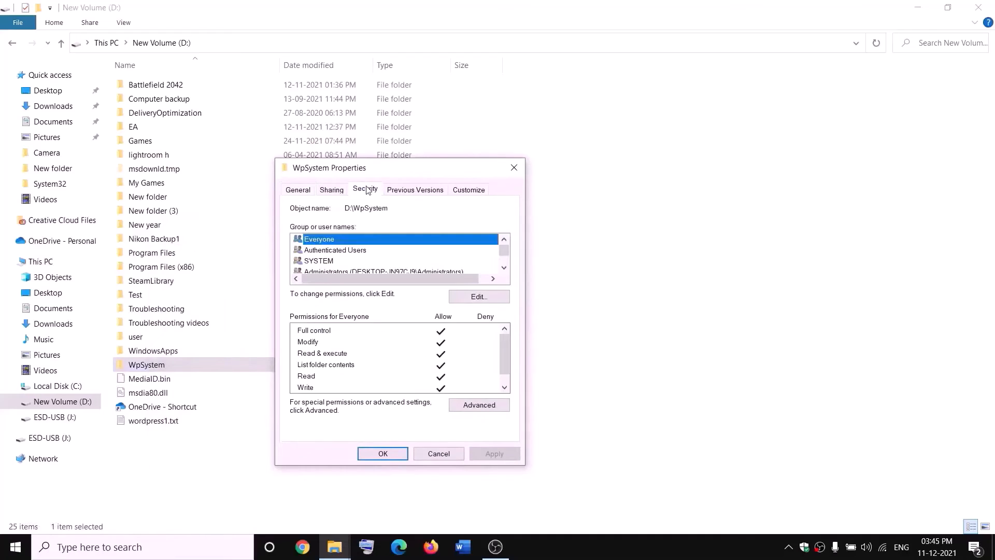
{"action": "left_click", "coordinate": [481, 407]}
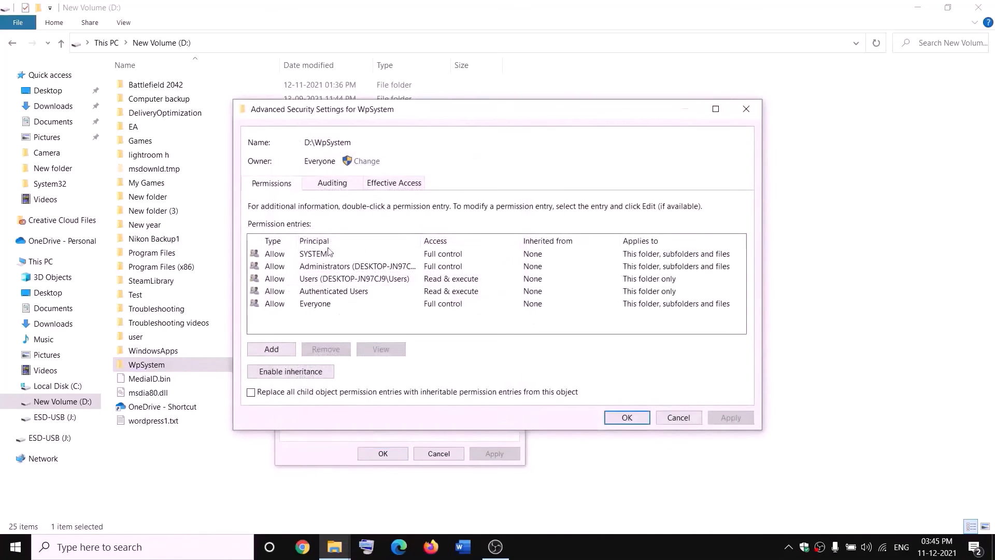
Add a permission entry to the WpSystem folder with everyone as its principal, checking the entered name
{"action": "left_click", "coordinate": [275, 352]}
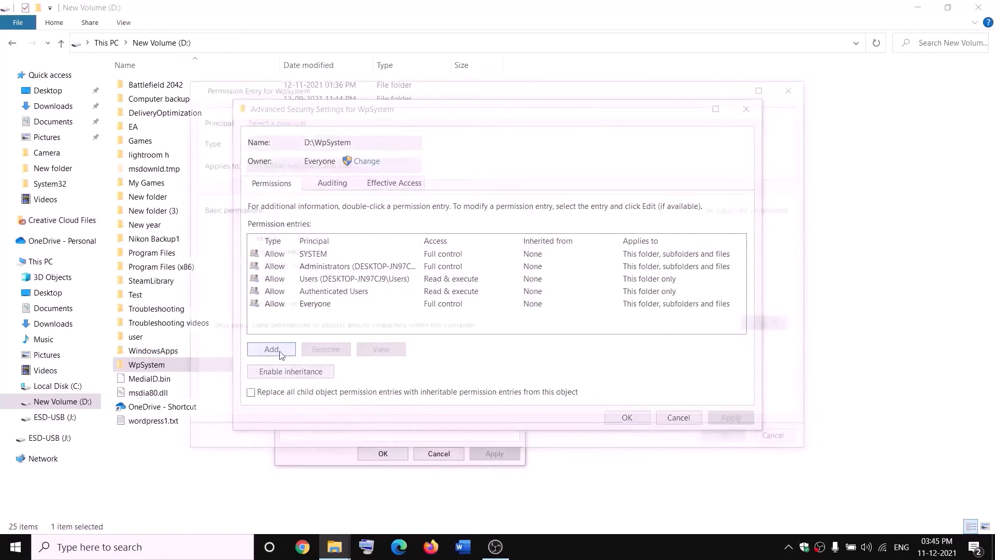
{"action": "left_click", "coordinate": [266, 120]}
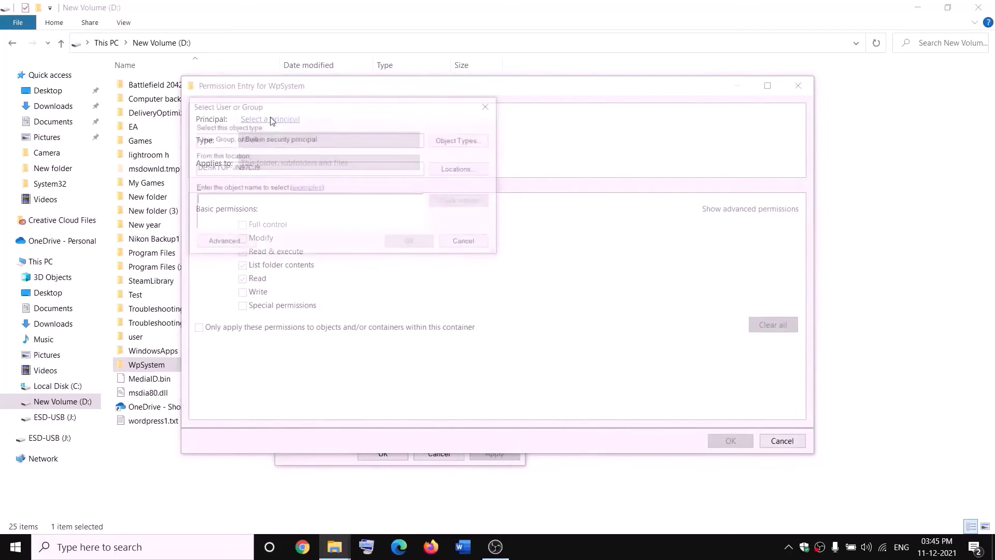
{"action": "type", "text": "everyone"}
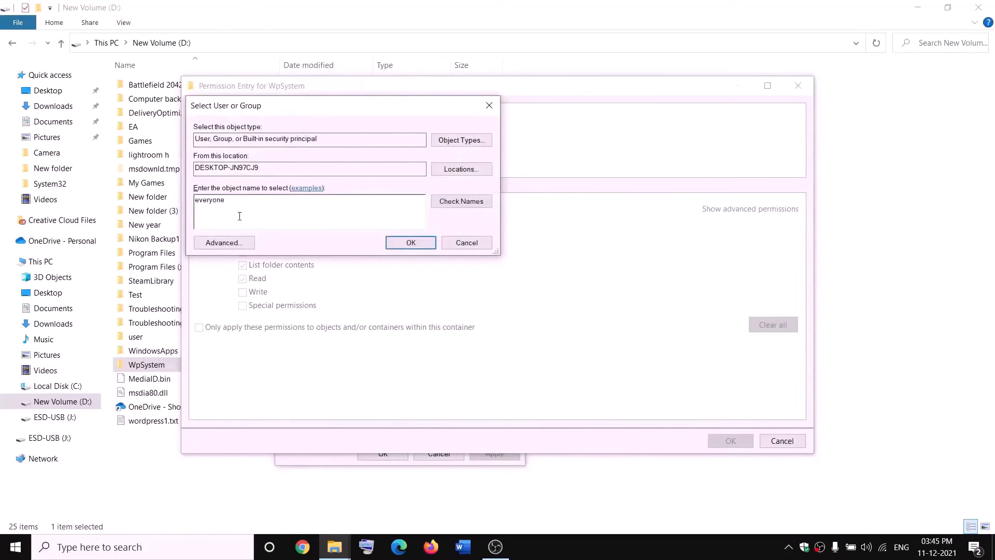
{"action": "left_click", "coordinate": [461, 201]}
{"action": "left_click", "coordinate": [411, 243]}
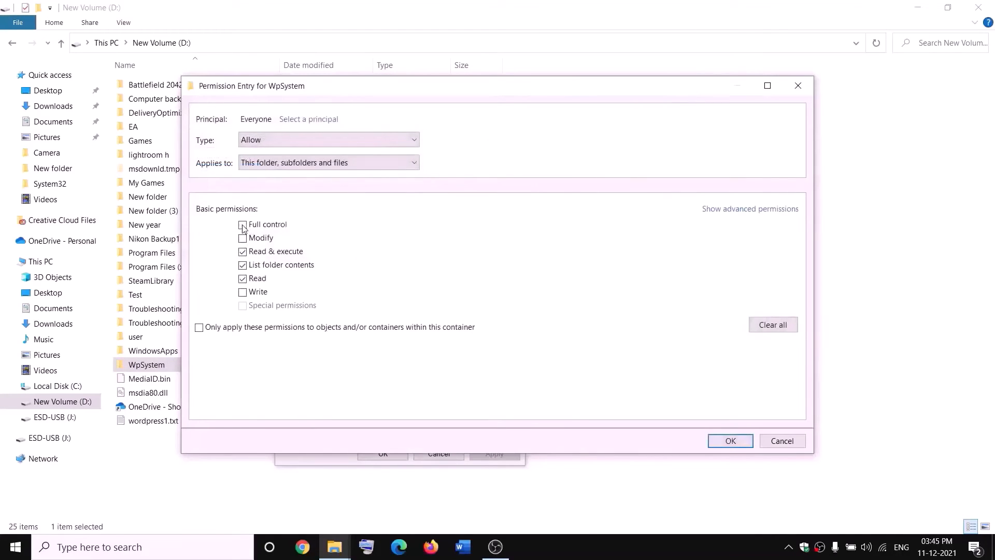
Grant full control in the new WpSystem permission entry, then confirm and close the folder's security settings and properties
{"action": "left_click", "coordinate": [243, 227]}
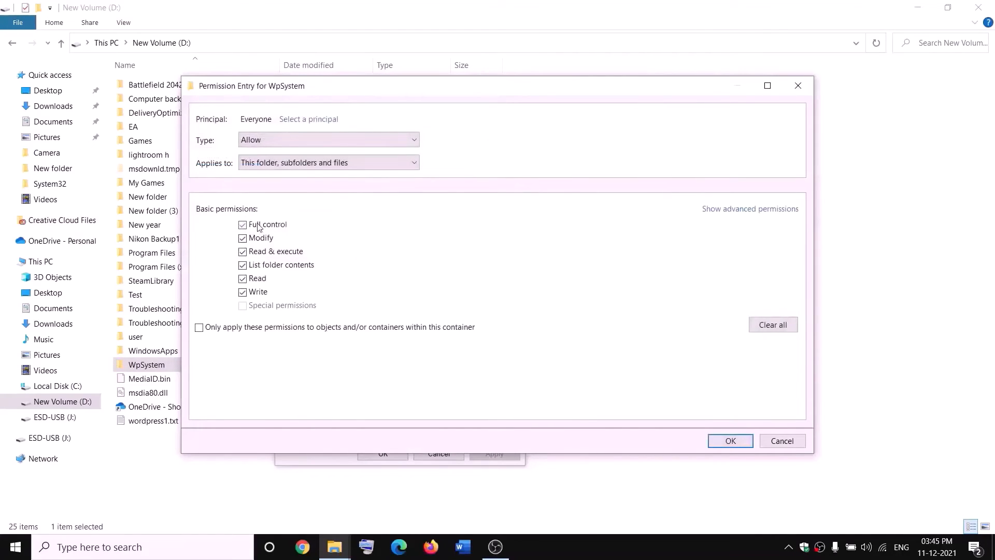
{"action": "left_click", "coordinate": [732, 442]}
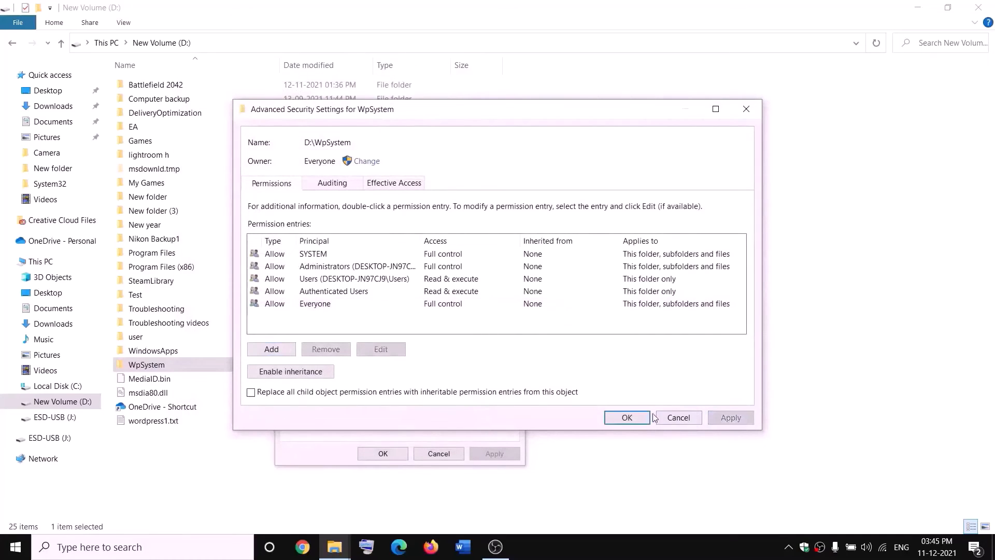
{"action": "left_click", "coordinate": [627, 417]}
{"action": "left_click", "coordinate": [383, 454]}
{"action": "left_click", "coordinate": [389, 442]}
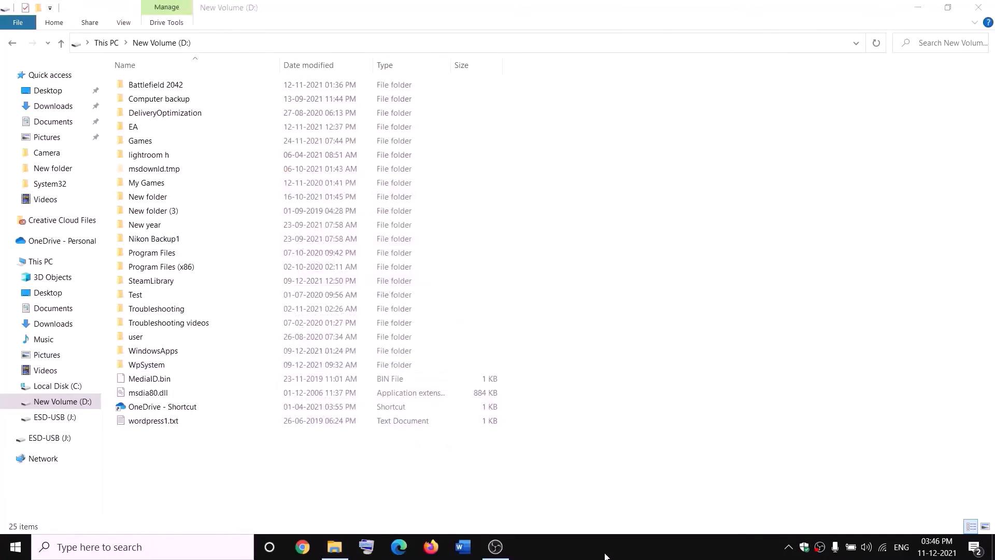
Rename the WpSystem folder on drive D to WpSystem.old
{"action": "right_click", "coordinate": [145, 367]}
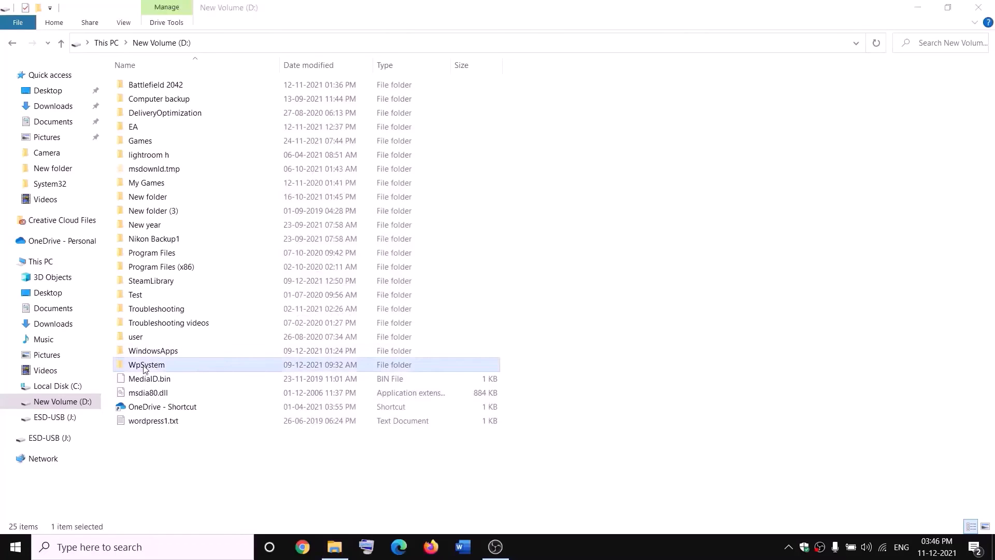
{"action": "left_click", "coordinate": [36, 505]}
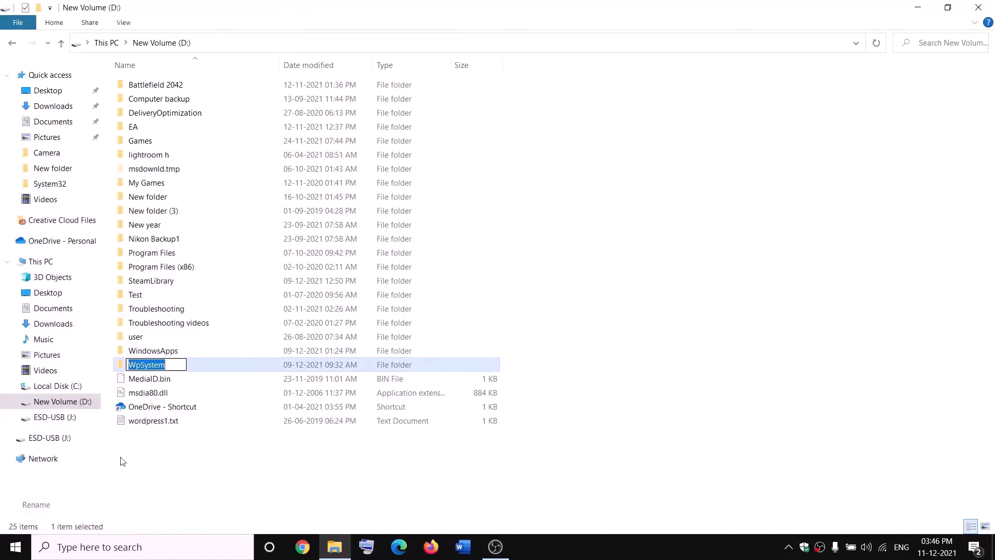
{"action": "key", "text": "End"}
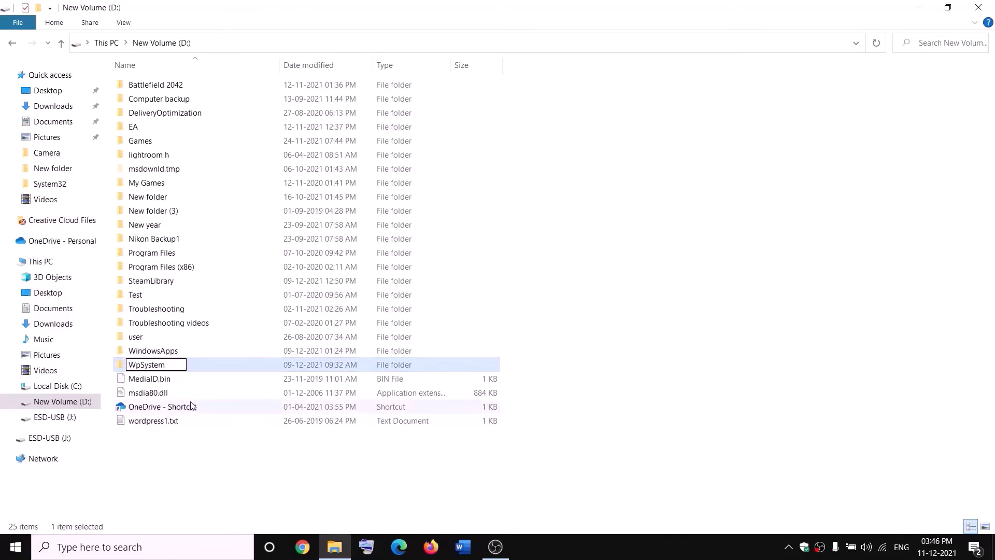
{"action": "type", "text": ".old"}
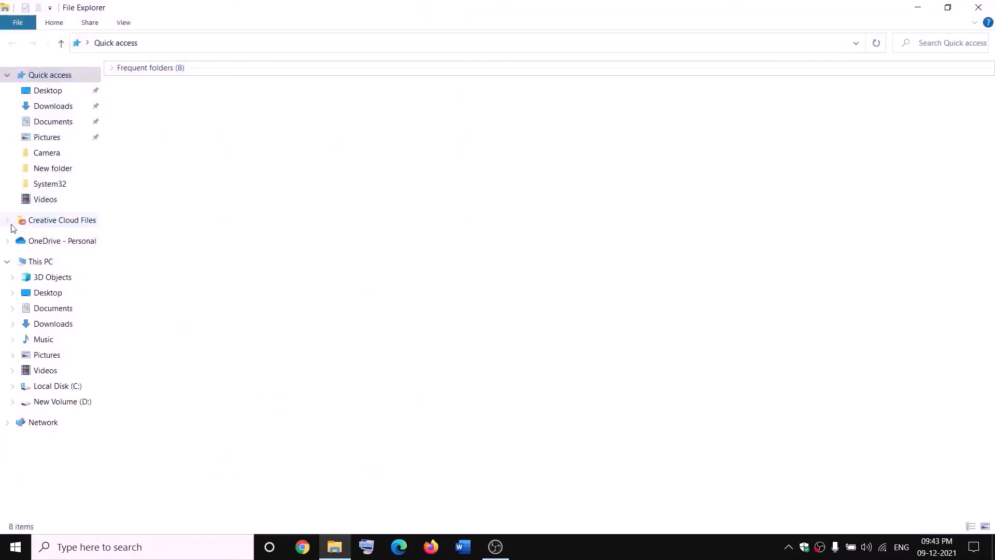
Go to New Volume (D:) and open the advanced security settings from the WindowsApps folder's properties
{"action": "left_click", "coordinate": [24, 261]}
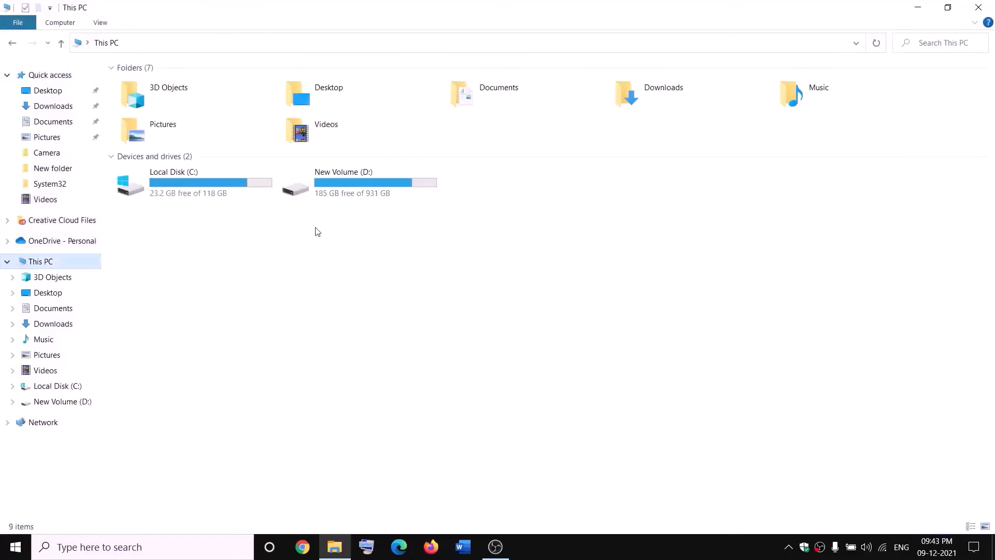
{"action": "double_click", "coordinate": [356, 187]}
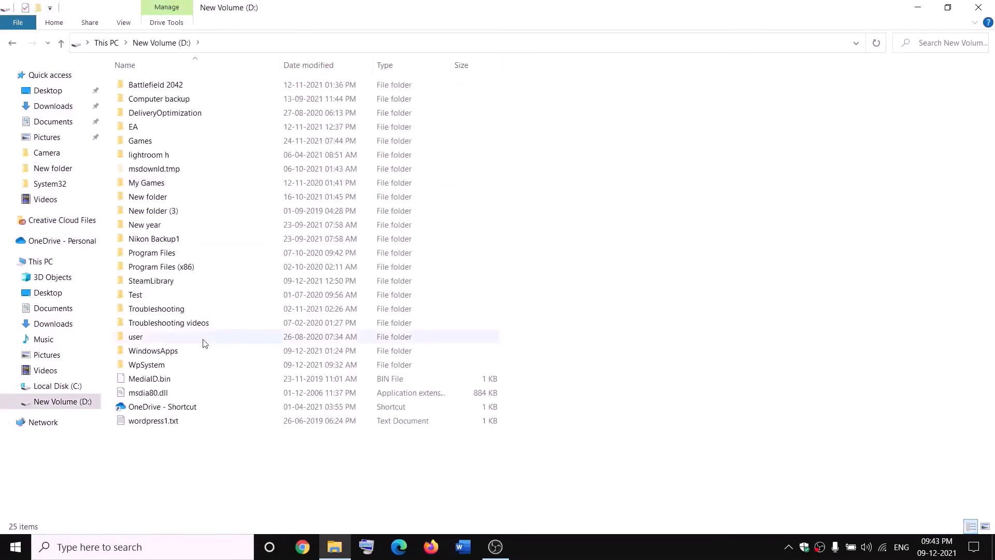
{"action": "left_click", "coordinate": [177, 350]}
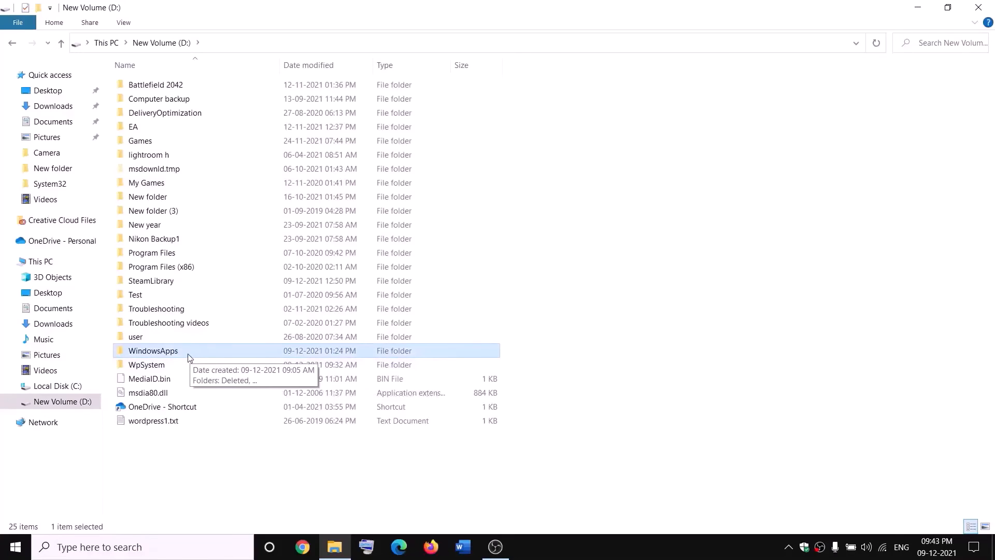
{"action": "right_click", "coordinate": [189, 355]}
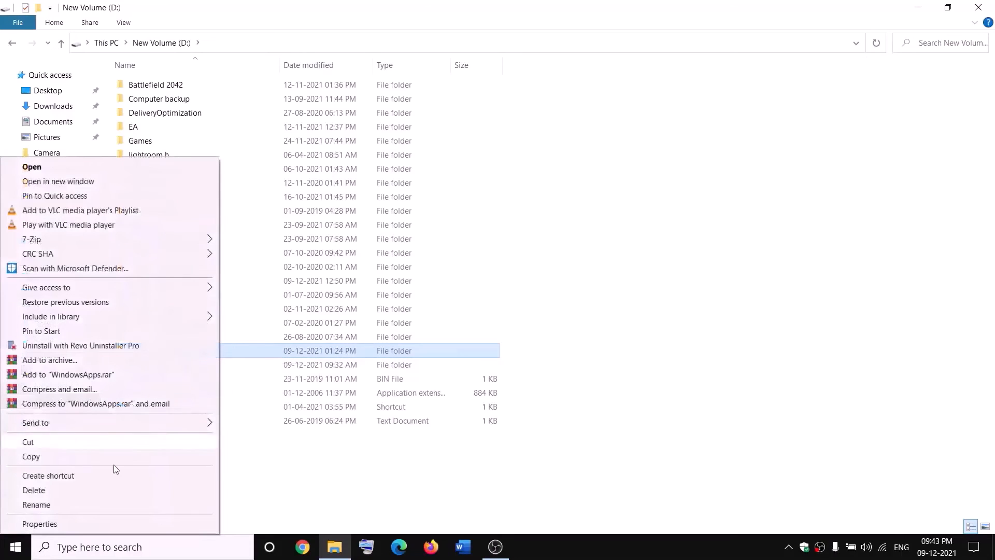
{"action": "left_click", "coordinate": [40, 524]}
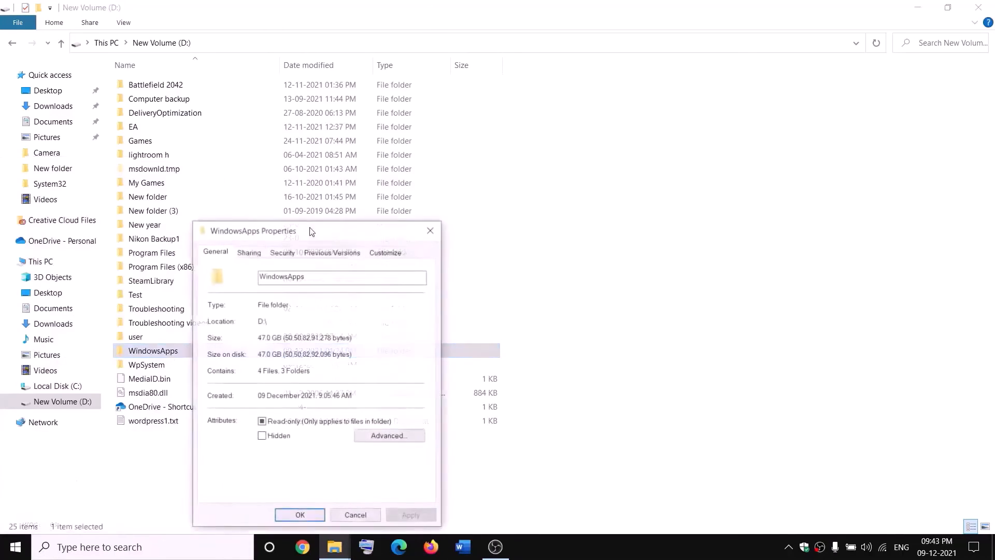
{"action": "left_click", "coordinate": [282, 253]}
{"action": "left_click", "coordinate": [390, 466]}
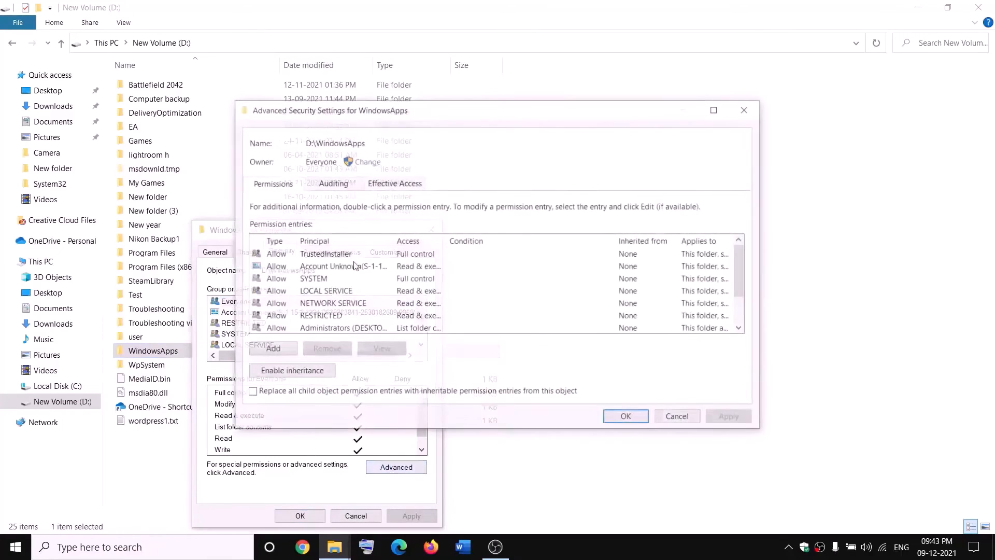
Set the owner of the WindowsApps folder to everyone and enable replacing the owner on subcontainers and objects
{"action": "left_click", "coordinate": [365, 162]}
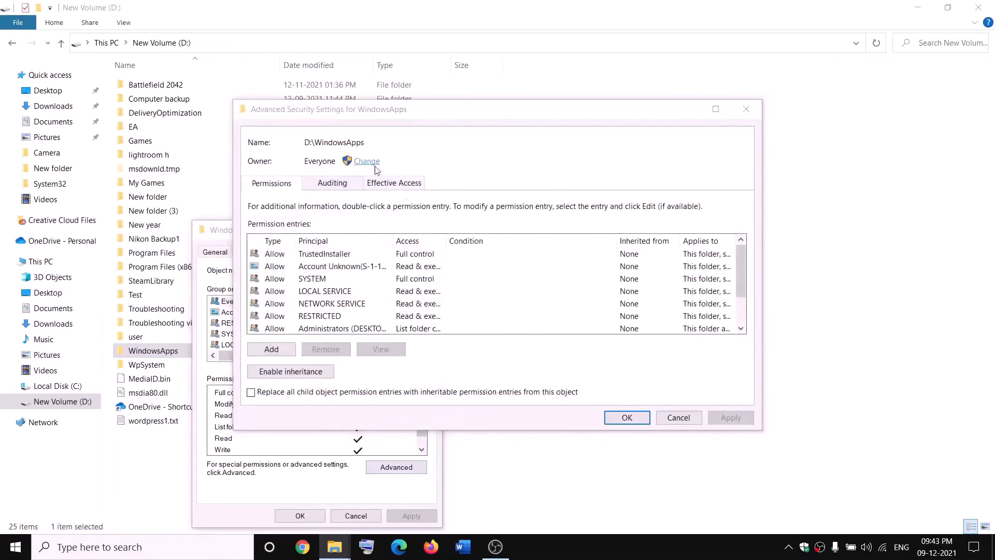
{"action": "type", "text": "everyone"}
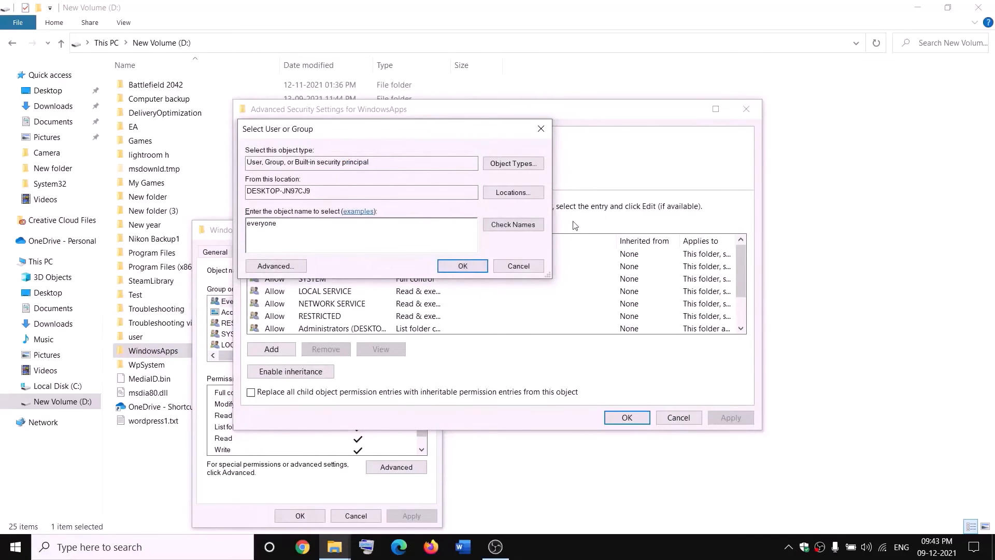
{"action": "left_click", "coordinate": [524, 228]}
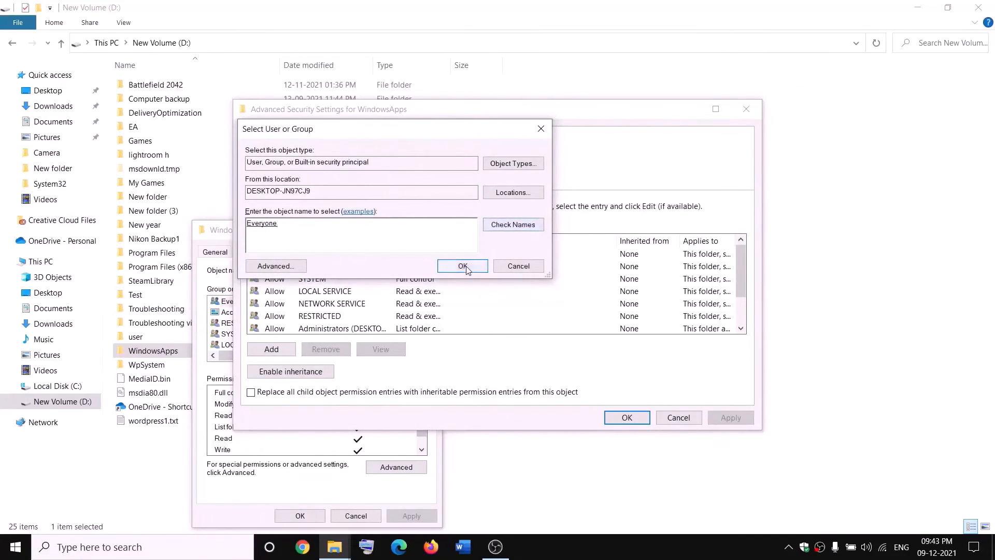
{"action": "left_click", "coordinate": [463, 266]}
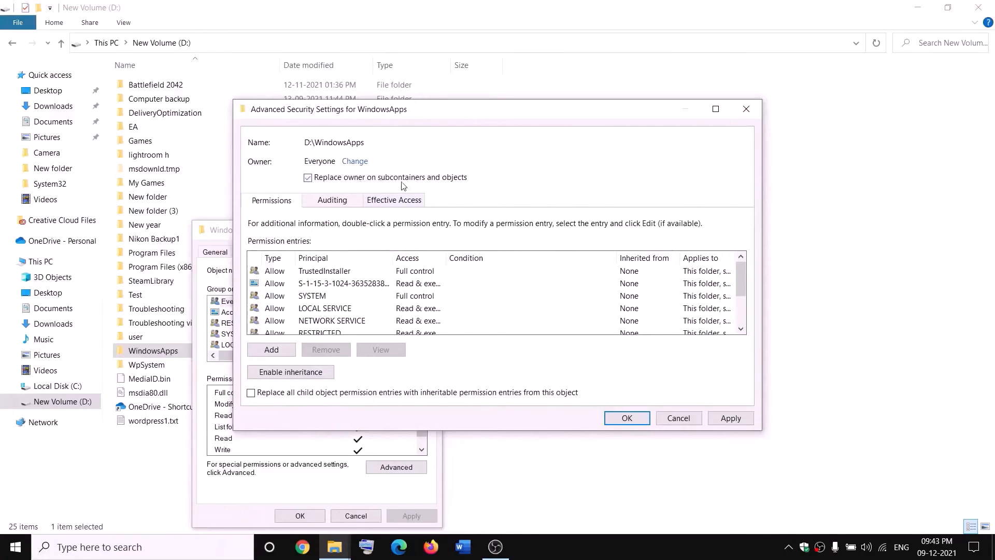
Apply the ownership change to WindowsApps and close its advanced security settings and properties
{"action": "left_click", "coordinate": [731, 418]}
{"action": "left_click", "coordinate": [606, 325]}
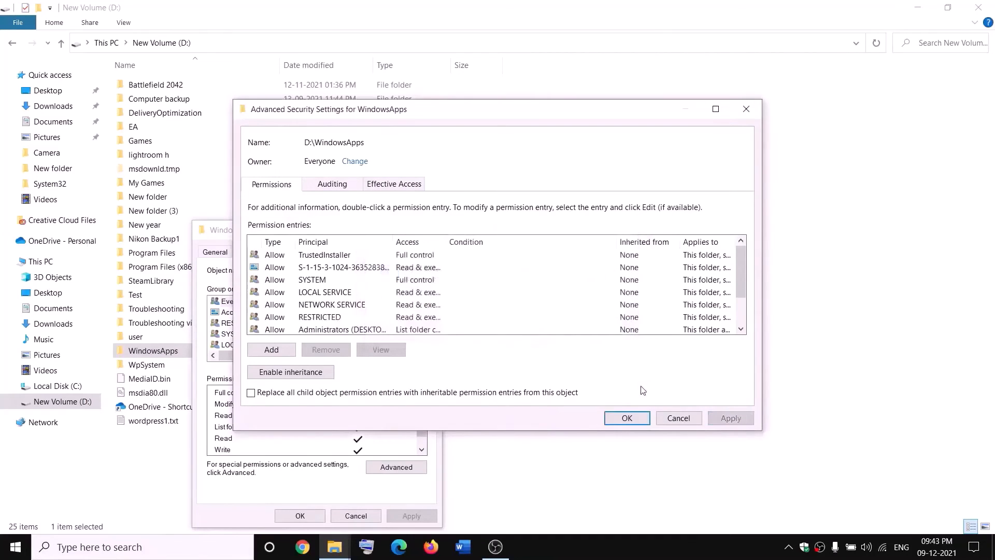
{"action": "left_click", "coordinate": [627, 419]}
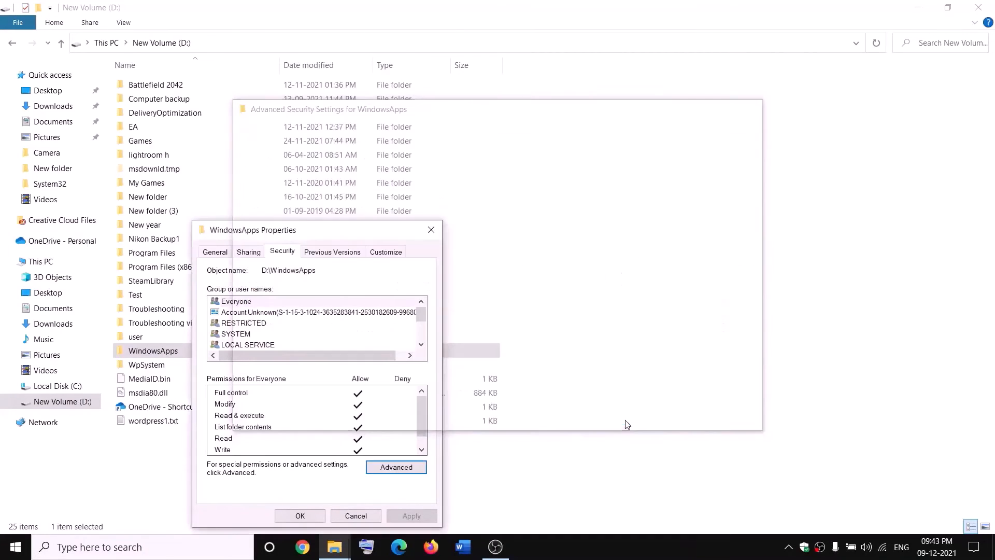
{"action": "left_click", "coordinate": [310, 518]}
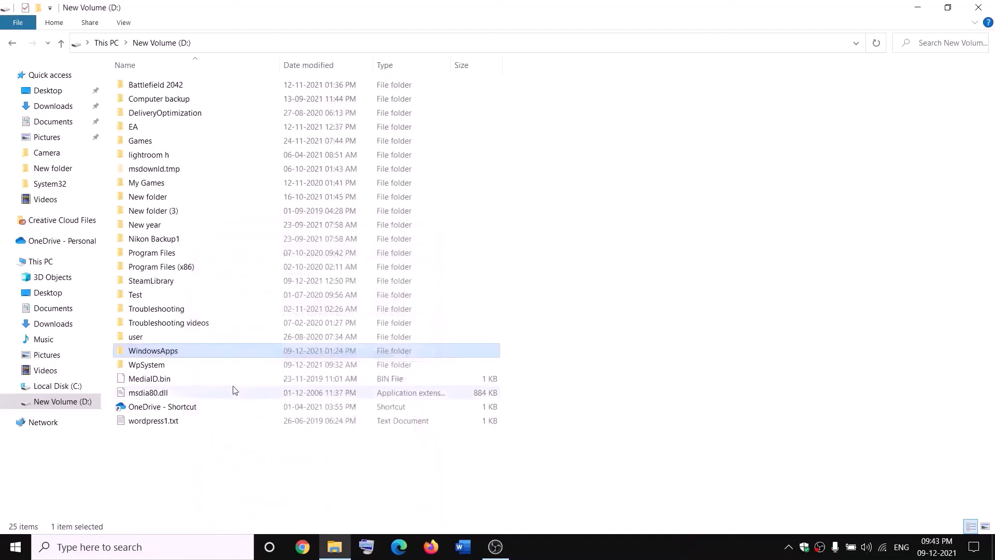
Reopen the WindowsApps folder's properties and bring up its advanced security settings again
{"action": "right_click", "coordinate": [189, 355]}
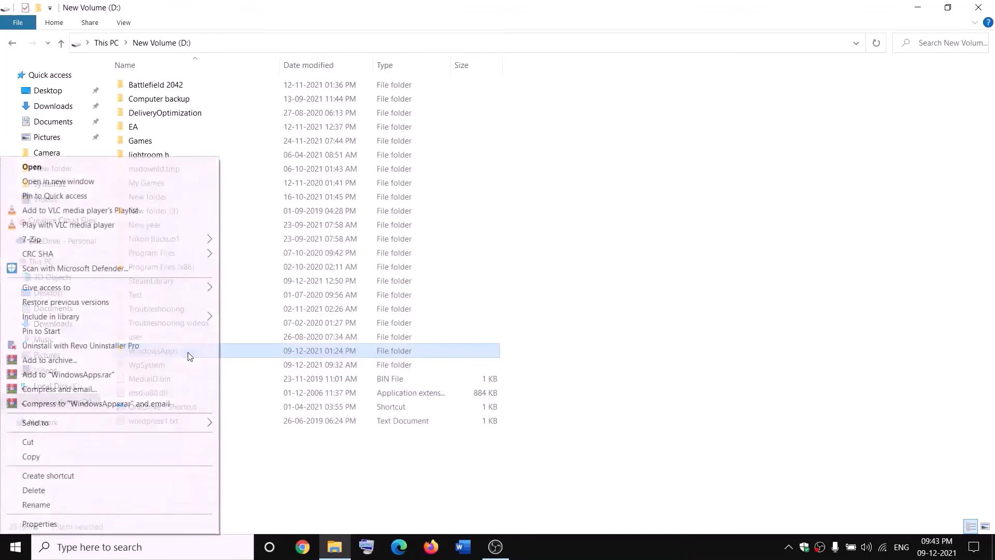
{"action": "left_click", "coordinate": [37, 524]}
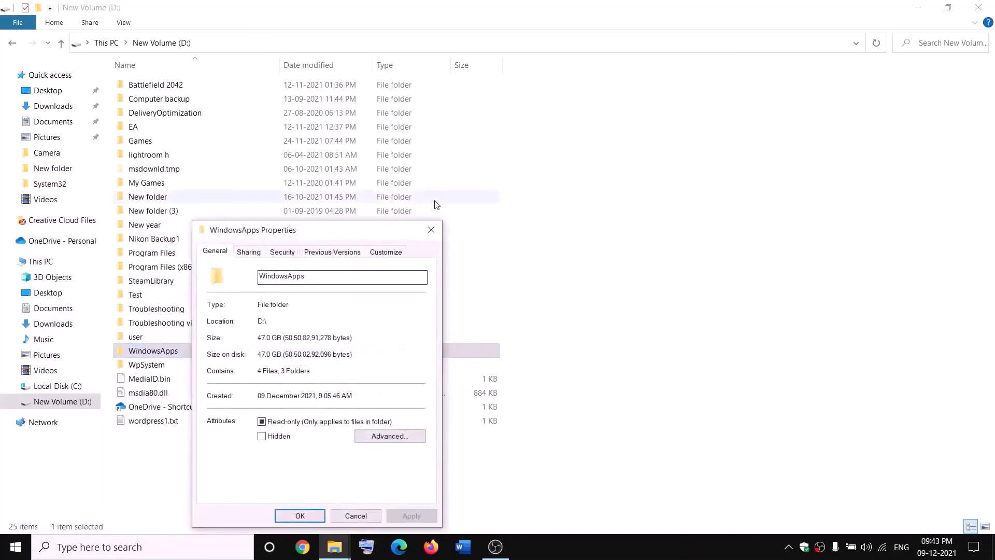
{"action": "left_click", "coordinate": [291, 256]}
{"action": "left_click", "coordinate": [415, 468]}
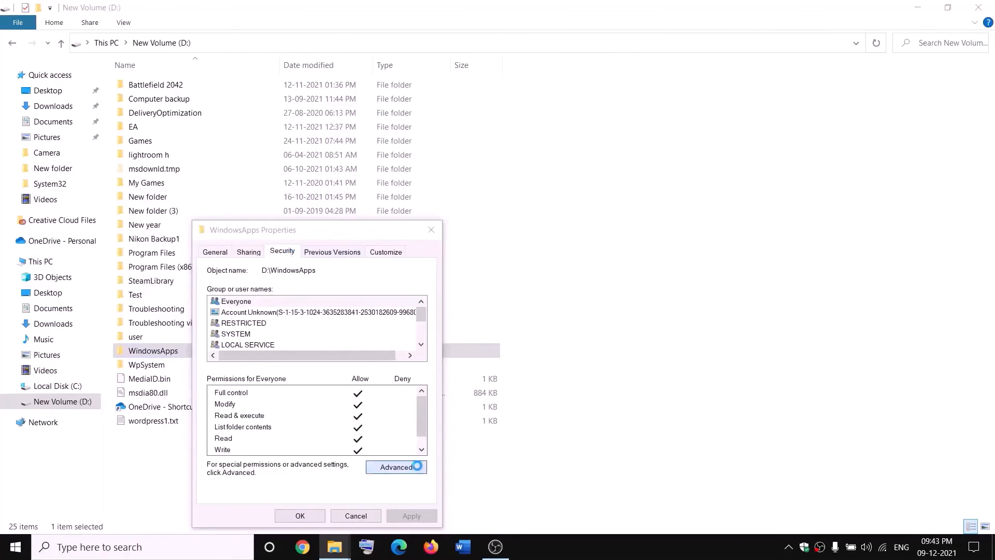
Add a permission entry to the WindowsApps folder with everyone as its principal, checking the entered name
{"action": "left_click", "coordinate": [273, 350]}
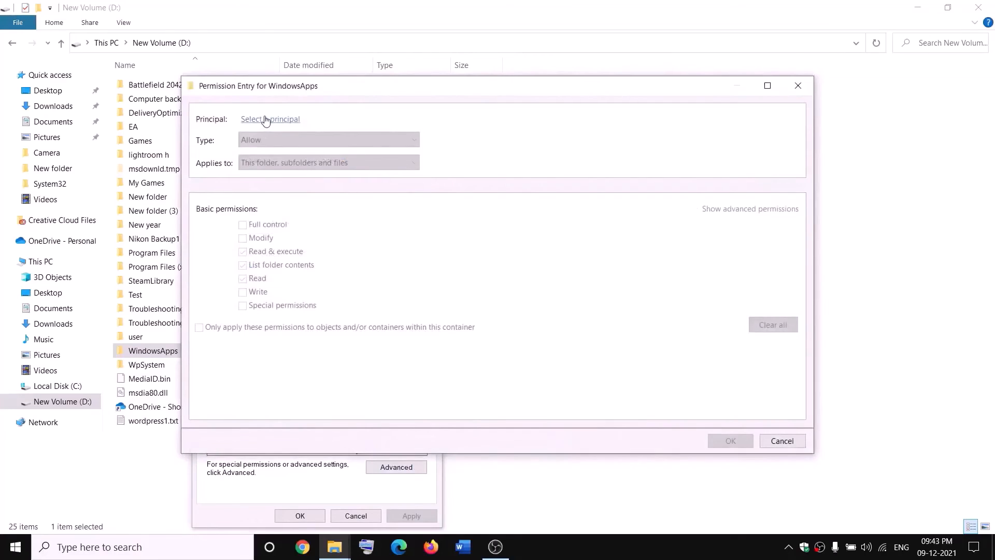
{"action": "left_click", "coordinate": [265, 120]}
{"action": "type", "text": "everyone"}
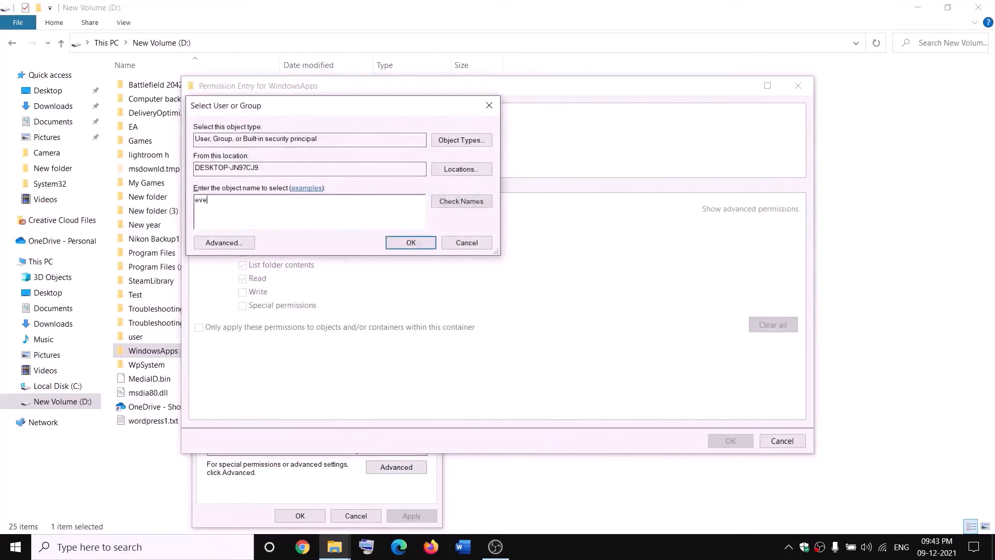
{"action": "left_click", "coordinate": [472, 203]}
{"action": "left_click", "coordinate": [412, 243]}
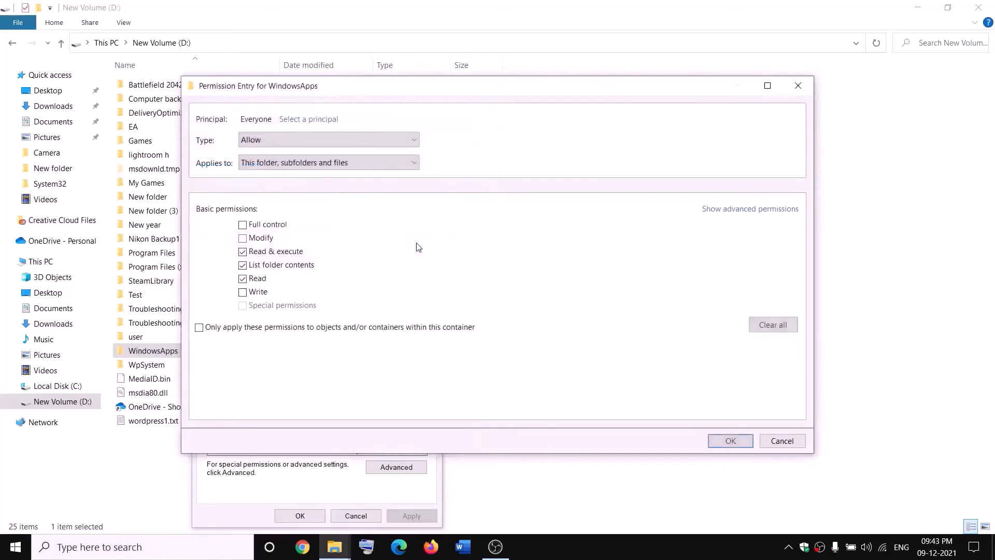
Grant everyone full control of WindowsApps, apply the permission change, and close the folder's security settings and properties
{"action": "left_click", "coordinate": [742, 436]}
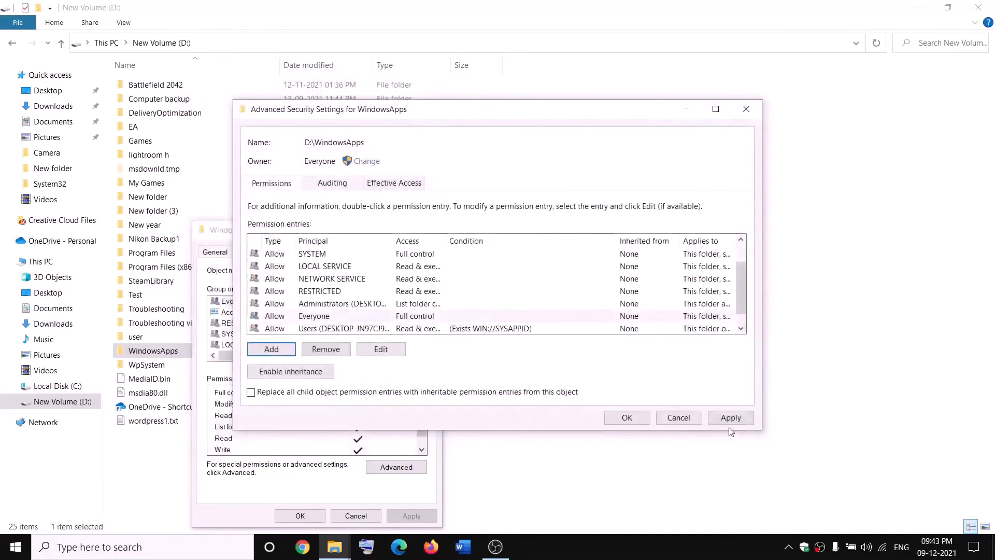
{"action": "left_click", "coordinate": [729, 417]}
{"action": "left_click", "coordinate": [624, 419]}
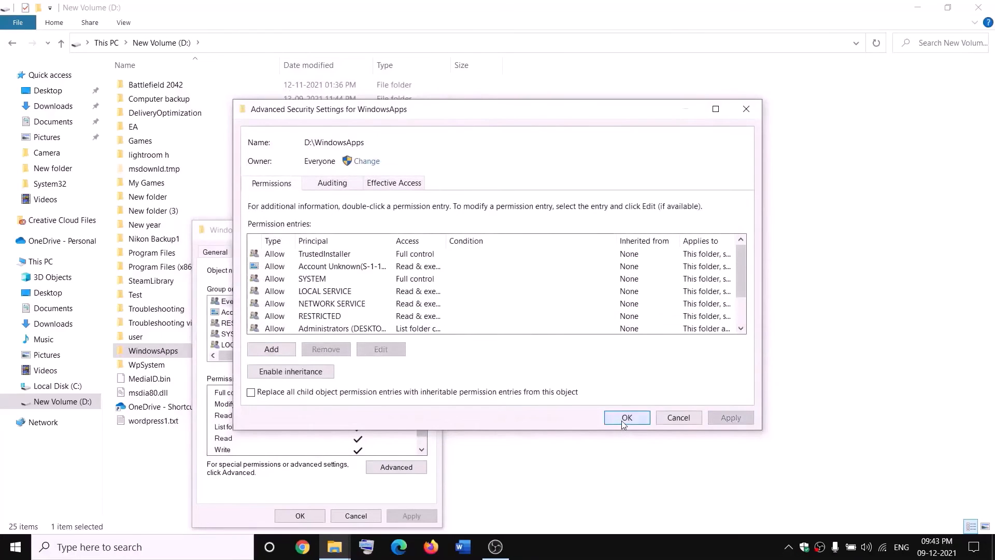
{"action": "left_click", "coordinate": [321, 514]}
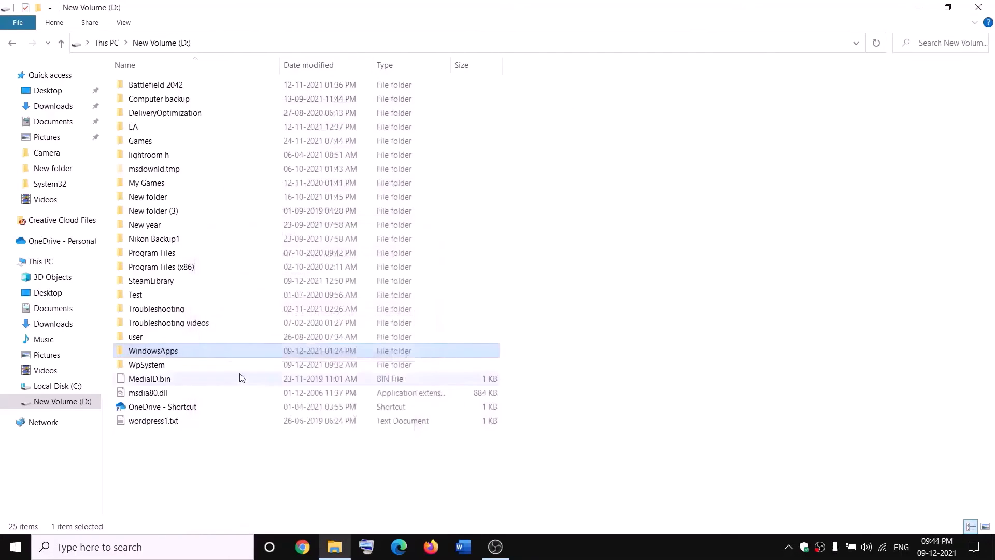
Rename the WindowsApps folder on drive D to WindowsApps.old
{"action": "right_click", "coordinate": [188, 355]}
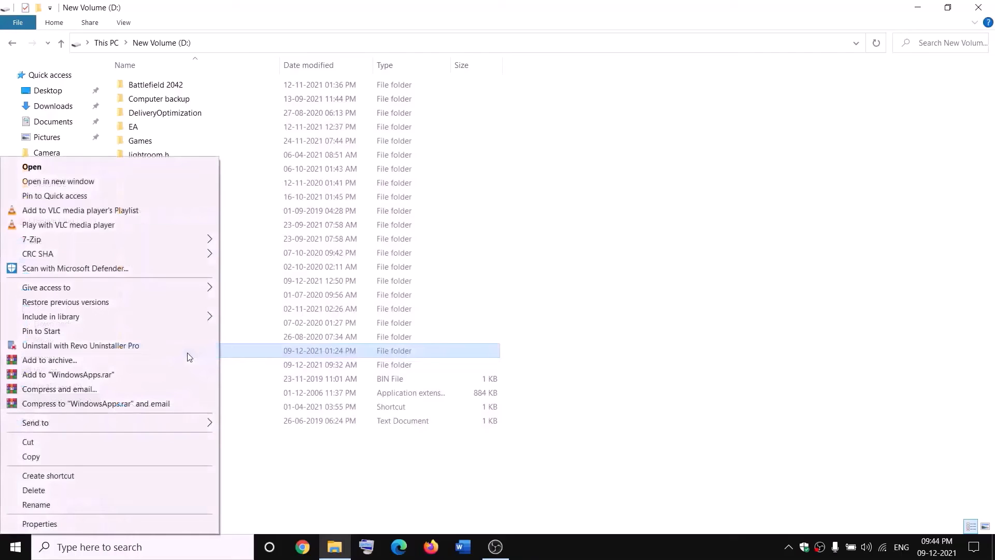
{"action": "left_click", "coordinate": [31, 505]}
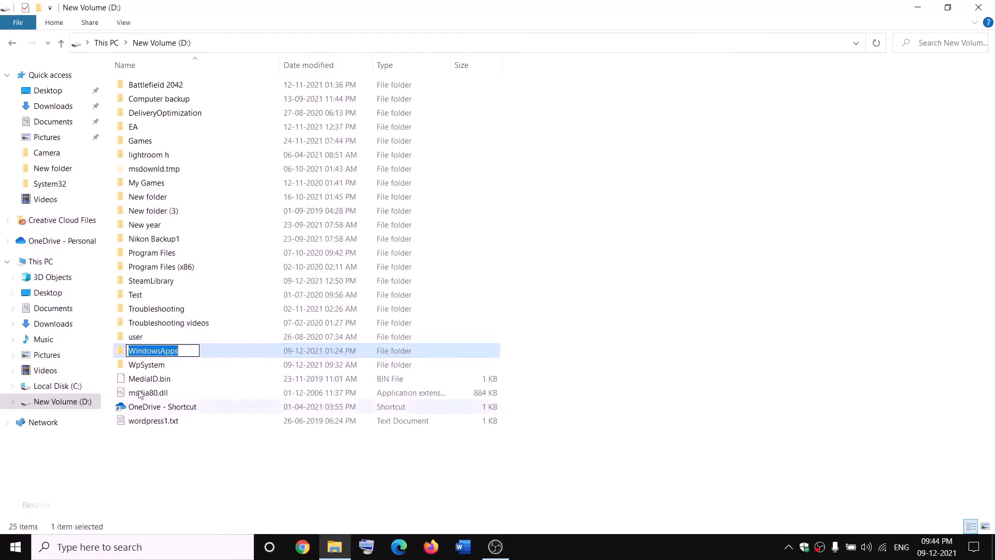
{"action": "left_click", "coordinate": [186, 348]}
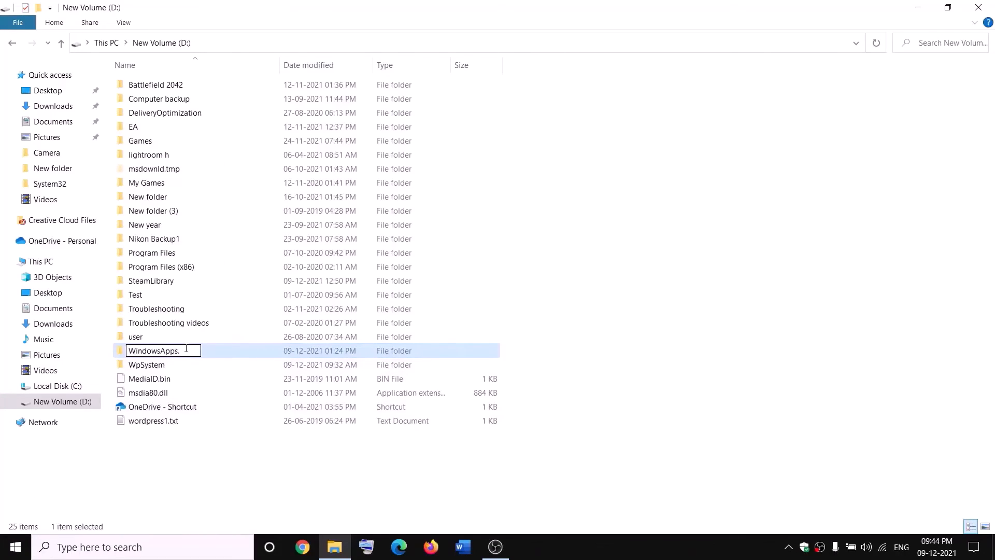
{"action": "type", "text": ".old"}
{"action": "left_click", "coordinate": [226, 452]}
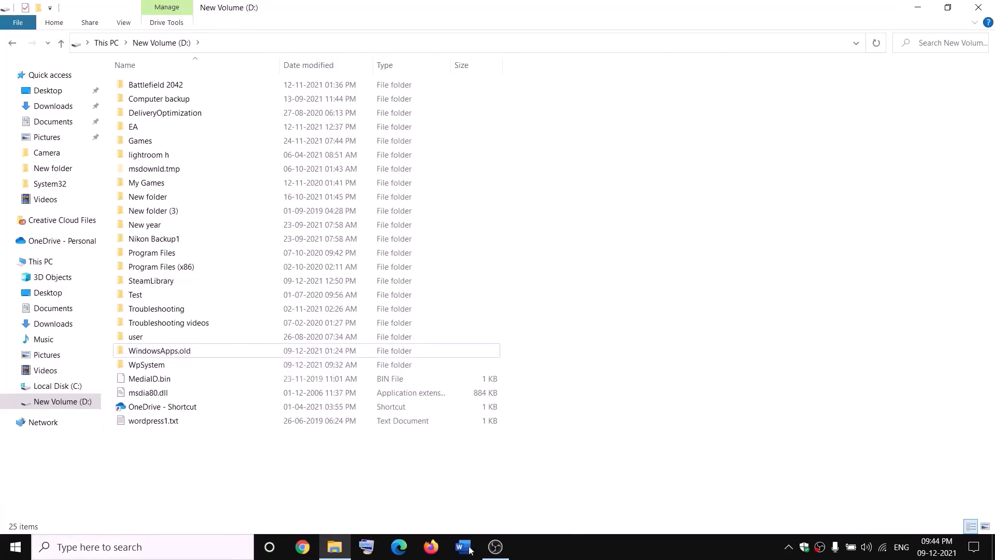
Open Task Manager, end the Gaming Services background process, and close Task Manager
{"action": "right_click", "coordinate": [16, 548]}
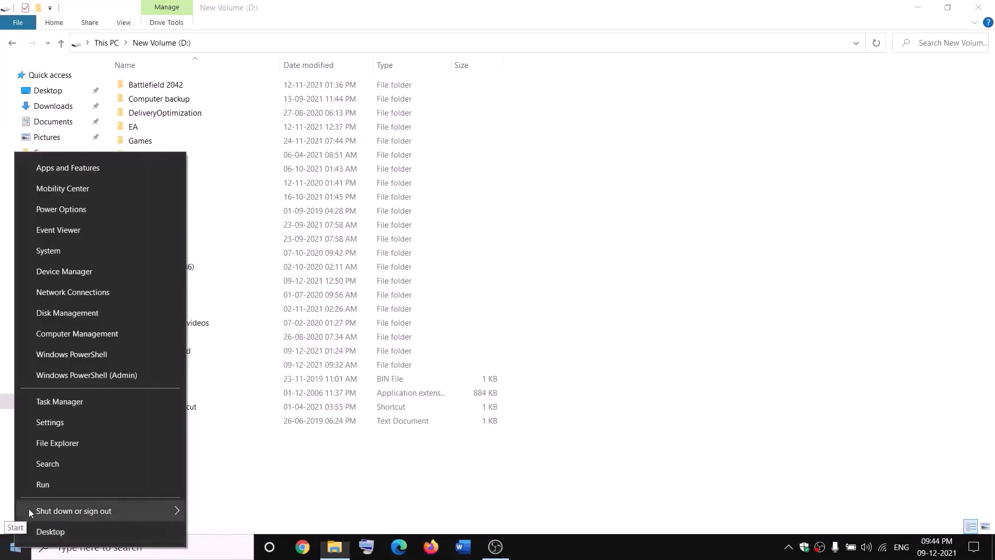
{"action": "left_click", "coordinate": [53, 406]}
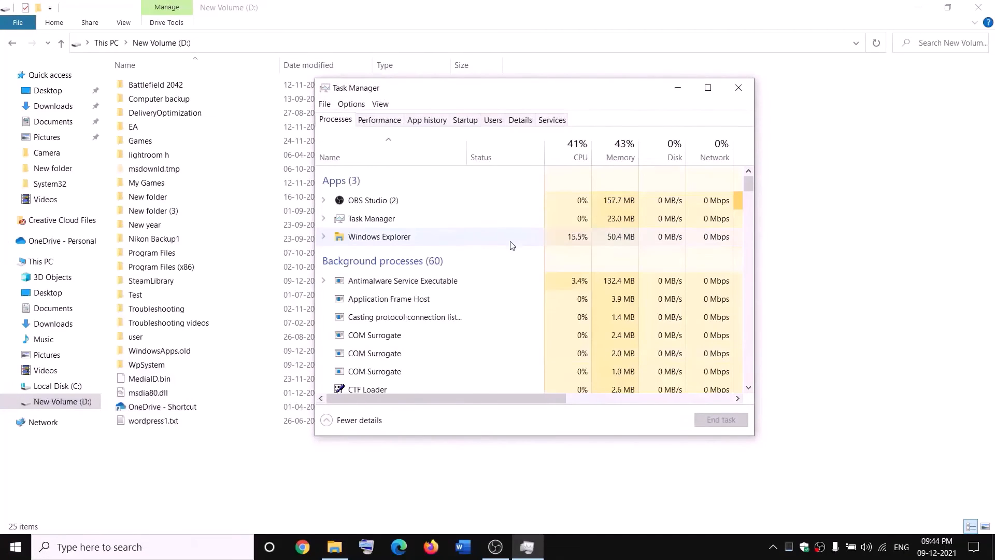
{"action": "scroll", "coordinate": [451, 292], "scroll_direction": "down", "scroll_amount": 2}
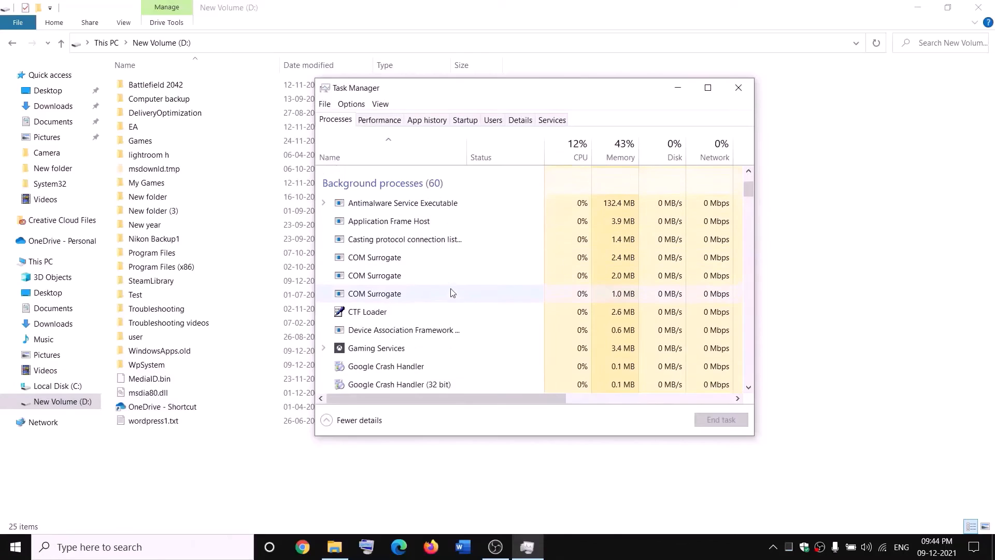
{"action": "right_click", "coordinate": [361, 352]}
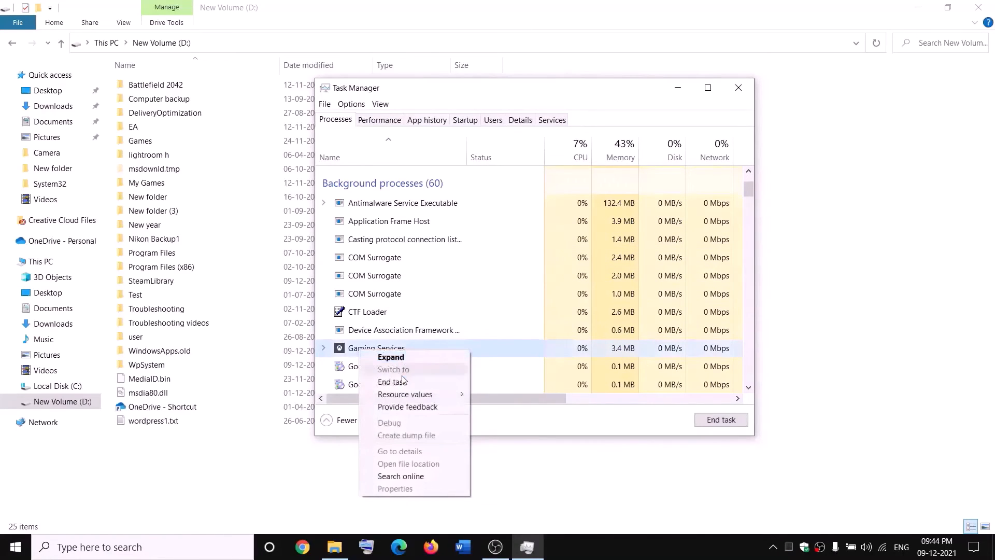
{"action": "left_click", "coordinate": [397, 382]}
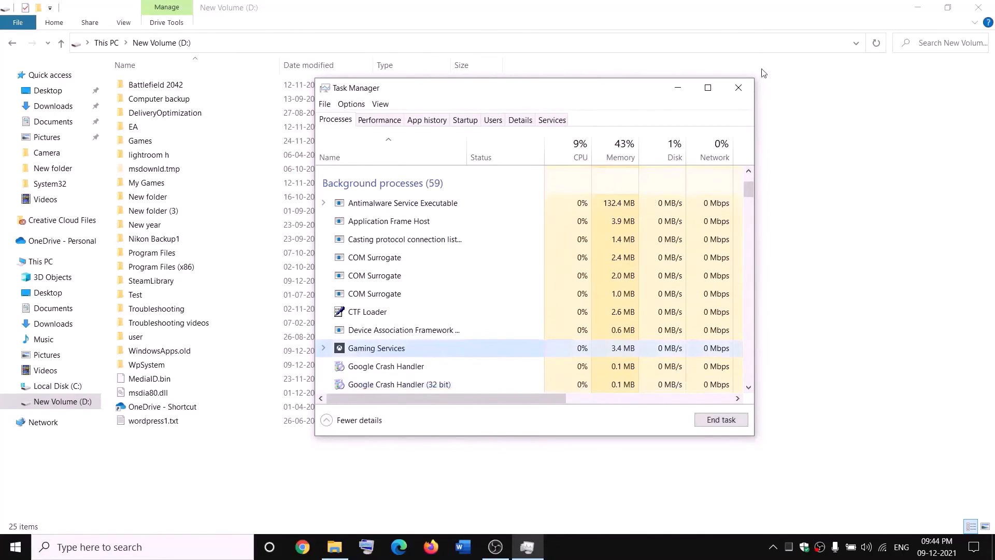
{"action": "left_click", "coordinate": [738, 87]}
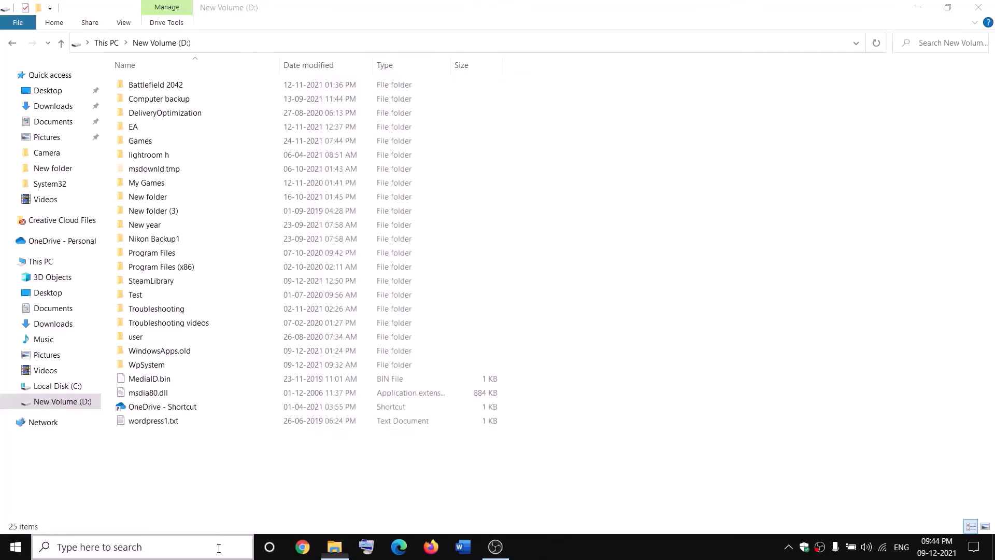
Open the Windows Services console and start the first Gaming Services entry
{"action": "left_click", "coordinate": [218, 548]}
{"action": "type", "text": "servi"}
{"action": "key", "text": "Return"}
{"action": "left_click", "coordinate": [428, 274]}
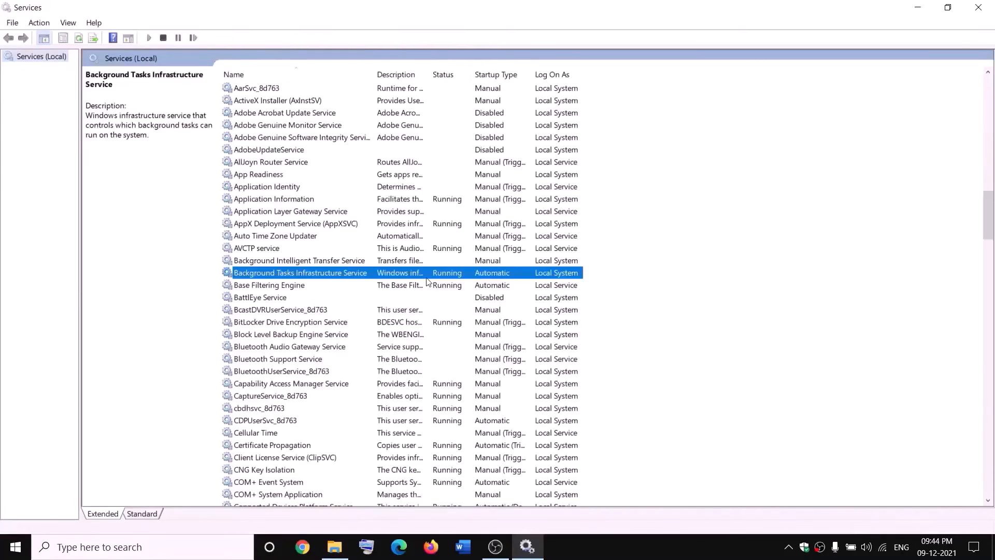
{"action": "key", "text": "g"}
{"action": "left_click", "coordinate": [437, 137]}
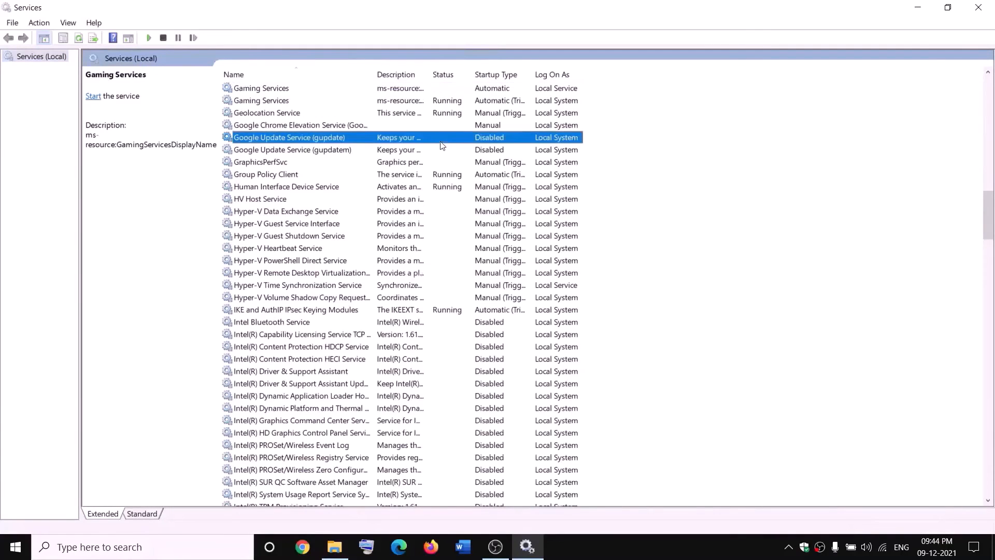
{"action": "left_click", "coordinate": [412, 89]}
{"action": "right_click", "coordinate": [412, 89]}
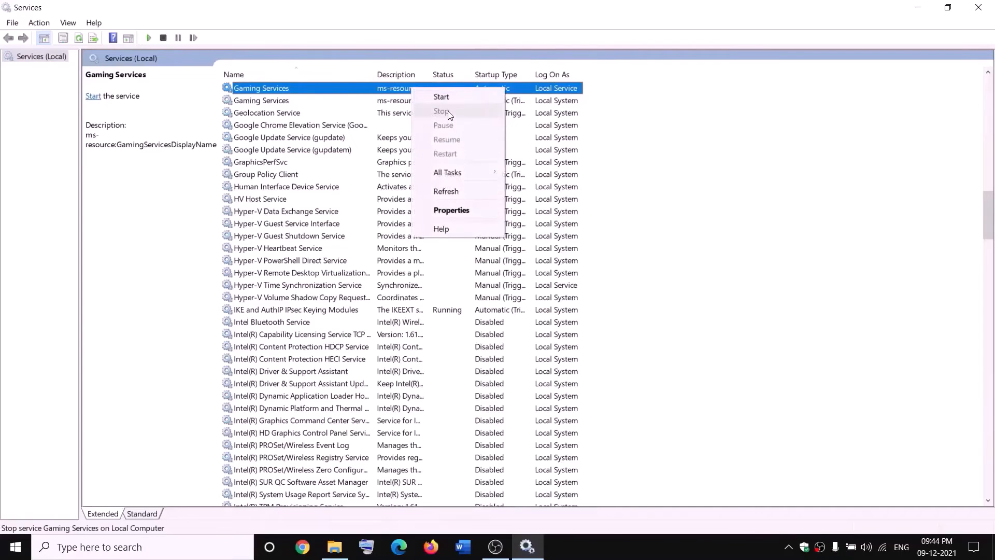
{"action": "left_click", "coordinate": [441, 98]}
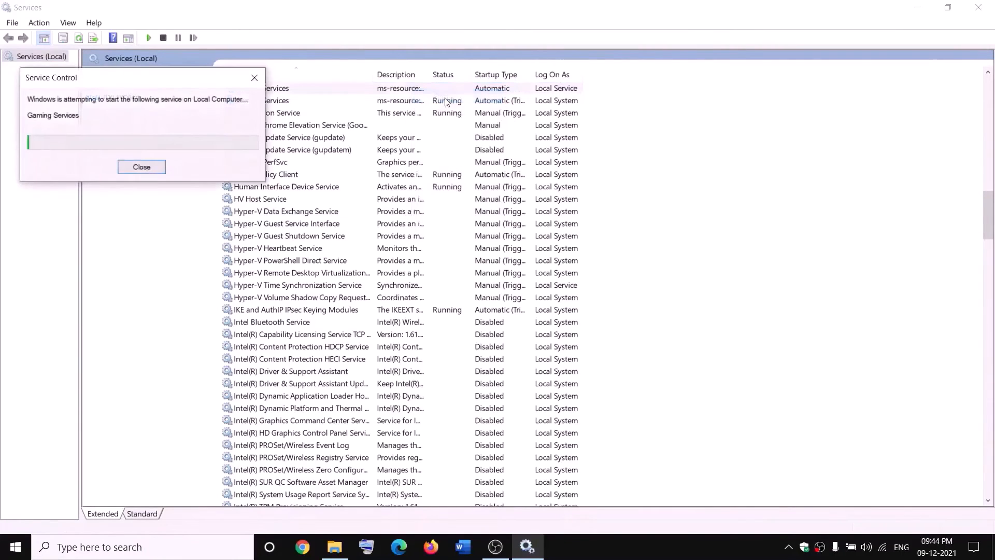
Stop both Gaming Services entries in the services list
{"action": "right_click", "coordinate": [406, 91]}
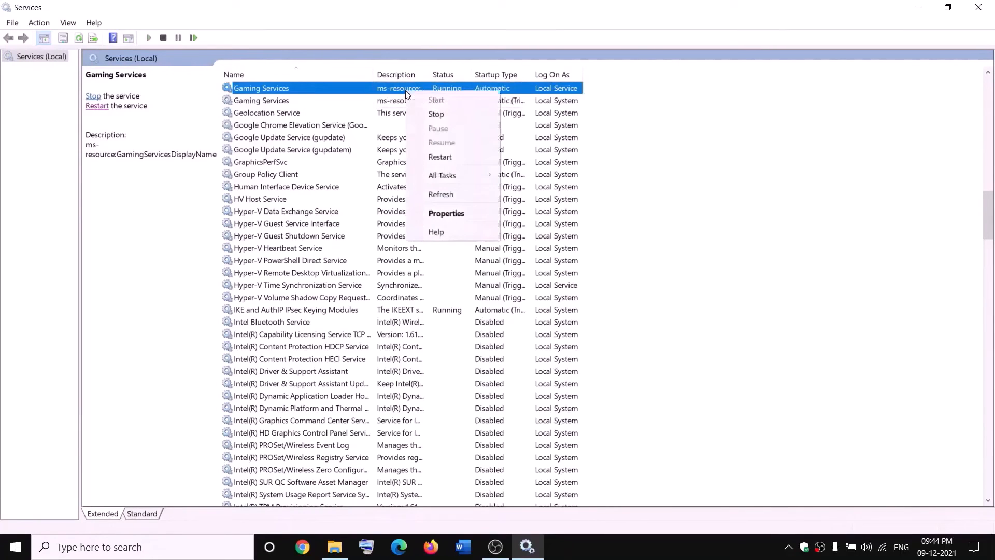
{"action": "left_click", "coordinate": [435, 112]}
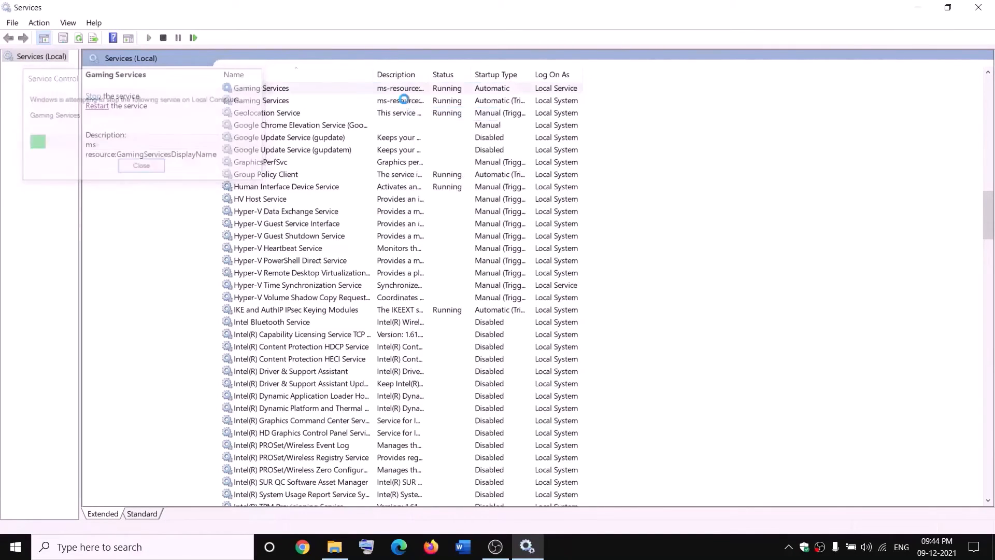
{"action": "right_click", "coordinate": [405, 104]}
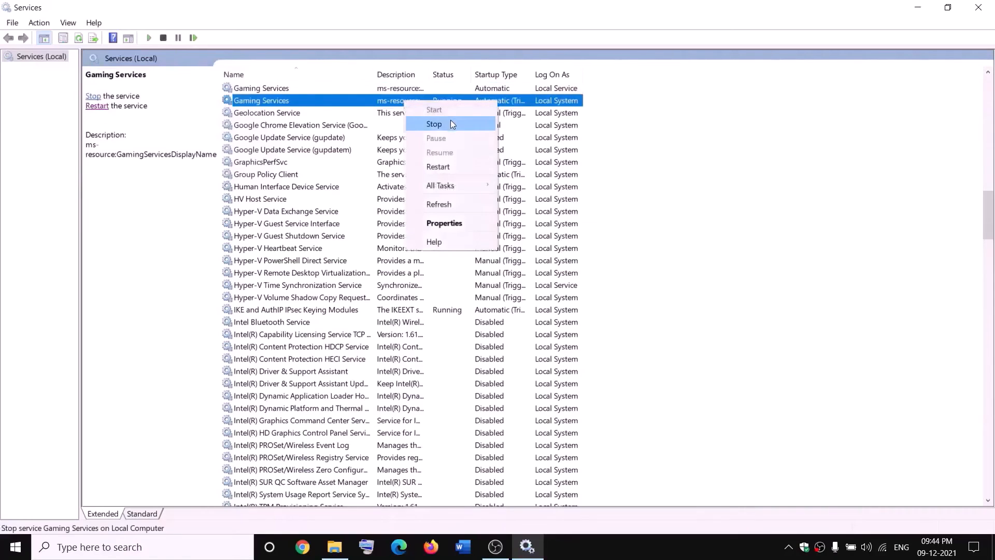
{"action": "left_click", "coordinate": [452, 124]}
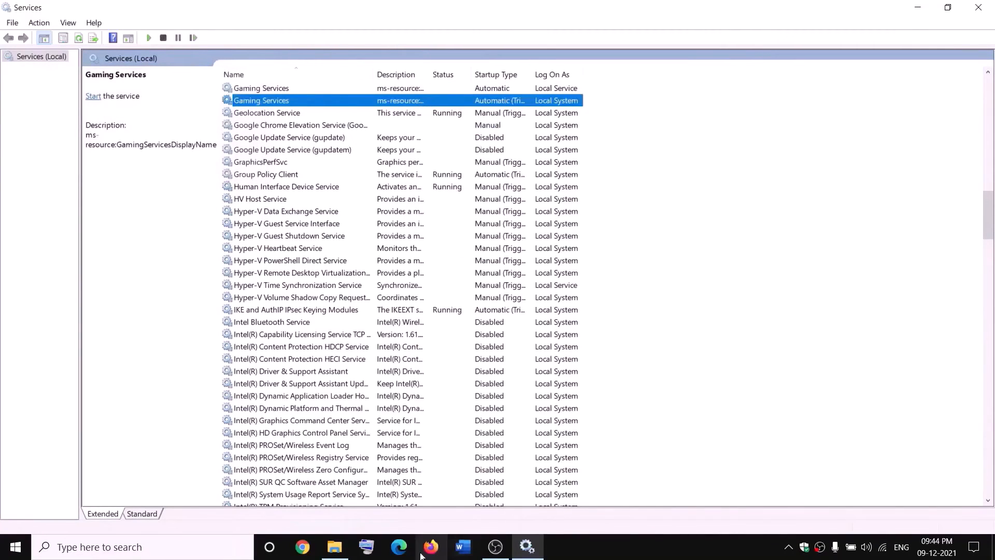
Glance at the drive D folder, return to the Services console, and start both Gaming Services entries again
{"action": "left_click", "coordinate": [335, 547]}
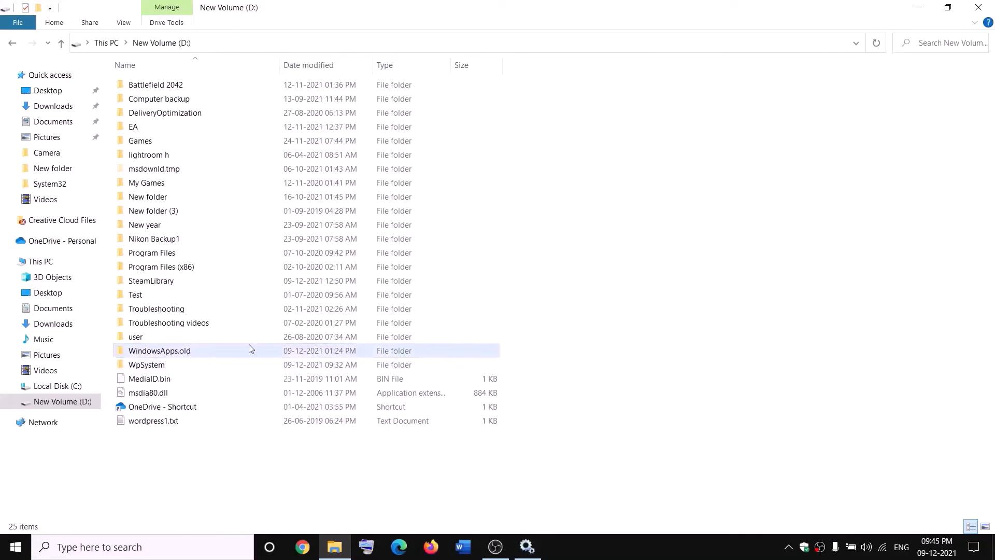
{"action": "left_click", "coordinate": [527, 547]}
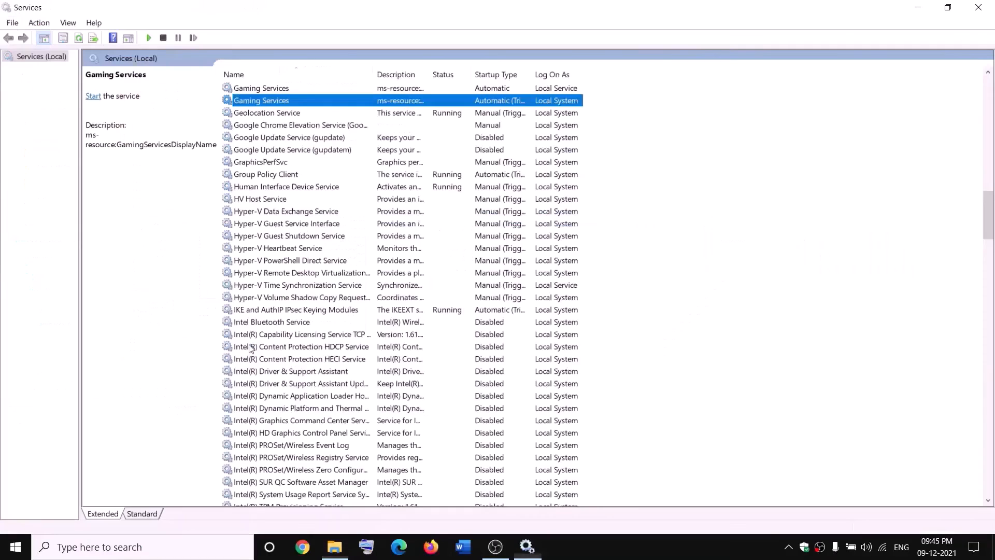
{"action": "left_click", "coordinate": [363, 90]}
{"action": "right_click", "coordinate": [369, 90]}
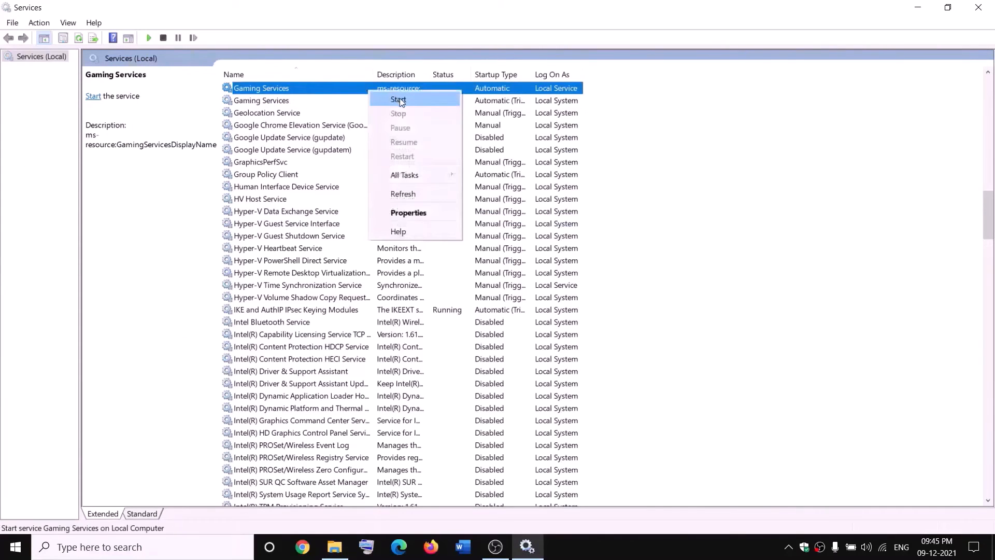
{"action": "left_click", "coordinate": [391, 100]}
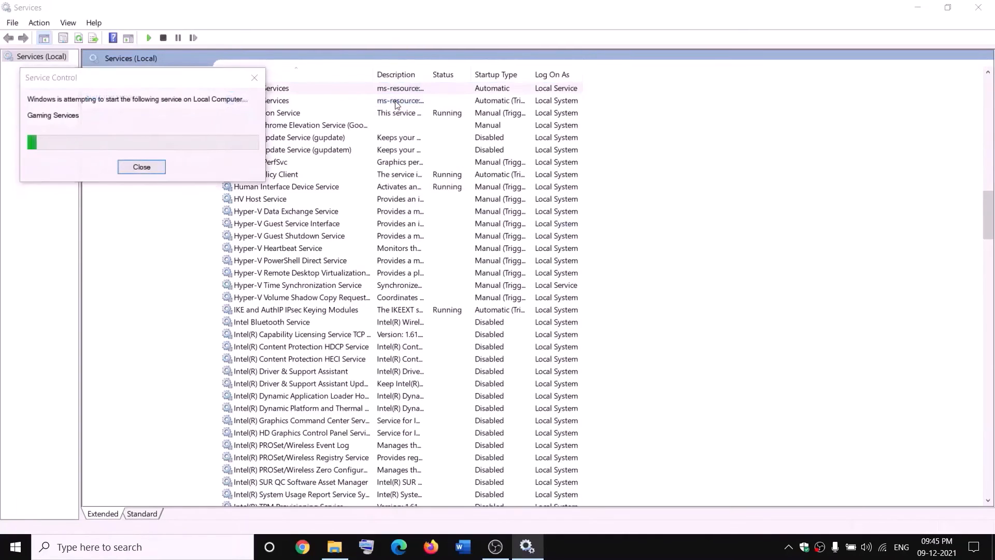
{"action": "left_click", "coordinate": [400, 101]}
{"action": "right_click", "coordinate": [409, 100]}
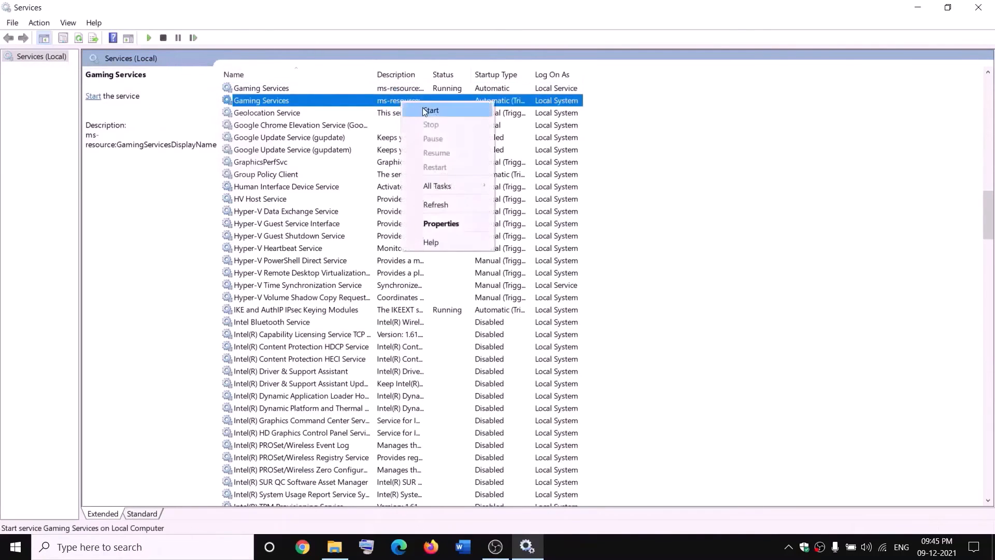
{"action": "left_click", "coordinate": [422, 107]}
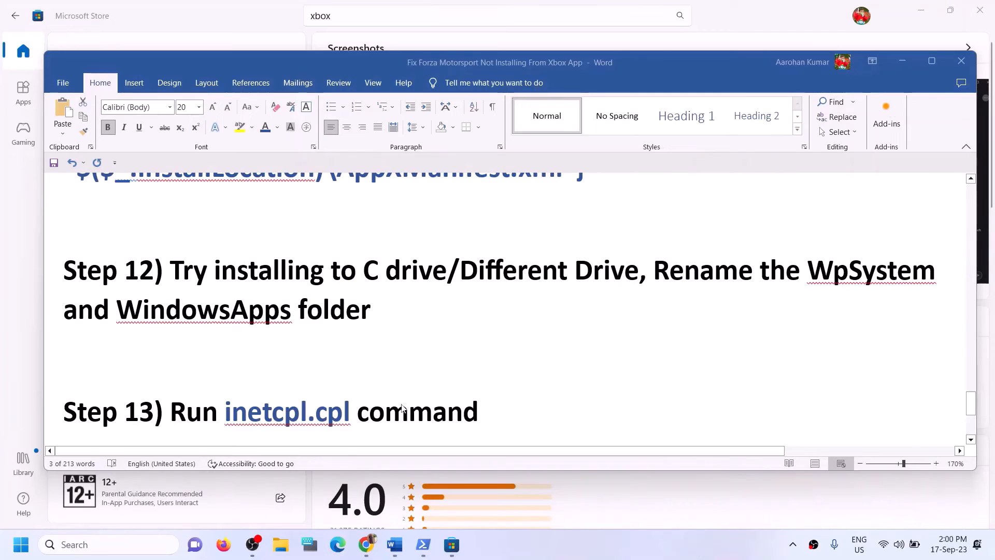
Copy the inetcpl.cpl command from Step 13 of the Word document and open it through Windows search
{"action": "scroll", "coordinate": [363, 399], "scroll_direction": "down", "scroll_amount": 1}
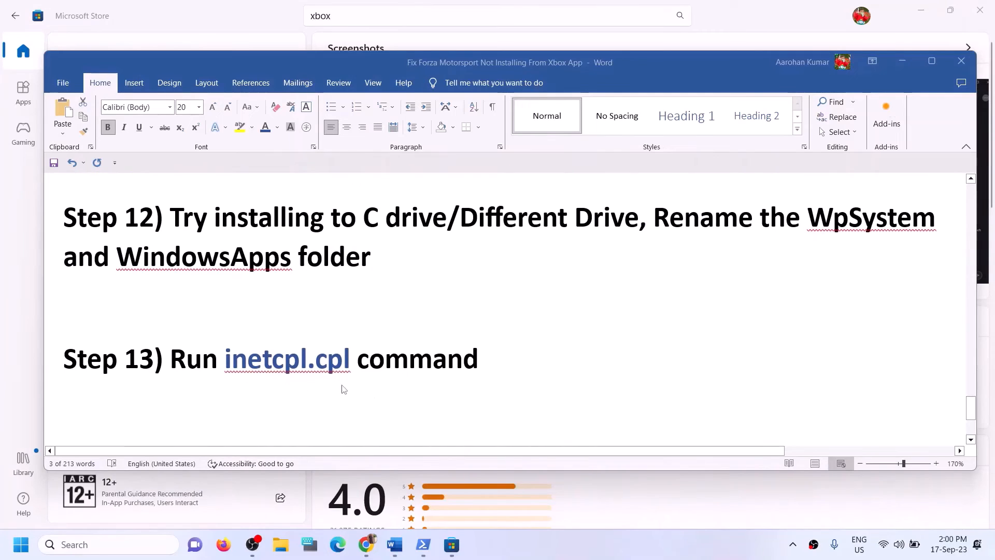
{"action": "left_click", "coordinate": [253, 377]}
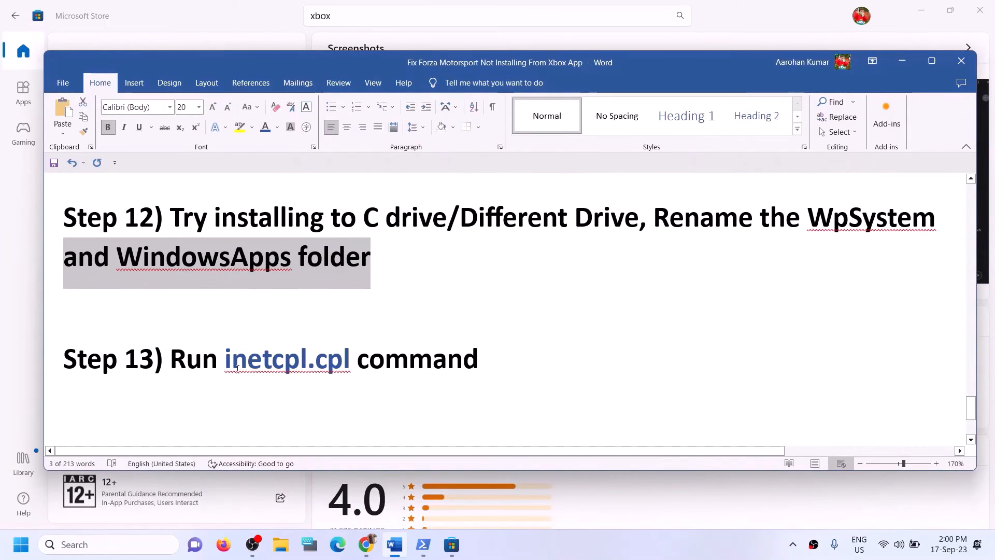
{"action": "left_click_drag", "start_coordinate": [227, 359], "coordinate": [332, 367]}
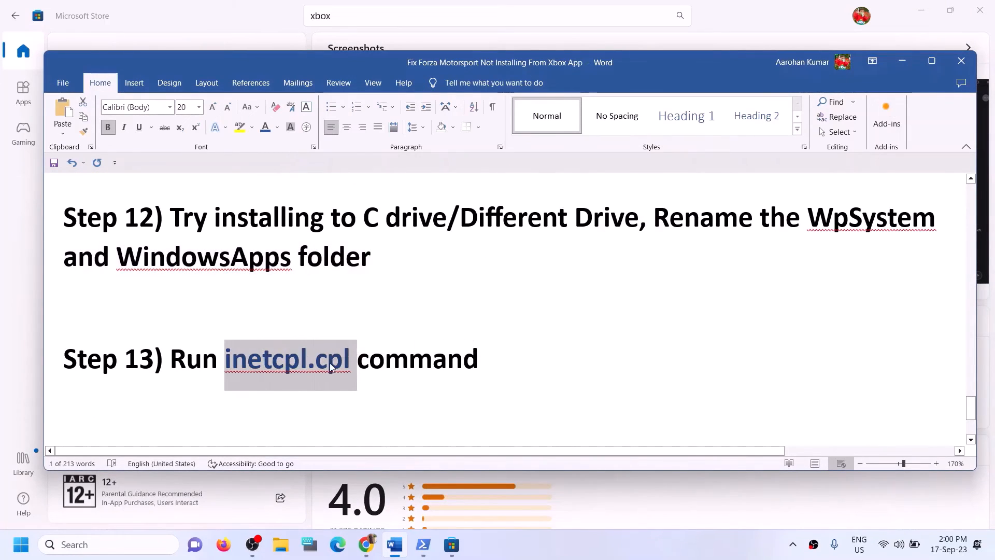
{"action": "key", "text": "ctrl+c"}
{"action": "left_click", "coordinate": [77, 544]}
{"action": "key", "text": "ctrl+v"}
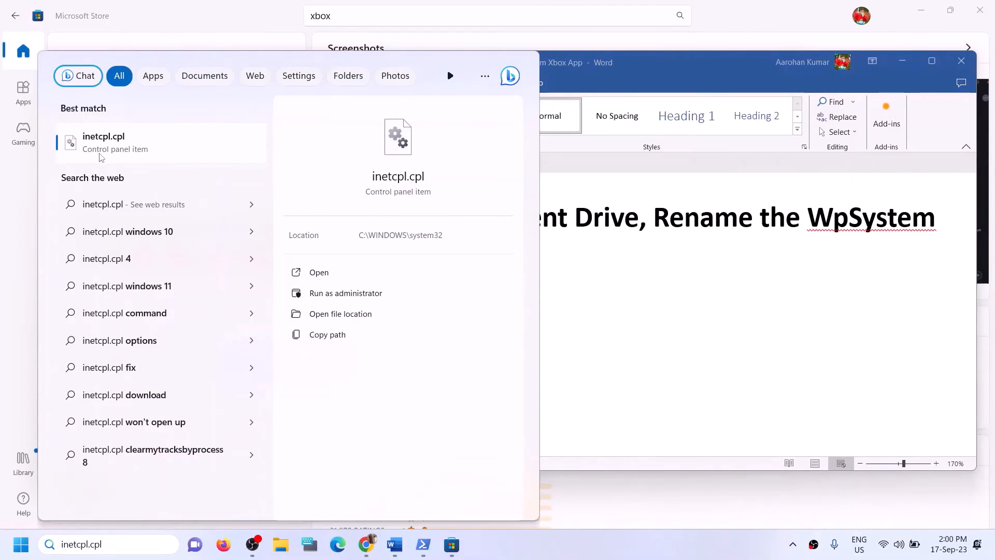
{"action": "left_click", "coordinate": [109, 154]}
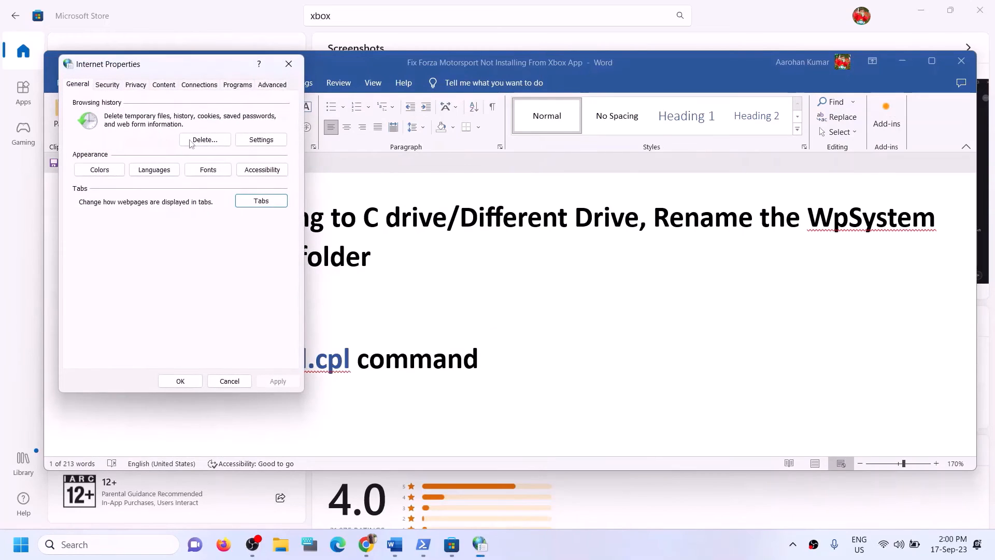
Review the Use TLS 1.0 to 1.3 options in the advanced Internet Properties settings and accept the dialog
{"action": "left_click", "coordinate": [274, 88]}
{"action": "left_click_drag", "start_coordinate": [228, 71], "coordinate": [372, 82]}
{"action": "scroll", "coordinate": [330, 233], "scroll_direction": "down", "scroll_amount": 15}
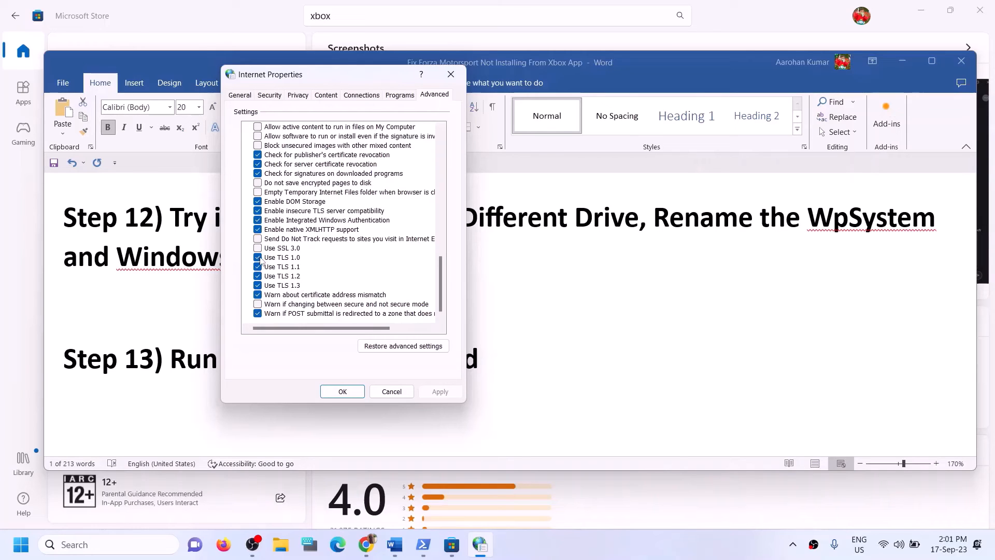
{"action": "left_click", "coordinate": [342, 391]}
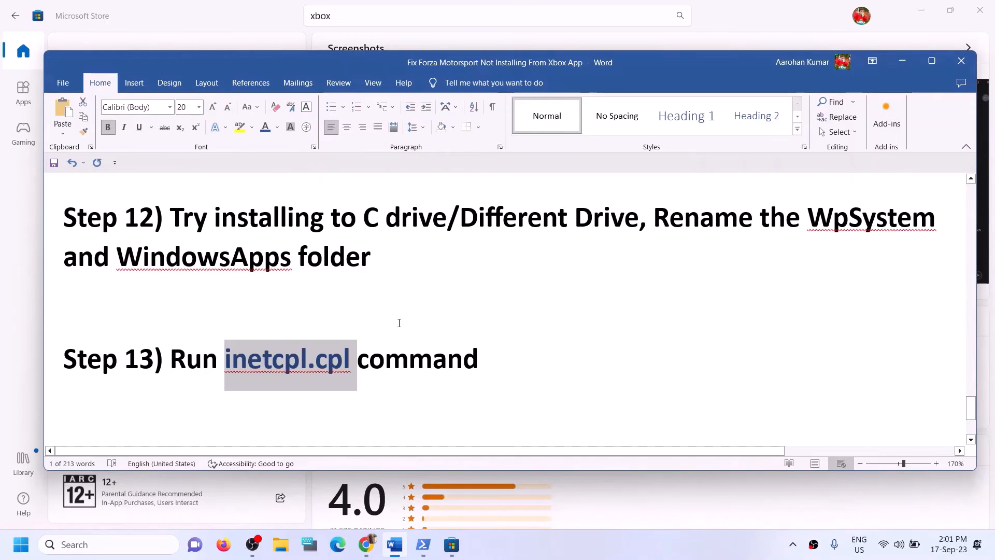
Find Step 14 in the Word document and highlight its instruction on updating Windows with the media creation tool
{"action": "scroll", "coordinate": [400, 323], "scroll_direction": "down", "scroll_amount": 1}
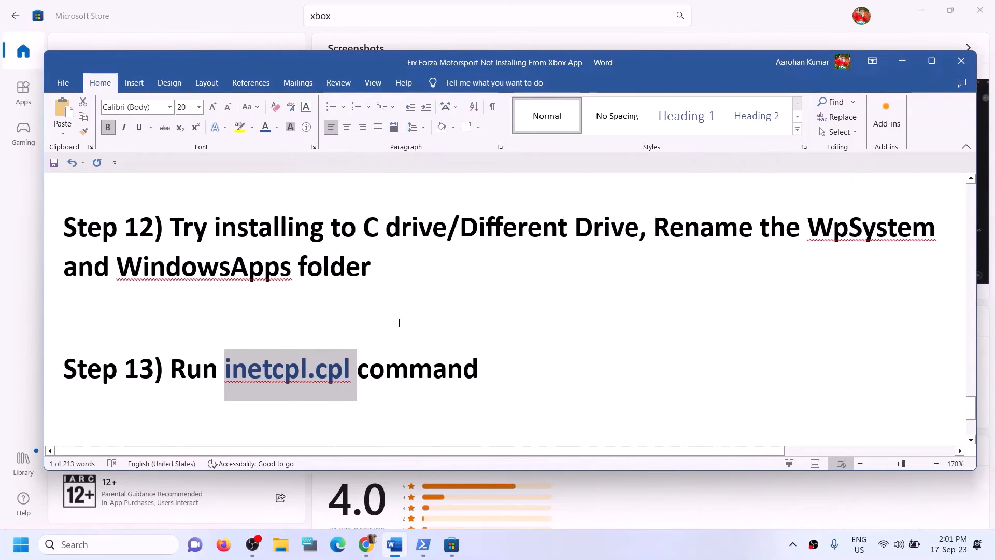
{"action": "scroll", "coordinate": [399, 322], "scroll_direction": "down", "scroll_amount": 3}
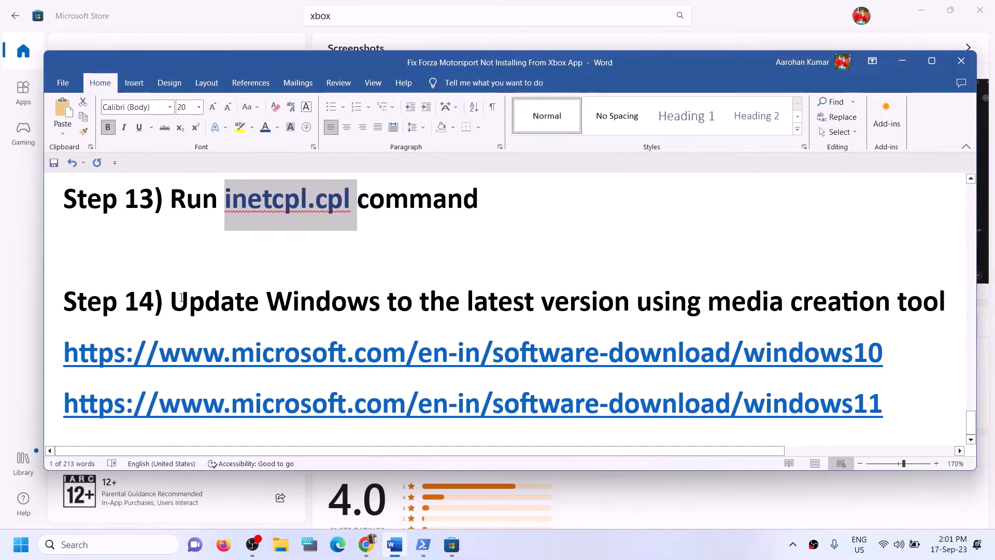
{"action": "left_click_drag", "start_coordinate": [247, 310], "coordinate": [949, 310]}
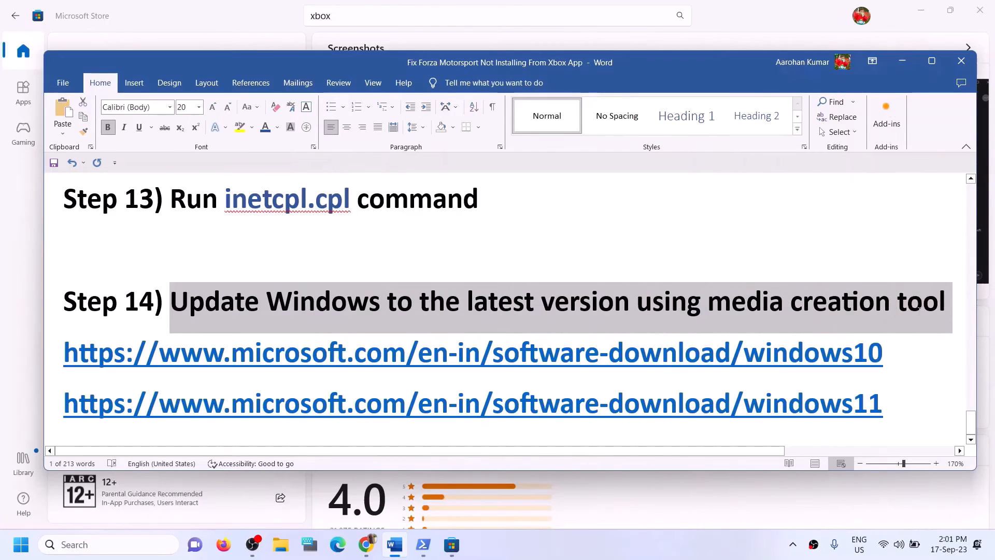
{"action": "left_click", "coordinate": [652, 554]}
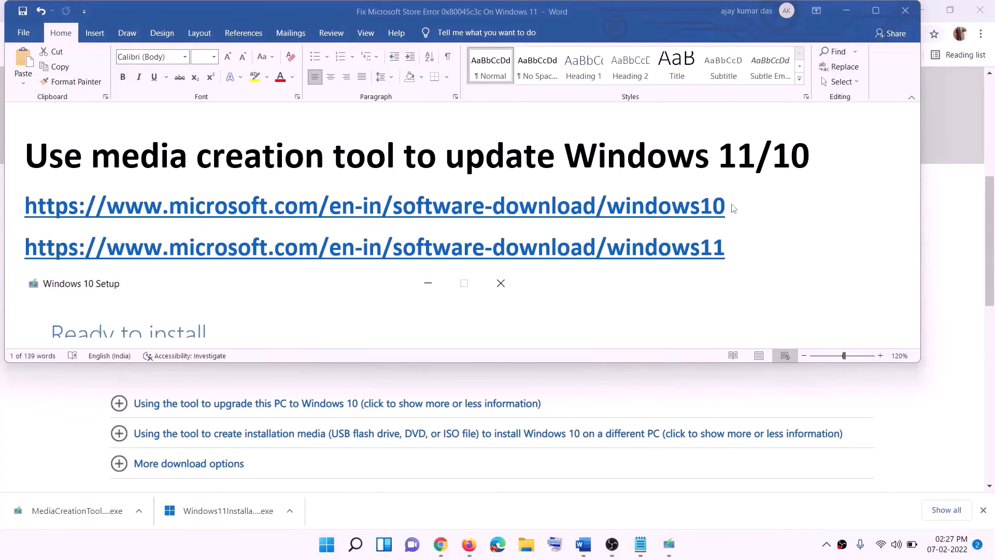
Highlight the Windows 10 and Windows 11 software download links in the Word document, and return to the browser
{"action": "left_click", "coordinate": [733, 221]}
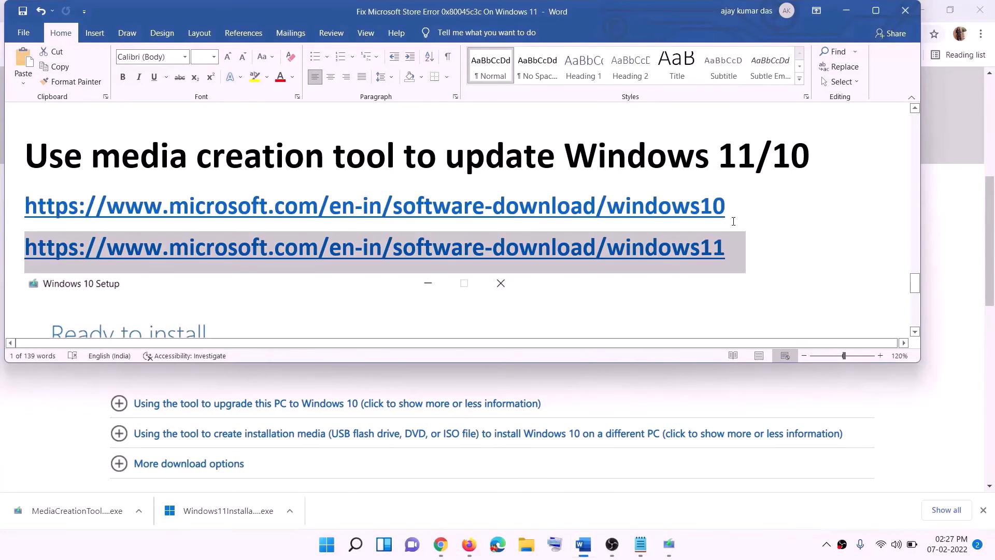
{"action": "triple_click", "coordinate": [689, 204]}
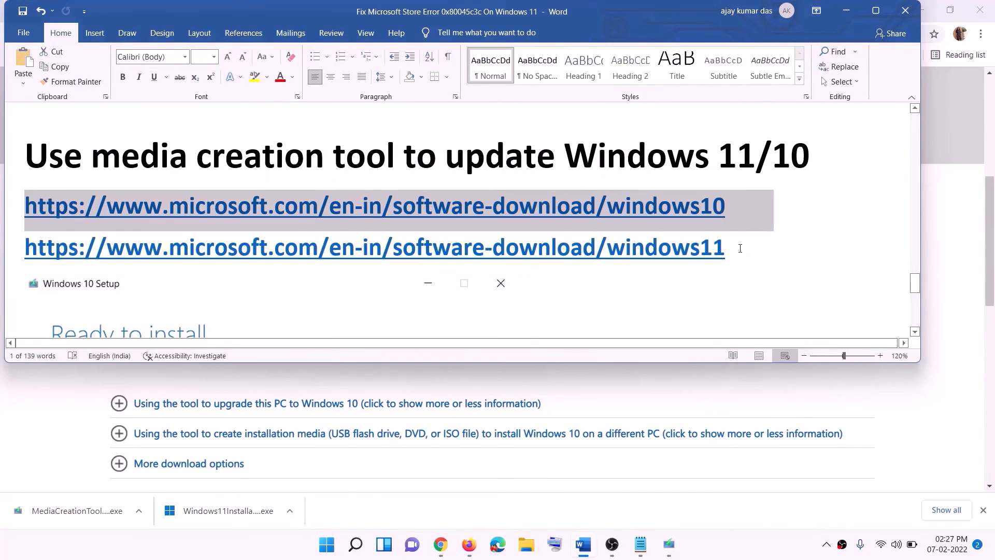
{"action": "triple_click", "coordinate": [740, 248]}
{"action": "left_click", "coordinate": [846, 11]}
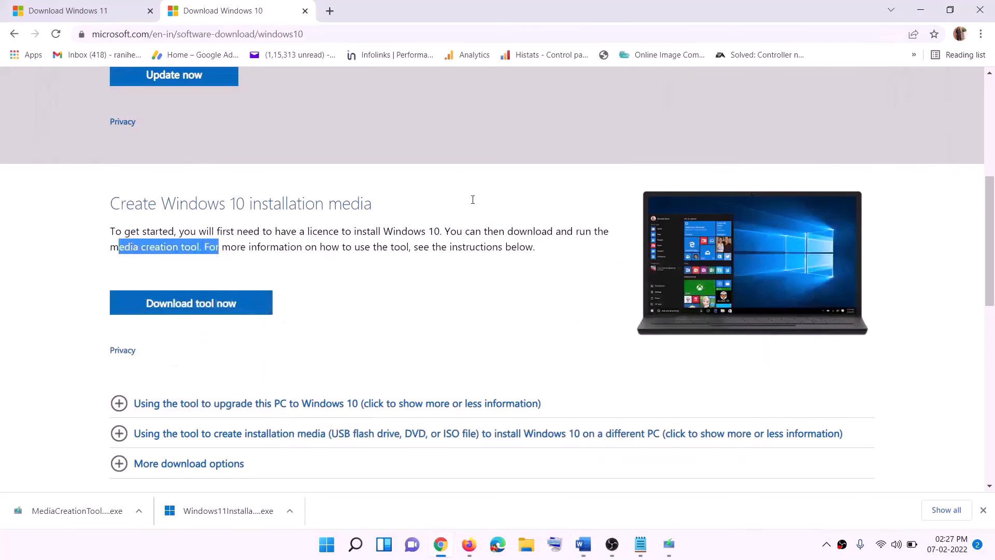
Find the Create Windows 10 installation media section on the Microsoft download page and download the media creation tool
{"action": "scroll", "coordinate": [424, 266], "scroll_direction": "up", "scroll_amount": 5}
{"action": "scroll", "coordinate": [377, 203], "scroll_direction": "down", "scroll_amount": 4}
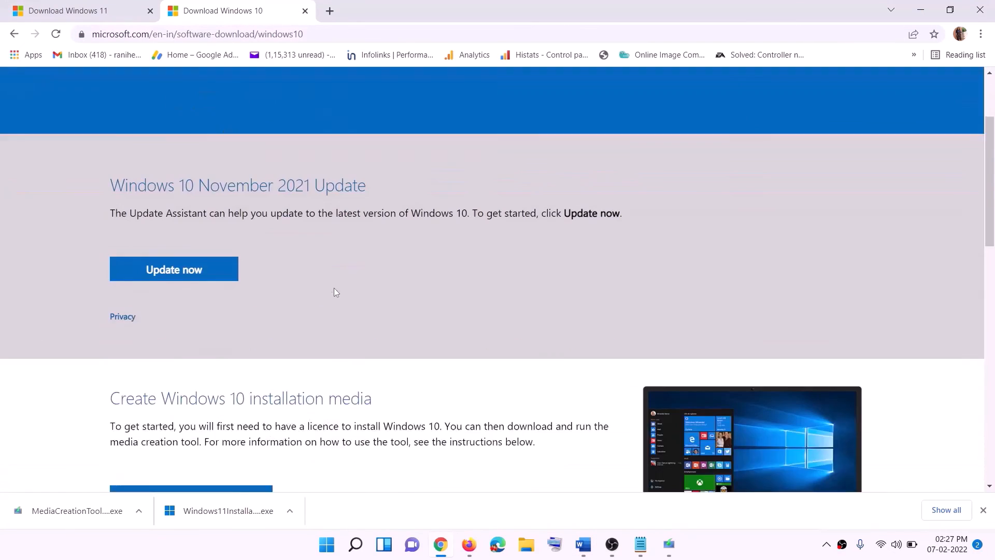
{"action": "left_click_drag", "start_coordinate": [118, 311], "coordinate": [224, 311]}
{"action": "scroll", "coordinate": [331, 287], "scroll_direction": "down", "scroll_amount": 2}
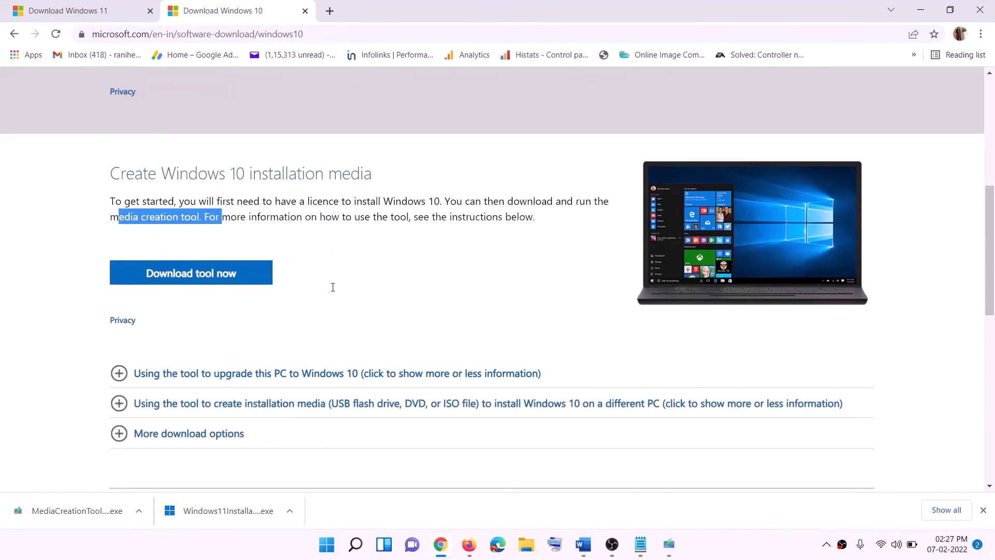
{"action": "left_click", "coordinate": [208, 246]}
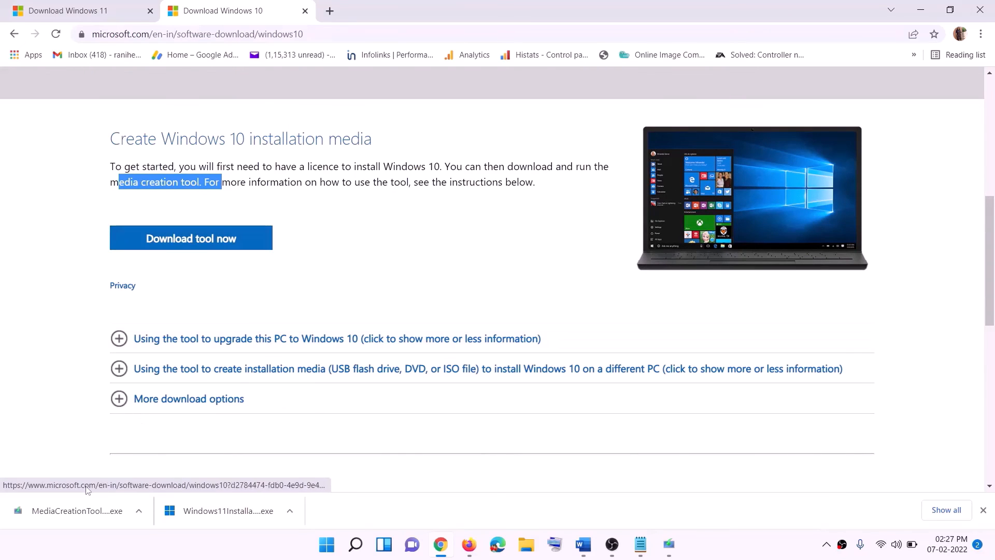
Accept the license terms in Windows 10 Setup and proceed with the Upgrade this PC now option
{"action": "left_click", "coordinate": [670, 545]}
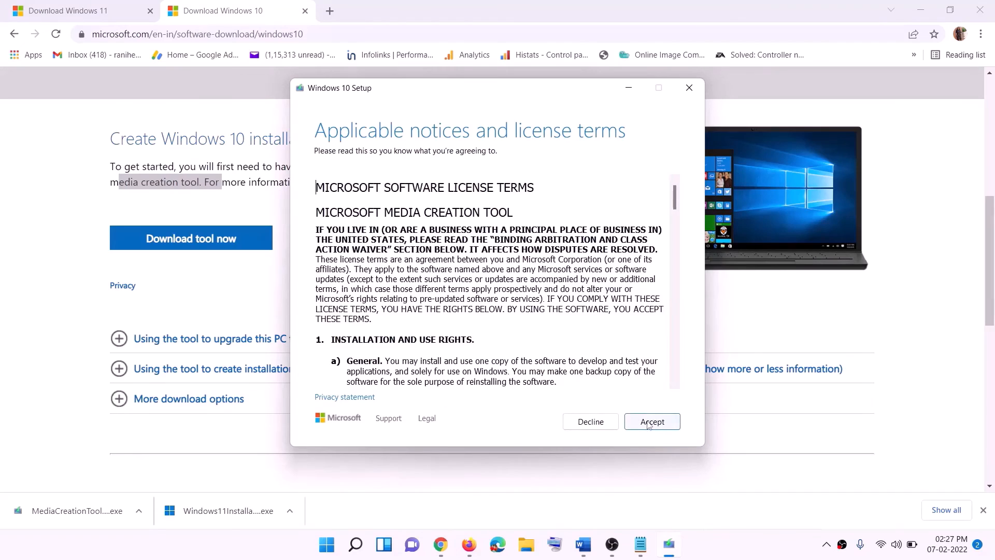
{"action": "left_click", "coordinate": [647, 423]}
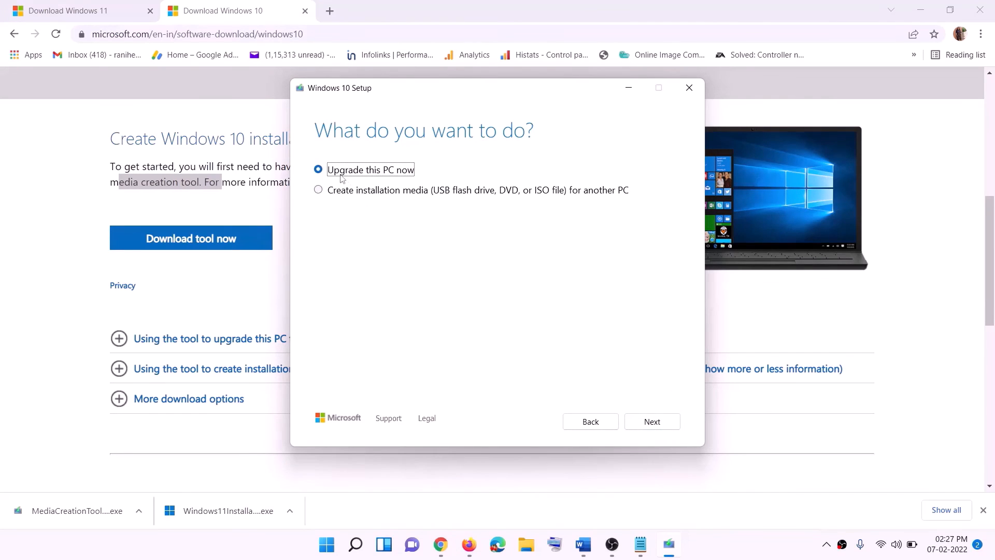
{"action": "left_click", "coordinate": [652, 423]}
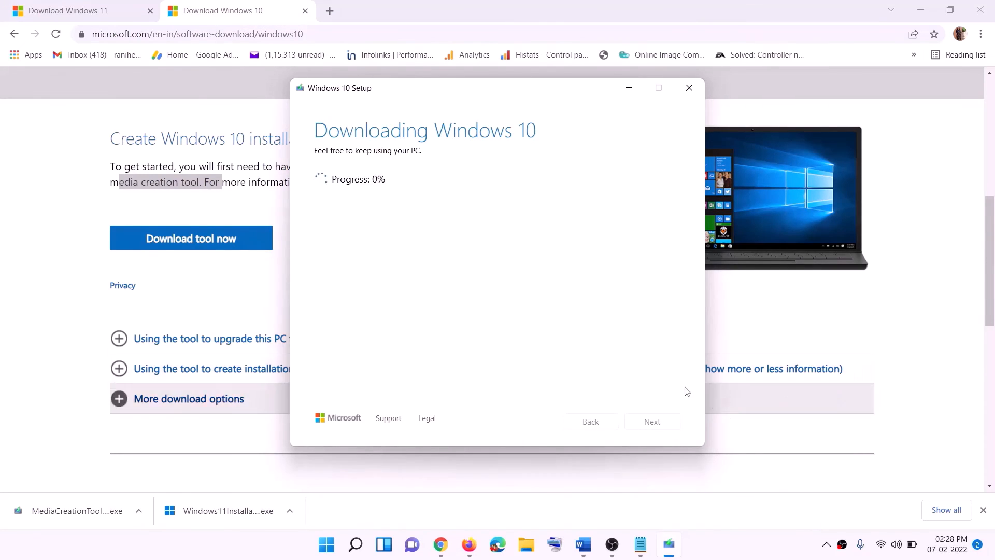
{"action": "left_click", "coordinate": [735, 555]}
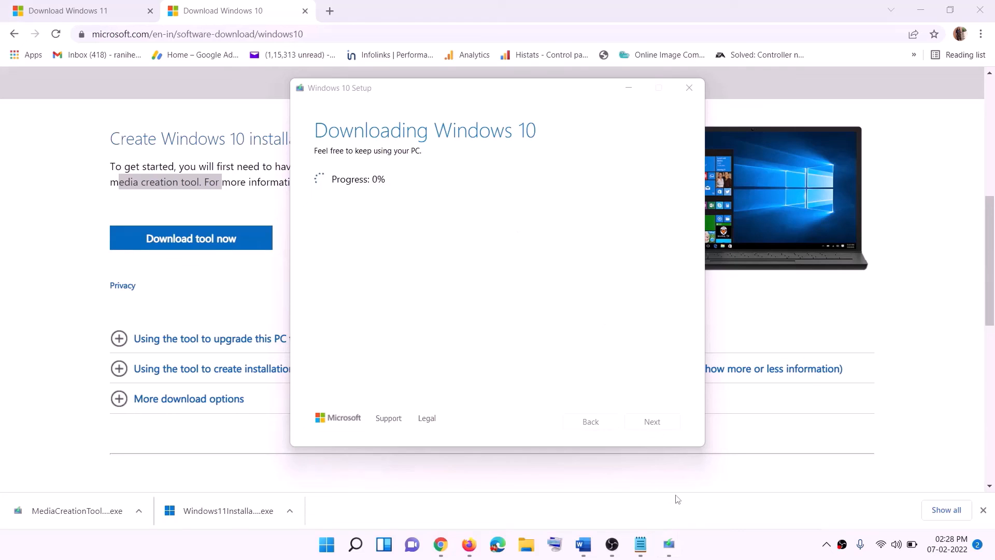
Switch to the Word document, maximize it, and review the Windows 10 Ready to install screenshot and its Keep personal files and apps option
{"action": "left_click", "coordinate": [583, 544]}
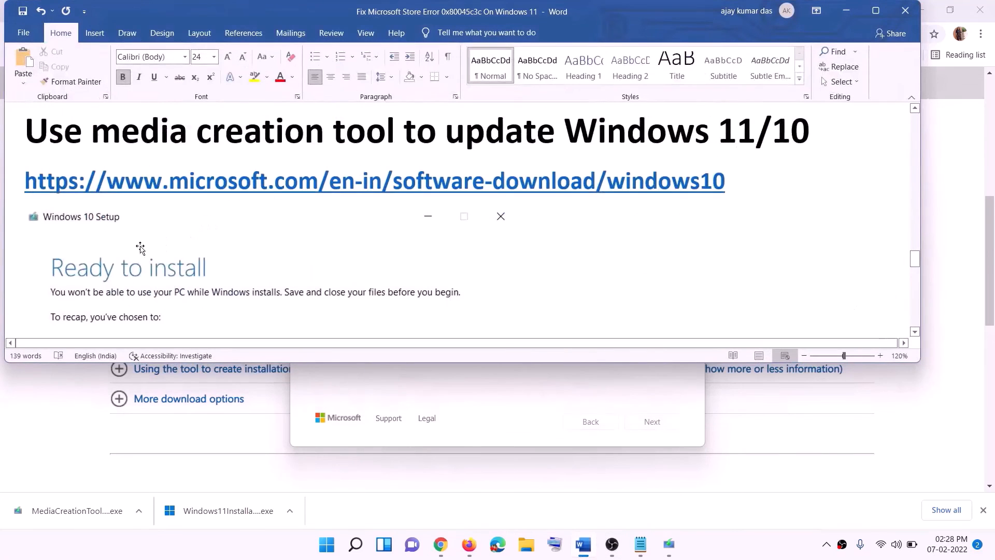
{"action": "scroll", "coordinate": [106, 253], "scroll_direction": "down", "scroll_amount": 1}
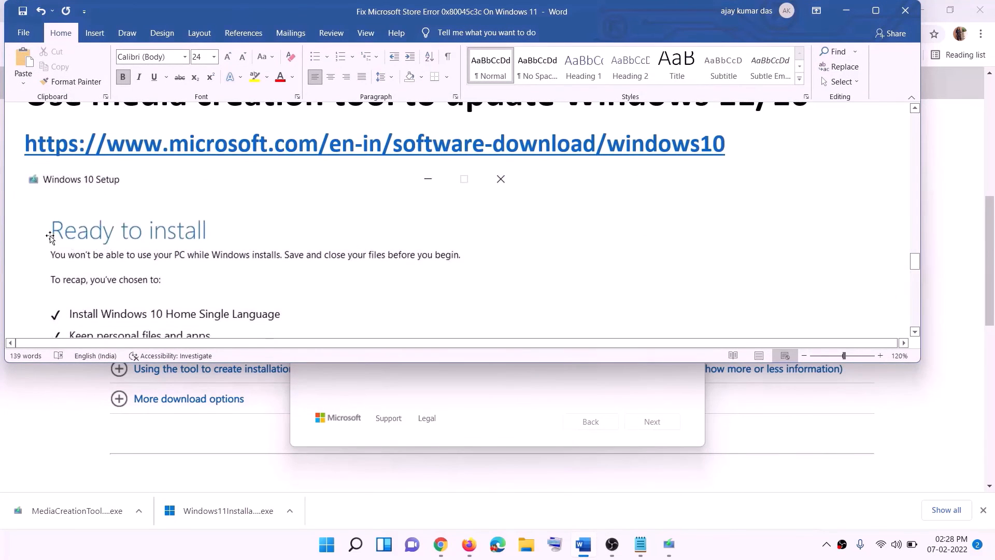
{"action": "left_click", "coordinate": [876, 11]}
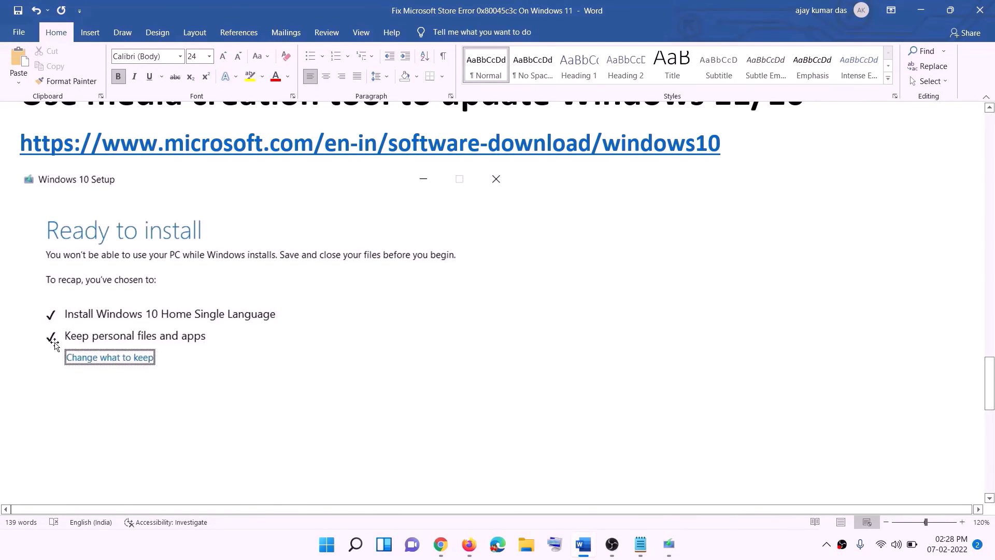
{"action": "scroll", "coordinate": [511, 361], "scroll_direction": "down", "scroll_amount": 1}
{"action": "scroll", "coordinate": [512, 361], "scroll_direction": "down", "scroll_amount": 1}
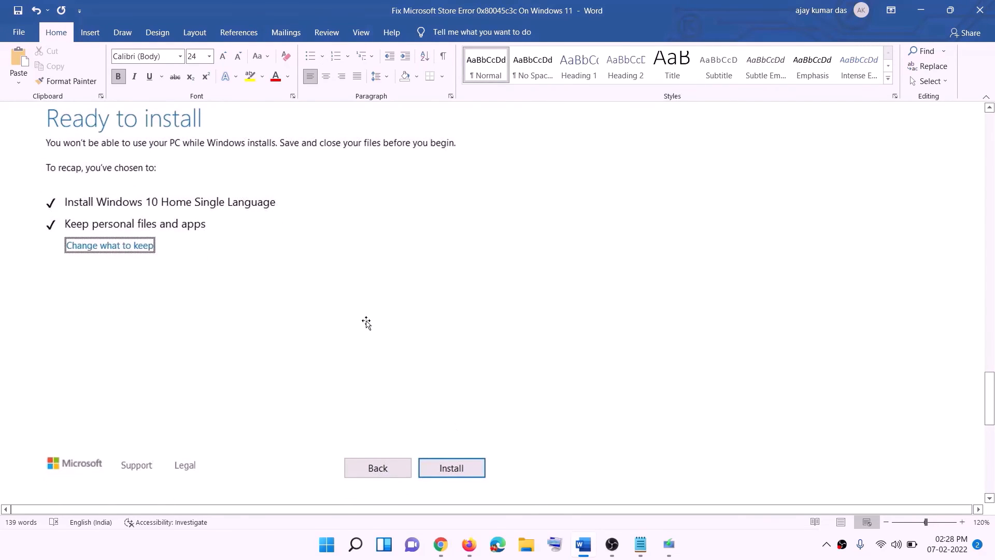
{"action": "scroll", "coordinate": [407, 322], "scroll_direction": "up", "scroll_amount": 1}
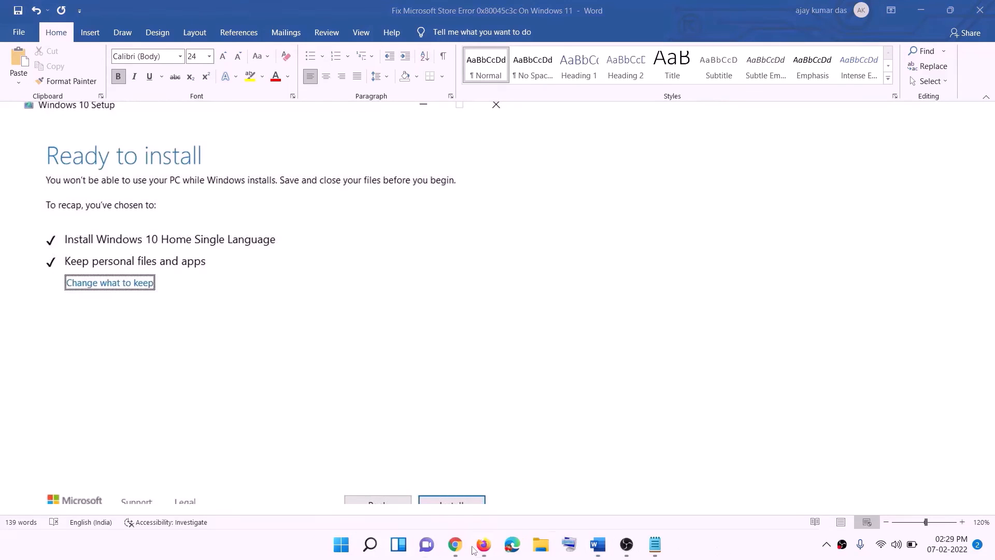
Download the media creation tool from the Create Windows 11 Installation Media section and run it with permission to make changes
{"action": "left_click", "coordinate": [457, 546]}
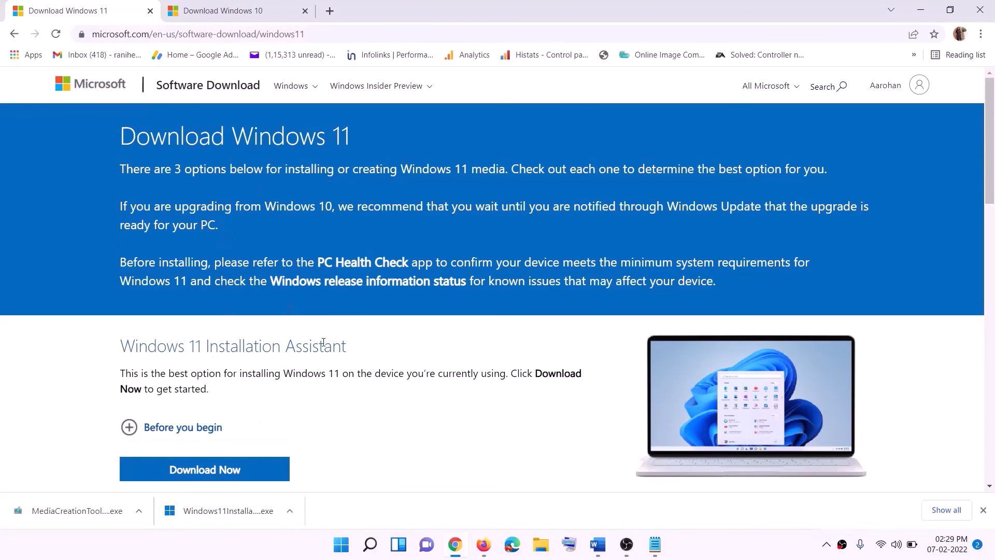
{"action": "scroll", "coordinate": [323, 342], "scroll_direction": "down", "scroll_amount": 5}
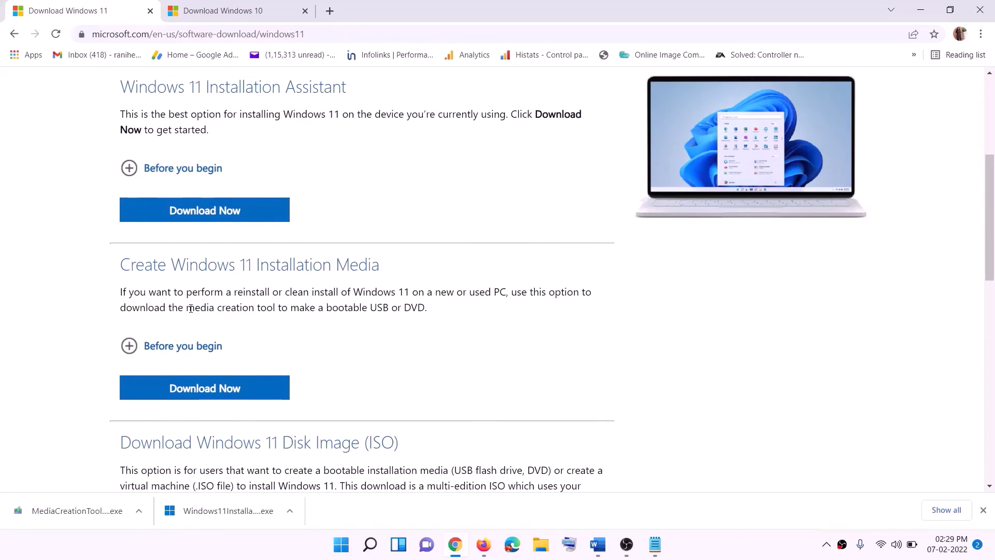
{"action": "left_click_drag", "start_coordinate": [187, 309], "coordinate": [288, 309]}
{"action": "left_click", "coordinate": [197, 394]}
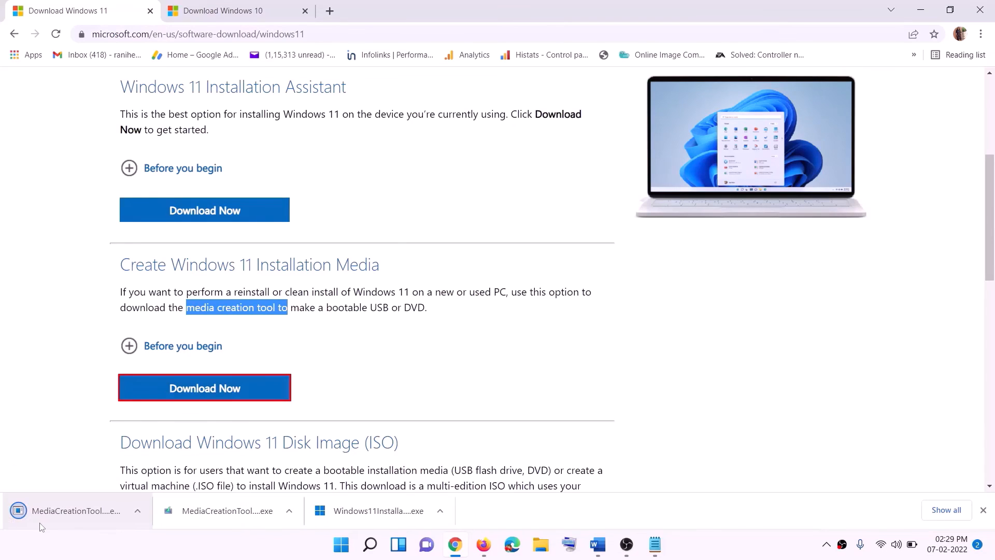
{"action": "left_click", "coordinate": [69, 516]}
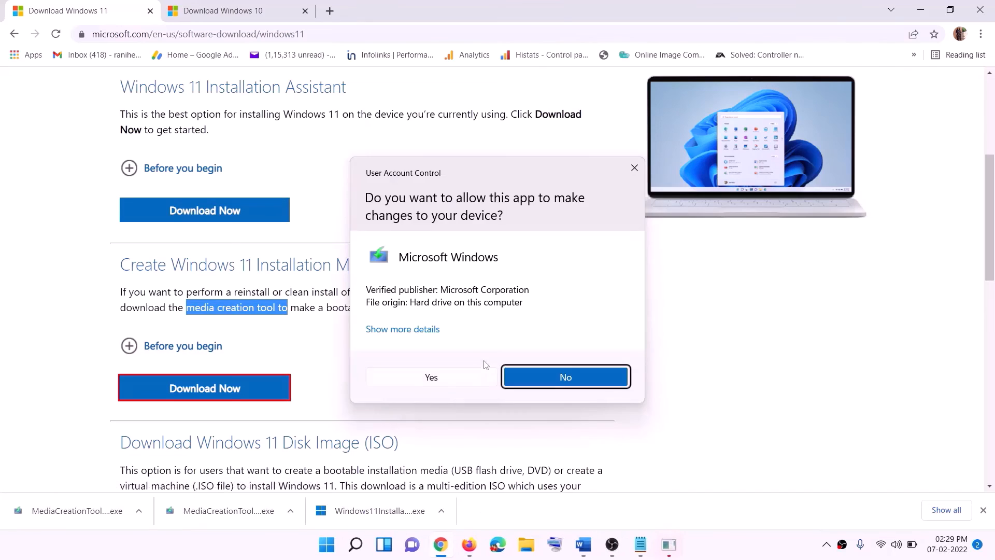
{"action": "left_click", "coordinate": [438, 380]}
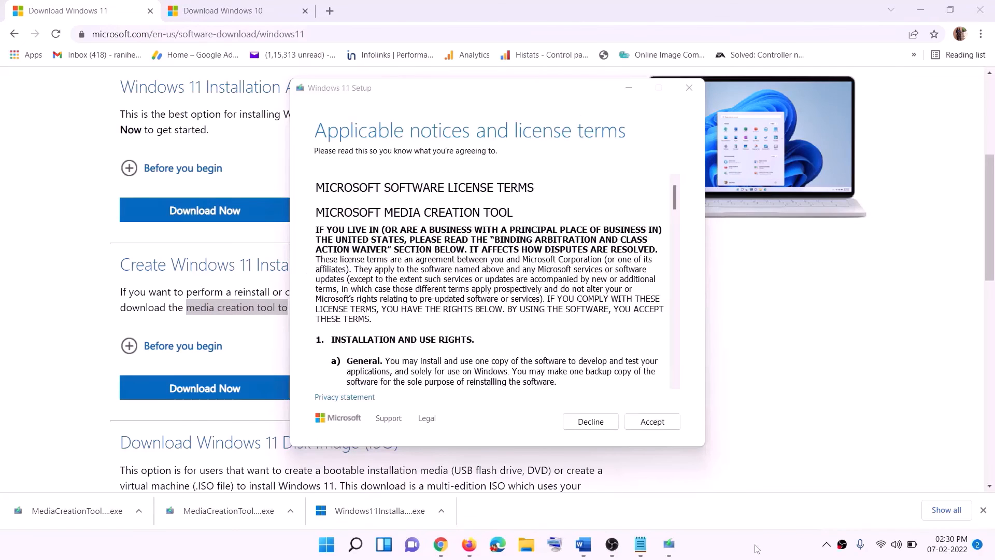
Accept the Windows 11 Setup terms and recommended options, and save the installation media as an ISO file named Windows on the Desktop
{"action": "left_click", "coordinate": [645, 420]}
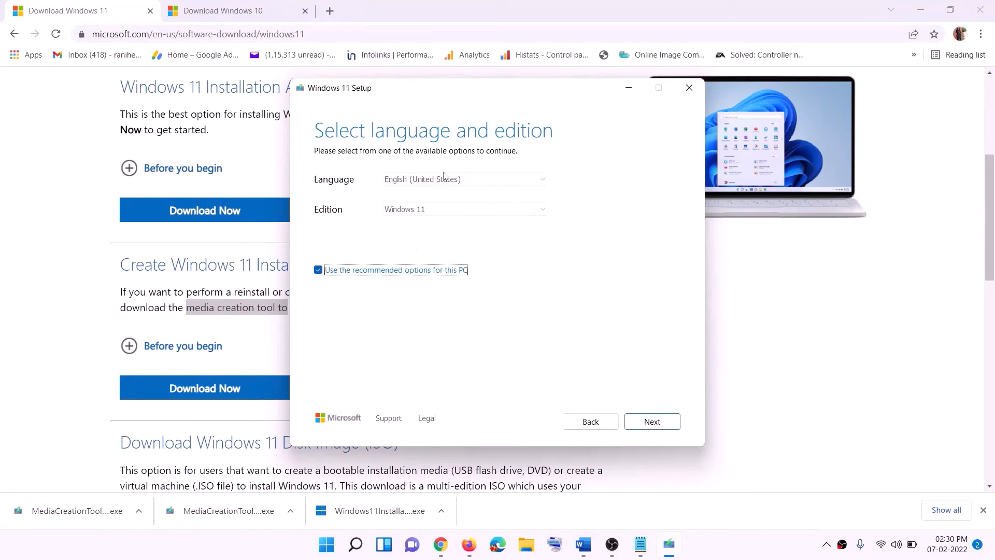
{"action": "left_click", "coordinate": [646, 420]}
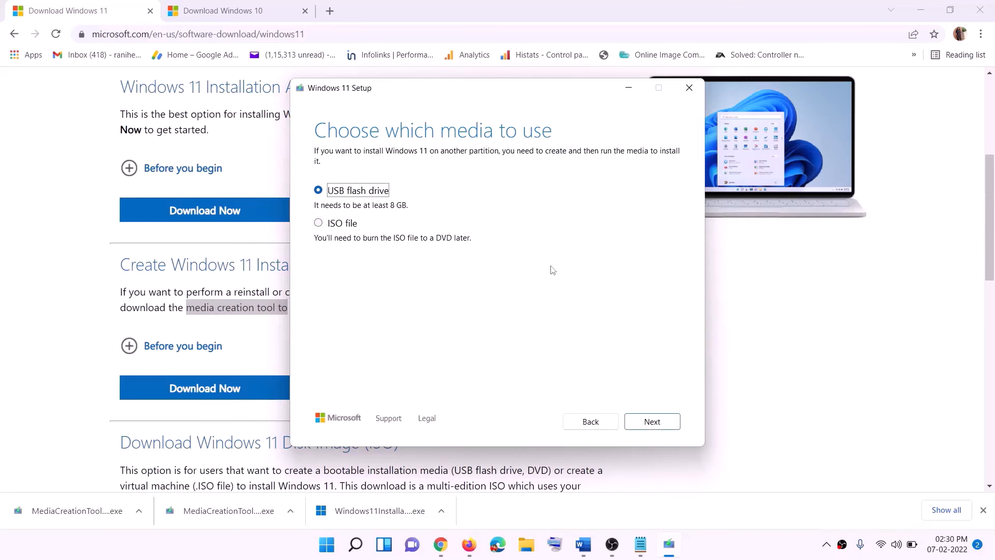
{"action": "left_click", "coordinate": [330, 224]}
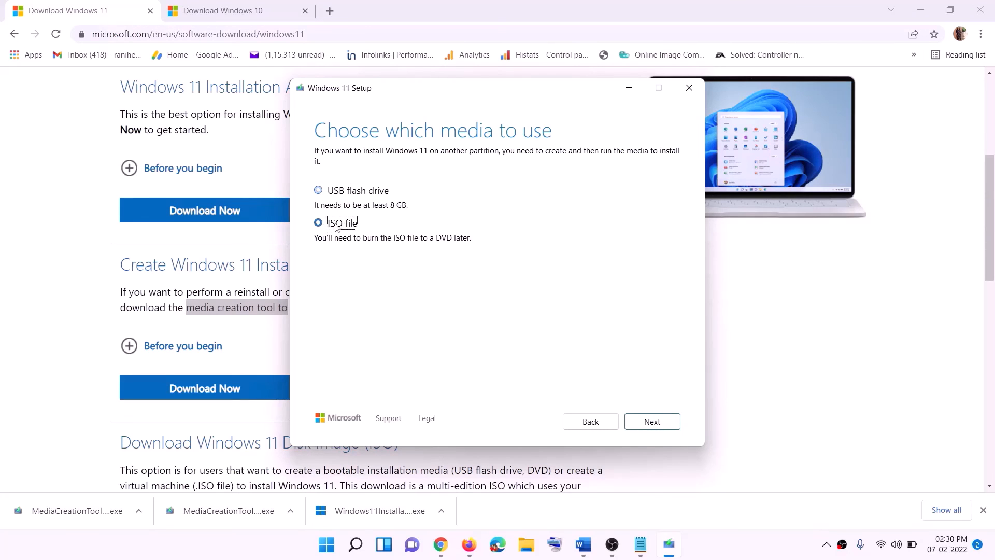
{"action": "left_click", "coordinate": [657, 422]}
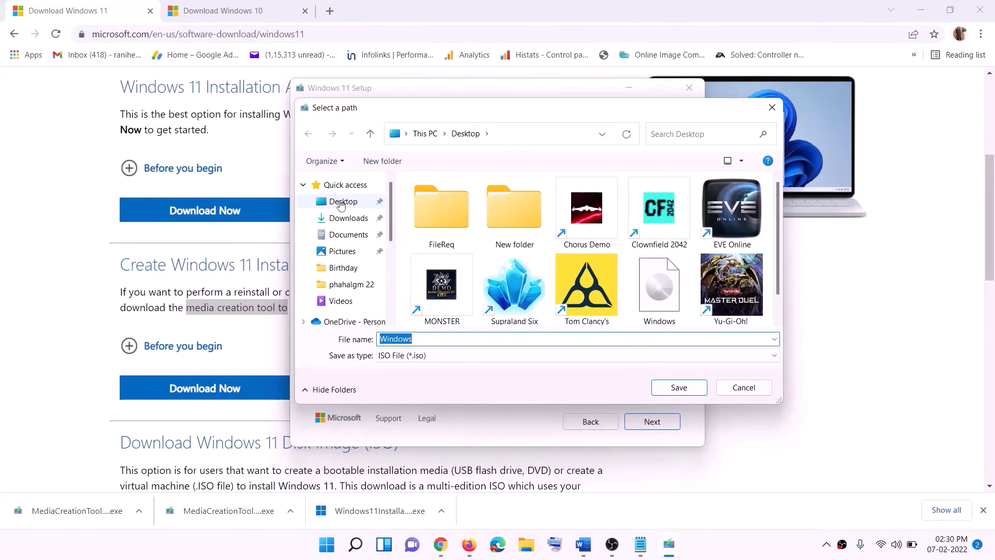
{"action": "left_click", "coordinate": [341, 204]}
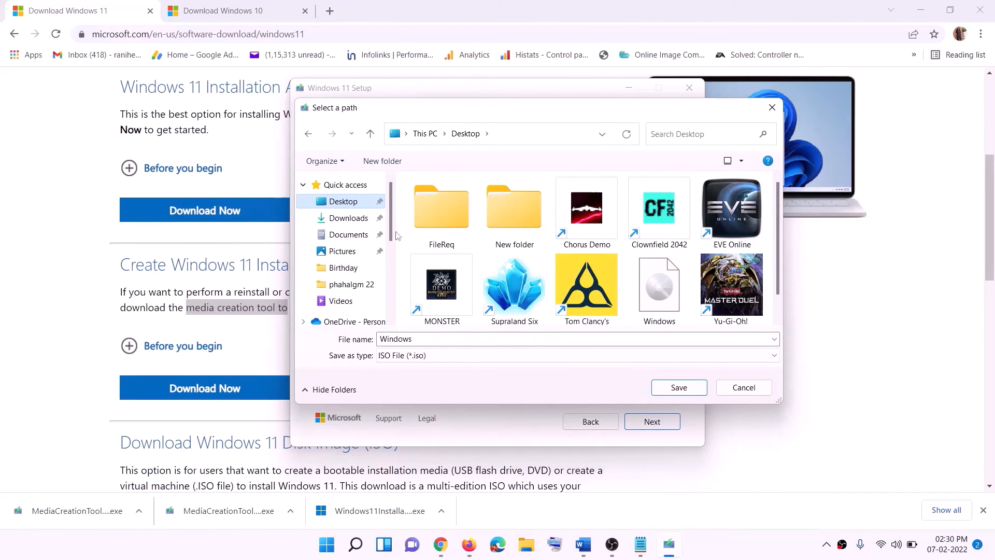
{"action": "left_click", "coordinate": [681, 389]}
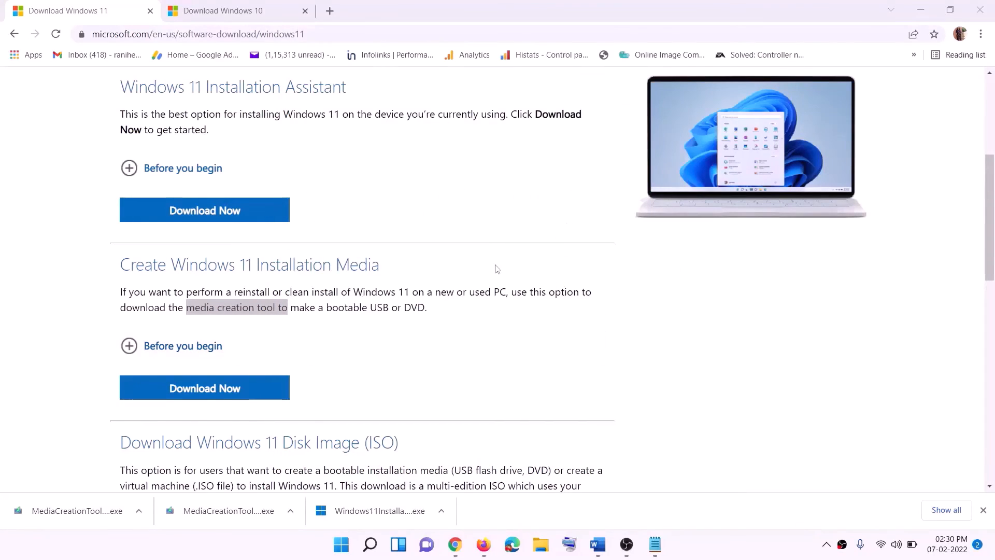
Show the desktop, move the Windows ISO file to an emptier spot among the icons, and open it
{"action": "key", "text": "super+d"}
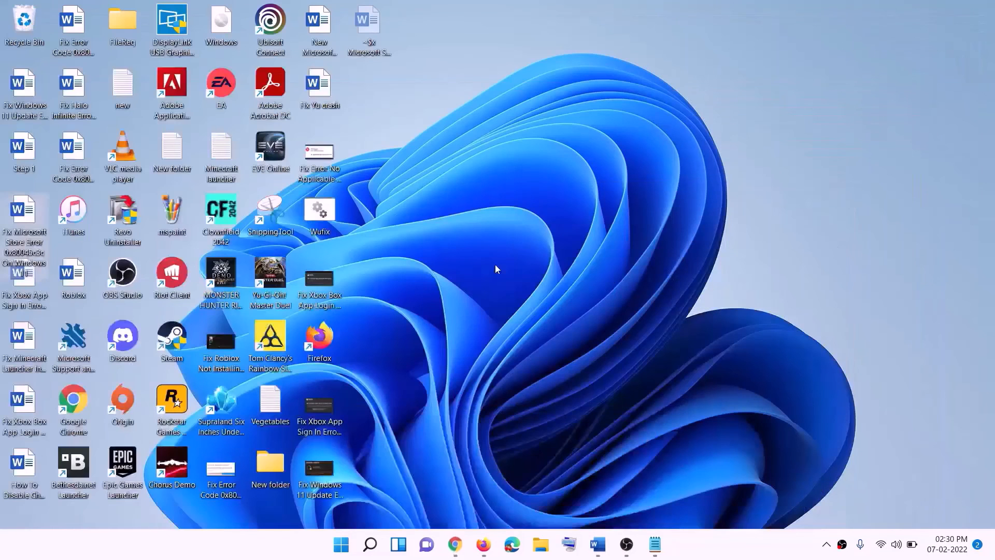
{"action": "left_click_drag", "start_coordinate": [228, 27], "coordinate": [399, 380]}
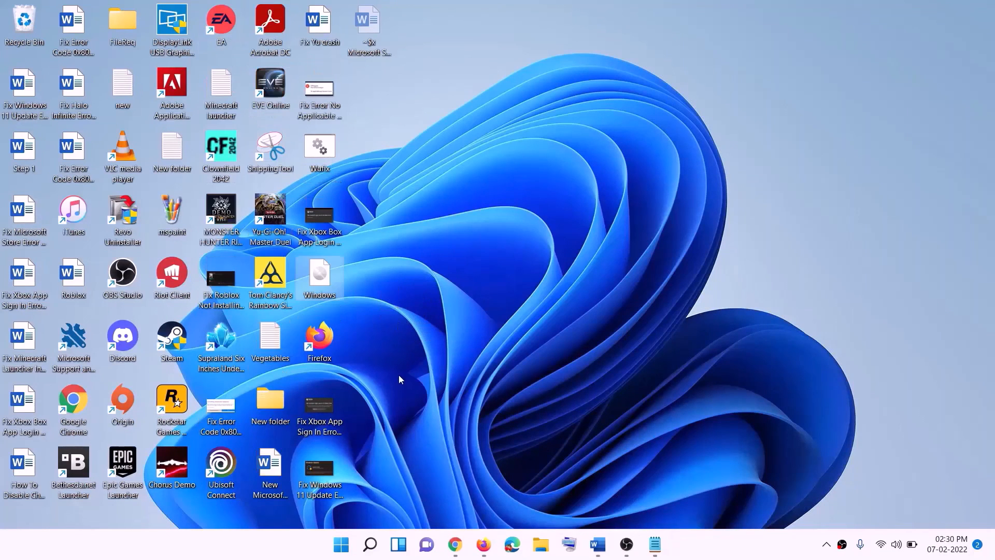
{"action": "double_click", "coordinate": [331, 272]}
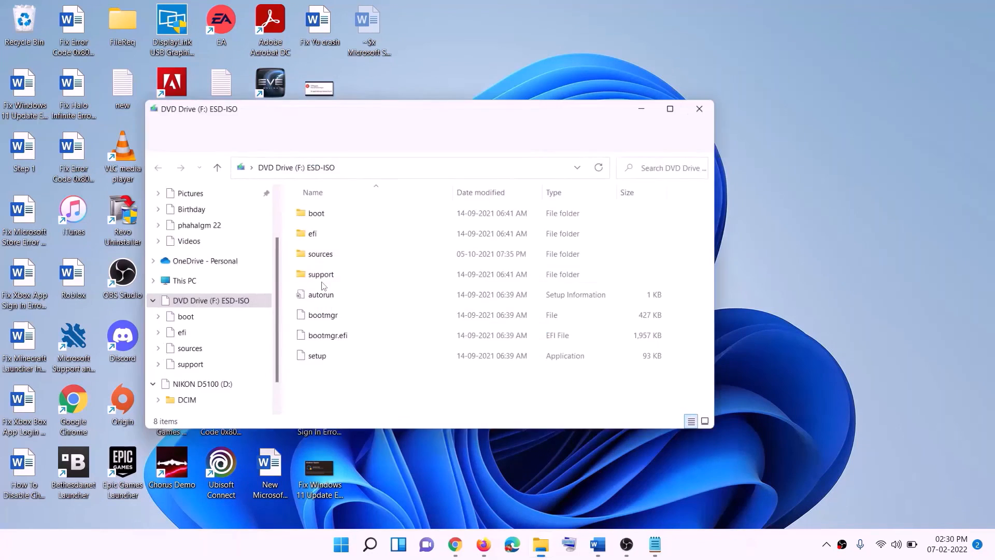
Run the setup application from the ESD-ISO drive and continue past the Install Windows 11 page
{"action": "left_click", "coordinate": [314, 364]}
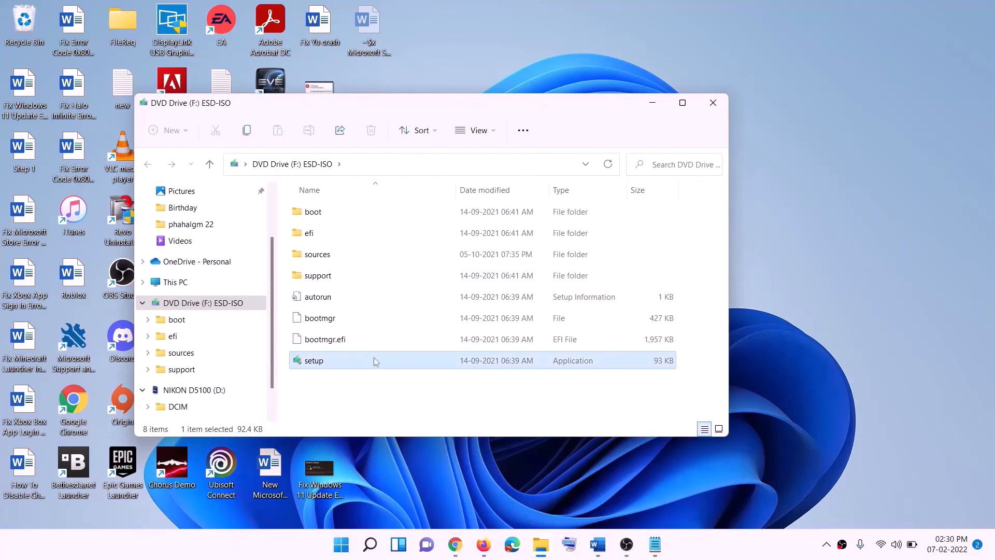
{"action": "double_click", "coordinate": [339, 361]}
{"action": "left_click", "coordinate": [399, 407]}
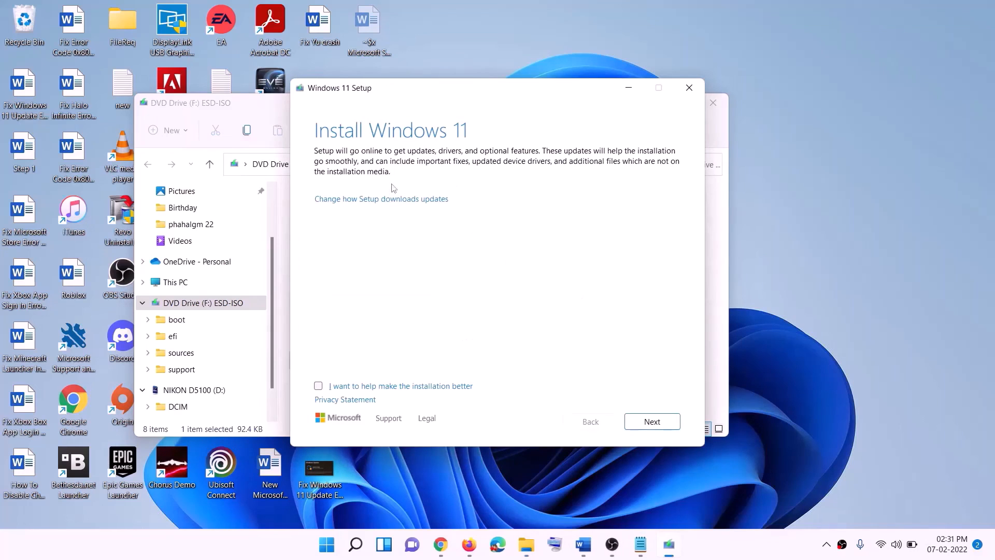
{"action": "left_click", "coordinate": [657, 424]}
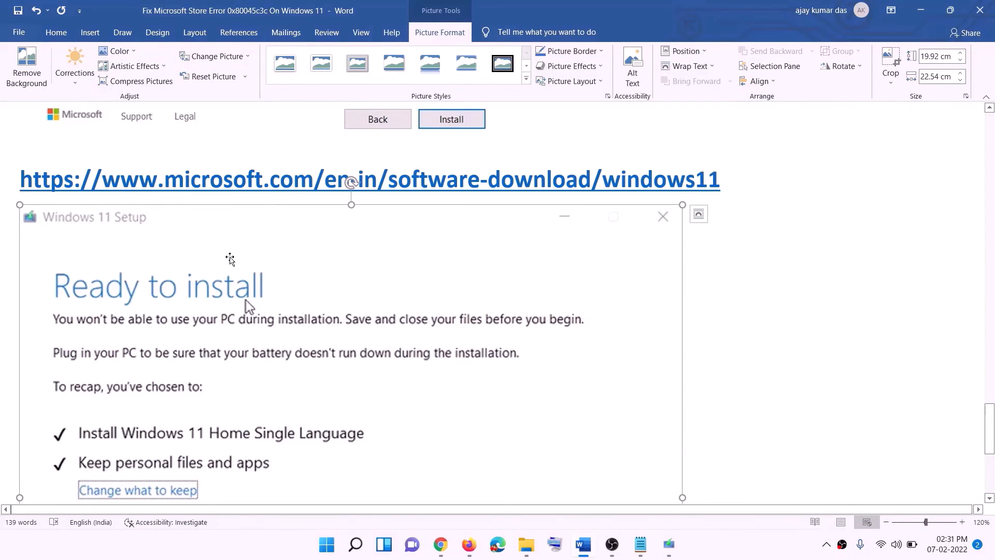
Review the Windows 11 Ready to install screenshot in the Word document, including the Keep personal files and apps option
{"action": "scroll", "coordinate": [230, 259], "scroll_direction": "down", "scroll_amount": 5}
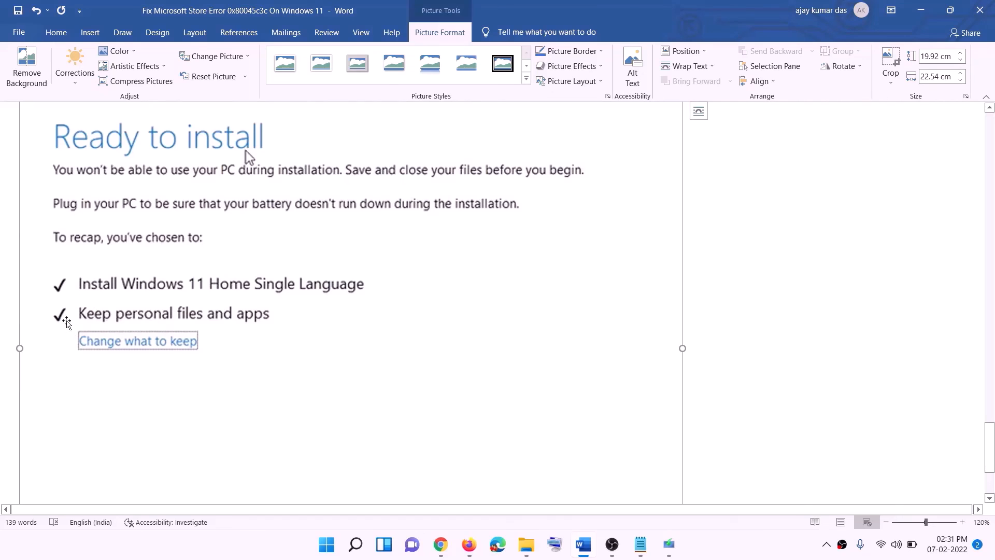
{"action": "scroll", "coordinate": [389, 327], "scroll_direction": "down", "scroll_amount": 4}
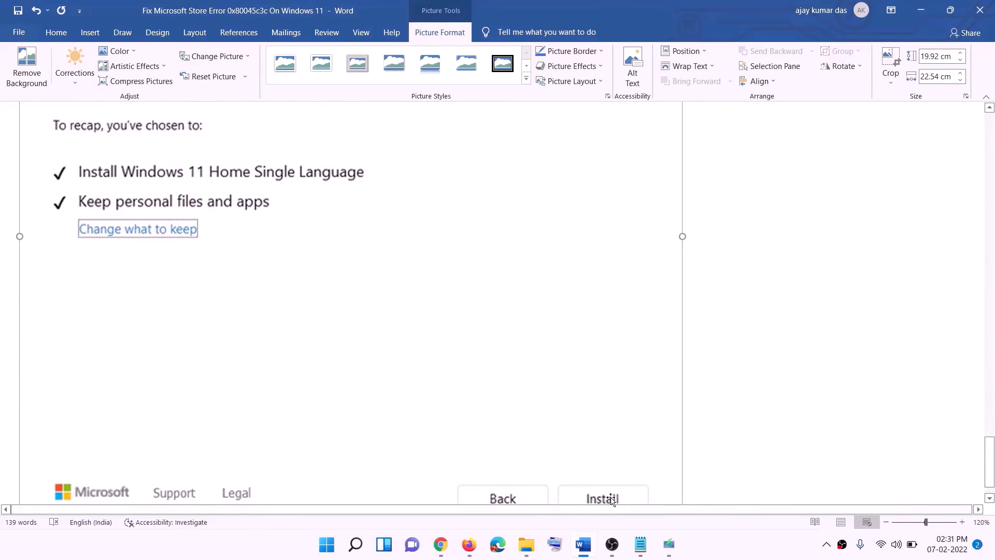
{"action": "scroll", "coordinate": [526, 376], "scroll_direction": "up", "scroll_amount": 9}
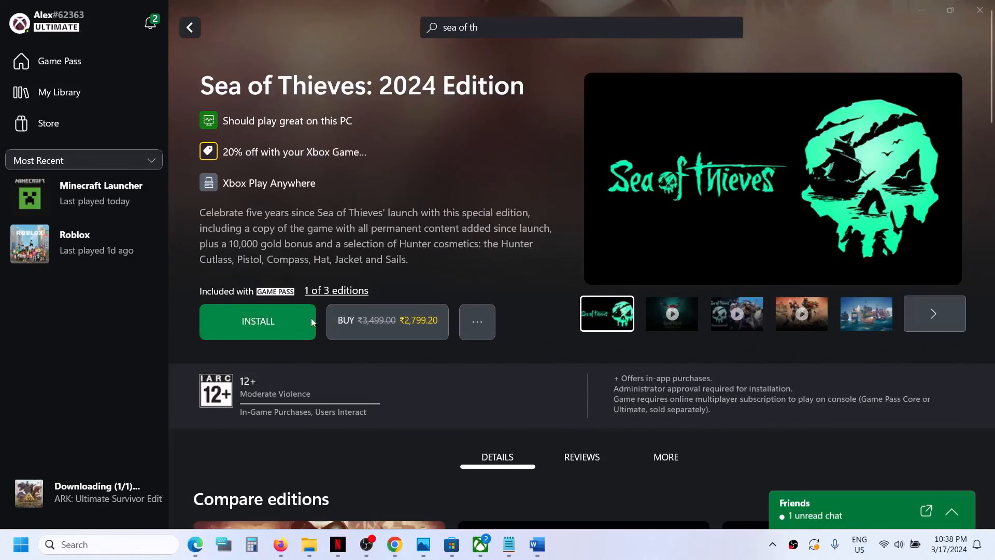
Install Sea of Thieves: 2024 Edition from the Xbox app to C:\XboxGames
{"action": "left_click", "coordinate": [276, 331]}
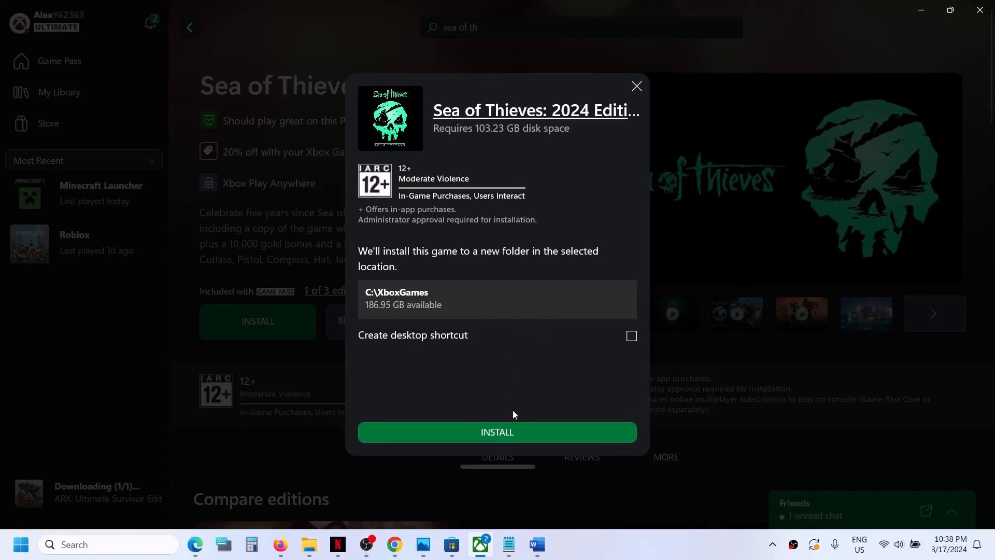
{"action": "left_click", "coordinate": [493, 437]}
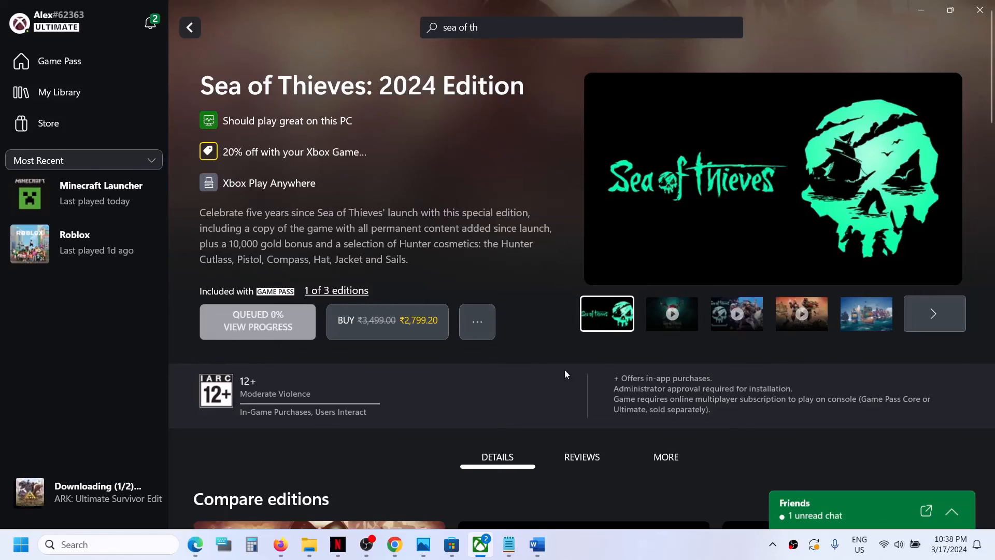
{"action": "left_click", "coordinate": [639, 533]}
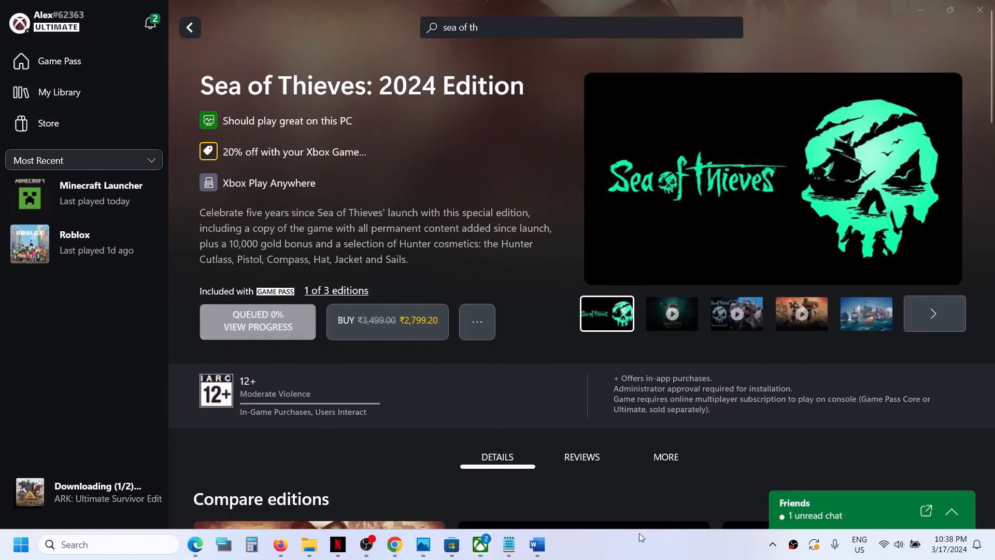